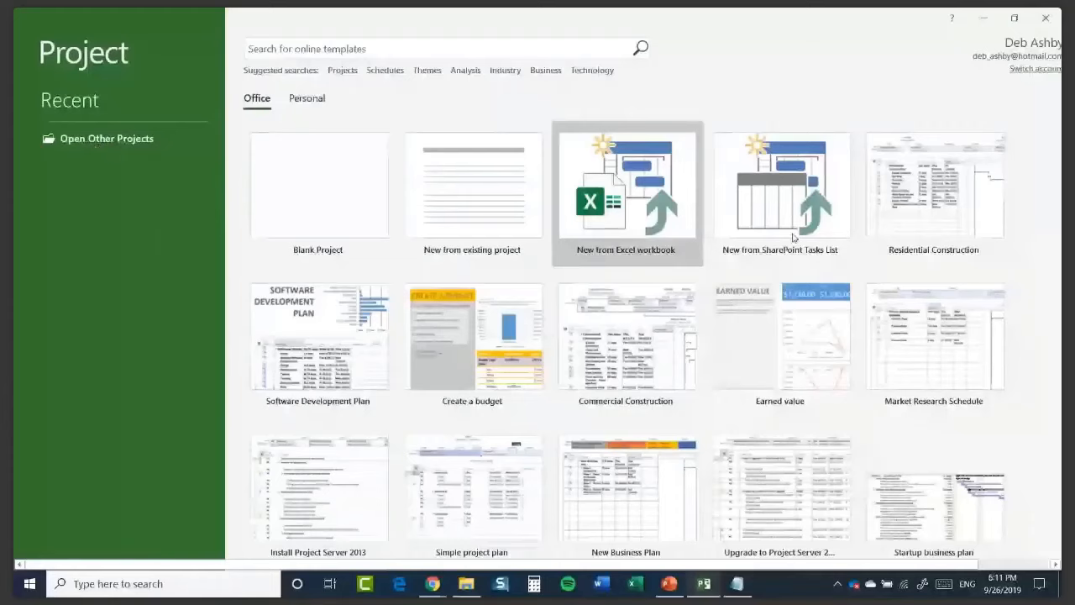
Step: Browse the available project templates and search the online templates for "wedding"
{"action": "scroll", "coordinate": [1042, 182], "scroll_direction": "down", "scroll_amount": 2}
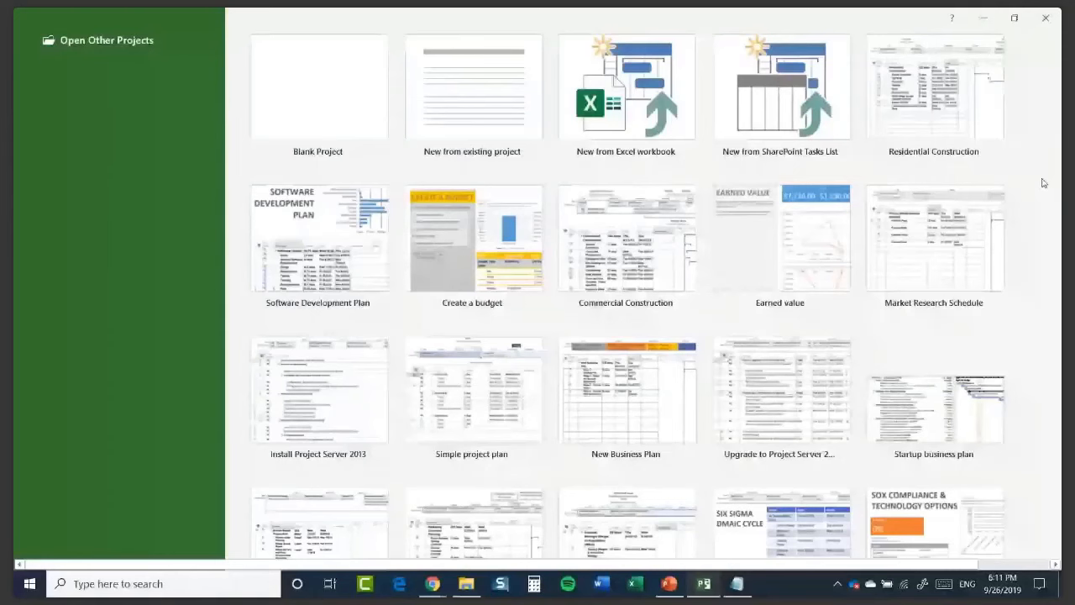
{"action": "scroll", "coordinate": [1042, 183], "scroll_direction": "up", "scroll_amount": 2}
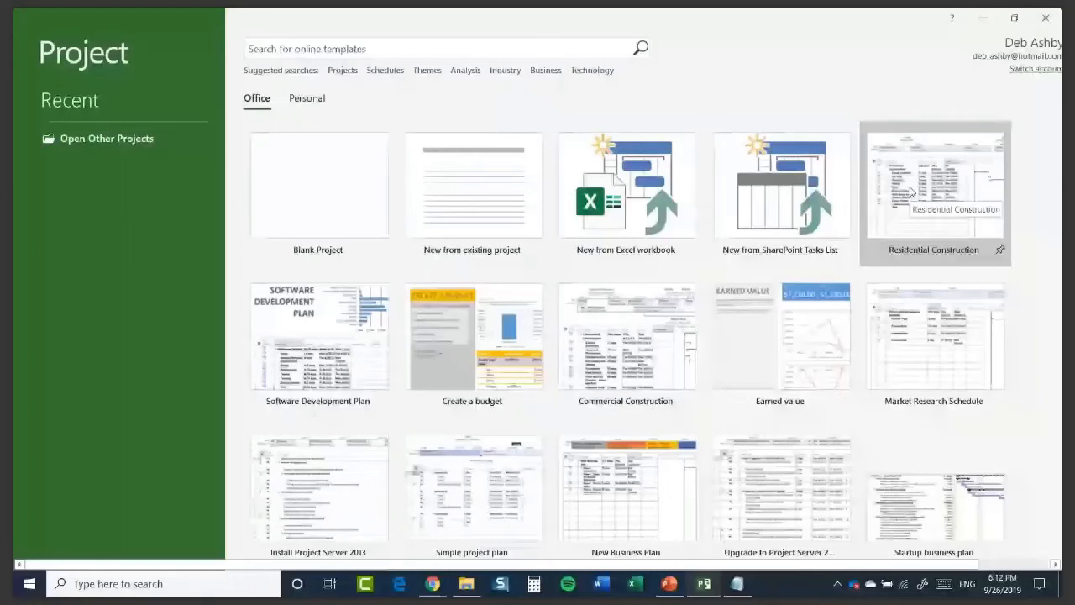
{"action": "left_click", "coordinate": [294, 51]}
{"action": "type", "text": "we"}
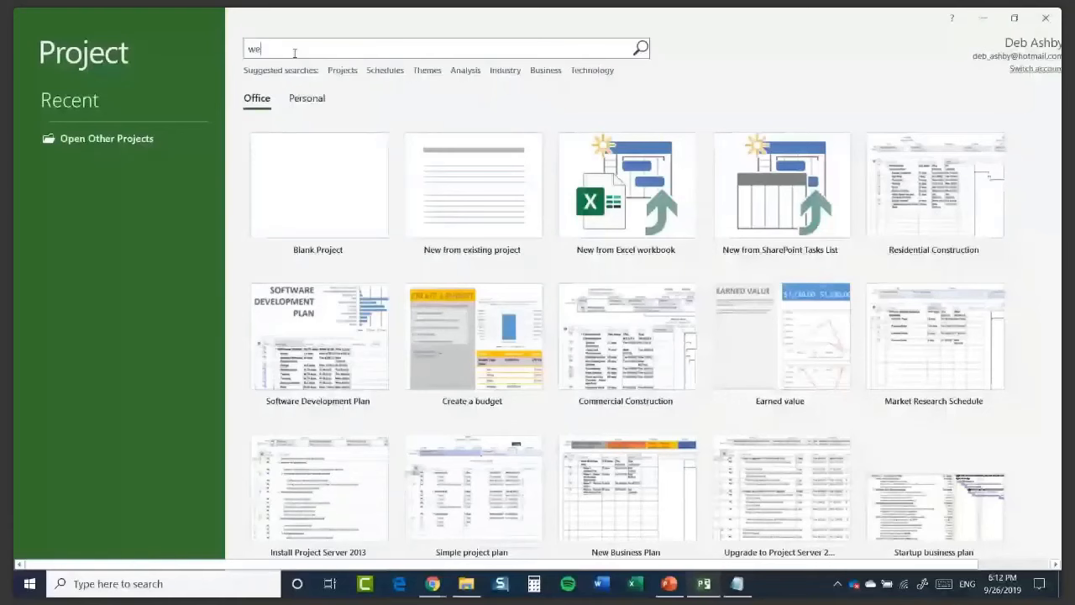
{"action": "type", "text": "dding"}
{"action": "key", "text": "Return"}
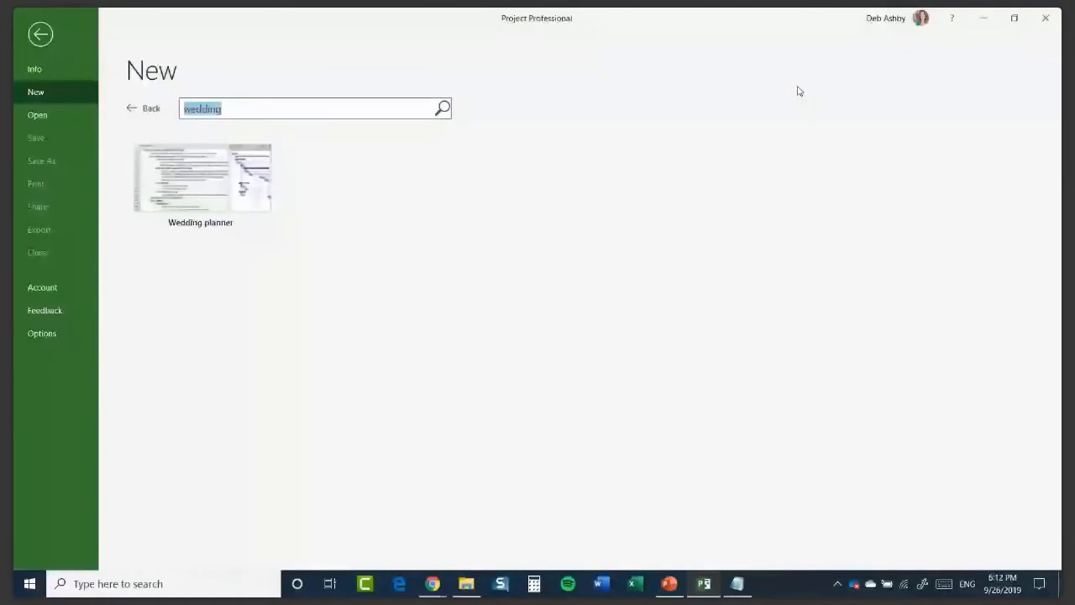
Step: Preview the Wedding planner template's details, then return to the full template gallery
{"action": "left_click", "coordinate": [208, 185]}
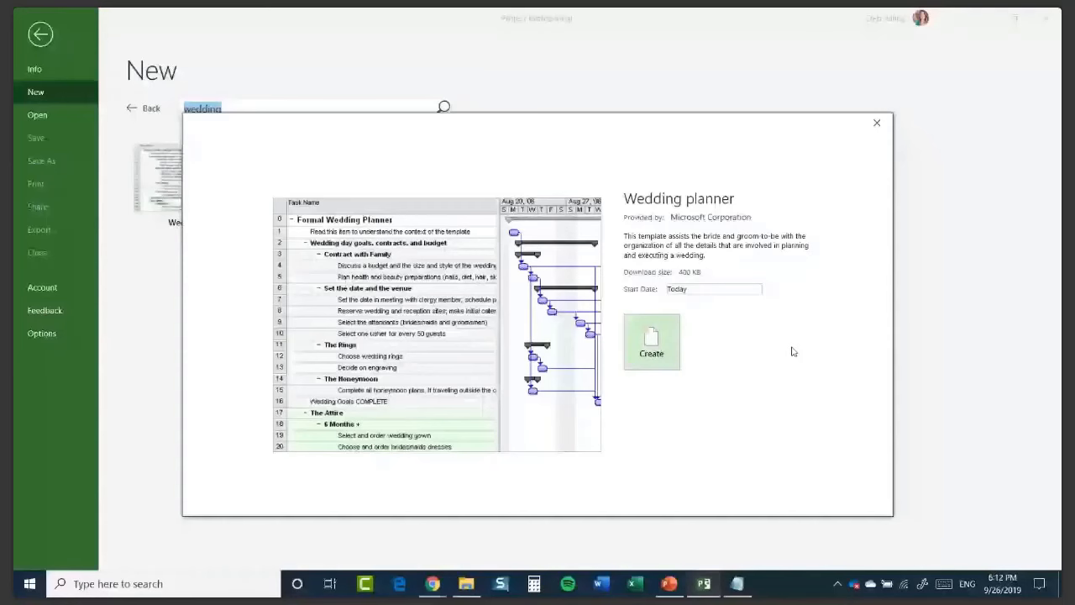
{"action": "left_click", "coordinate": [877, 123]}
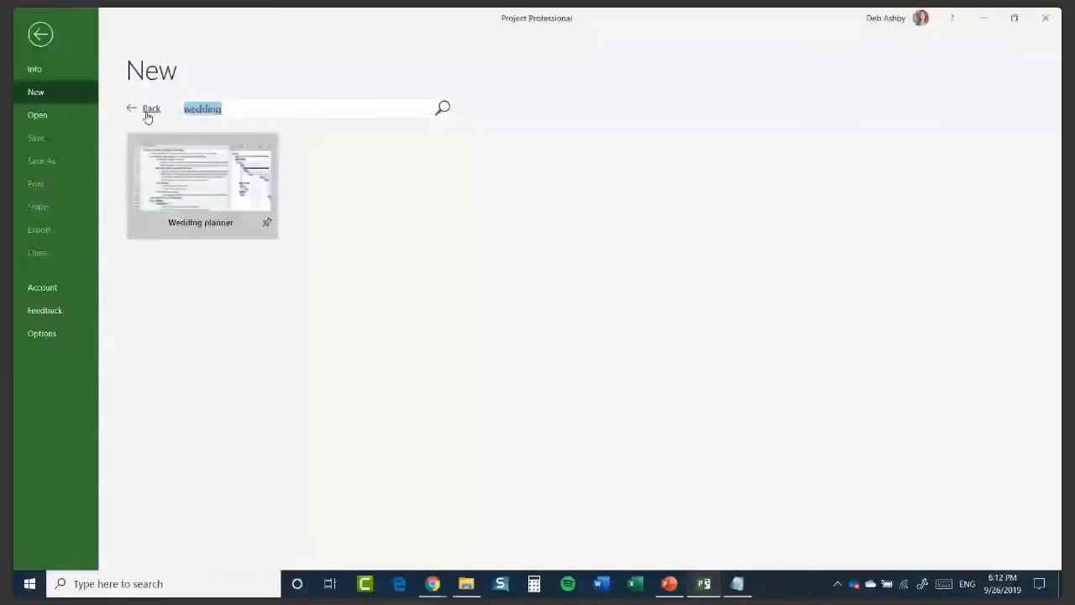
{"action": "left_click", "coordinate": [148, 111]}
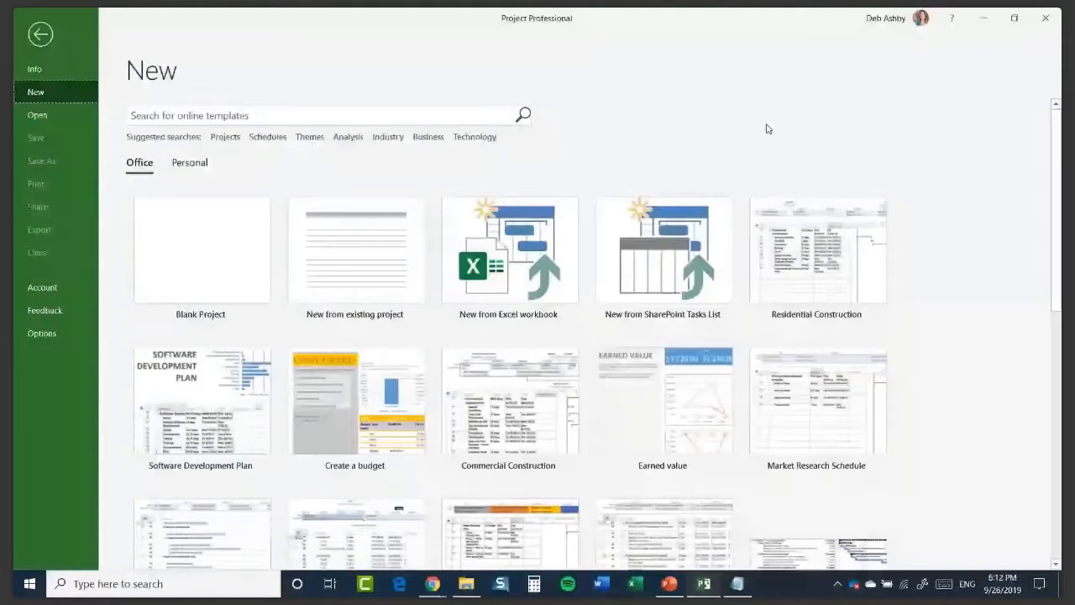
Step: Create a blank project and set its new tasks to Auto Scheduled
{"action": "left_click", "coordinate": [183, 252]}
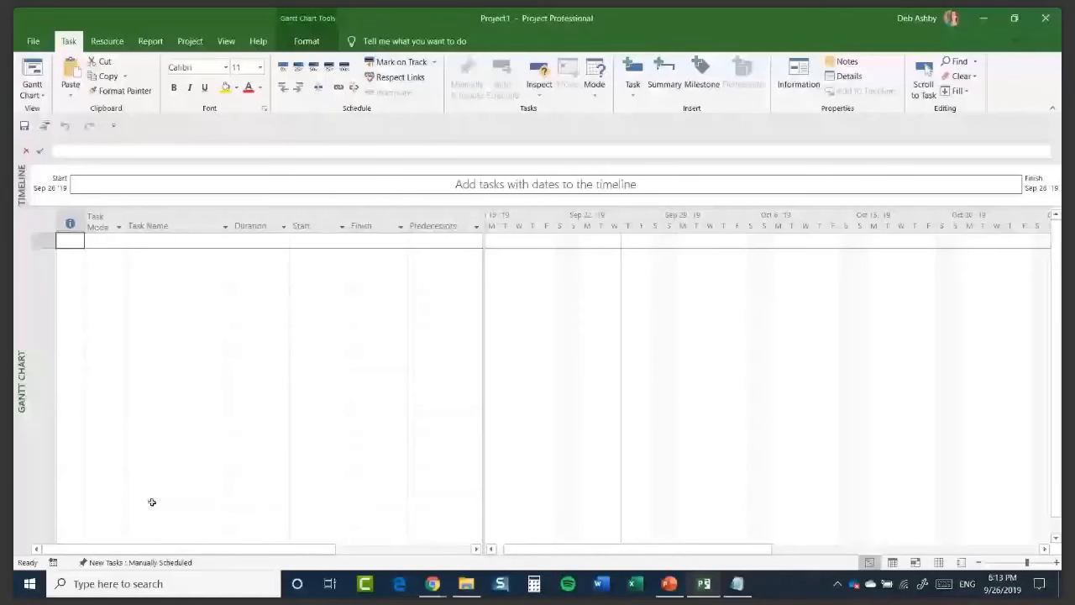
{"action": "left_click", "coordinate": [105, 569]}
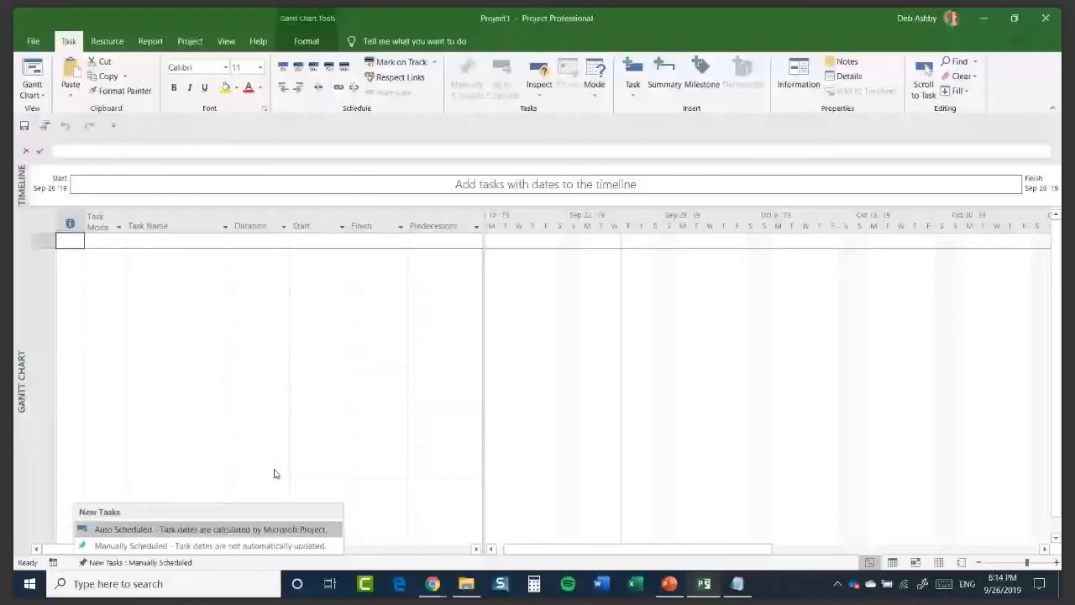
{"action": "left_click", "coordinate": [143, 530]}
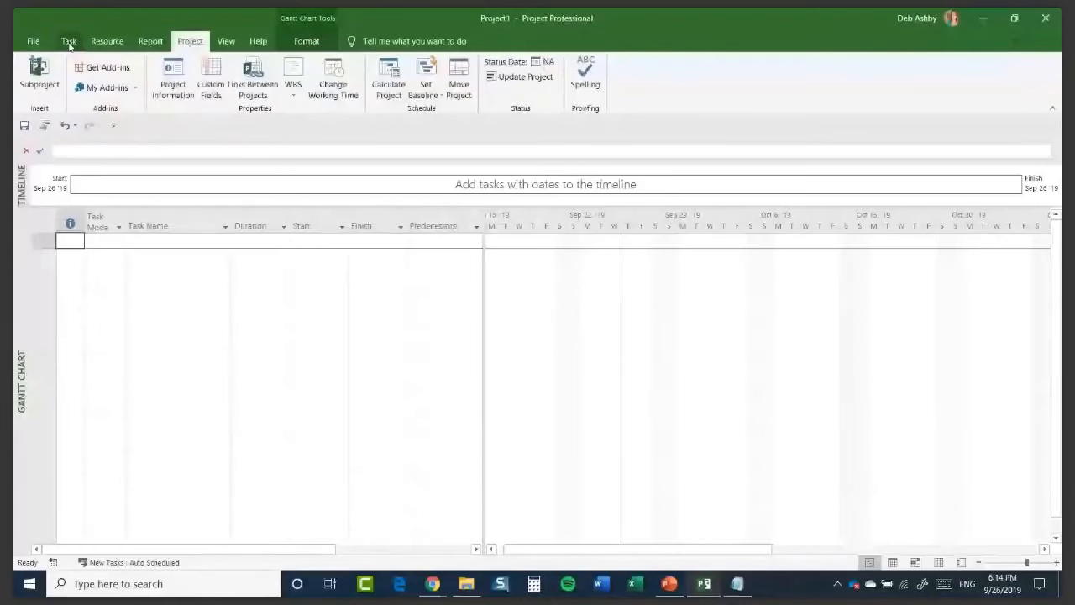
Step: Look over the Task and Gantt chart Format commands and hide the Timeline above the Gantt chart
{"action": "left_click", "coordinate": [69, 42]}
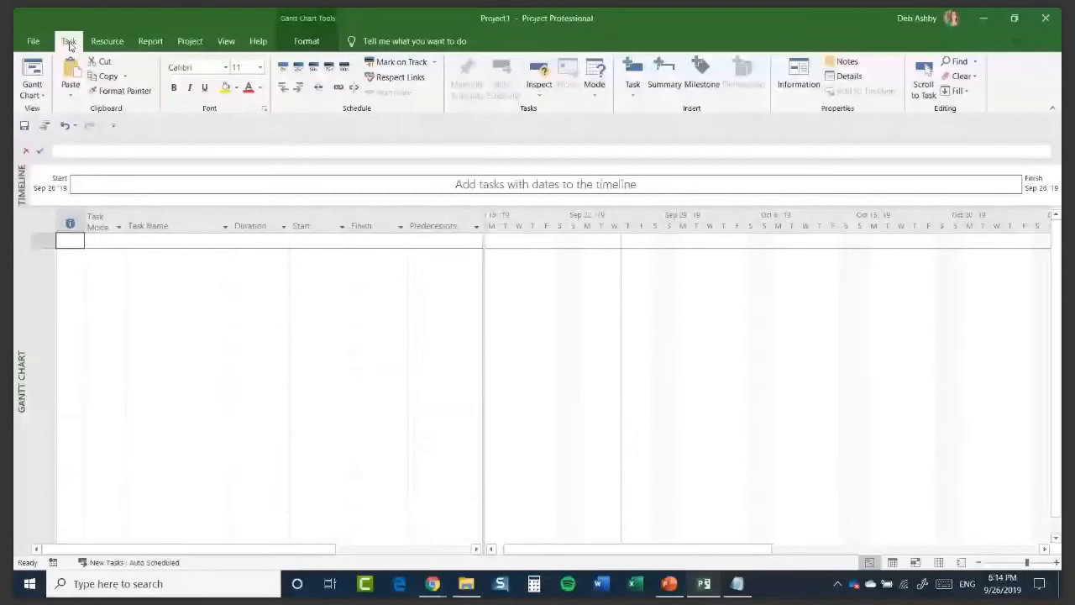
{"action": "left_click", "coordinate": [294, 40]}
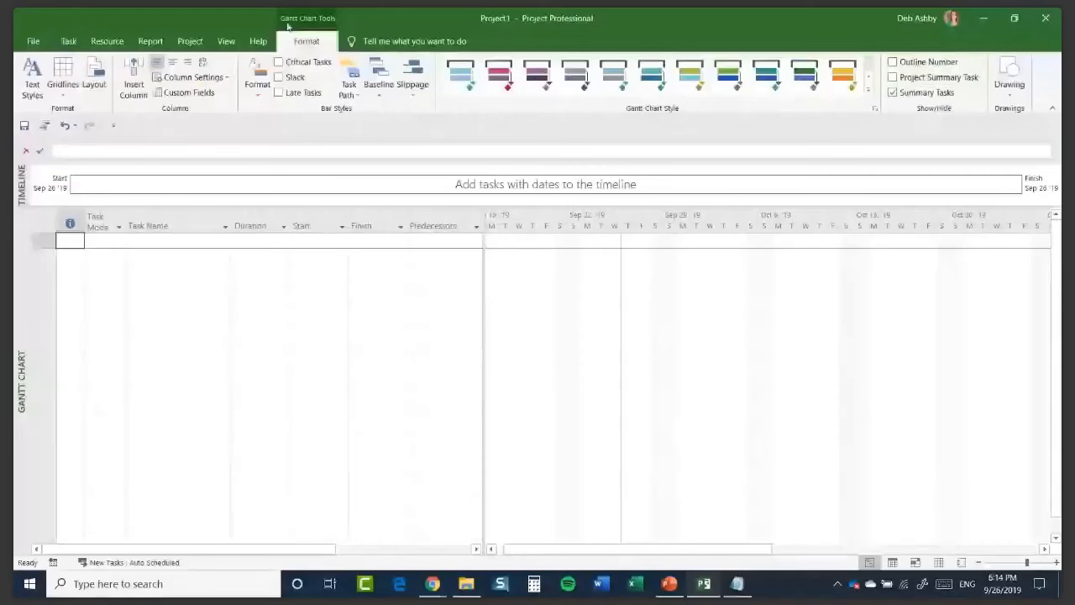
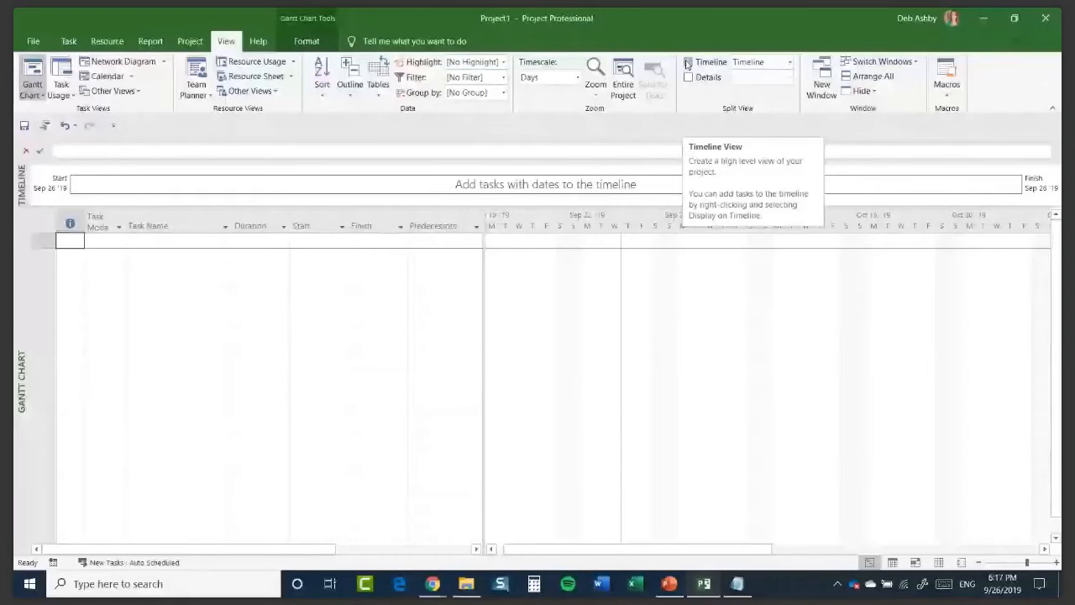
{"action": "left_click", "coordinate": [688, 62]}
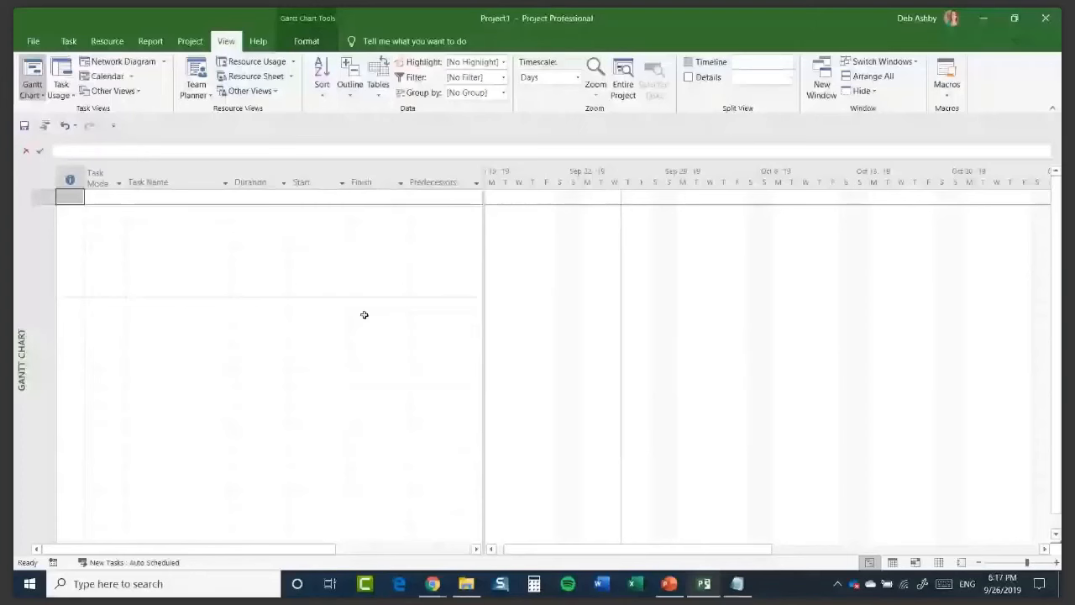
Step: Remove Indent Task from the Quick Access Toolbar and add it back after Save from the Popular Commands
{"action": "left_click", "coordinate": [134, 174]}
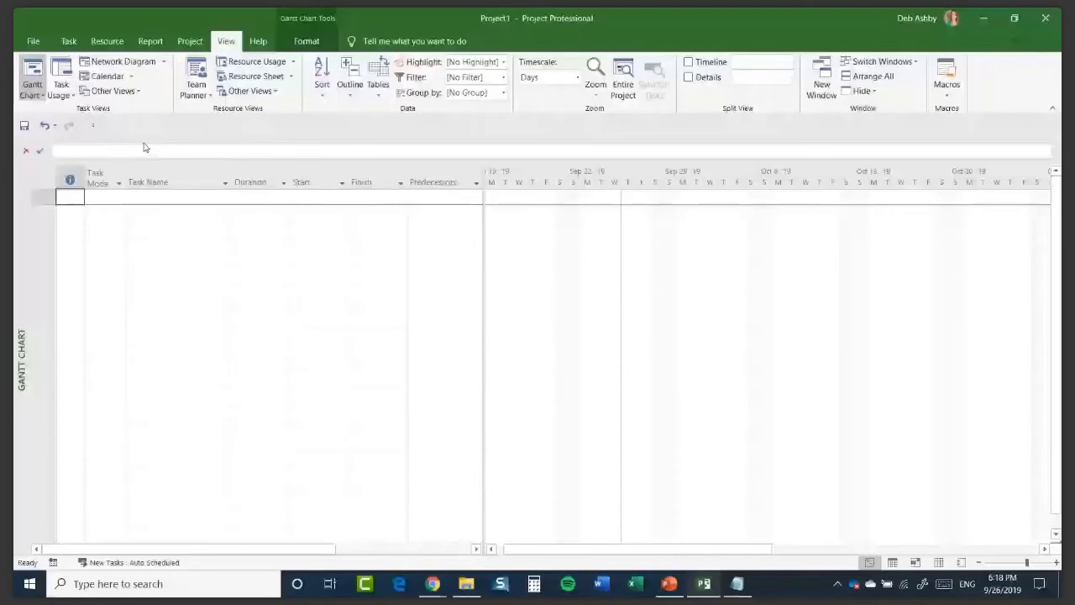
{"action": "left_click", "coordinate": [93, 127]}
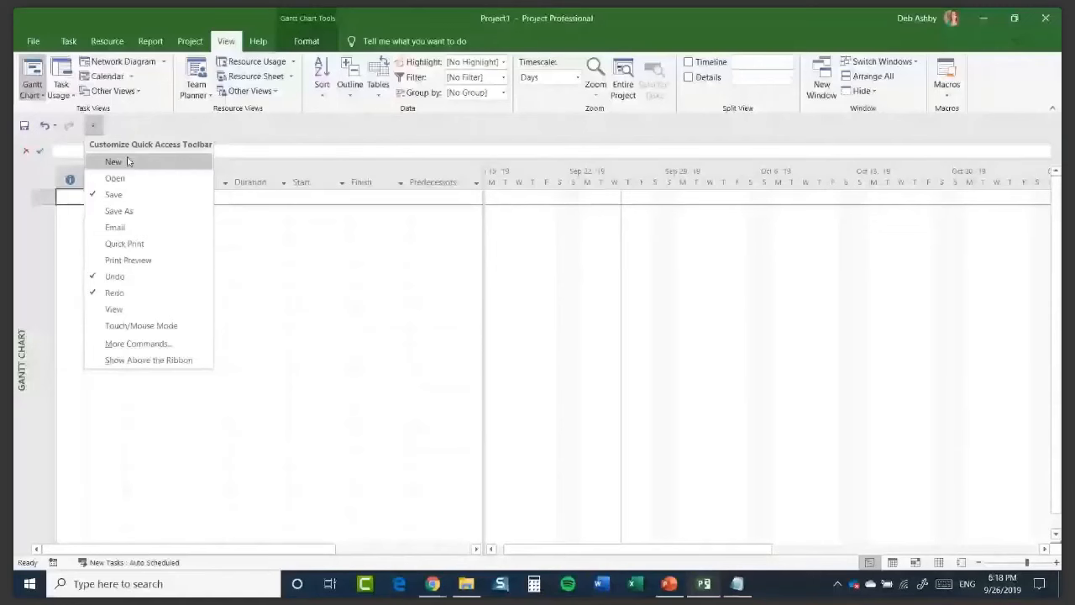
{"action": "left_click", "coordinate": [138, 344]}
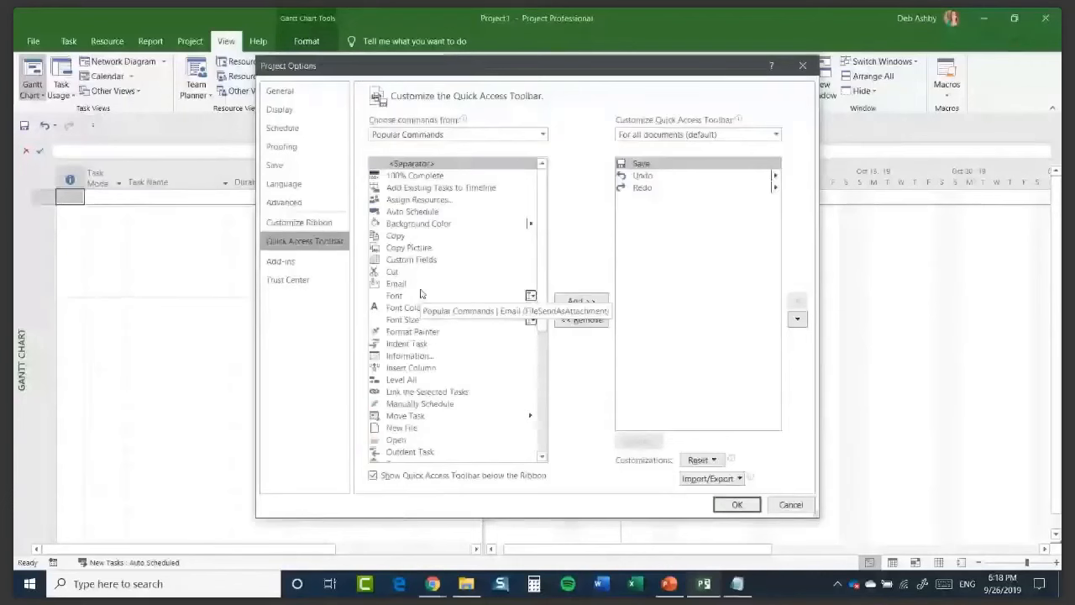
{"action": "left_click", "coordinate": [542, 135]}
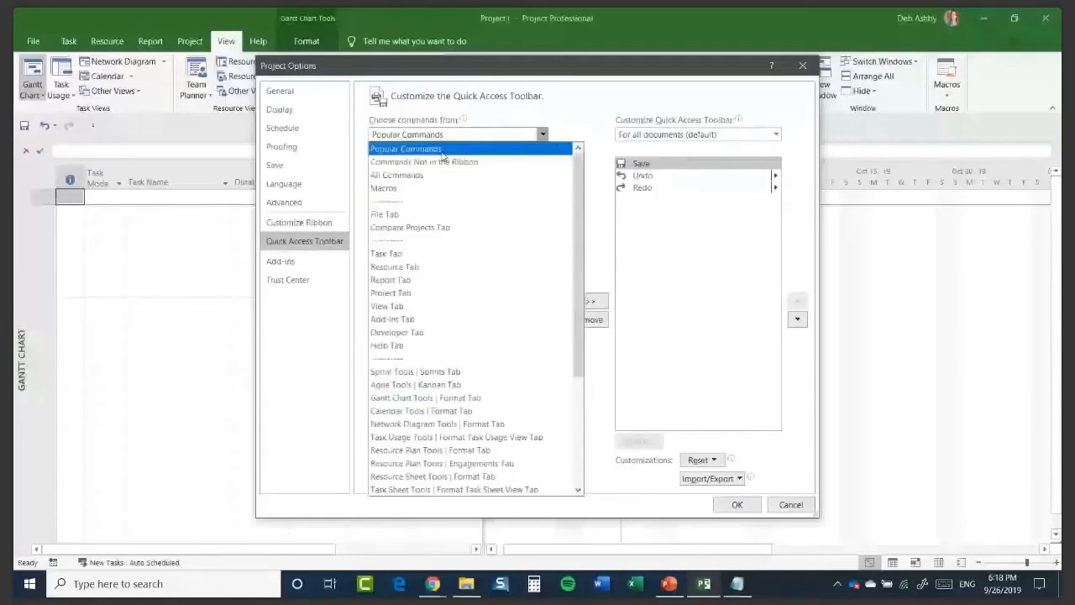
{"action": "left_click", "coordinate": [440, 150]}
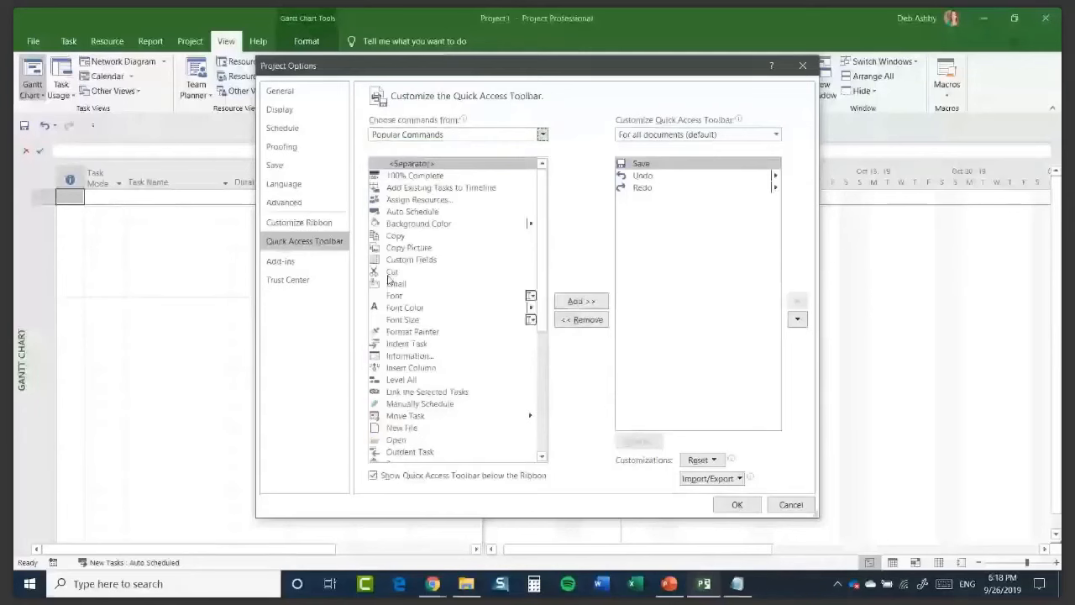
{"action": "scroll", "coordinate": [536, 319], "scroll_direction": "down", "scroll_amount": 6}
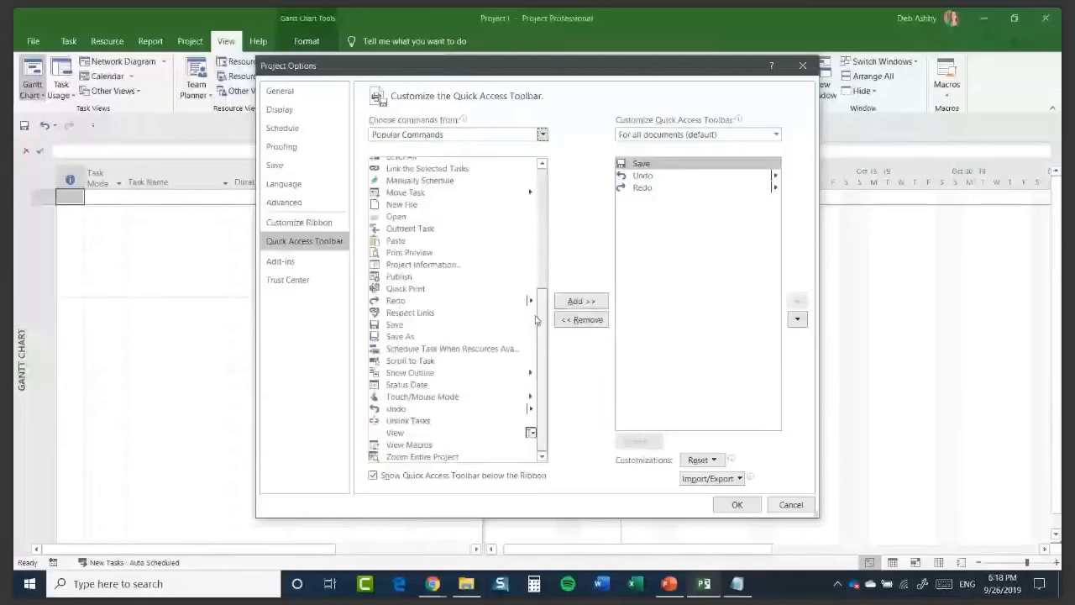
{"action": "scroll", "coordinate": [536, 319], "scroll_direction": "up", "scroll_amount": 3}
{"action": "left_click", "coordinate": [406, 227]}
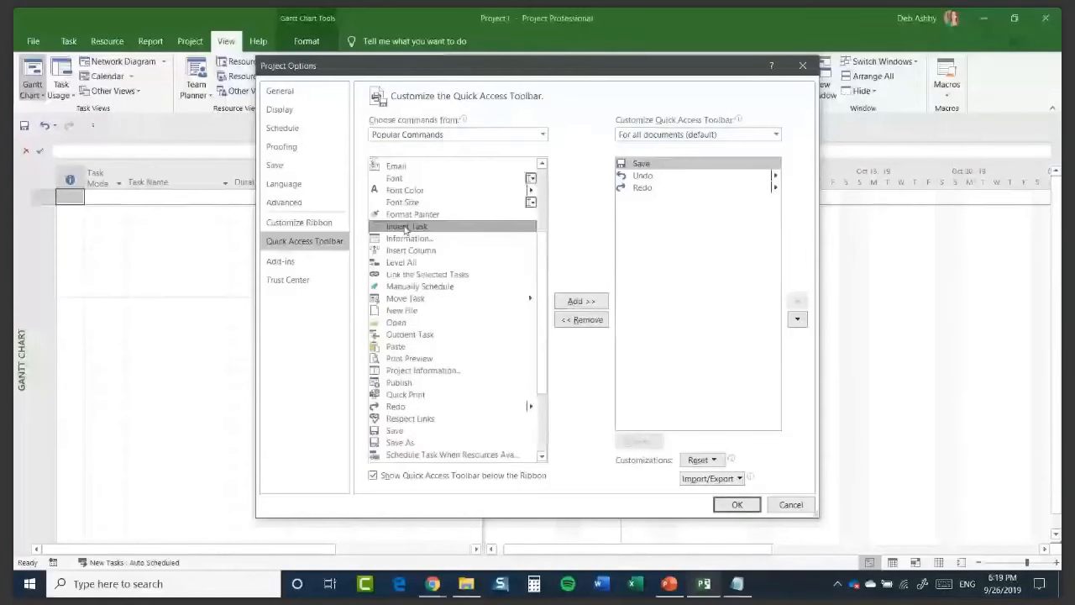
{"action": "left_click", "coordinate": [580, 302]}
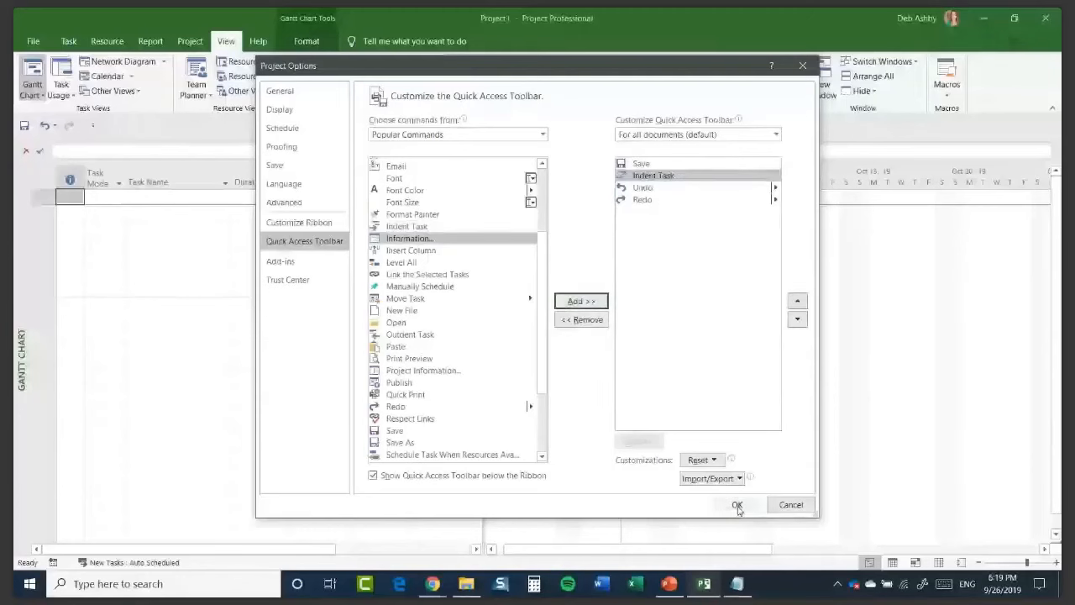
{"action": "left_click", "coordinate": [737, 505]}
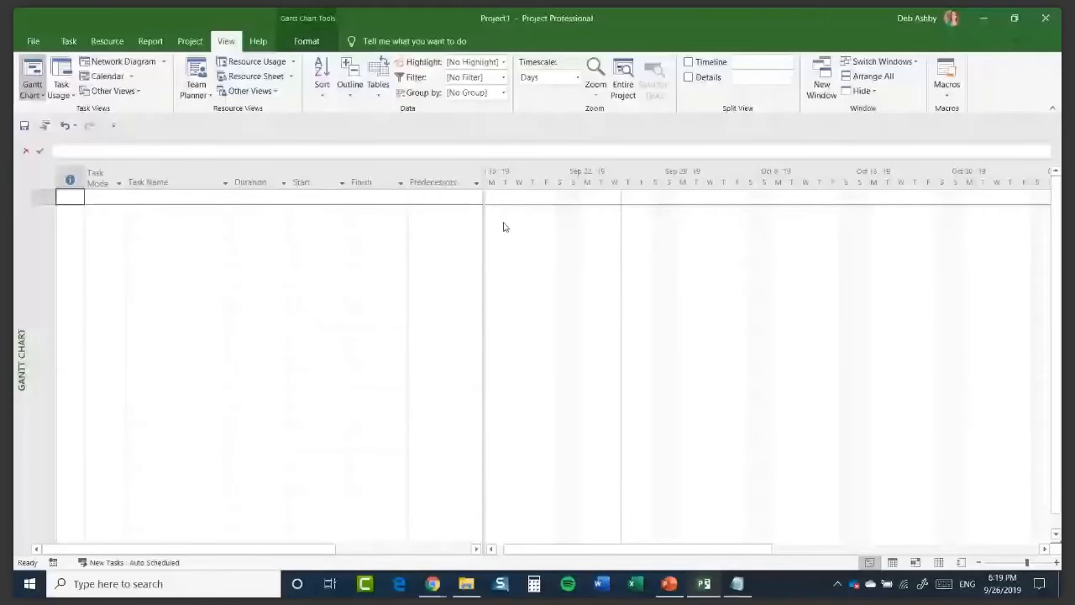
Step: Add a first task named "Task 1" to the project
{"action": "key", "text": "Tab"}
{"action": "type", "text": "Task 1"}
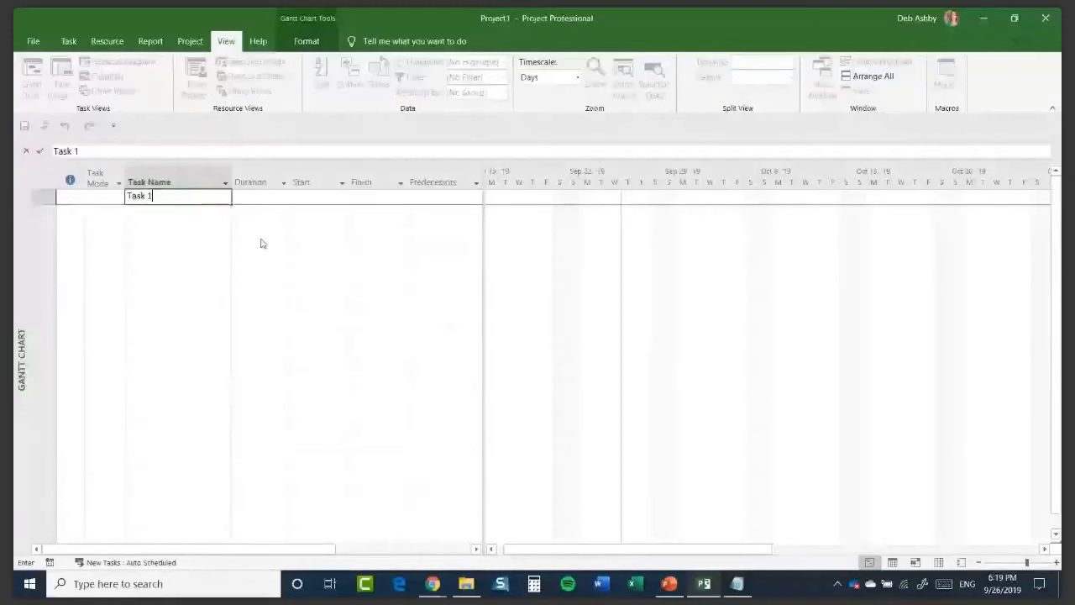
{"action": "key", "text": "Tab"}
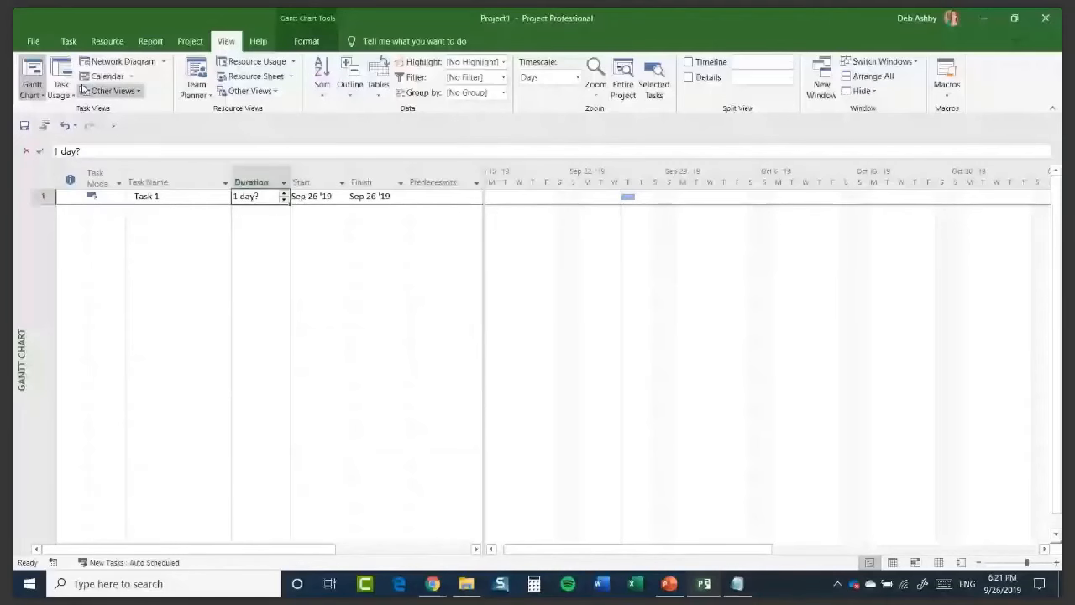
Step: Save the project as "DA Wedding Plan 01.mpp" in the Project Webinar folder on the desktop
{"action": "key", "text": "ctrl+s"}
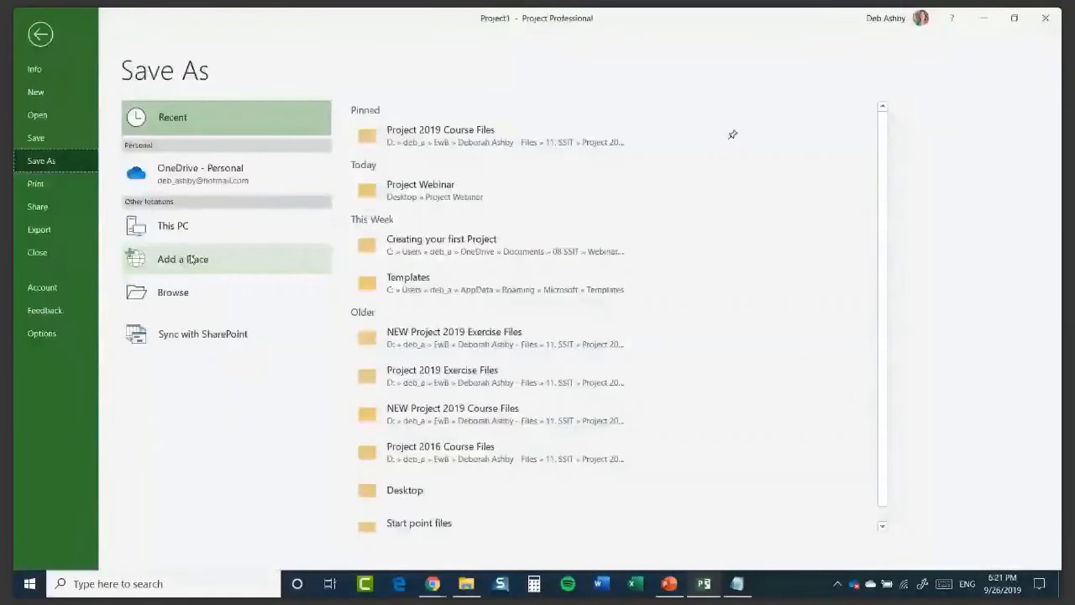
{"action": "left_click", "coordinate": [189, 291]}
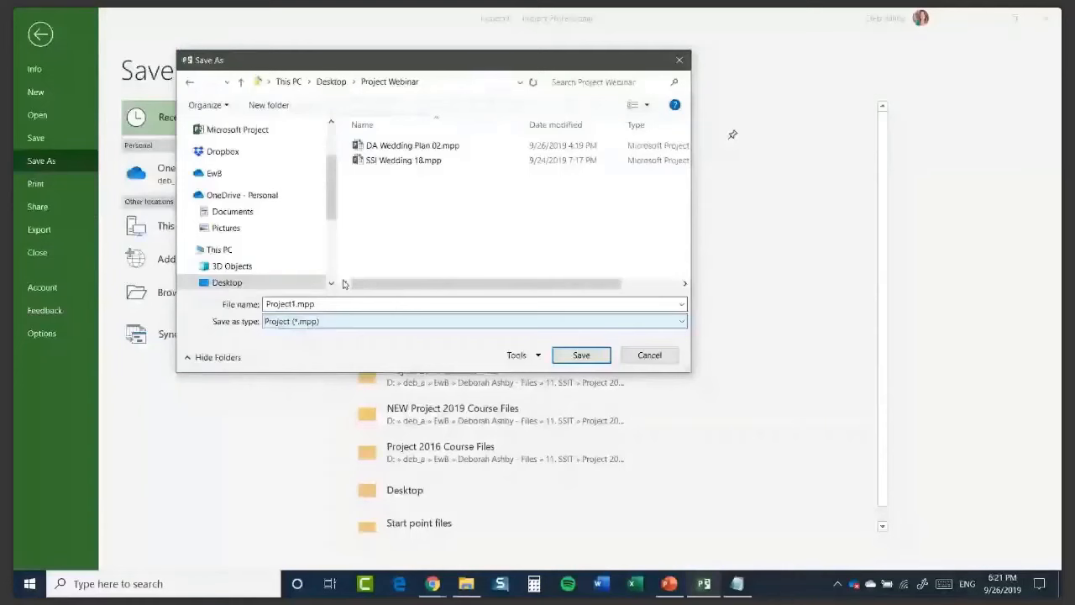
{"action": "left_click", "coordinate": [411, 146]}
{"action": "left_click", "coordinate": [332, 304]}
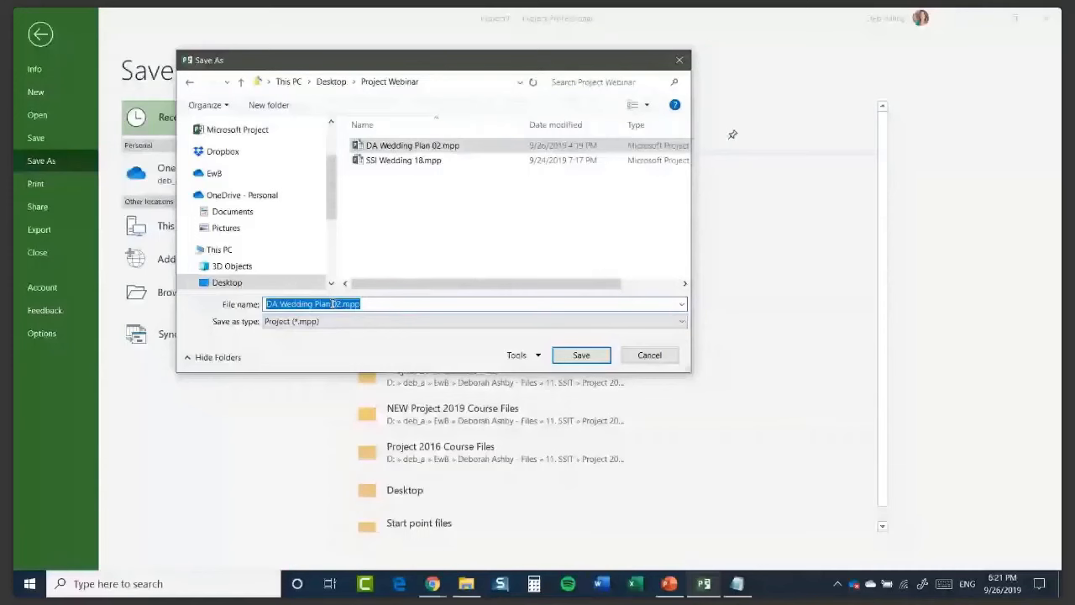
{"action": "left_click", "coordinate": [340, 304]}
{"action": "key", "text": "BackSpace"}
{"action": "type", "text": "1"}
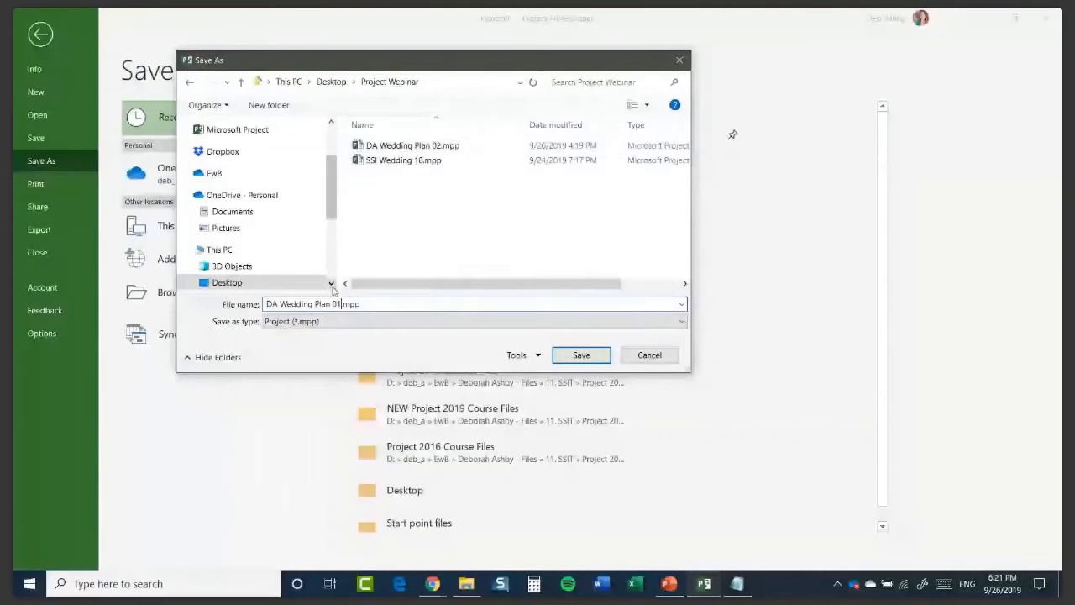
{"action": "left_click", "coordinate": [584, 359]}
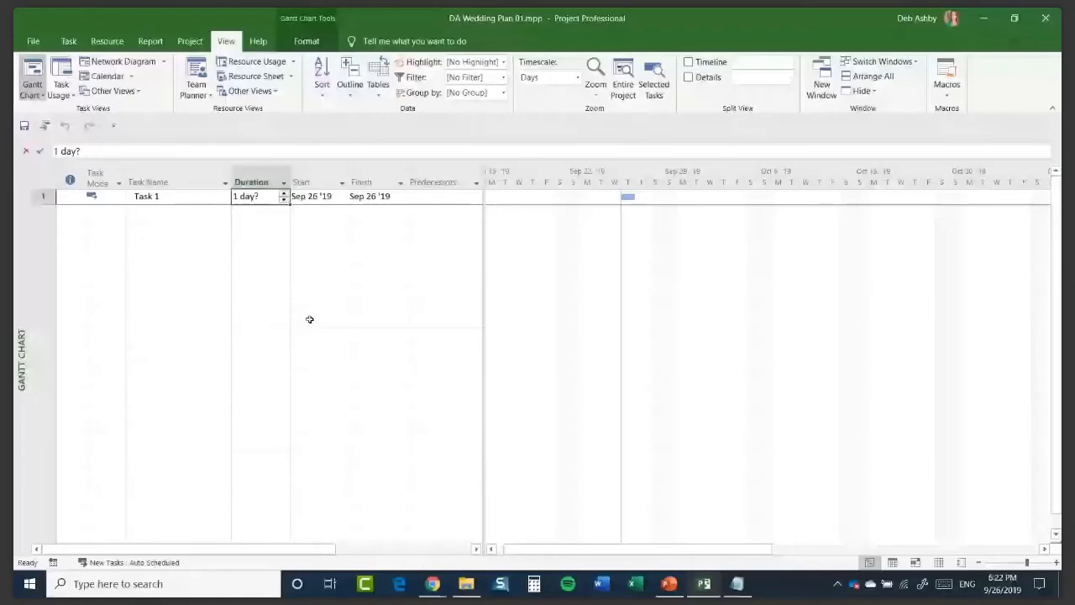
Step: Check the list of major wedding tasks in Notepad and delete Task 1 from the project
{"action": "key", "text": "alt+Tab"}
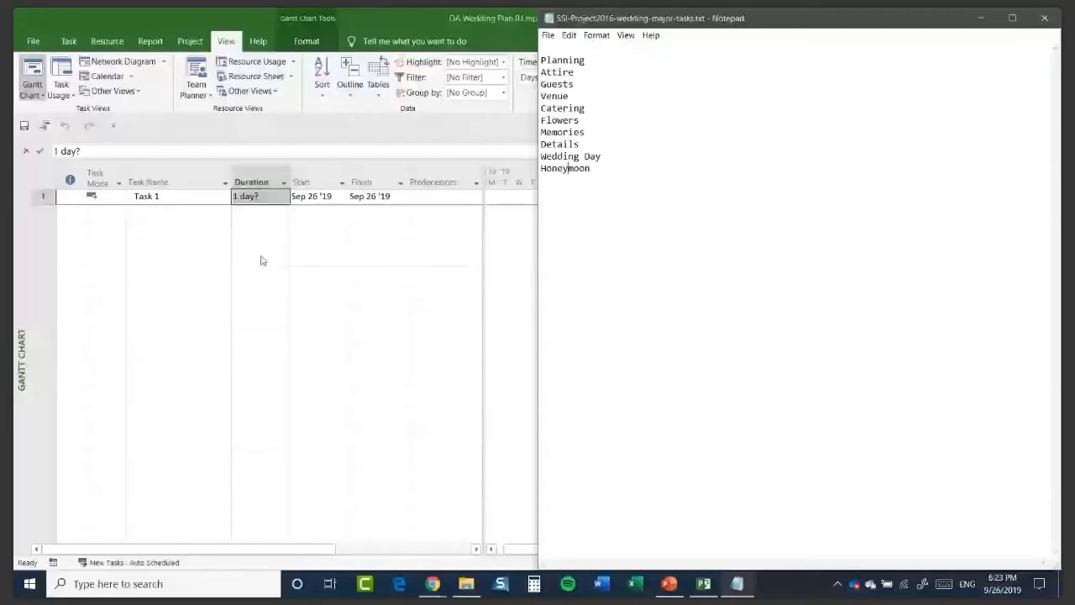
{"action": "left_click", "coordinate": [47, 197]}
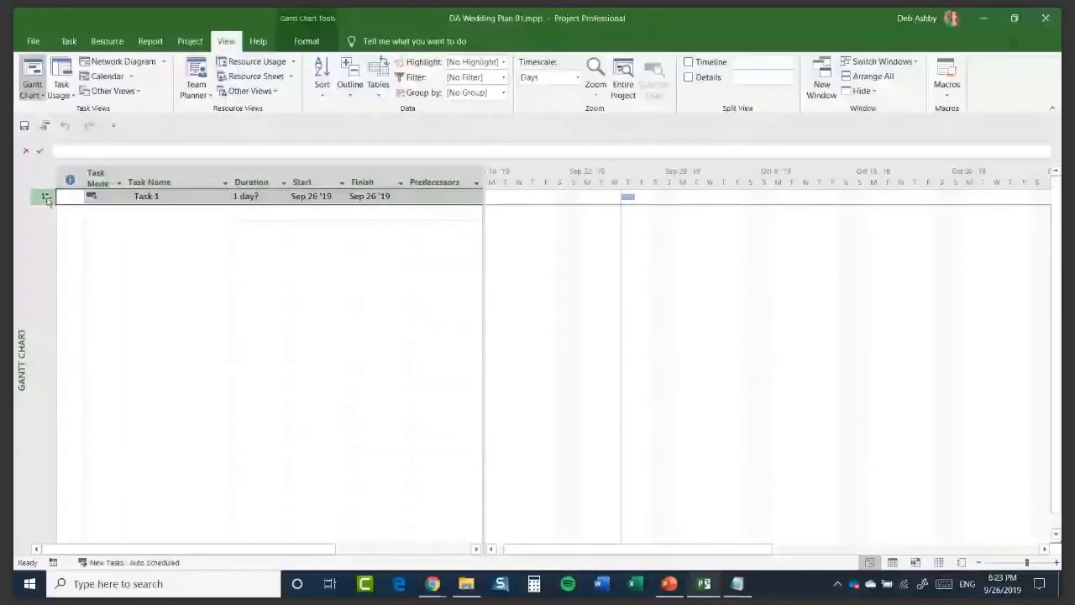
{"action": "key", "text": "Delete"}
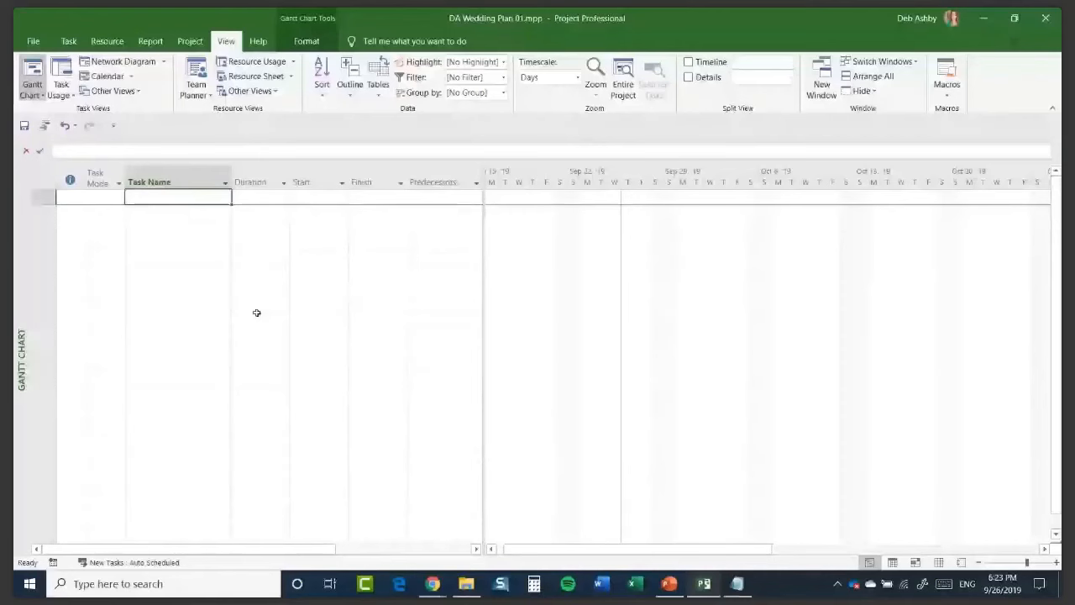
Step: Add a first task named "Planning" and widen the task table until the Resource Names column shows
{"action": "type", "text": "Planning"}
{"action": "key", "text": "Tab"}
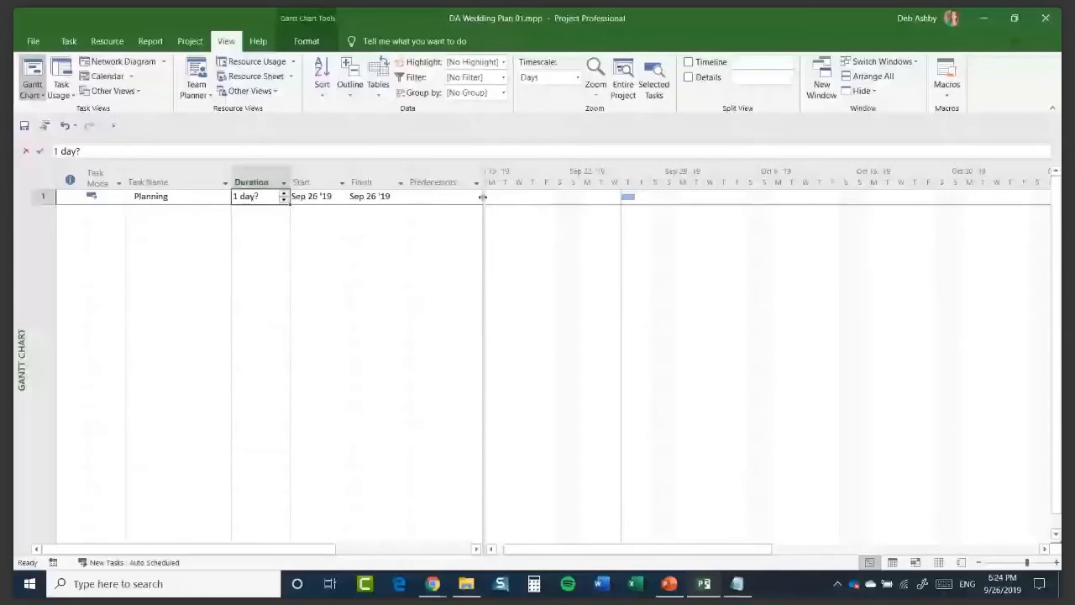
{"action": "left_click_drag", "start_coordinate": [483, 195], "coordinate": [618, 195]}
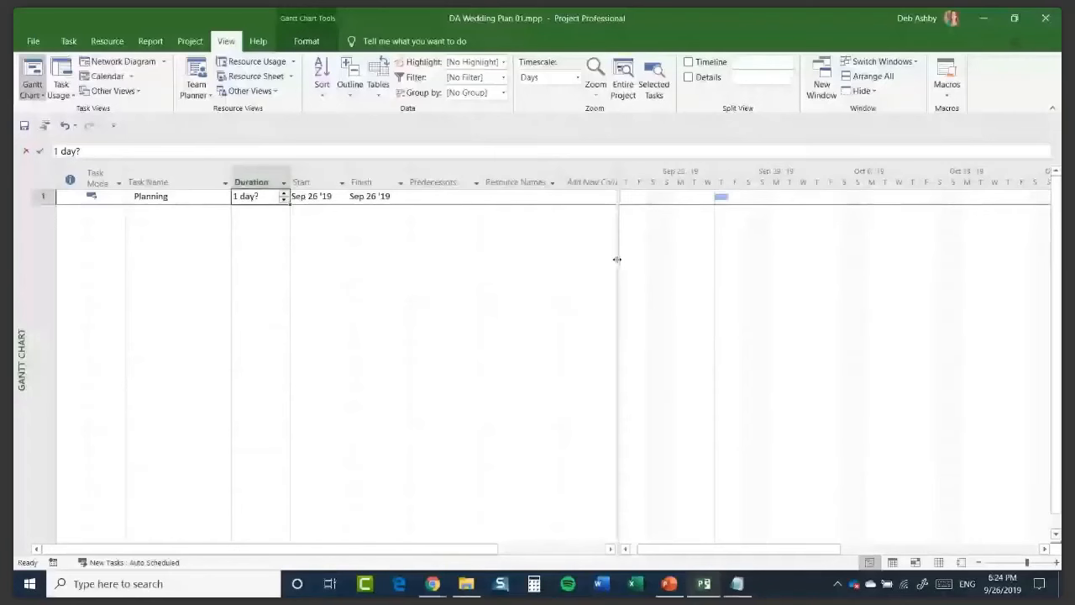
Step: Narrow the task table to reveal more of the Gantt chart and set the Planning task's duration to 8 days
{"action": "left_click_drag", "start_coordinate": [616, 260], "coordinate": [443, 260]}
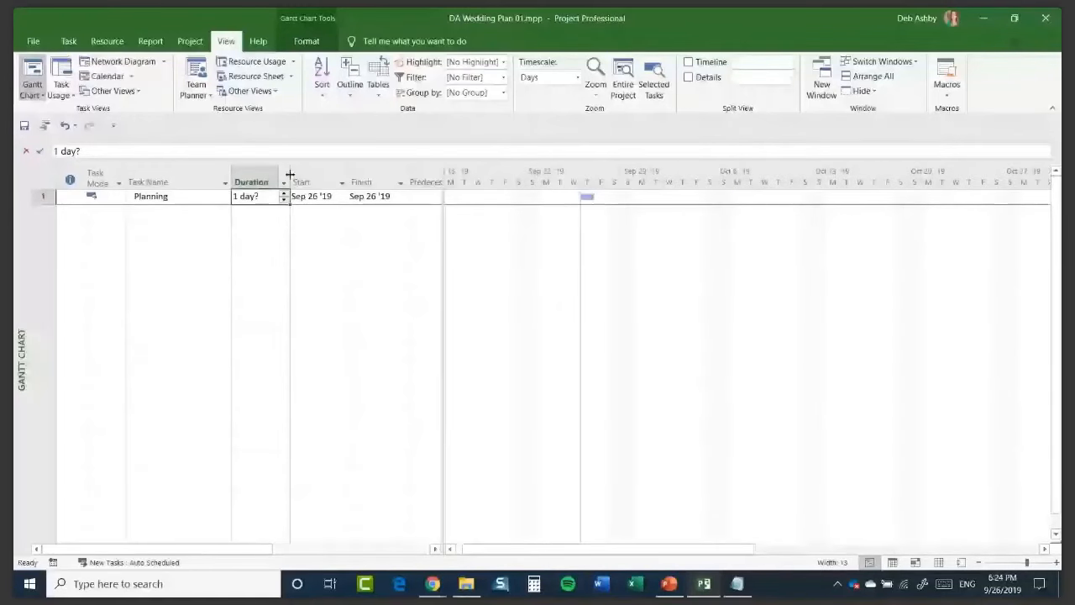
{"action": "double_click", "coordinate": [290, 174]}
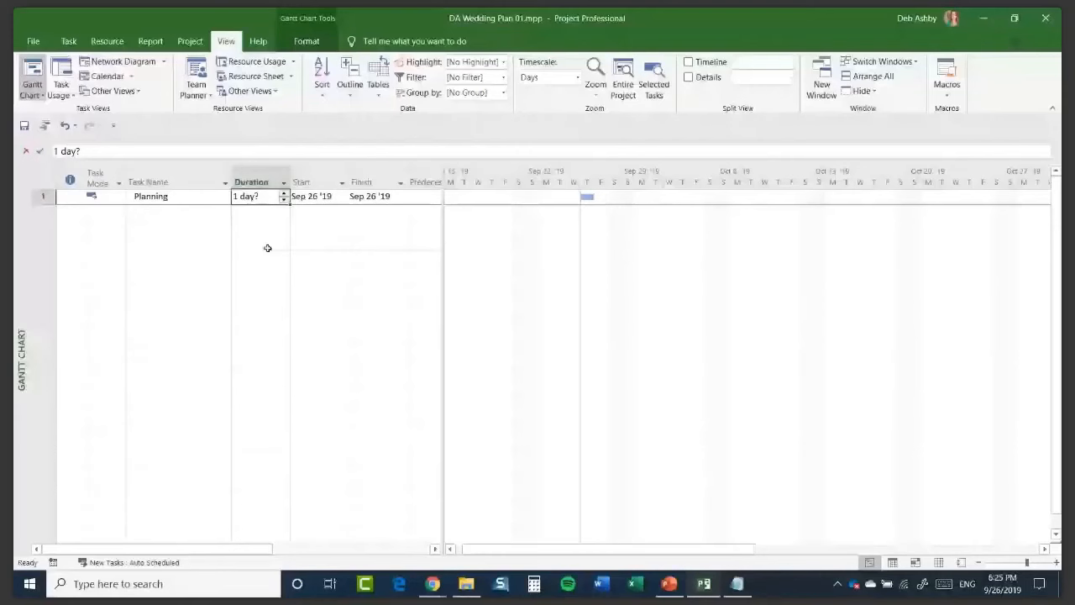
{"action": "left_click", "coordinate": [284, 193]}
{"action": "left_click", "coordinate": [284, 193]}
{"action": "left_click", "coordinate": [284, 194]}
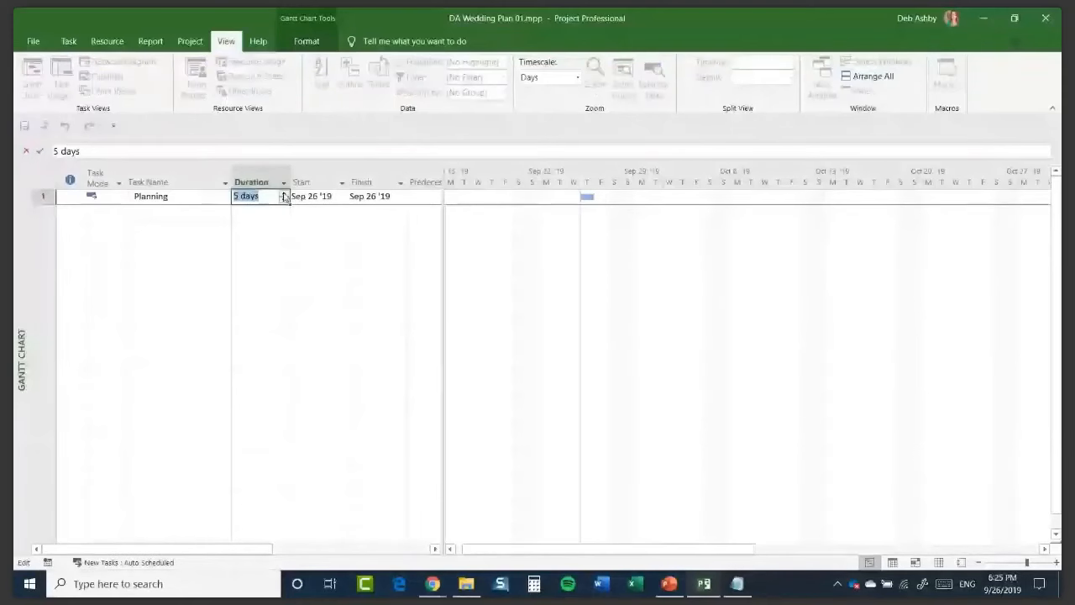
{"action": "left_click", "coordinate": [283, 193]}
{"action": "left_click", "coordinate": [284, 193]}
{"action": "left_click", "coordinate": [284, 194]}
{"action": "left_click", "coordinate": [284, 194]}
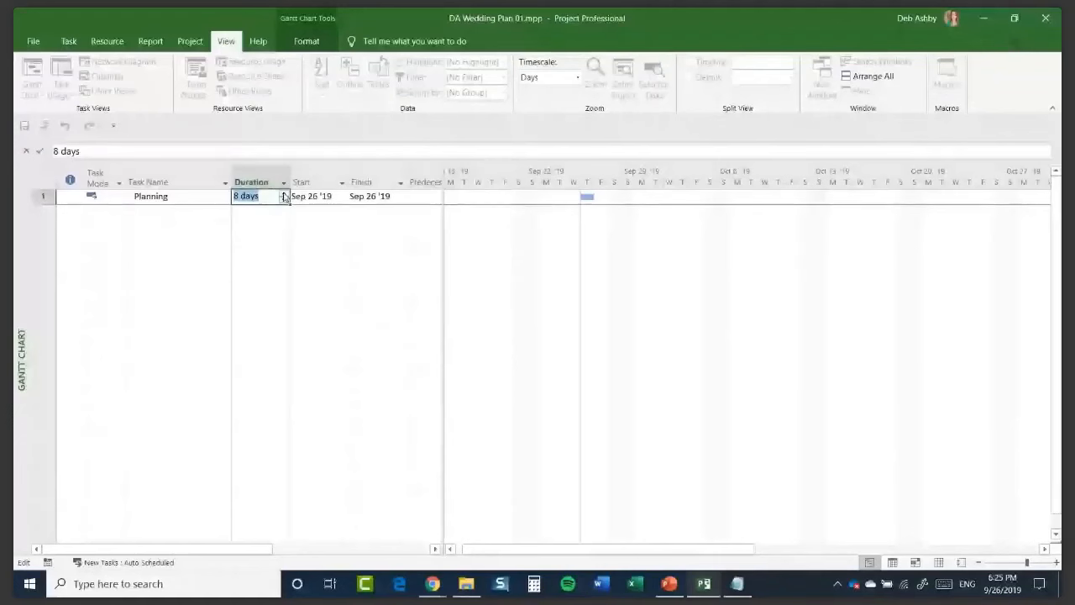
{"action": "key", "text": "Return"}
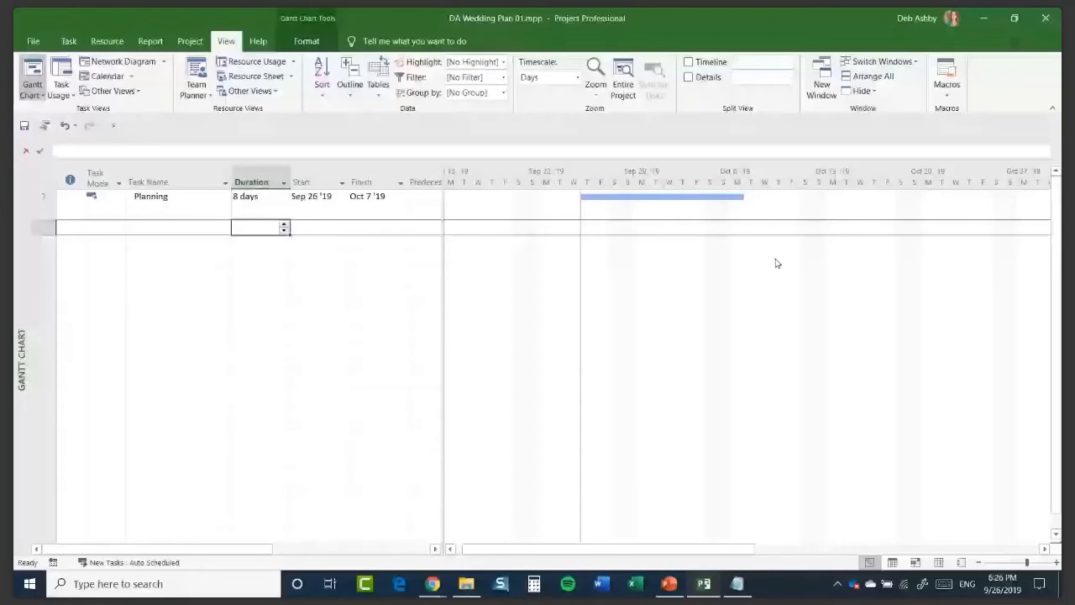
Step: Review the project information, including the start date, scheduling basis and base calendar choices, leaving the settings as they are
{"action": "left_click", "coordinate": [190, 41]}
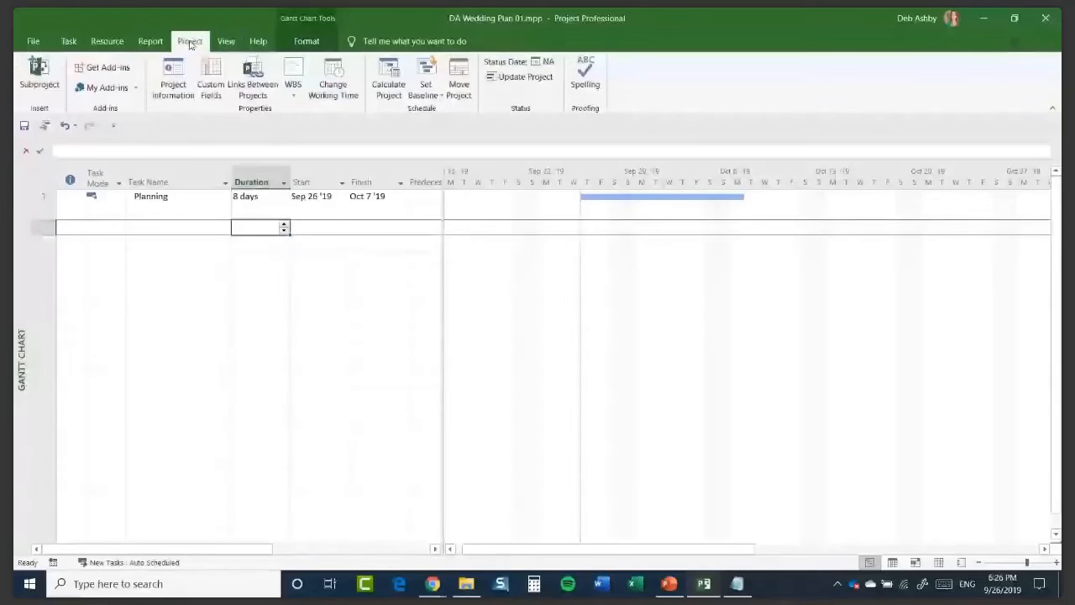
{"action": "left_click", "coordinate": [173, 77]}
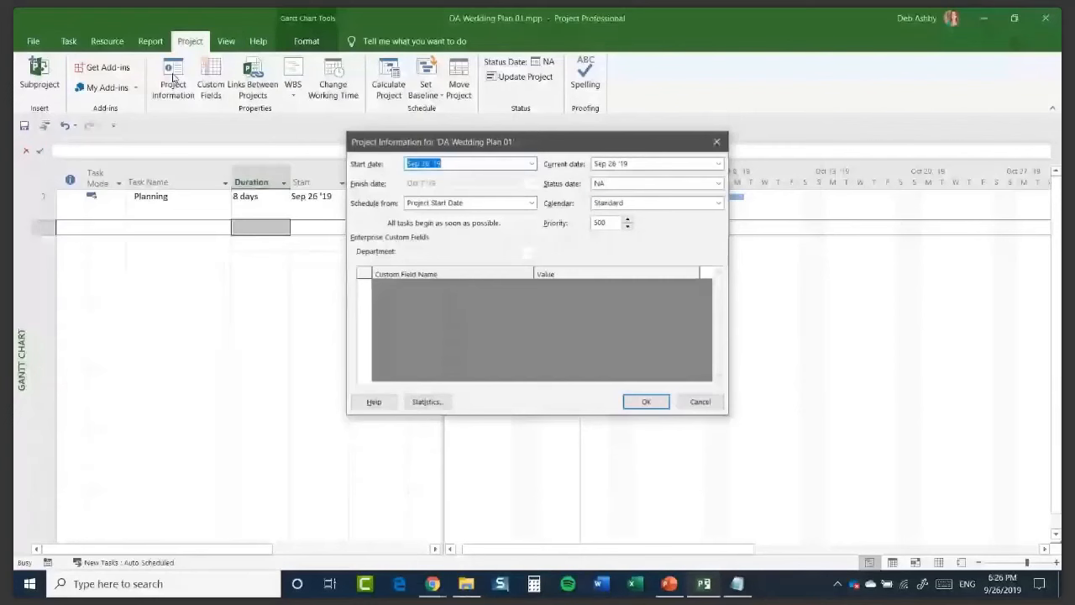
{"action": "left_click_drag", "start_coordinate": [590, 142], "coordinate": [592, 225]}
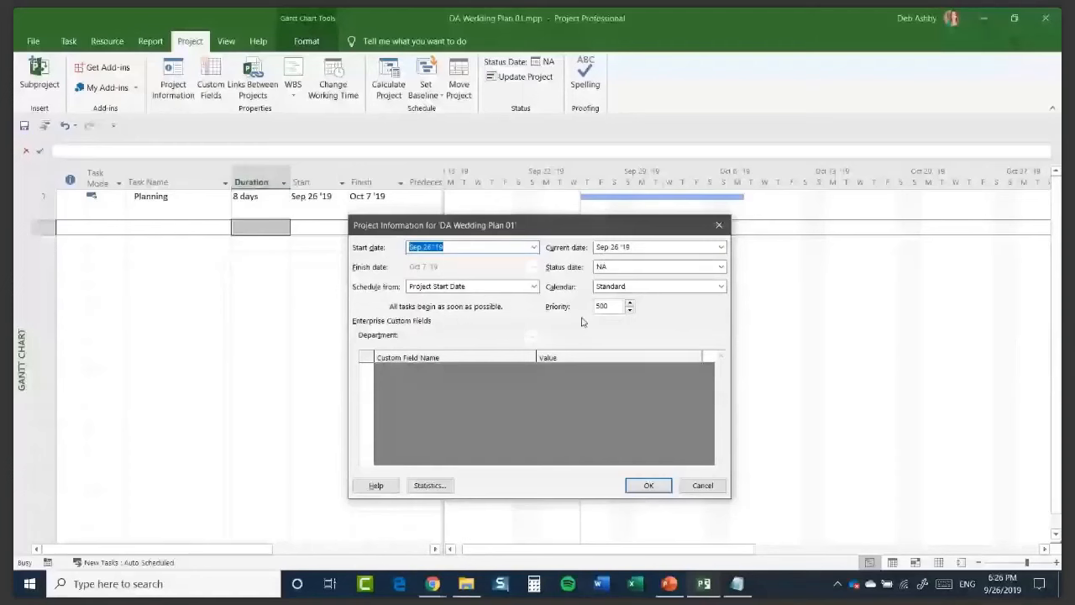
{"action": "left_click", "coordinate": [721, 286]}
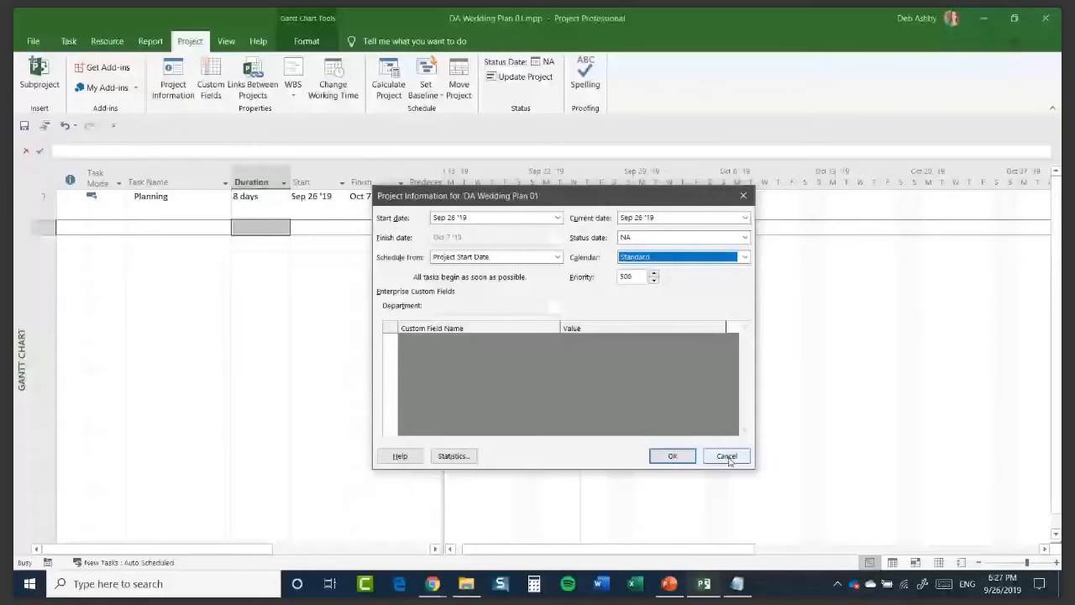
{"action": "left_click", "coordinate": [726, 456]}
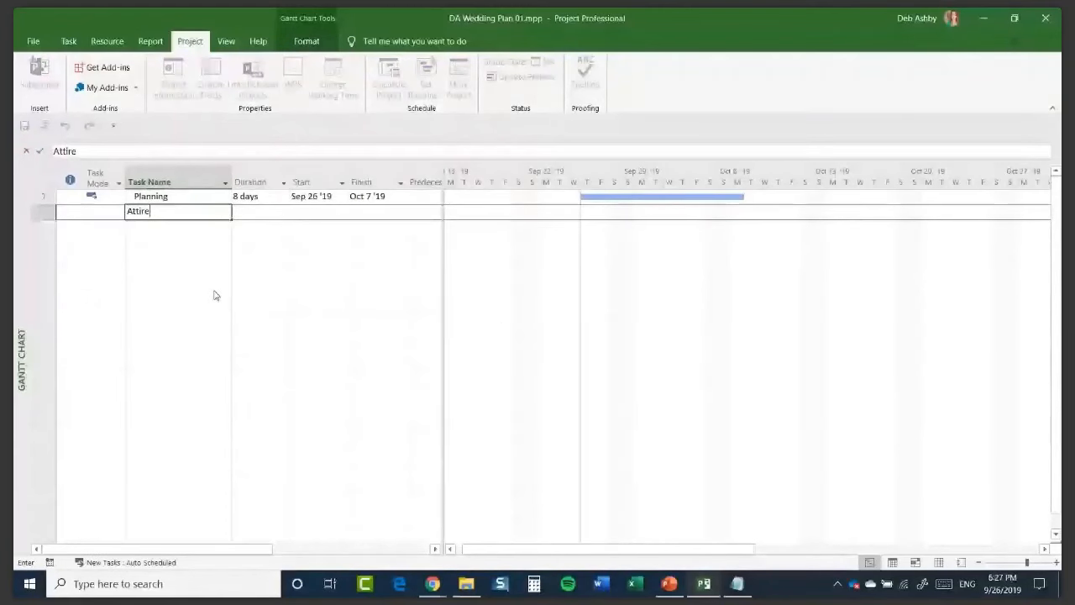
Step: Add two tasks named "Attire" and "Guests" below Planning
{"action": "key", "text": "Tab"}
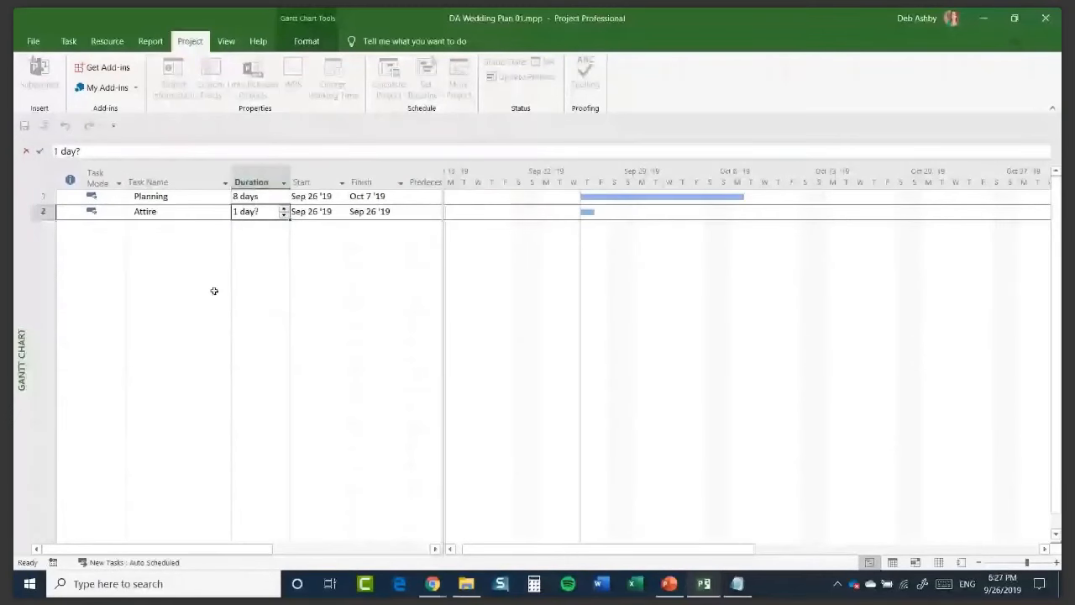
{"action": "left_click", "coordinate": [173, 228]}
{"action": "type", "text": "Guests"}
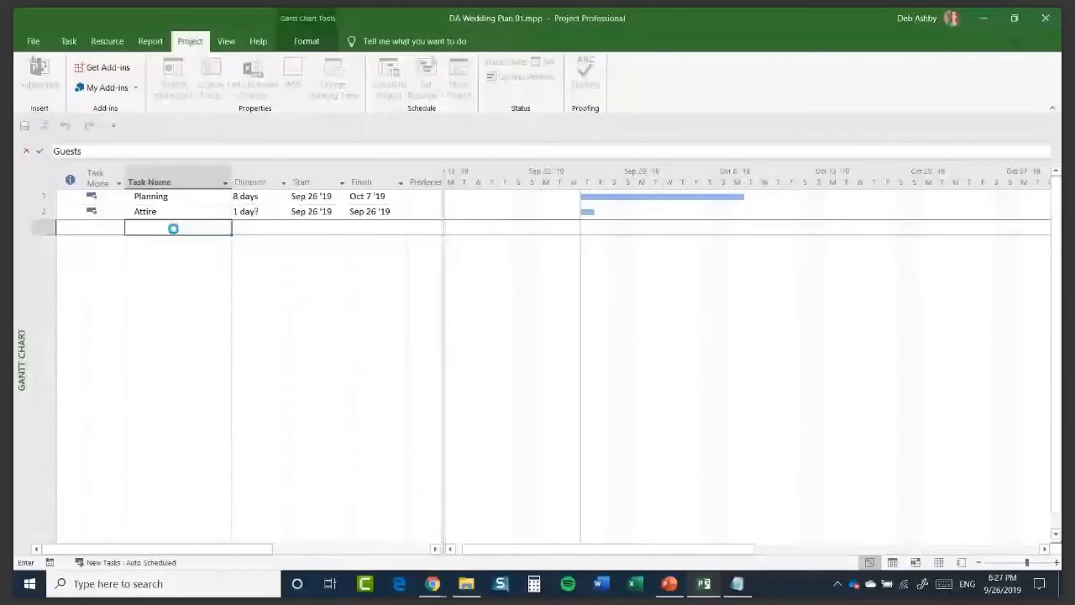
{"action": "key", "text": "Tab"}
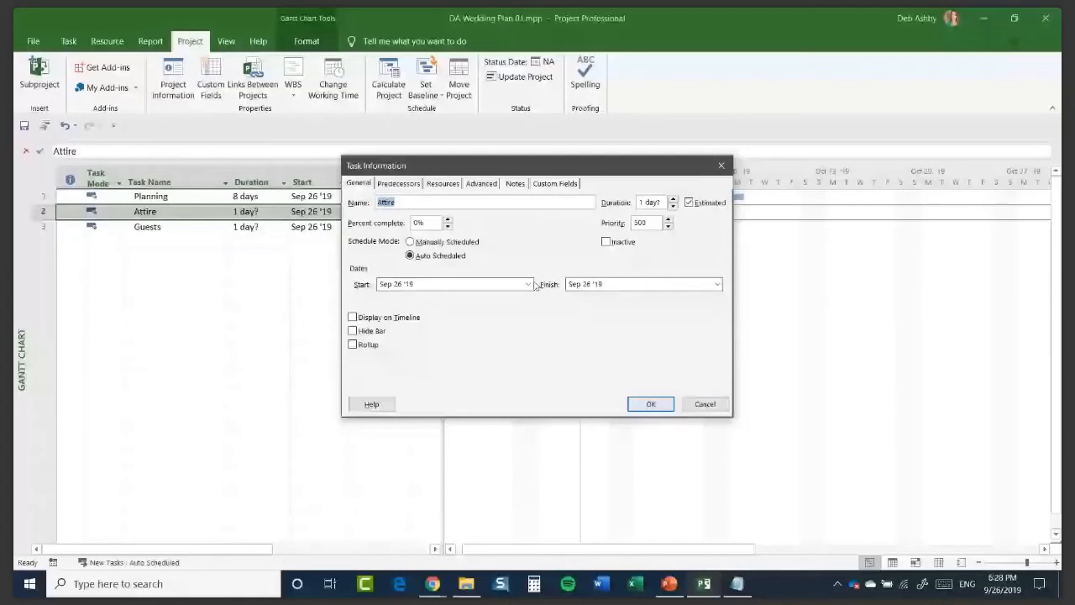
Step: Examine the Attire task's information for predecessors, resources, advanced constraints, notes and custom fields
{"action": "left_click", "coordinate": [398, 183]}
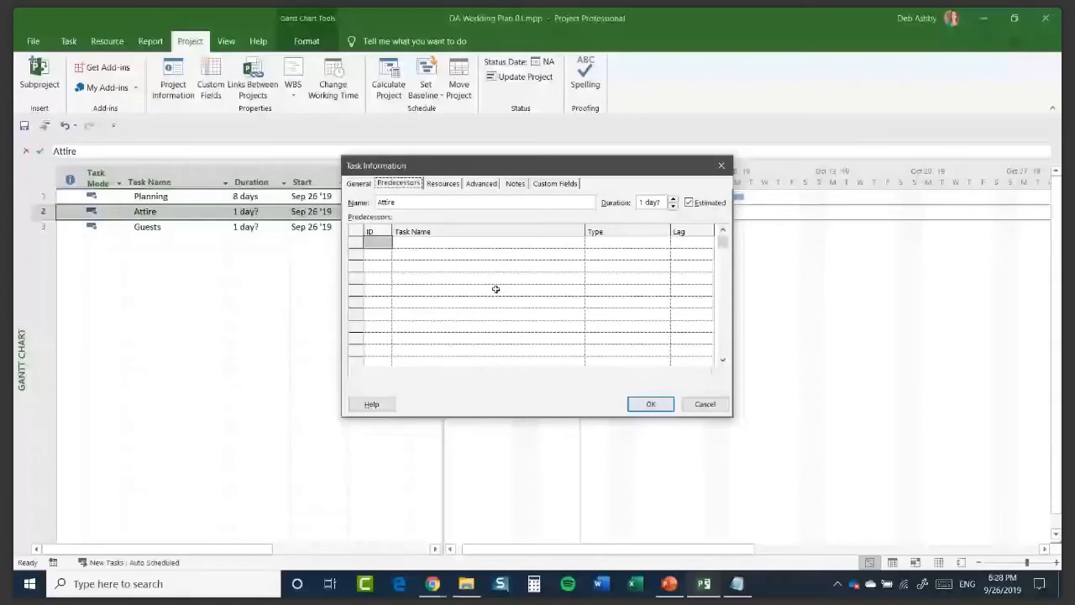
{"action": "left_click", "coordinate": [443, 184]}
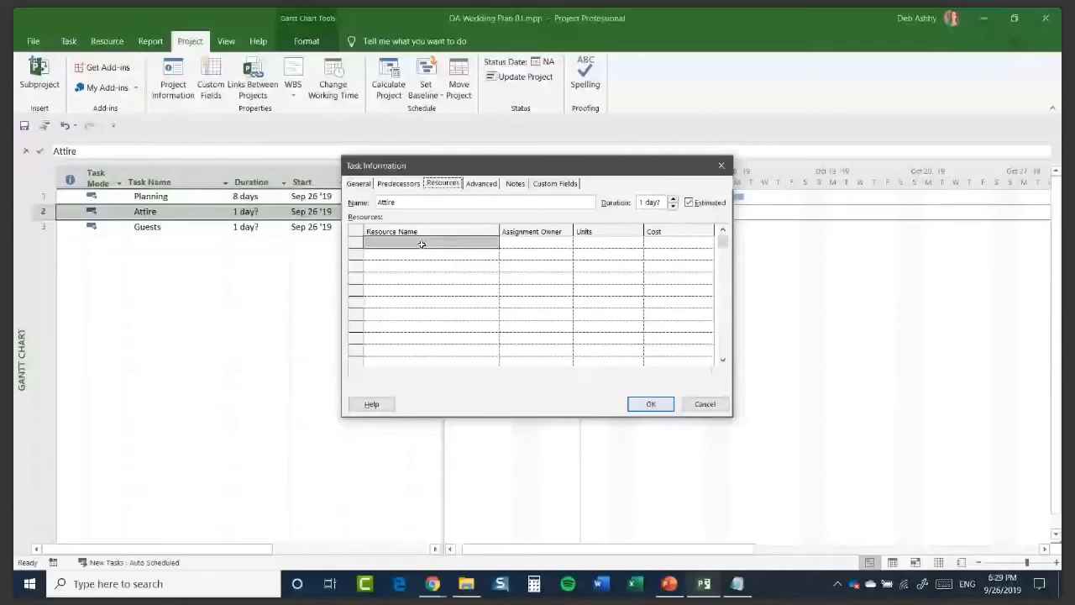
{"action": "key", "text": "ctrl+Tab"}
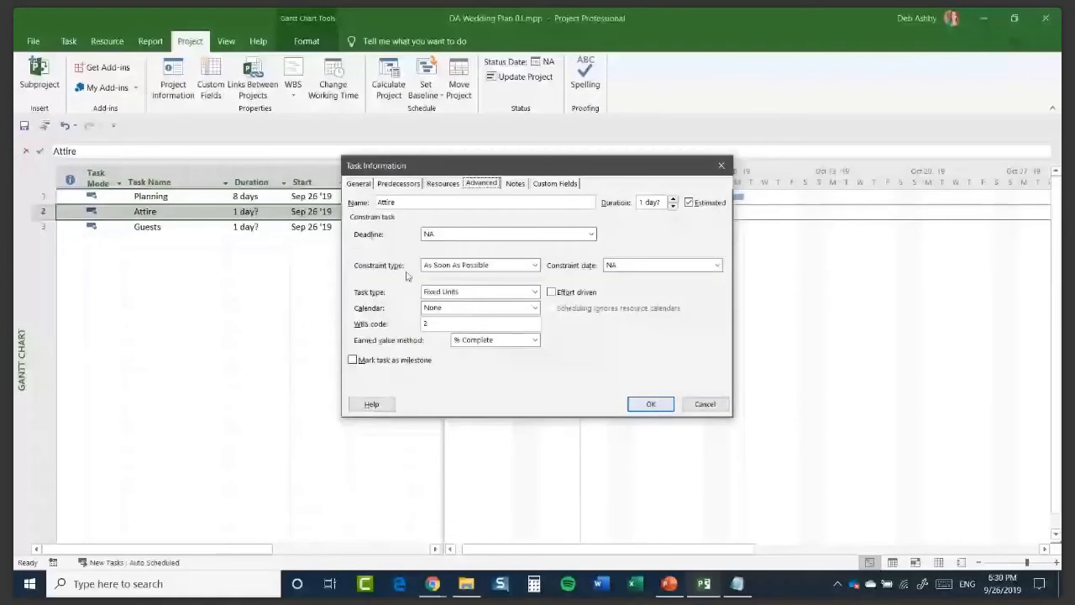
{"action": "key", "text": "ctrl+Tab"}
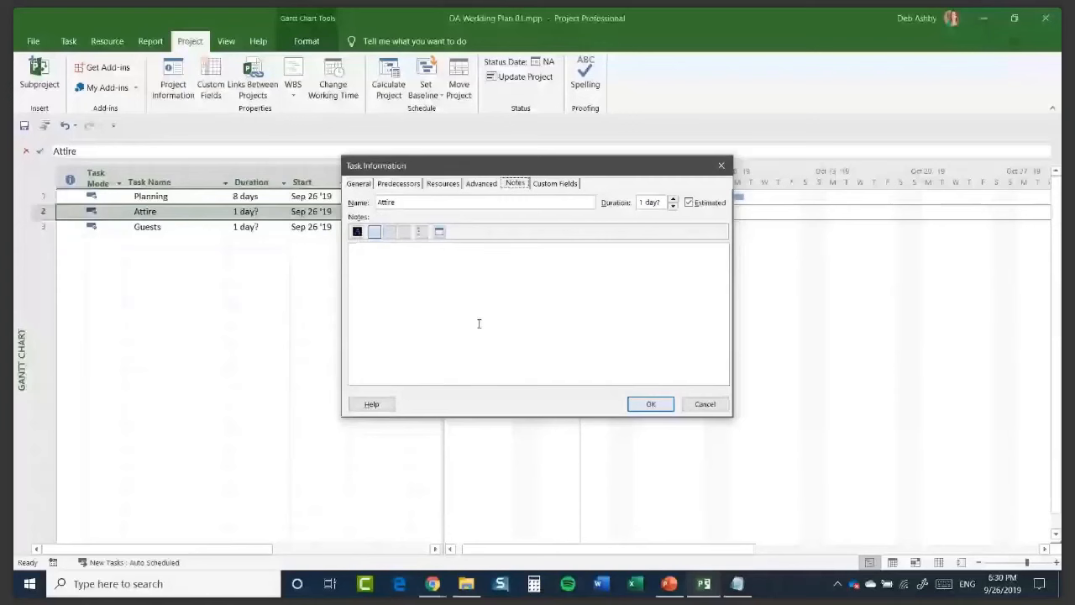
{"action": "key", "text": "ctrl+Tab"}
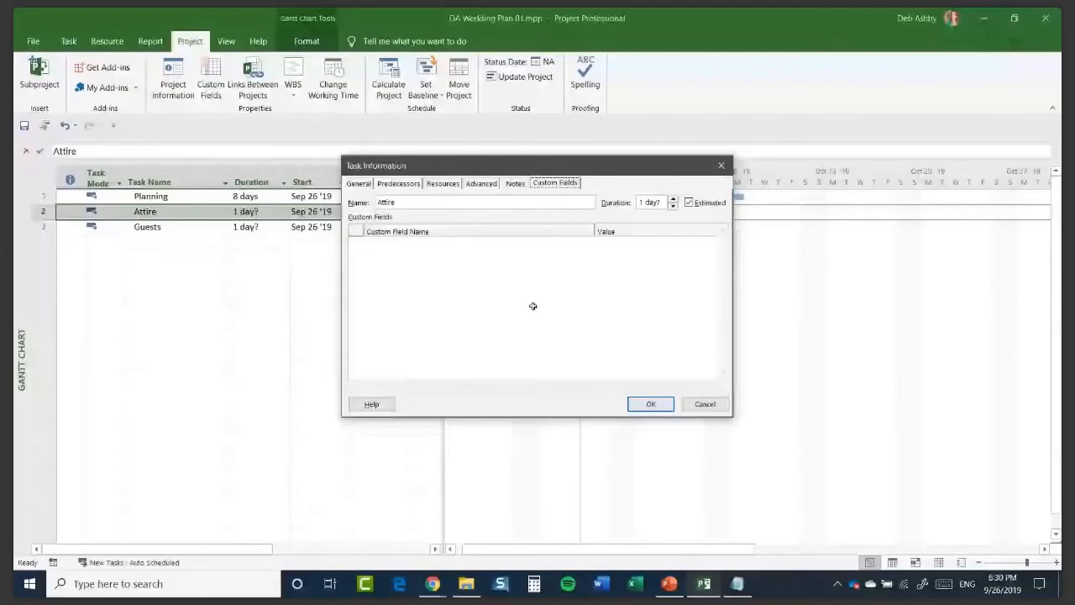
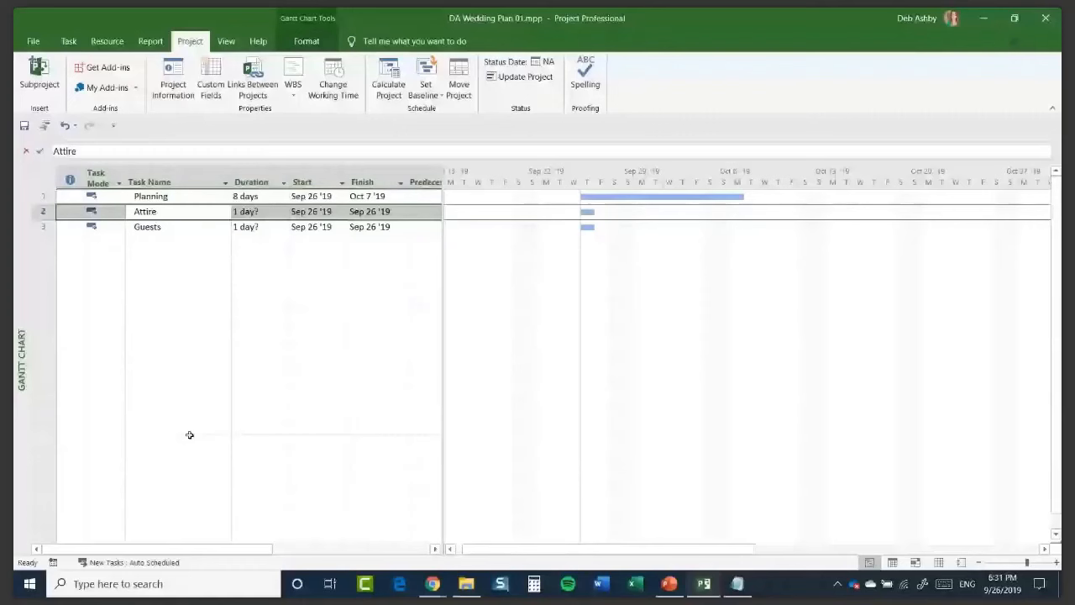
Step: Add four tasks below Guests named "Venue", "Catering", "Flowers" and "Memories"
{"action": "left_click", "coordinate": [199, 245]}
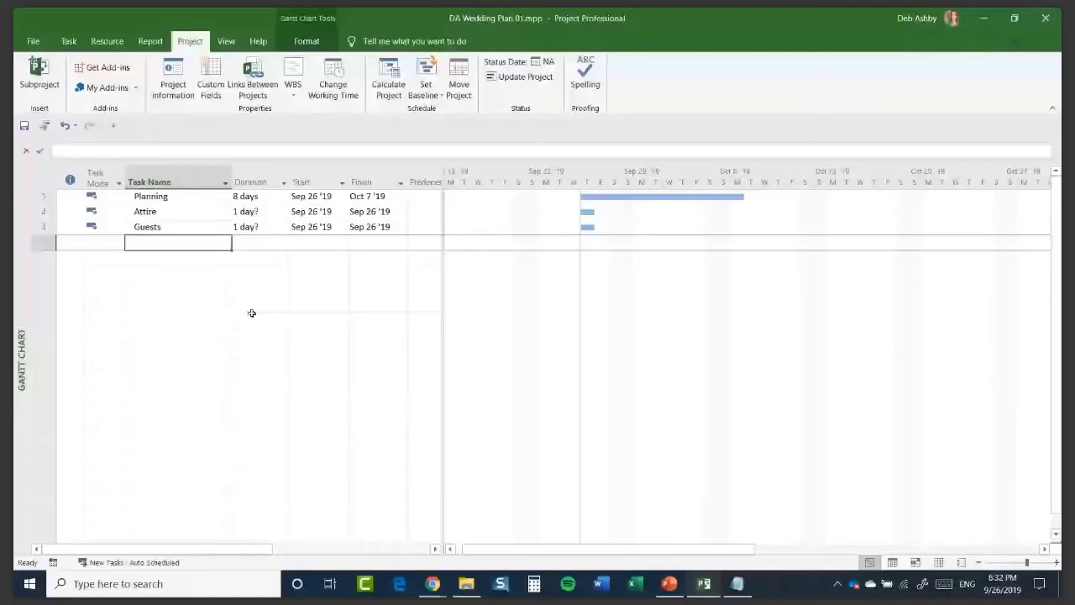
{"action": "type", "text": "Venue"}
{"action": "key", "text": "Return"}
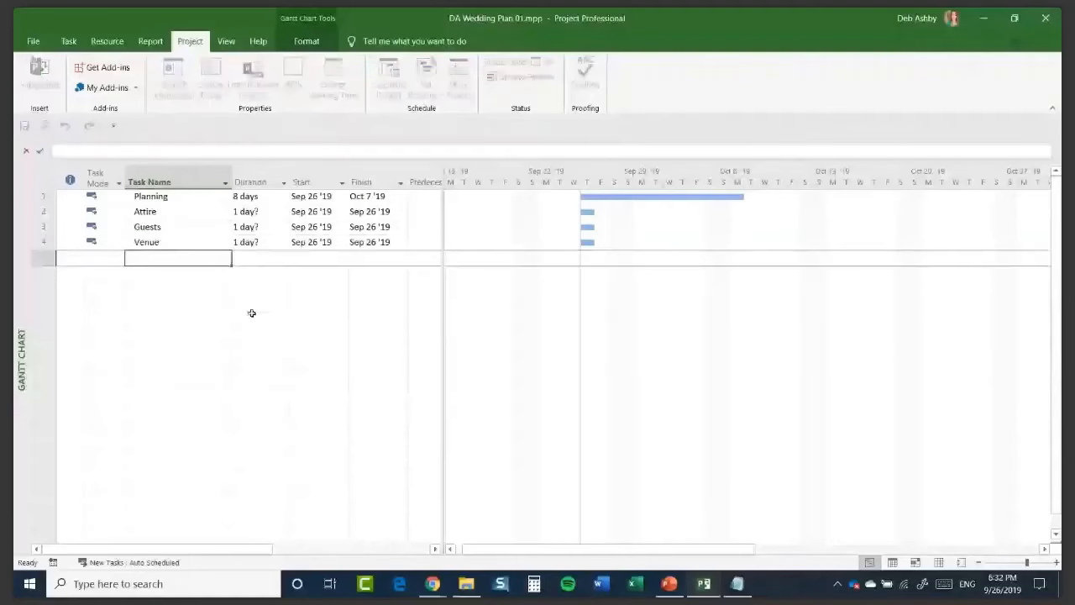
{"action": "type", "text": "Catering"}
{"action": "key", "text": "Return"}
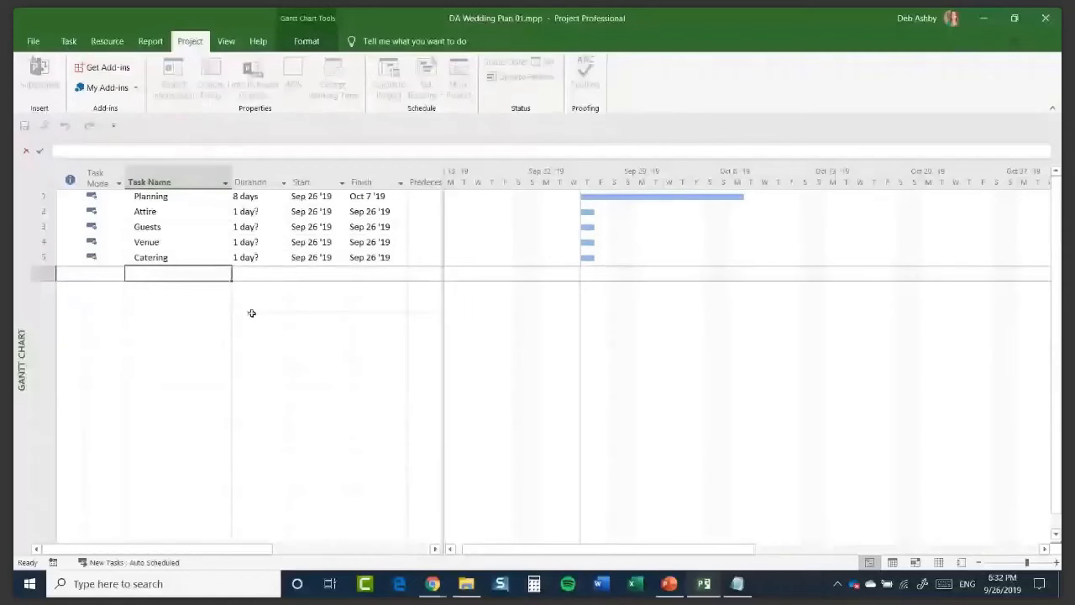
{"action": "type", "text": "Flowers"}
{"action": "key", "text": "Return"}
{"action": "type", "text": "Memories"}
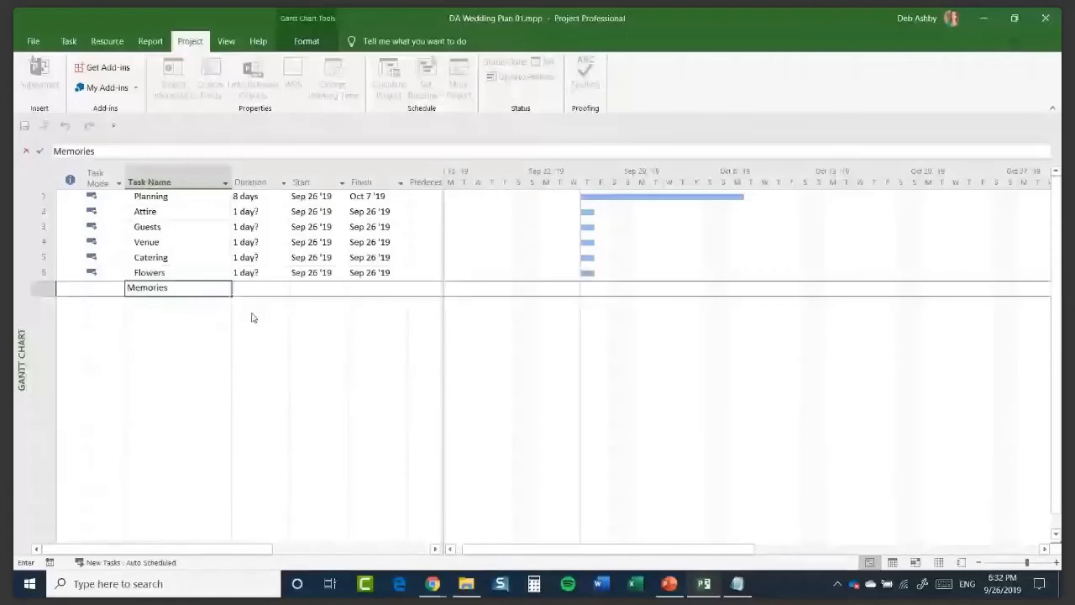
{"action": "key", "text": "Return"}
Step: Add three tasks below Memories named "Details", "Wedding Day" and "Honeymoon"
{"action": "type", "text": "Details"}
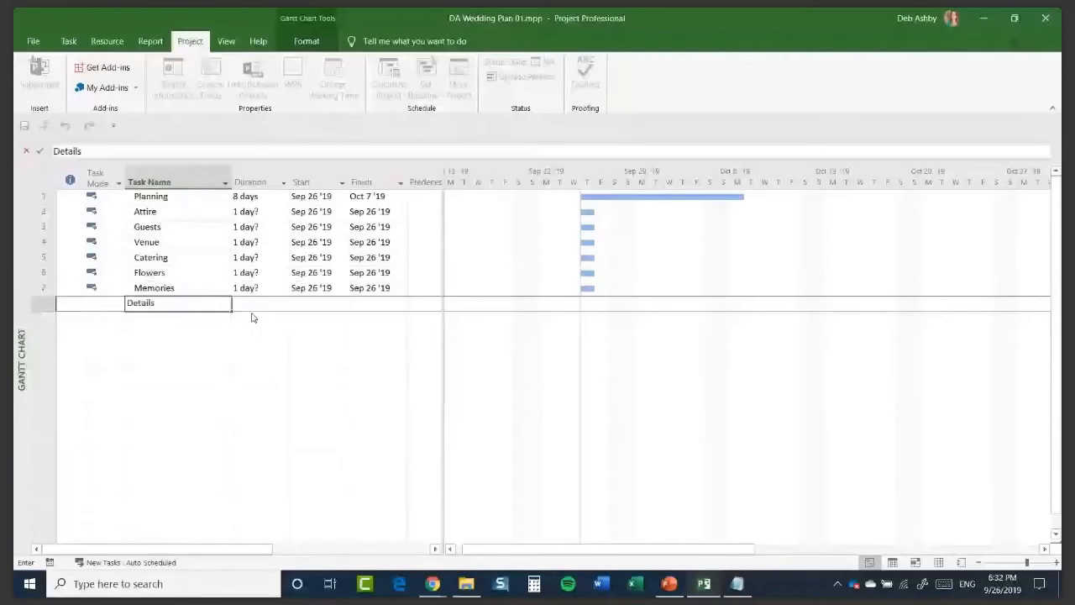
{"action": "key", "text": "Return"}
{"action": "type", "text": "Wedding Day"}
{"action": "key", "text": "Return"}
{"action": "type", "text": "Honeym"}
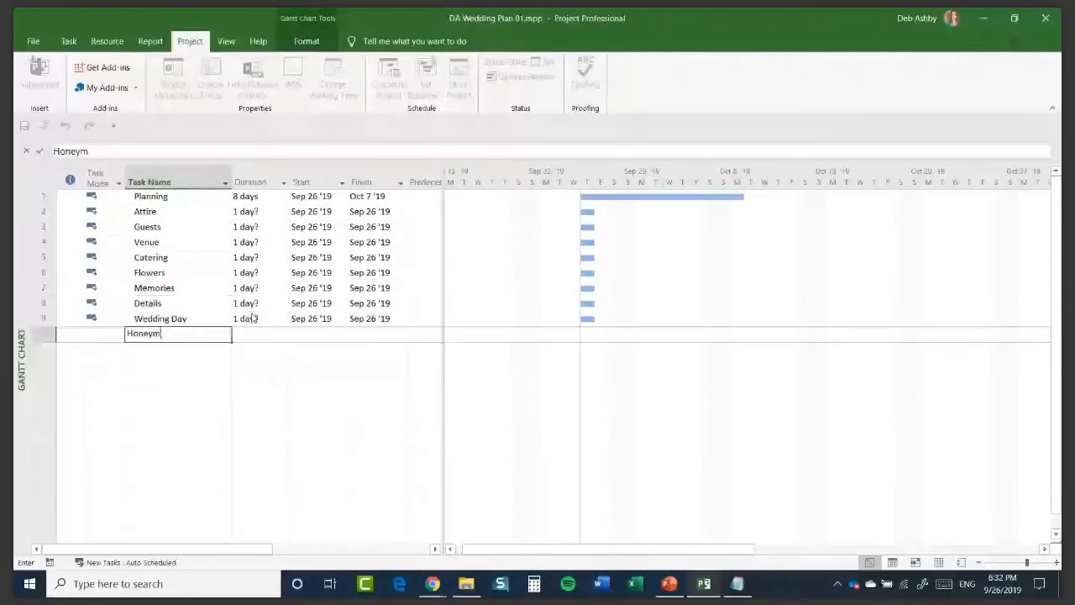
{"action": "type", "text": "oon"}
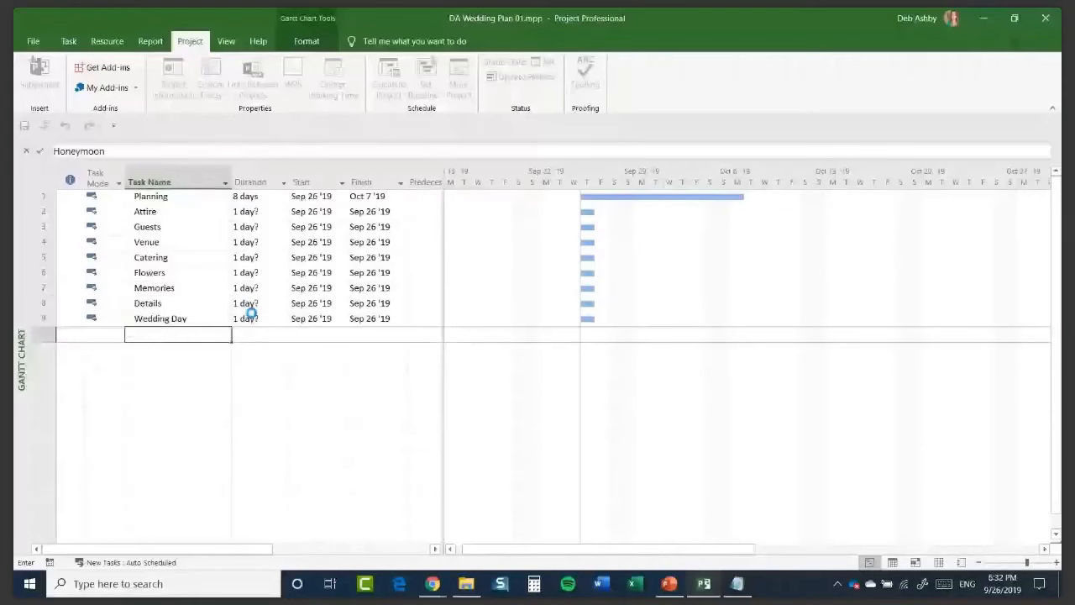
{"action": "key", "text": "Return"}
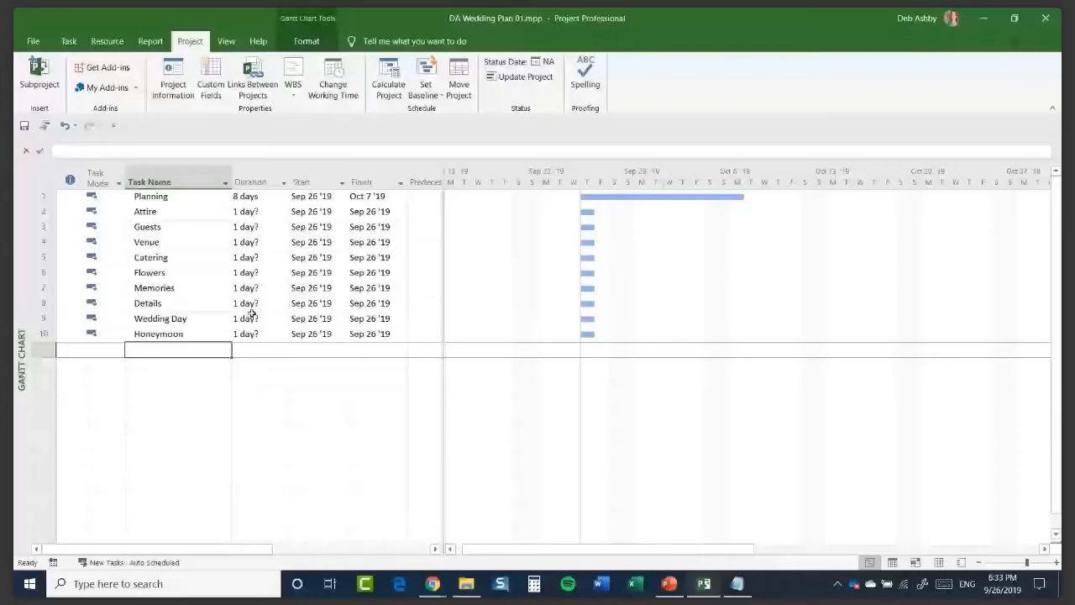
Step: Widen the task table to show the full Predecessors column and insert a task named "Make Guest List" between Guests and Venue
{"action": "left_click", "coordinate": [40, 226]}
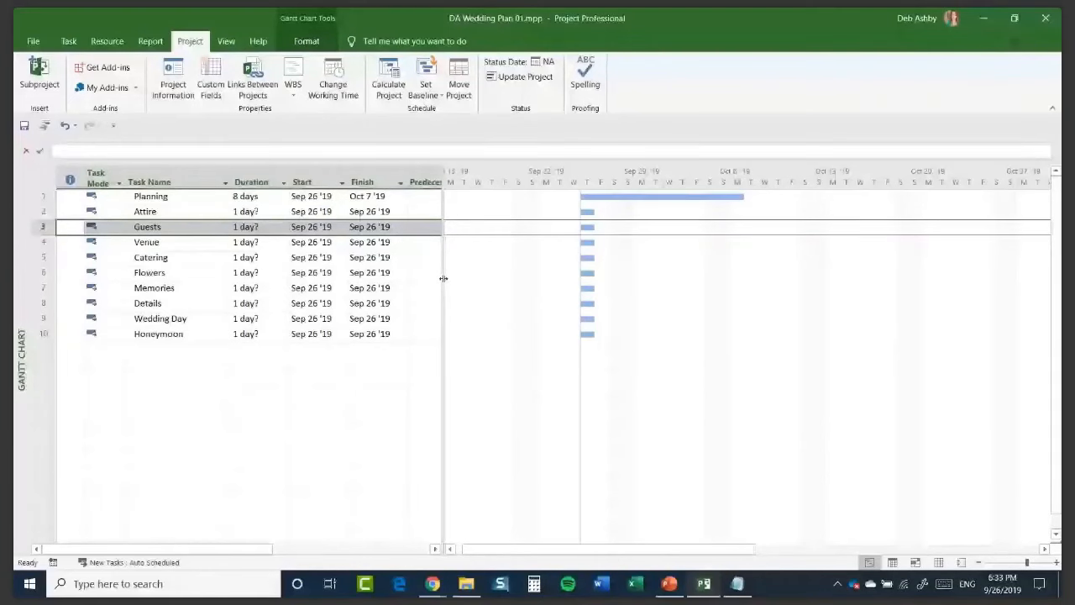
{"action": "left_click_drag", "start_coordinate": [442, 278], "coordinate": [477, 278]}
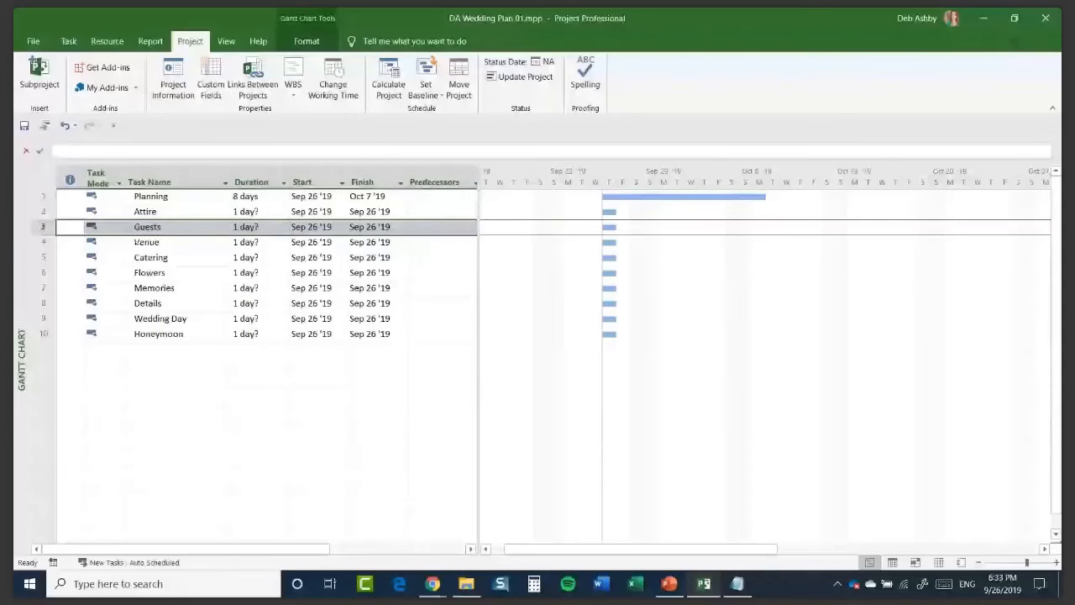
{"action": "left_click", "coordinate": [40, 243]}
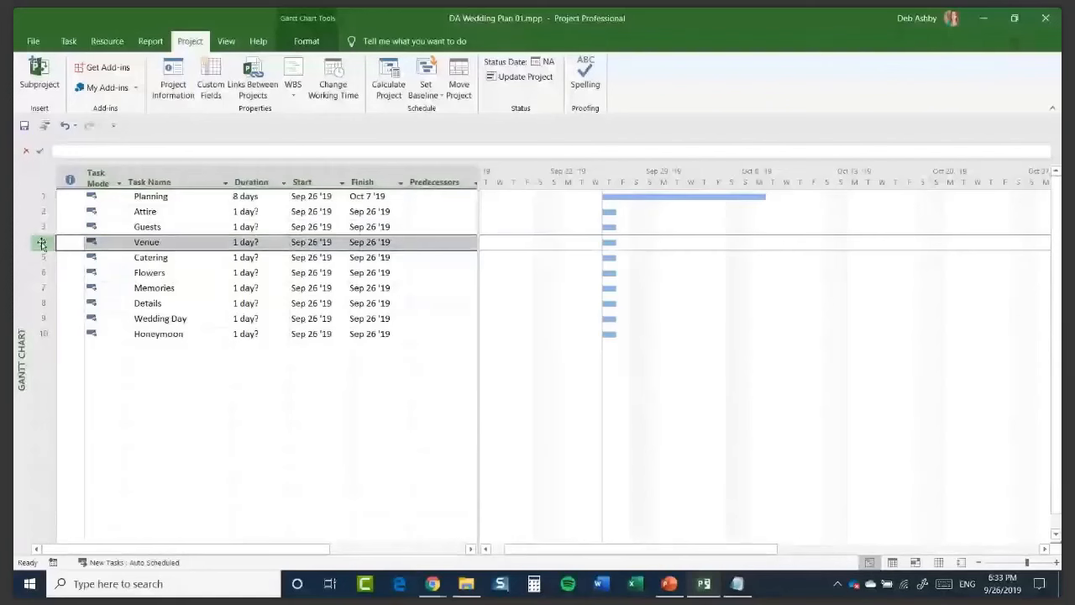
{"action": "right_click", "coordinate": [40, 243]}
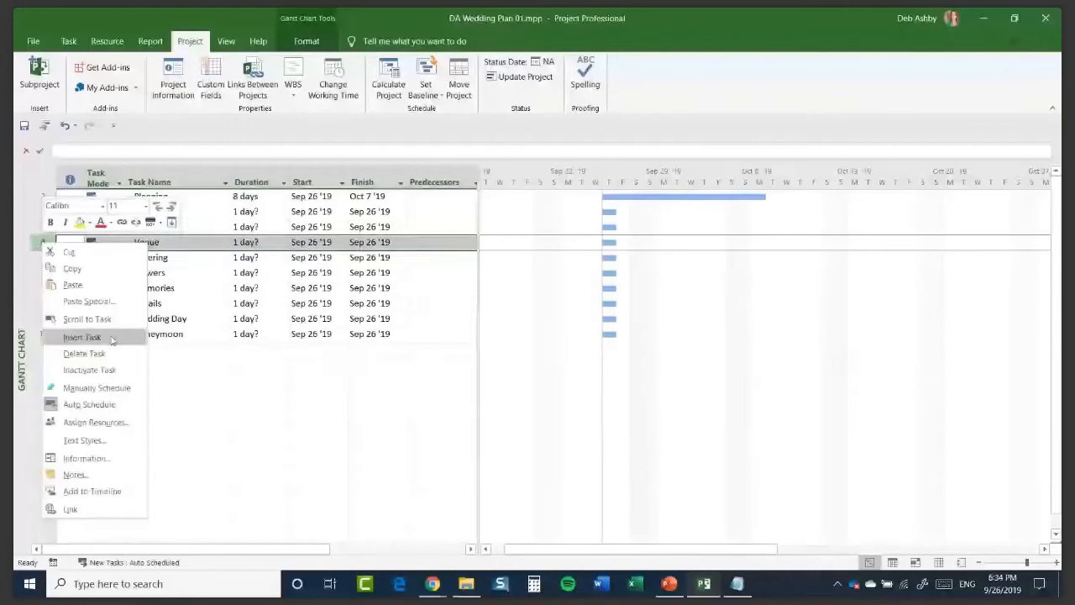
{"action": "left_click", "coordinate": [82, 336]}
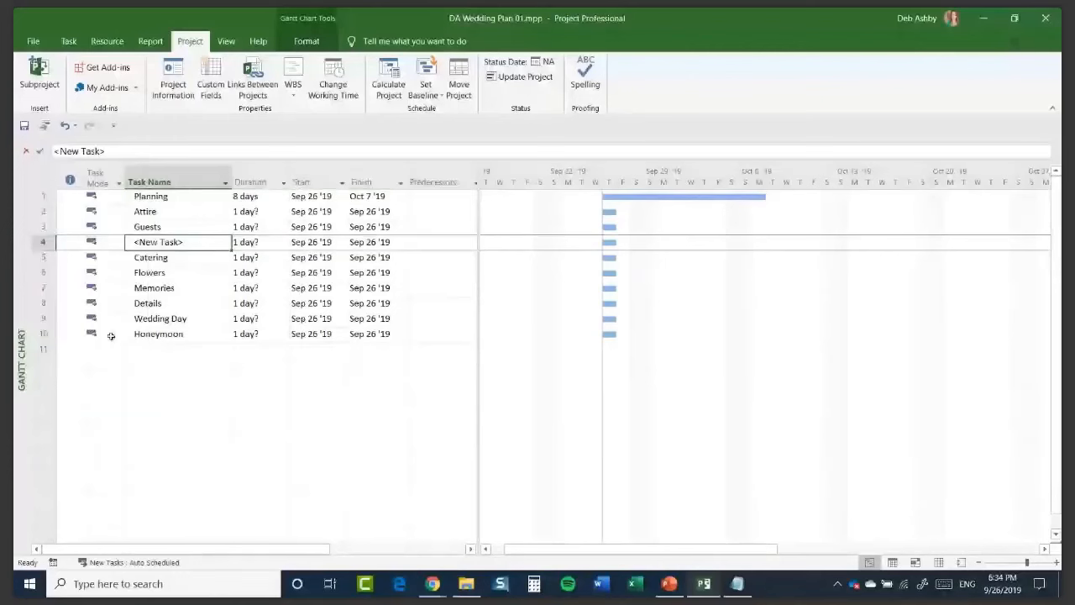
{"action": "left_click", "coordinate": [108, 150]}
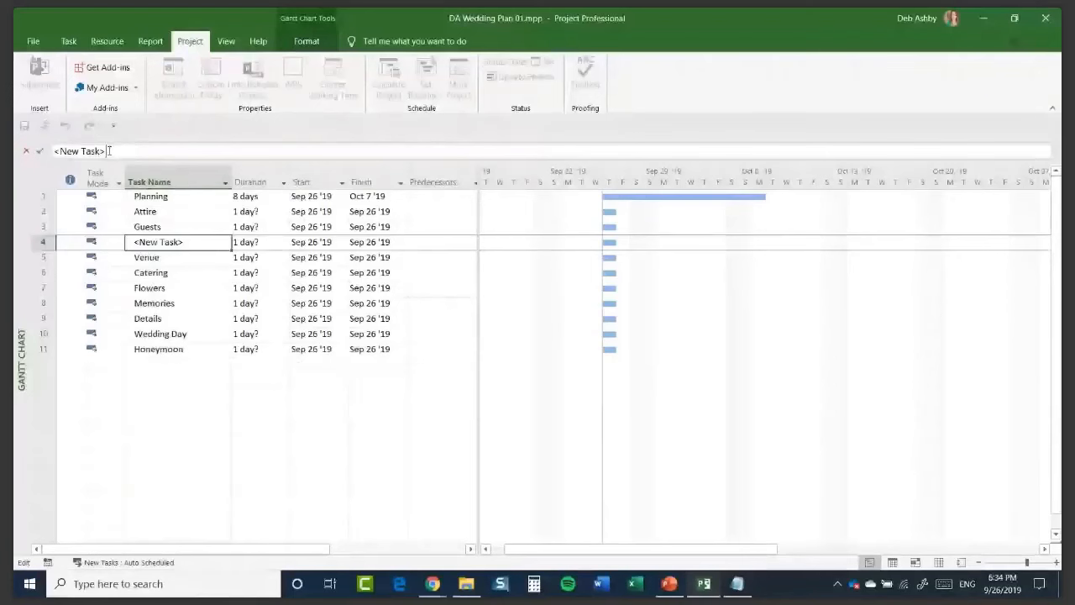
{"action": "left_click_drag", "start_coordinate": [108, 151], "coordinate": [48, 152]}
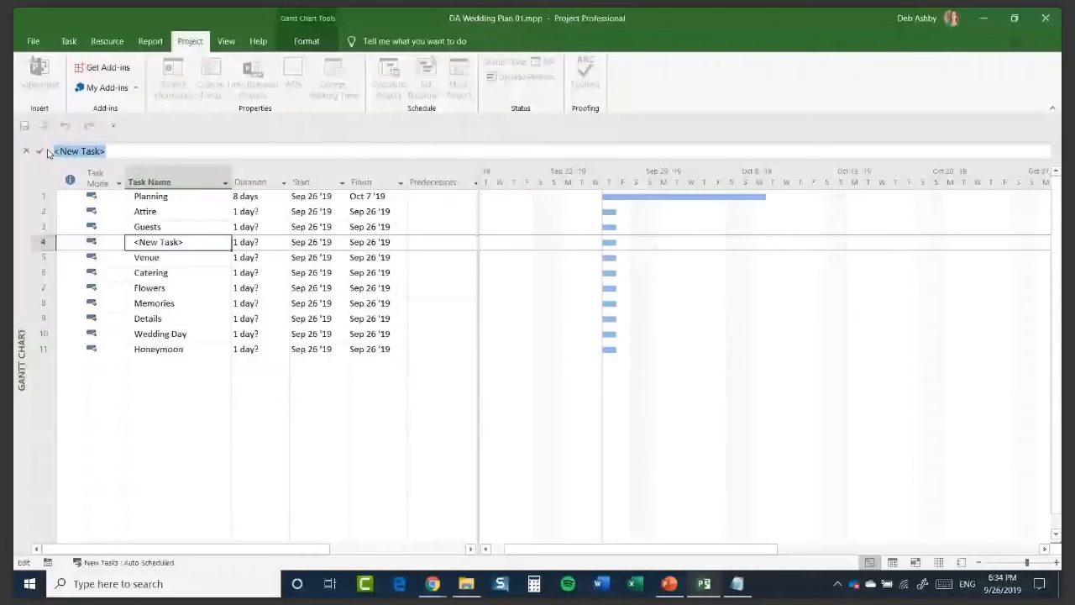
{"action": "type", "text": "Make Guest List"}
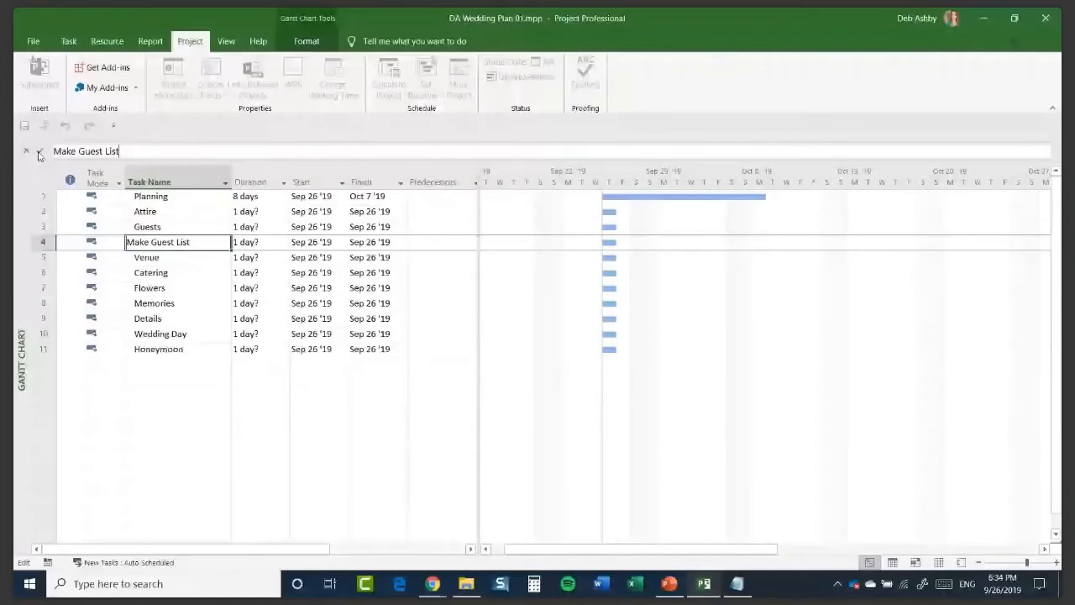
{"action": "left_click", "coordinate": [38, 152]}
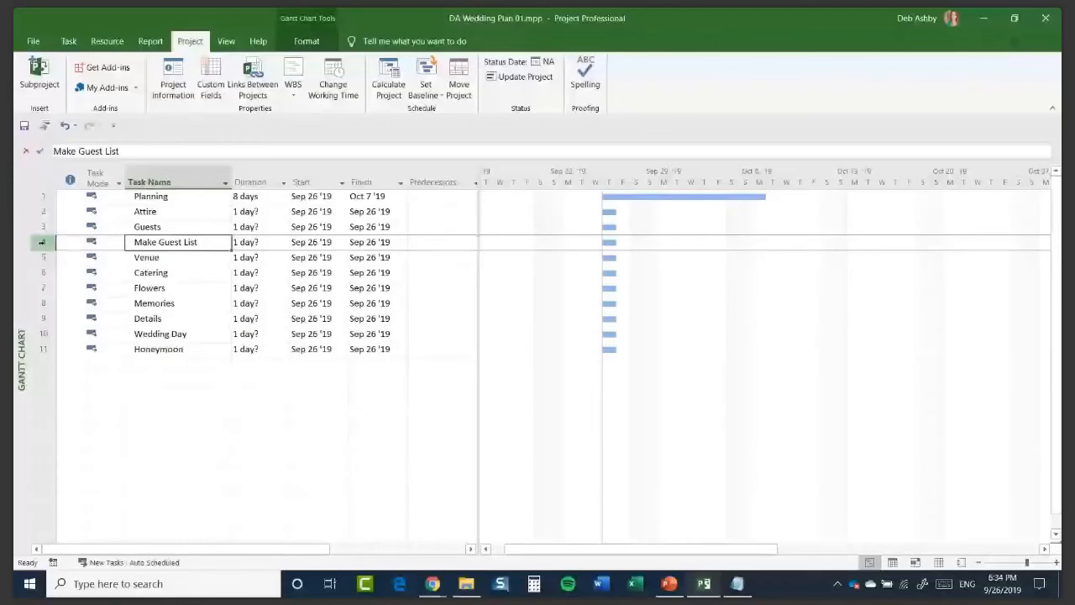
Step: Indent Make Guest List as a subtask of Guests, and collapse and re-expand the Guests summary task
{"action": "left_click", "coordinate": [42, 242]}
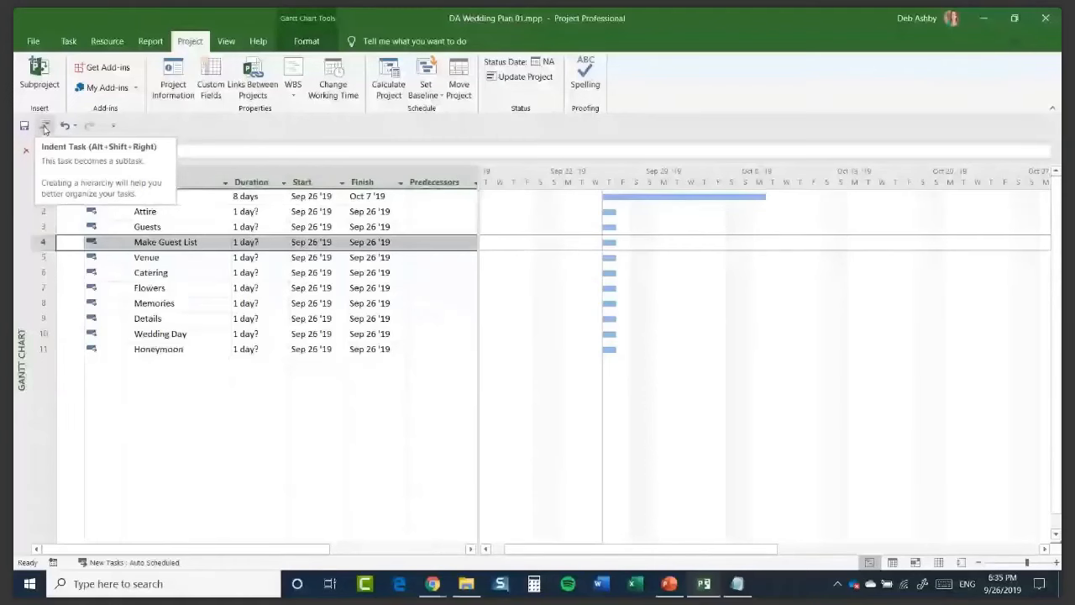
{"action": "left_click", "coordinate": [68, 41]}
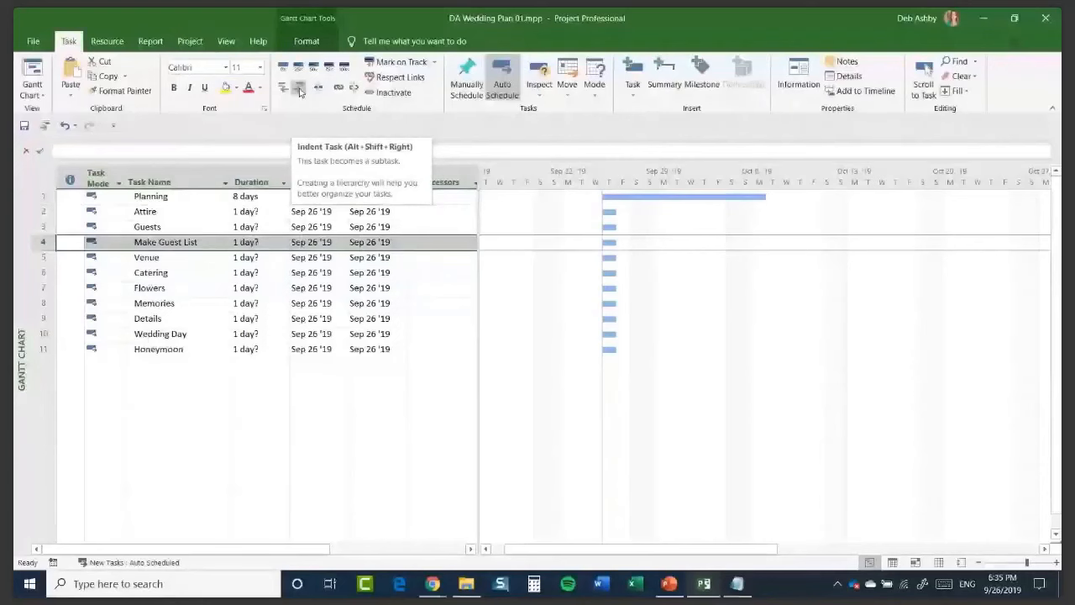
{"action": "left_click", "coordinate": [299, 89]}
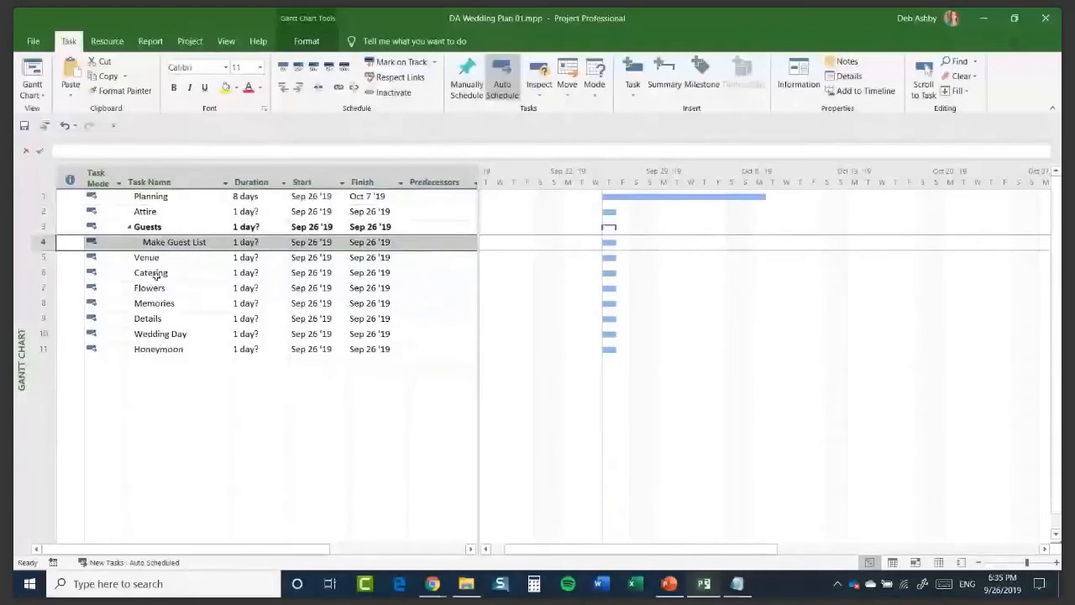
{"action": "left_click", "coordinate": [153, 260]}
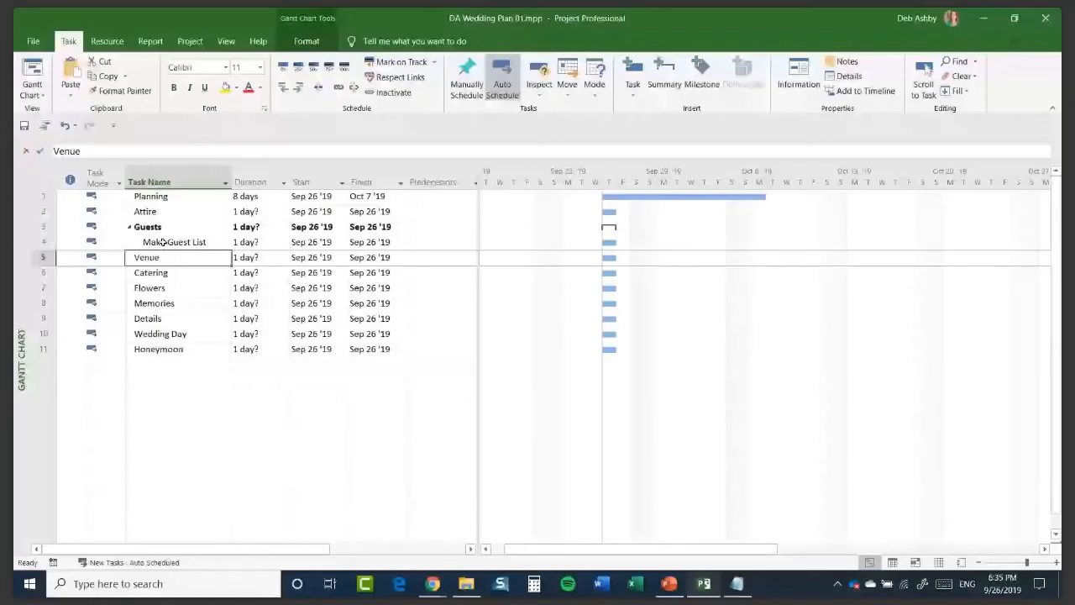
{"action": "left_click", "coordinate": [129, 227]}
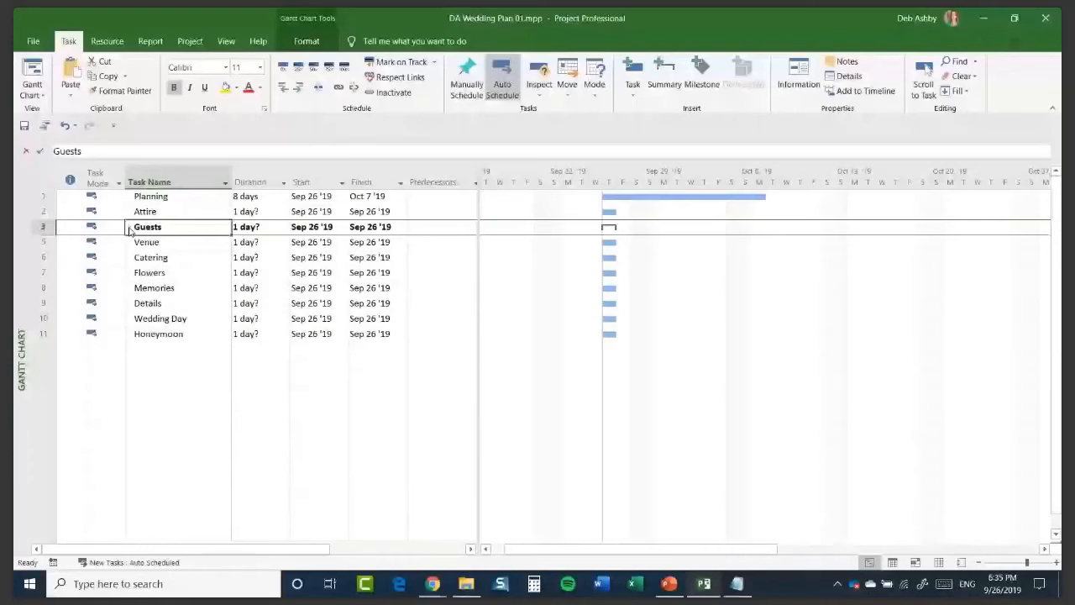
{"action": "left_click", "coordinate": [129, 228]}
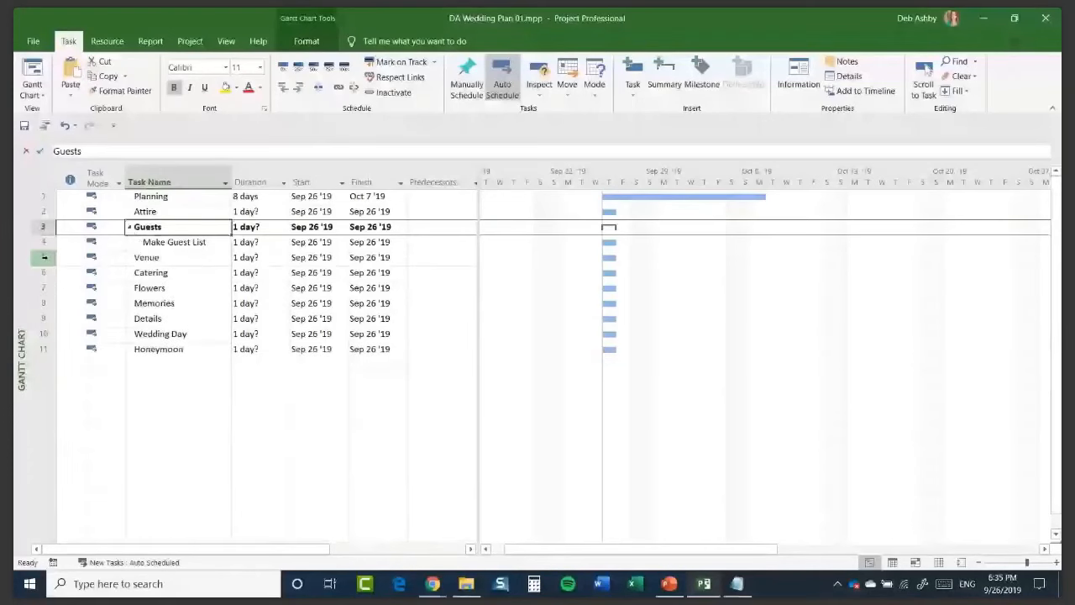
Step: Insert a subtask named "Send Out Invitations" below Make Guest List and widen the Task Name column to fit it on one line
{"action": "left_click", "coordinate": [46, 257]}
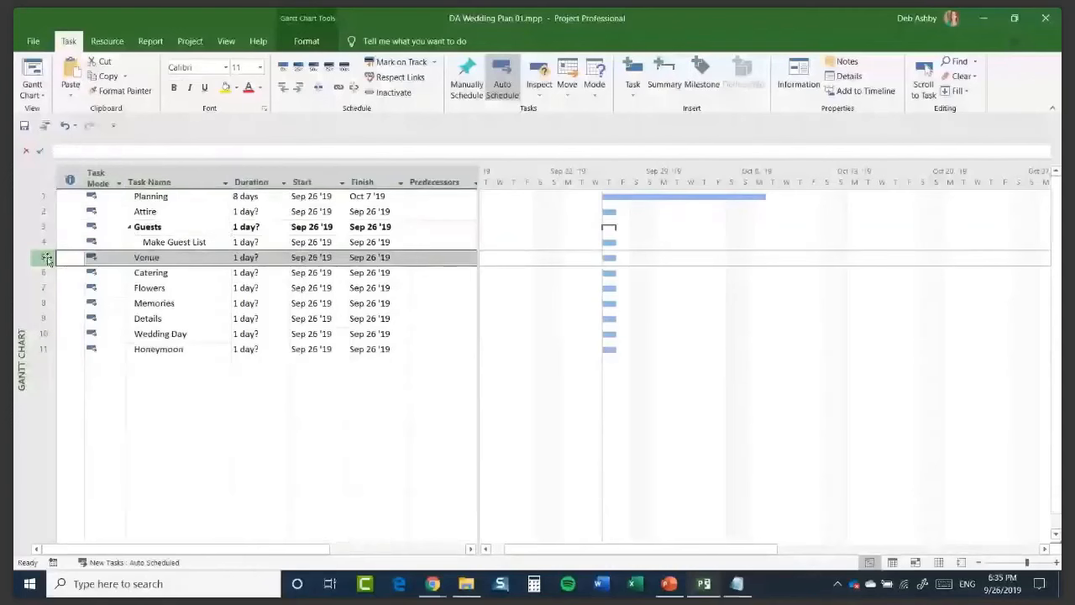
{"action": "key", "text": "Insert"}
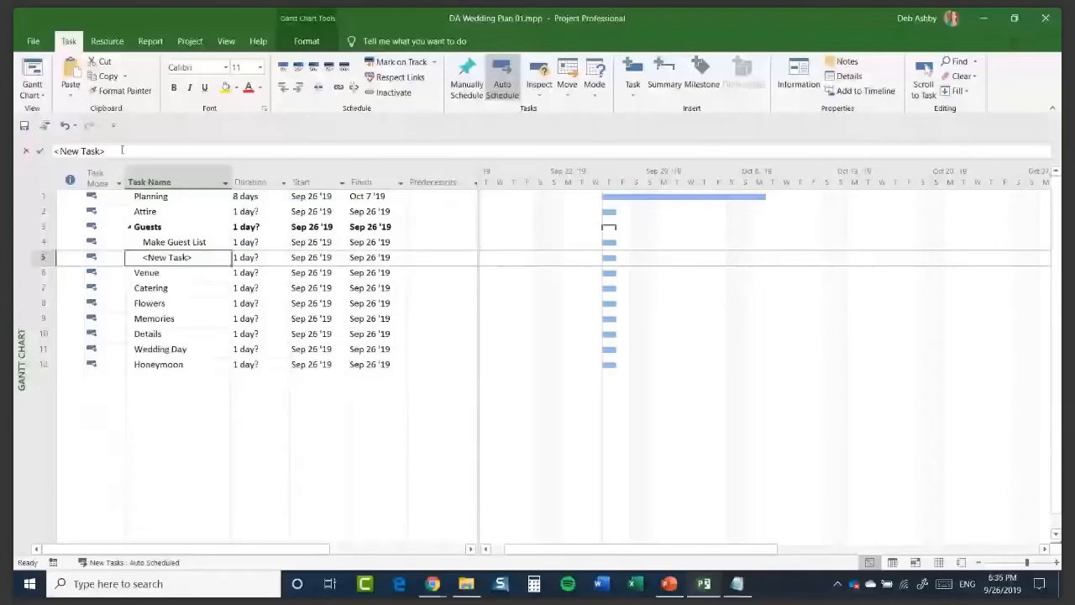
{"action": "type", "text": "Send Out"}
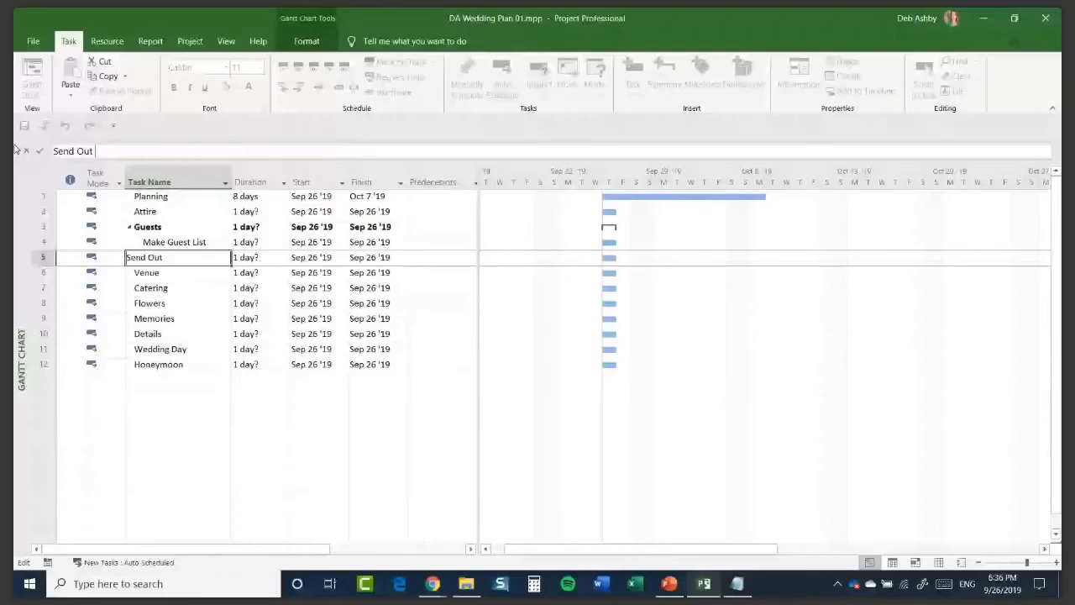
{"action": "type", "text": "Invitations"}
{"action": "left_click", "coordinate": [40, 150]}
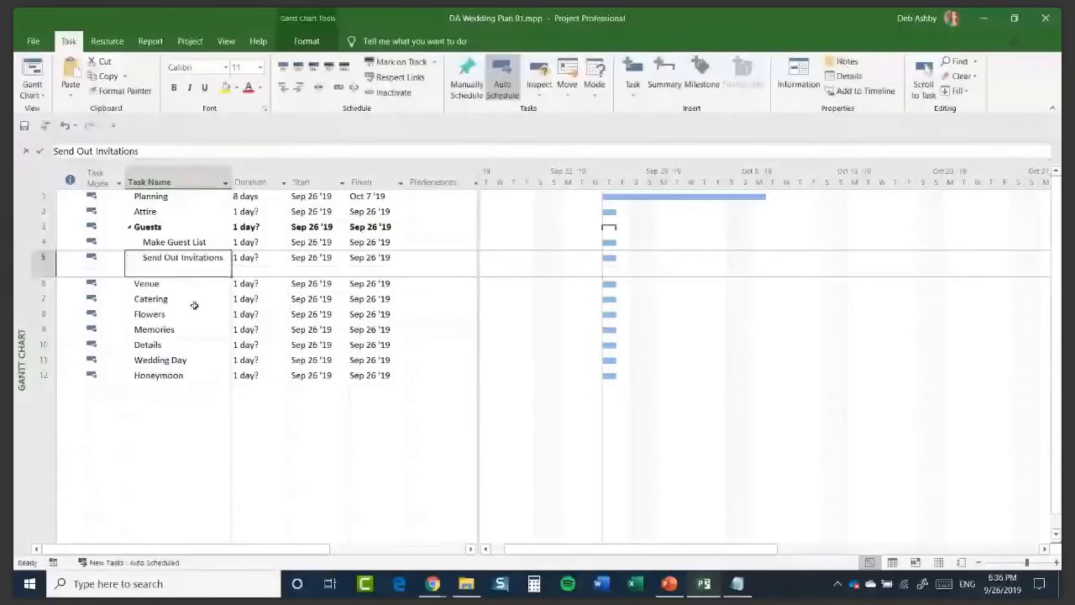
{"action": "left_click", "coordinate": [194, 307]}
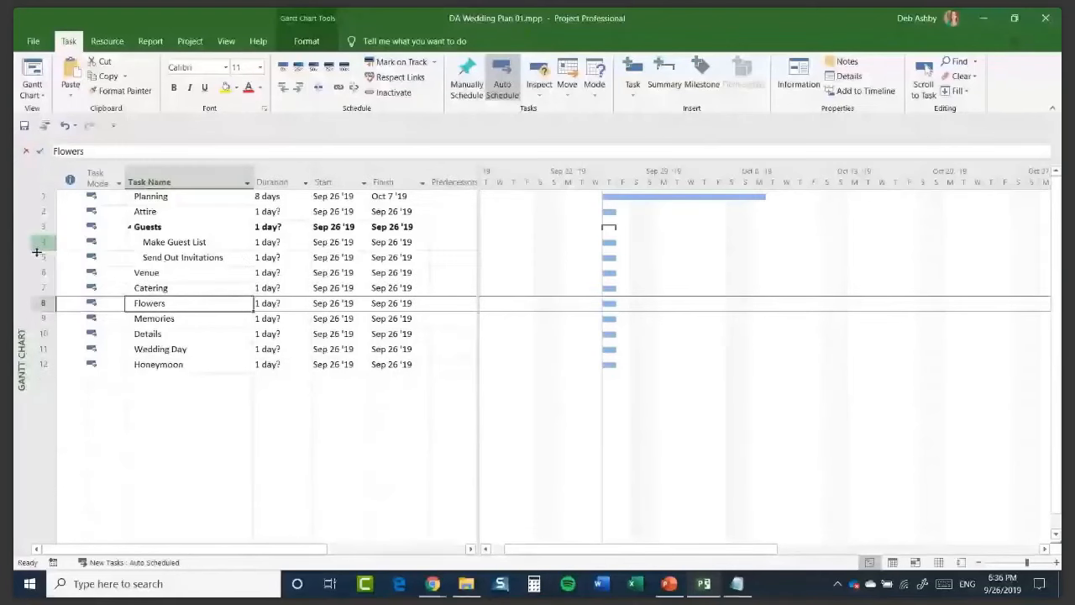
Step: Insert a subtask named "Finalize Guest List" between Send Out Invitations and Venue
{"action": "right_click", "coordinate": [44, 272]}
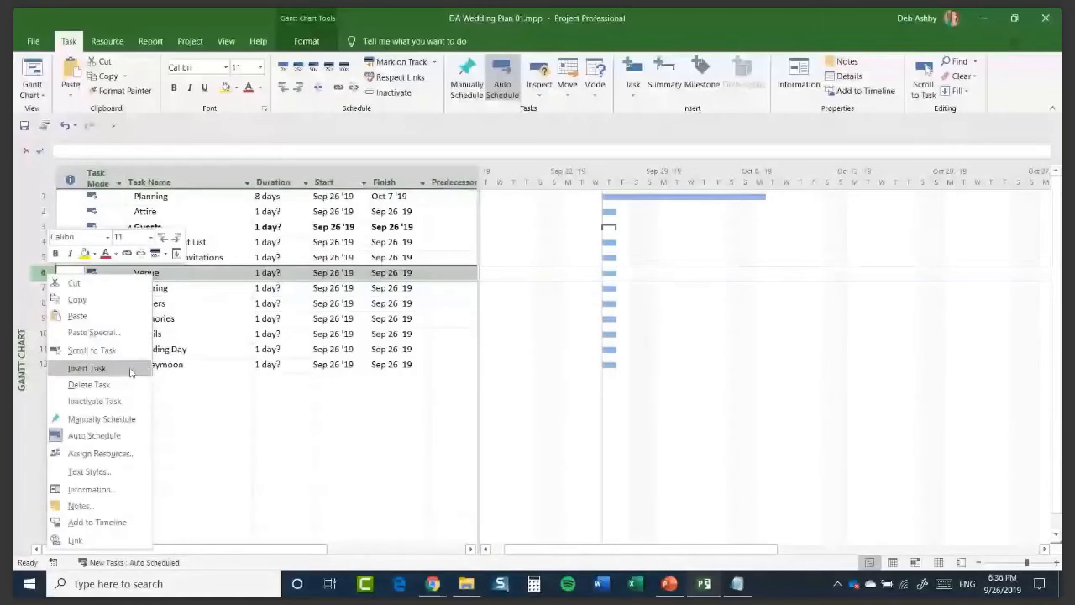
{"action": "left_click", "coordinate": [130, 369]}
{"action": "type", "text": "Finali"}
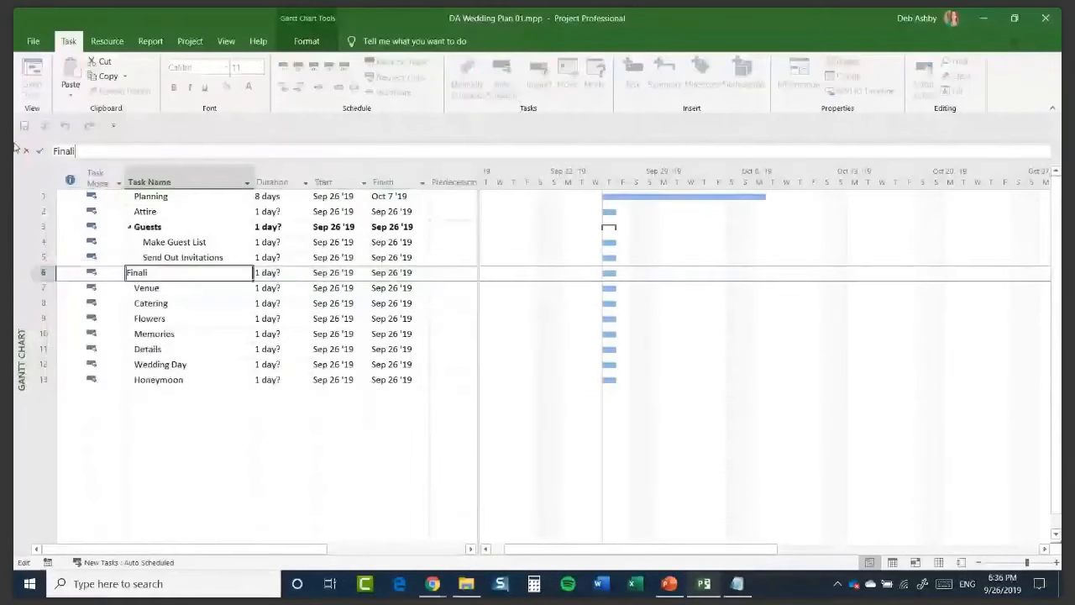
{"action": "type", "text": "ze Guest List"}
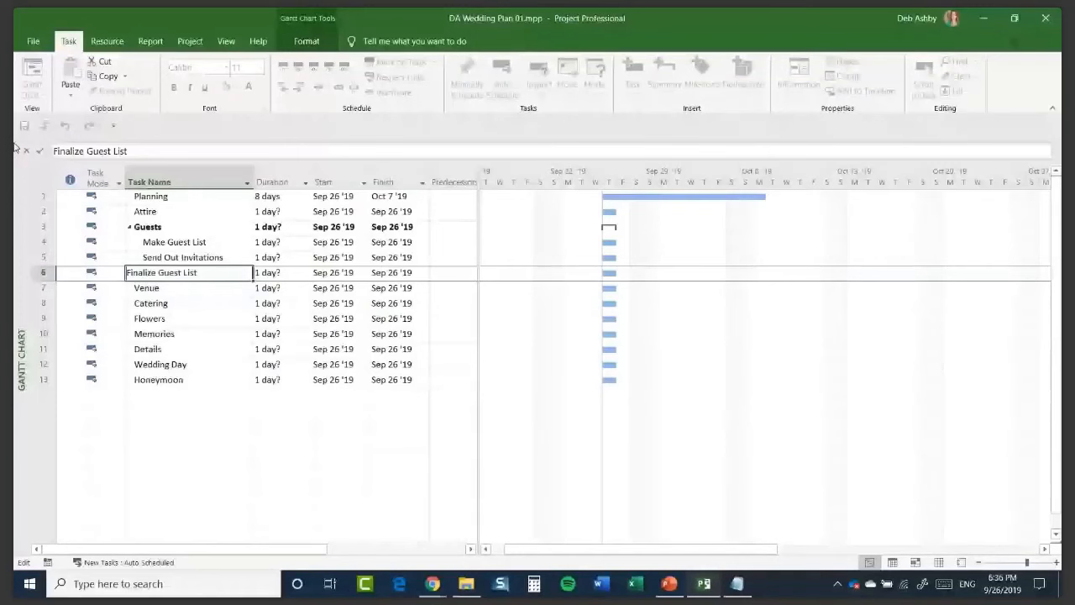
{"action": "key", "text": "Return"}
Step: Insert a subtask named "Book Accommodation" below Finalize Guest List, and collapse and re-expand the Guests summary task
{"action": "key", "text": "Insert"}
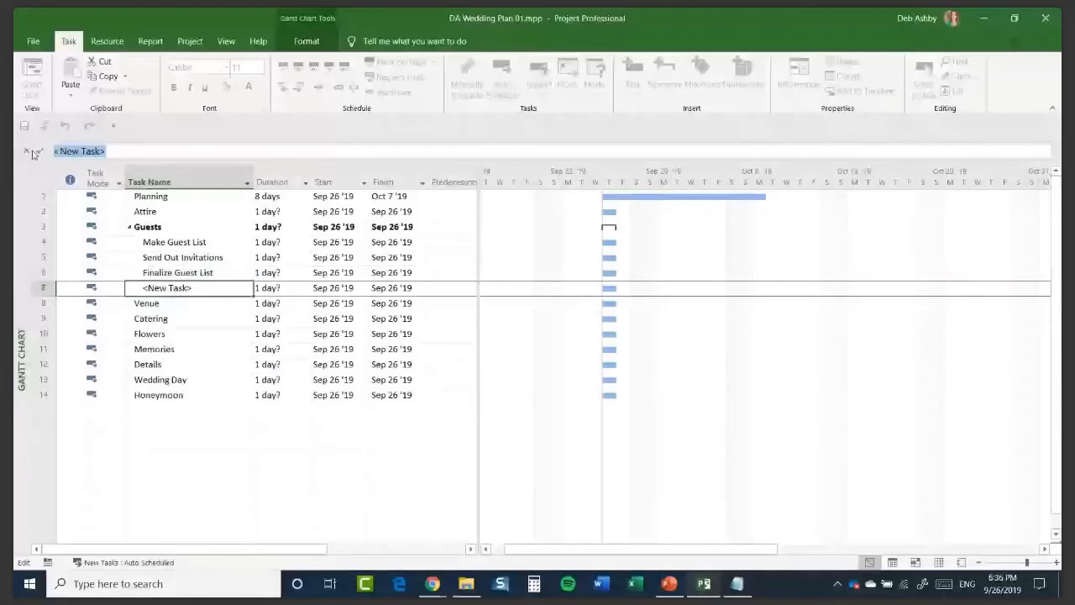
{"action": "type", "text": "Book Accommodation"}
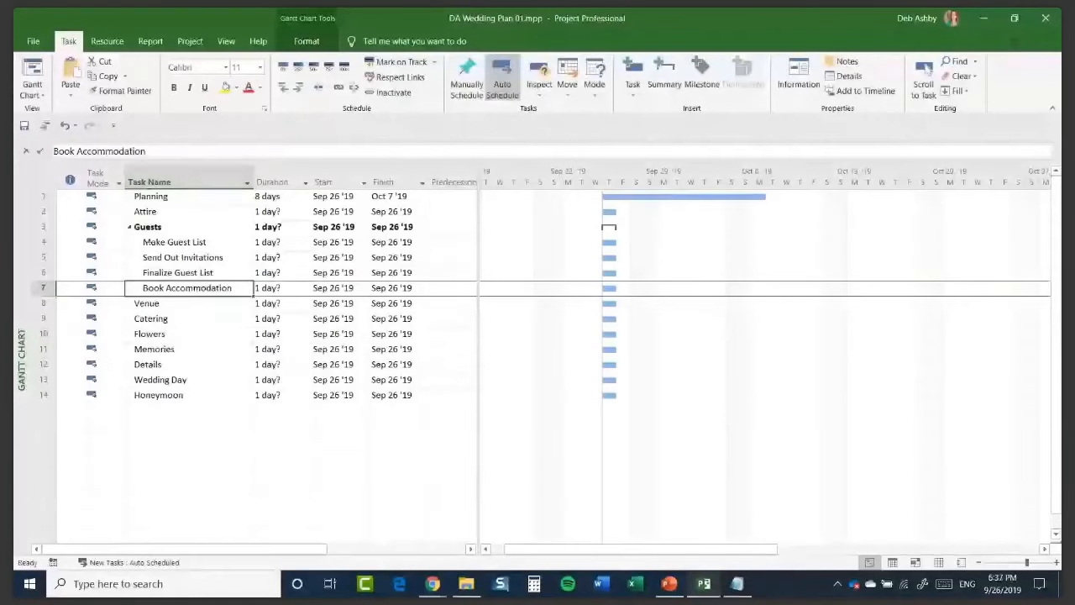
{"action": "left_click", "coordinate": [129, 227]}
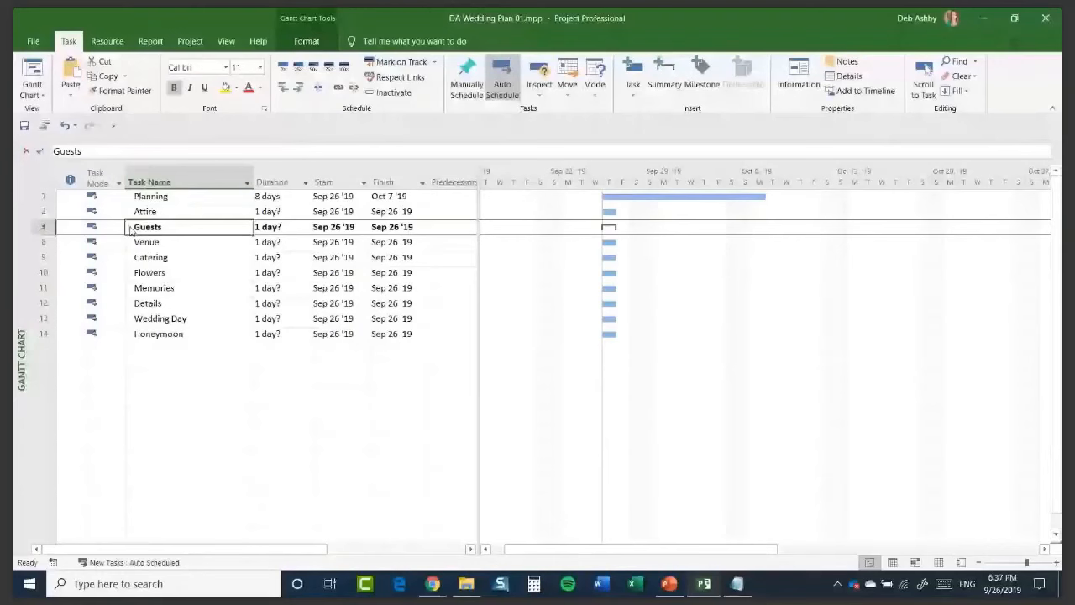
{"action": "left_click", "coordinate": [130, 227]}
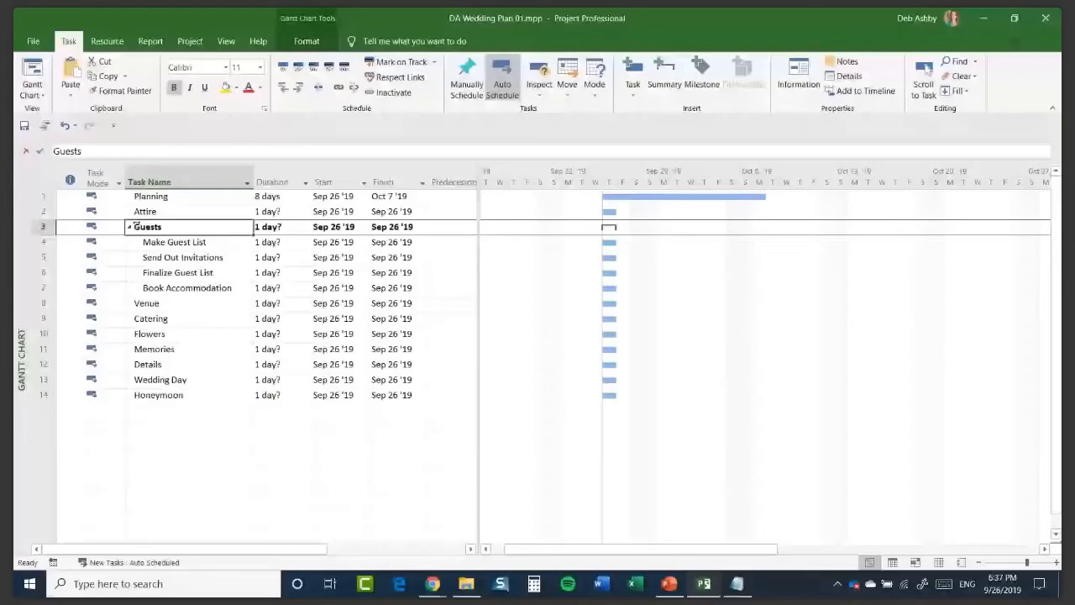
Step: Set the duration of Make Guest List to 8 days and compare its bar with the Guests summary bar in the Gantt chart
{"action": "left_click", "coordinate": [304, 242]}
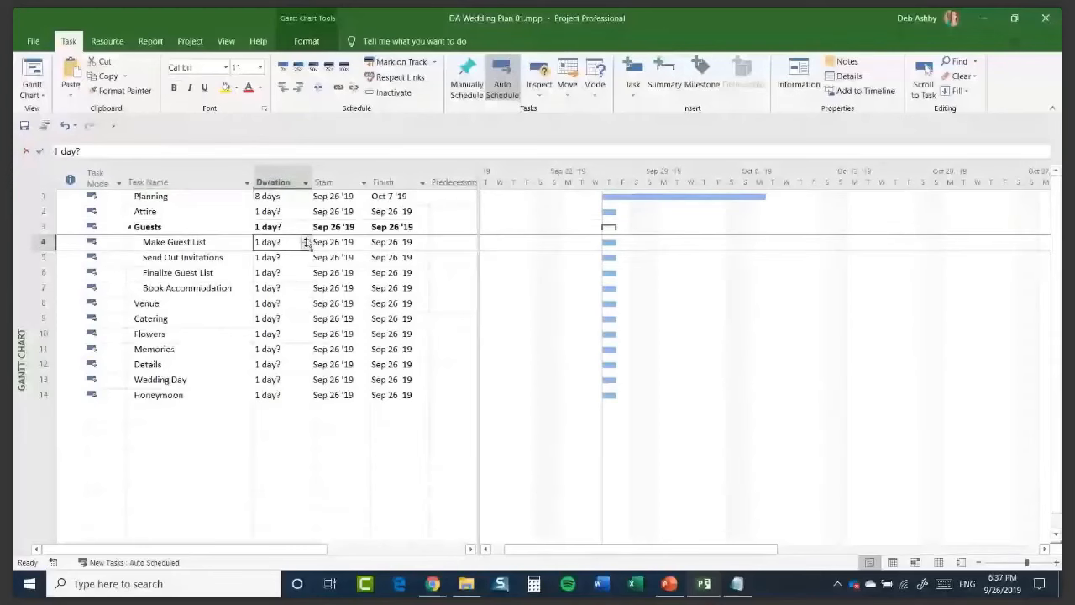
{"action": "left_click", "coordinate": [305, 240]}
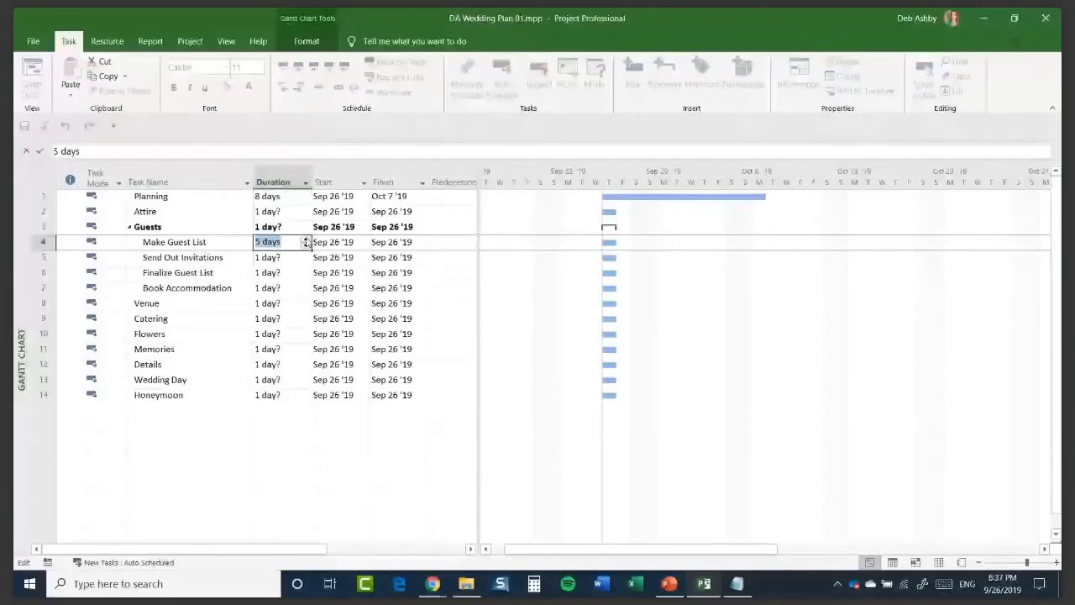
{"action": "left_click", "coordinate": [306, 239]}
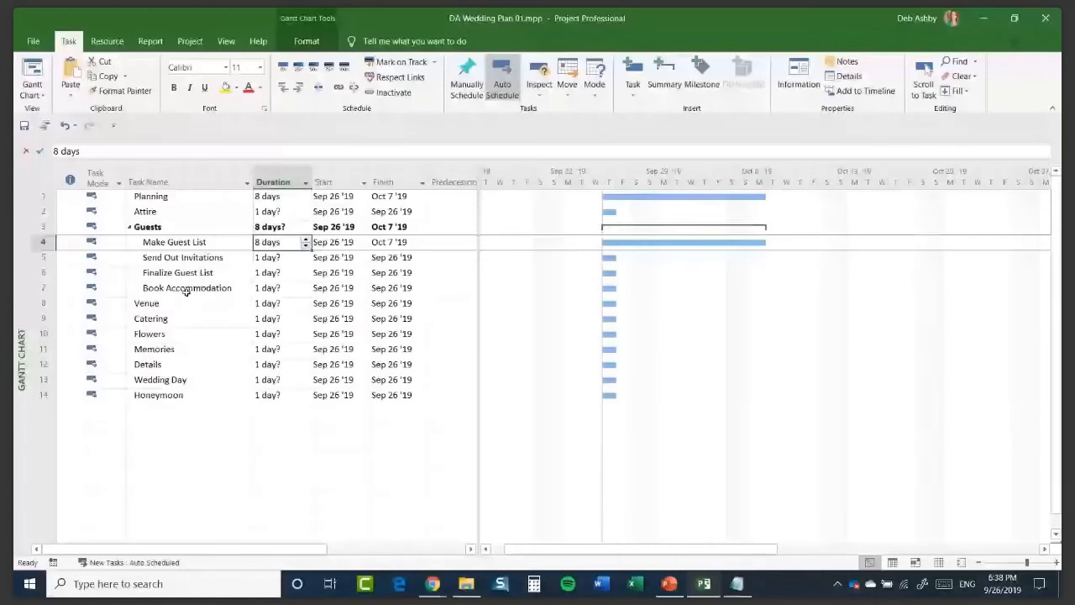
{"action": "left_click", "coordinate": [40, 227]}
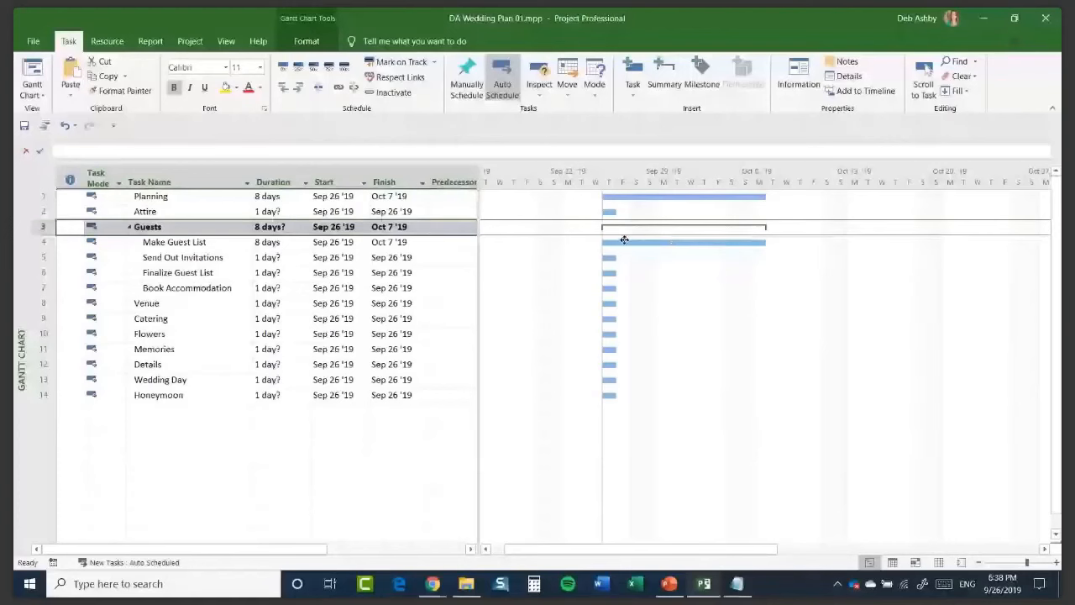
{"action": "mouse_move", "coordinate": [624, 240]}
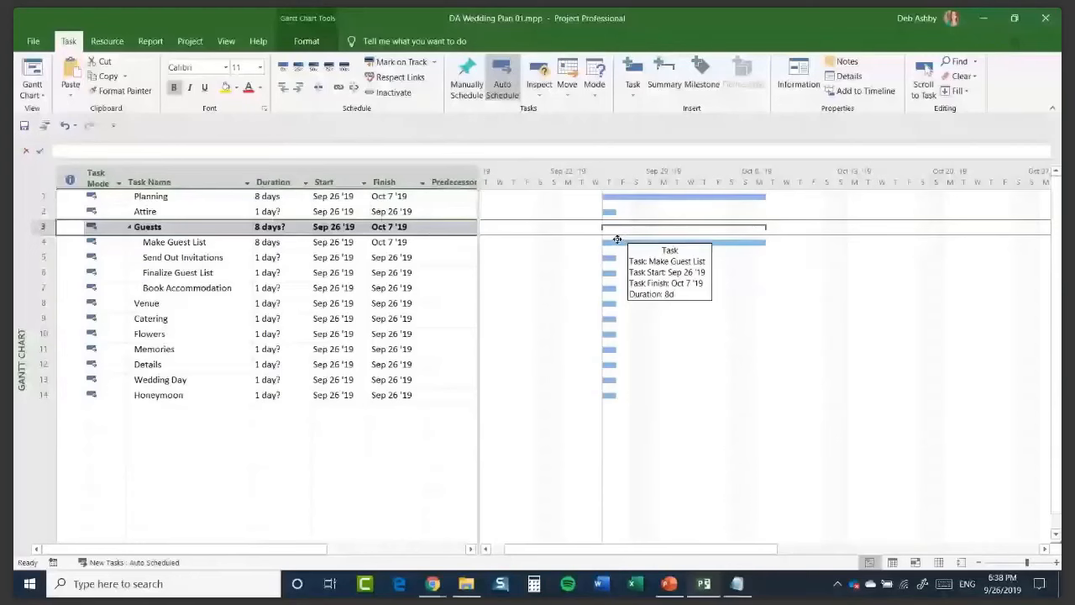
Step: Set the duration of the Attire task to 3 days
{"action": "left_click", "coordinate": [306, 212]}
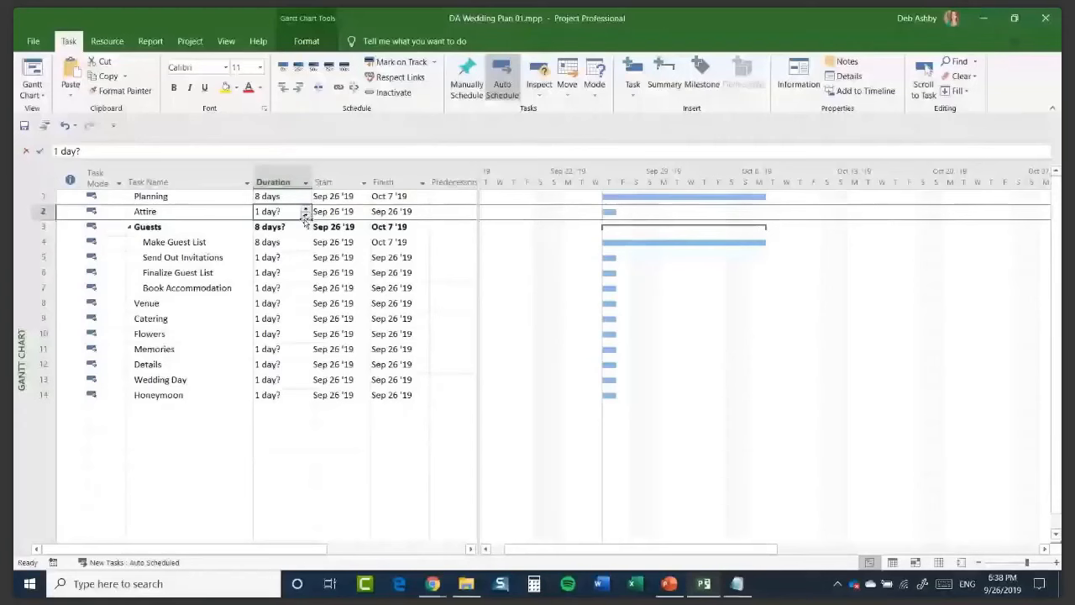
{"action": "left_click", "coordinate": [294, 148]}
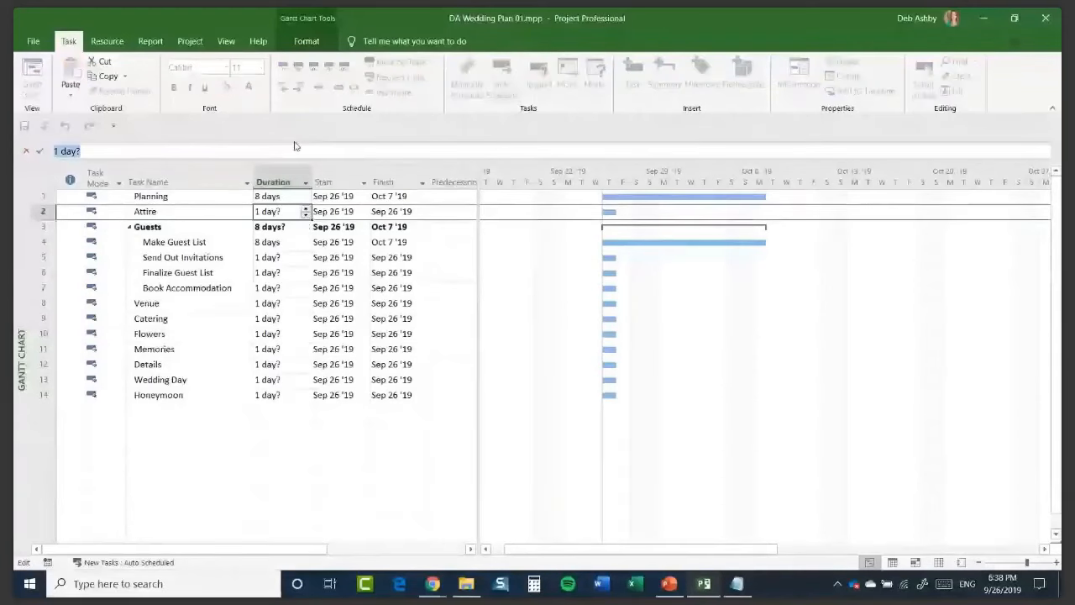
{"action": "type", "text": "3"}
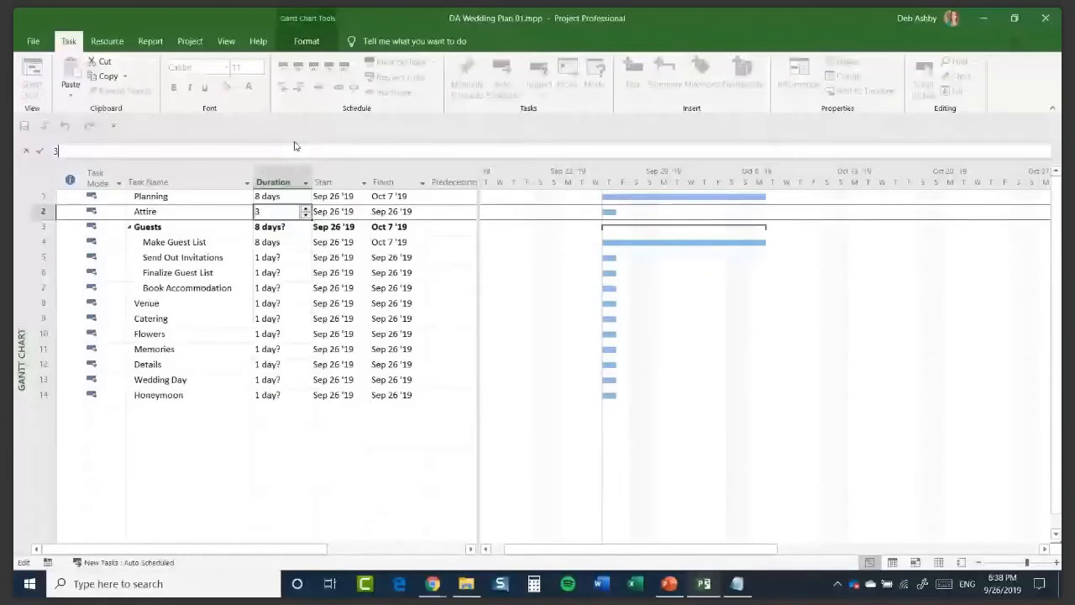
{"action": "key", "text": "Return"}
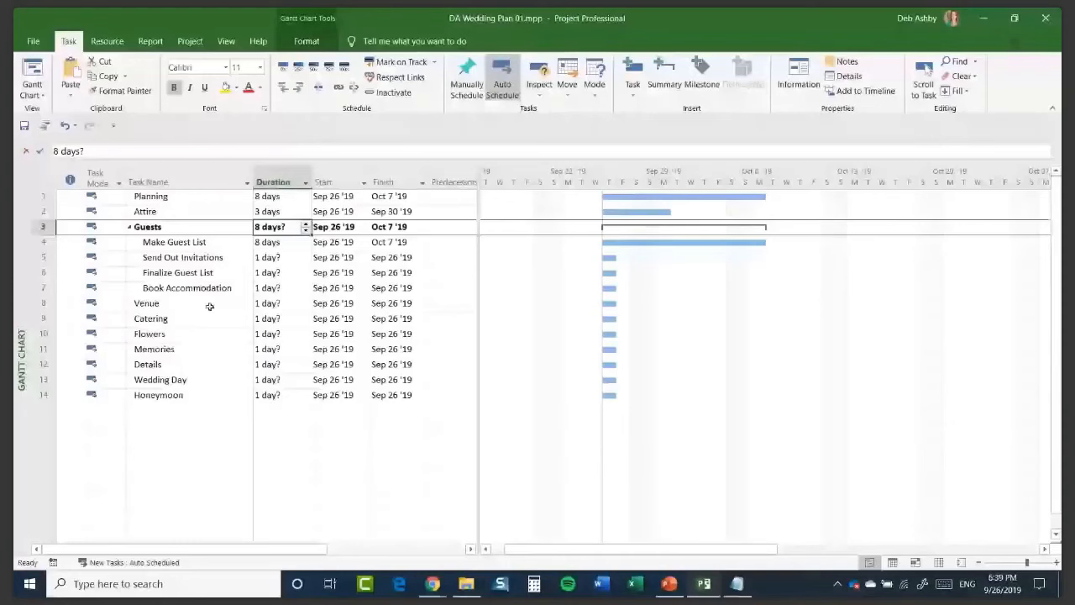
Step: Change the project's start date to Sep 12 '19 in the project information
{"action": "left_click", "coordinate": [204, 196]}
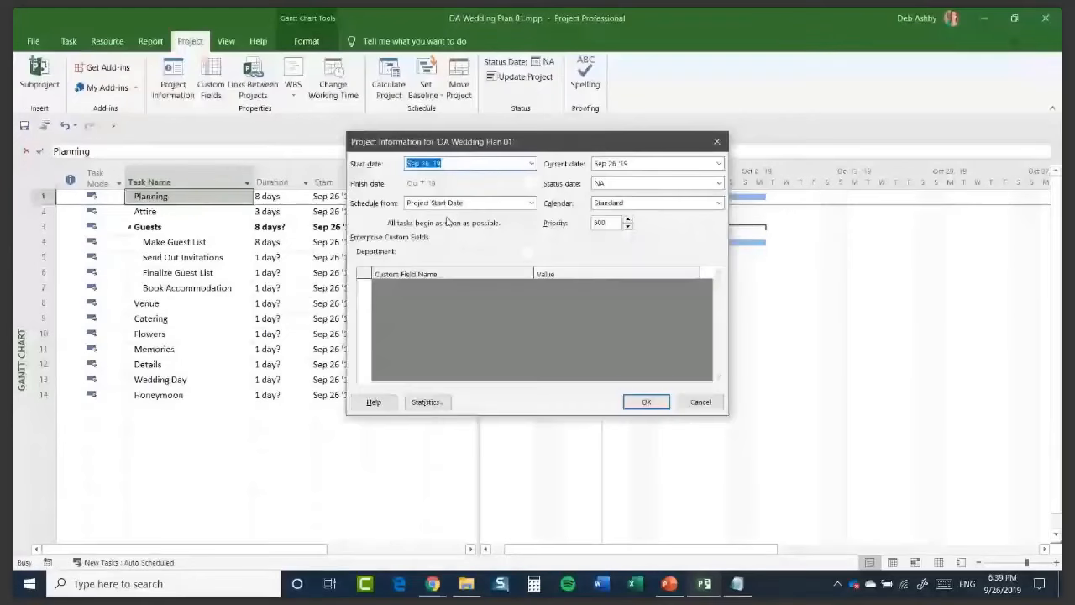
{"action": "left_click_drag", "start_coordinate": [527, 147], "coordinate": [524, 206]}
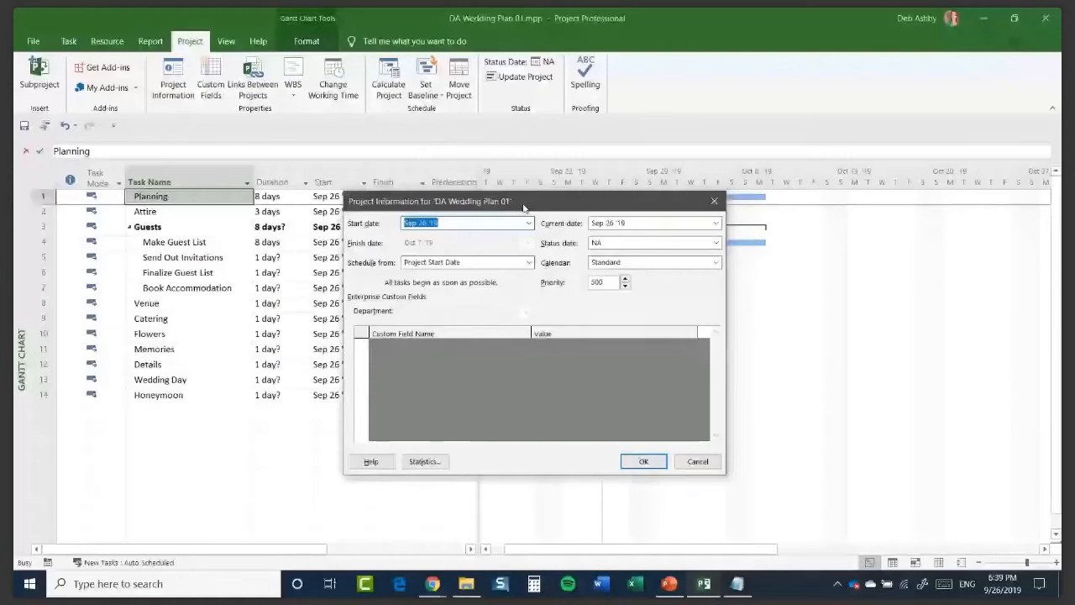
{"action": "left_click_drag", "start_coordinate": [524, 206], "coordinate": [505, 240]}
{"action": "left_click", "coordinate": [508, 257]}
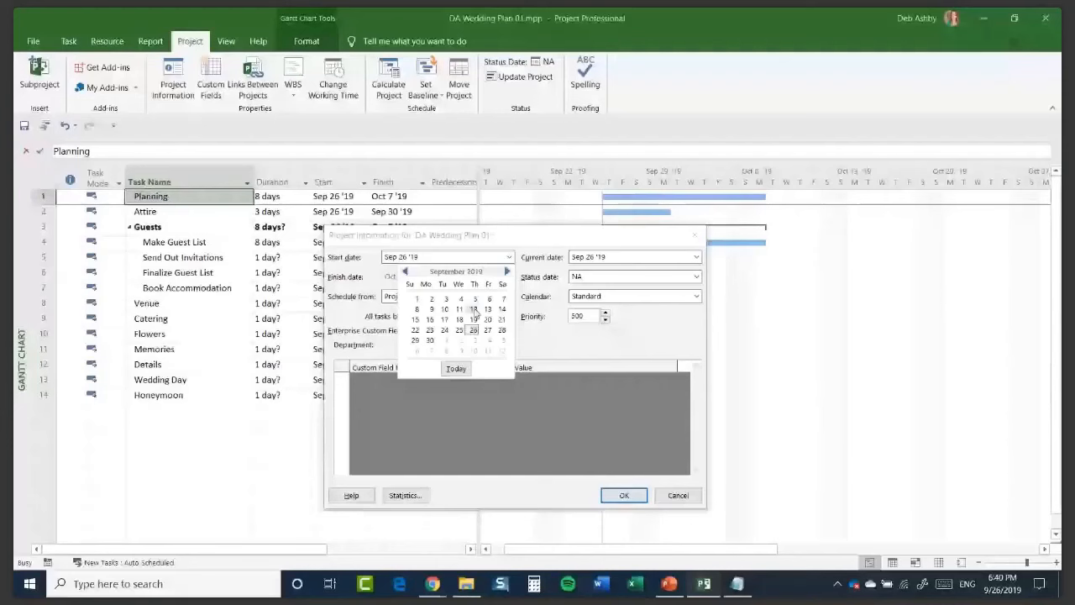
{"action": "left_click", "coordinate": [474, 309]}
{"action": "key", "text": "Return"}
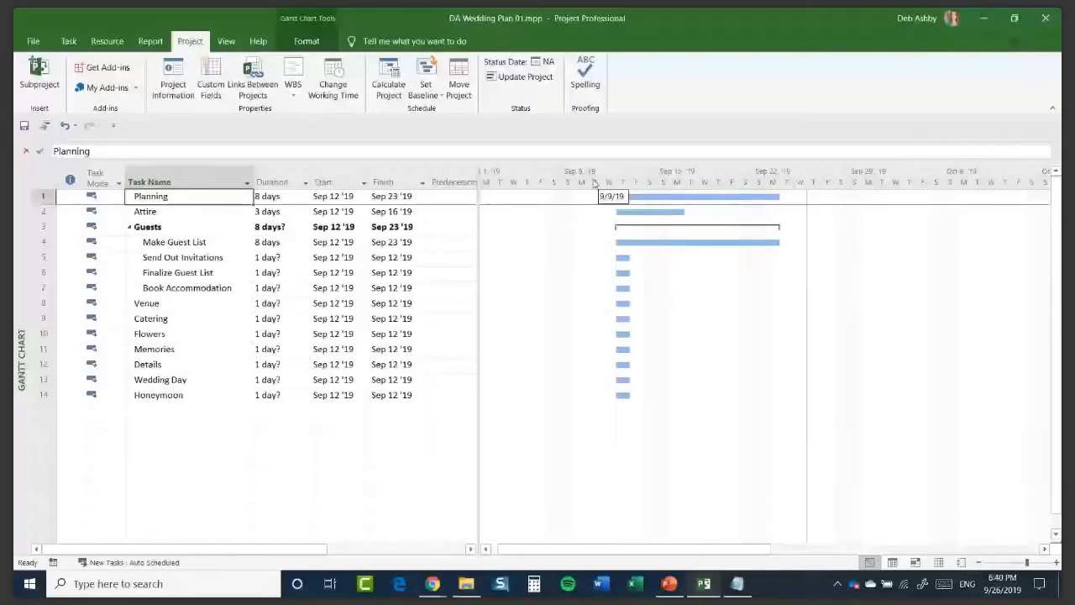
Step: Set the start date of the Attire task to Oct 10 '19 in its task information
{"action": "left_click", "coordinate": [162, 213]}
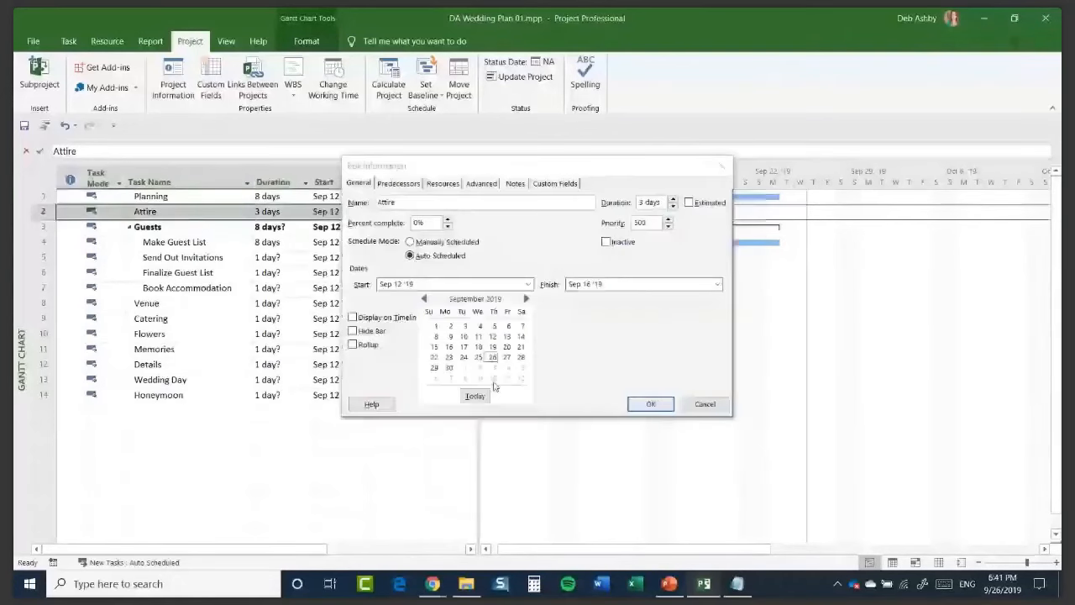
{"action": "left_click", "coordinate": [494, 379]}
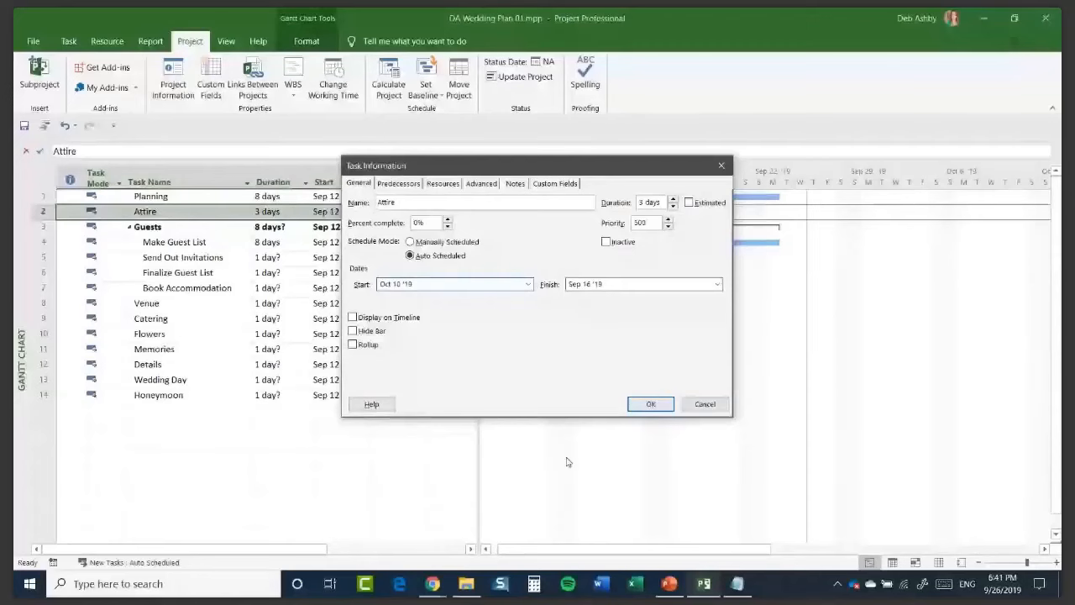
{"action": "left_click", "coordinate": [650, 404]}
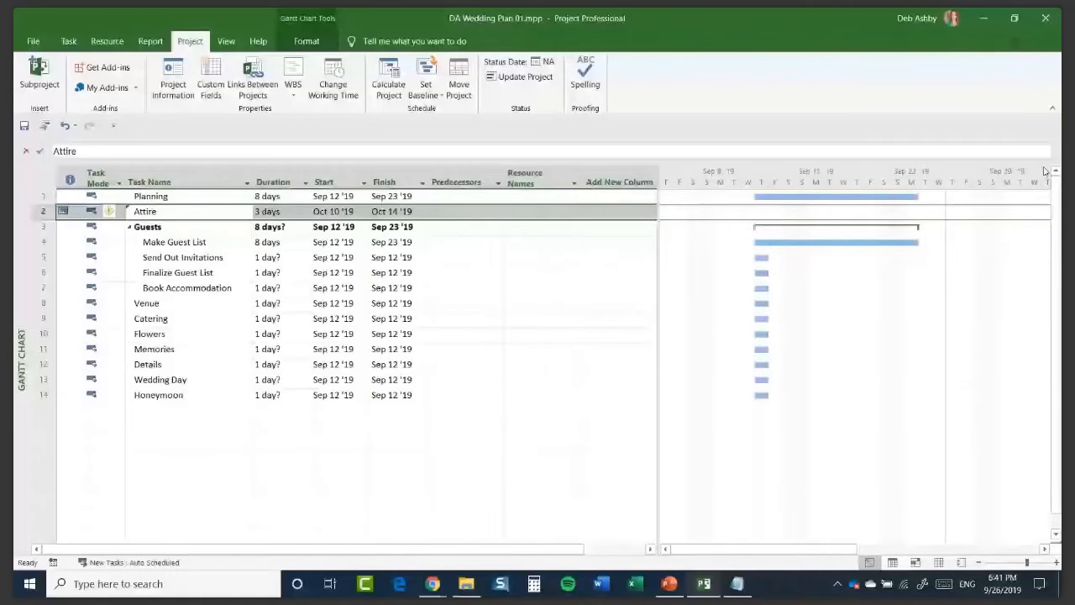
Step: Give the Gantt chart more room beside the task table and zoom it to fit the entire project
{"action": "left_click", "coordinate": [1038, 549]}
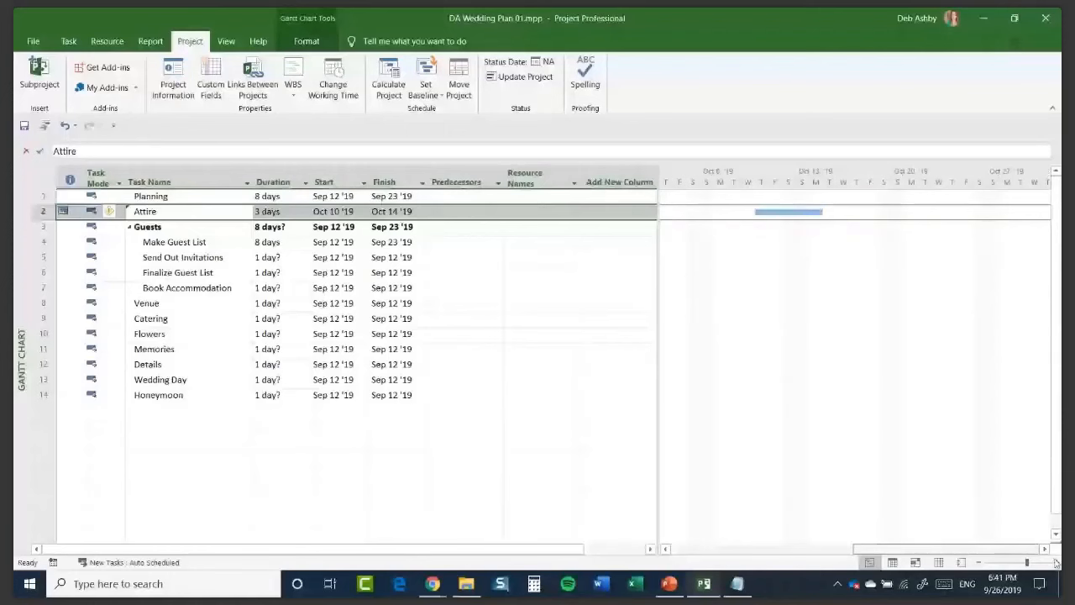
{"action": "left_click_drag", "start_coordinate": [659, 324], "coordinate": [539, 324]}
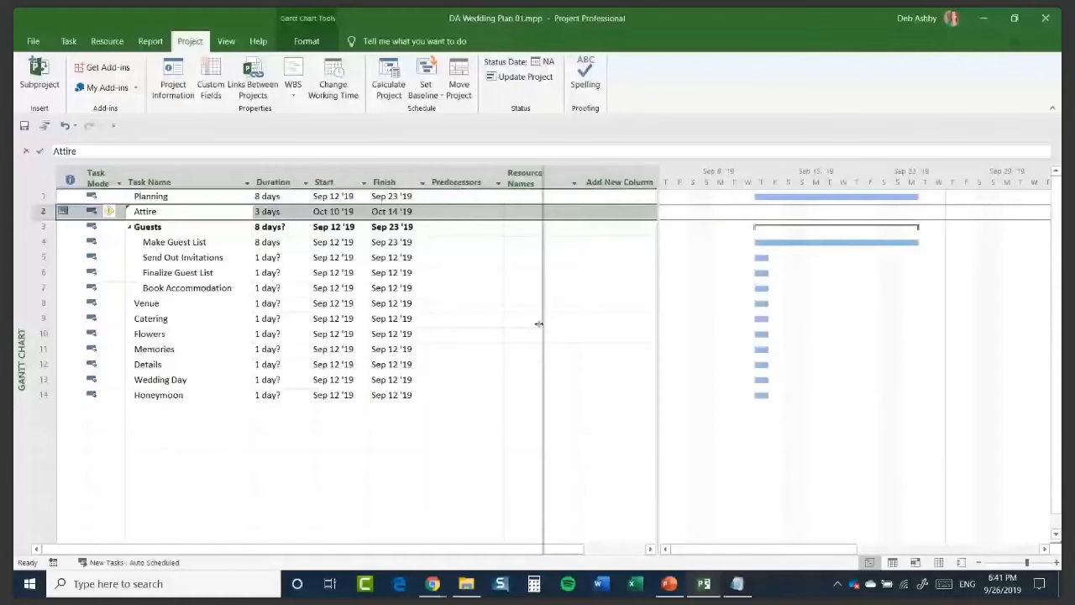
{"action": "left_click_drag", "start_coordinate": [539, 323], "coordinate": [475, 323]}
{"action": "left_click", "coordinate": [226, 40]}
{"action": "left_click", "coordinate": [622, 79]}
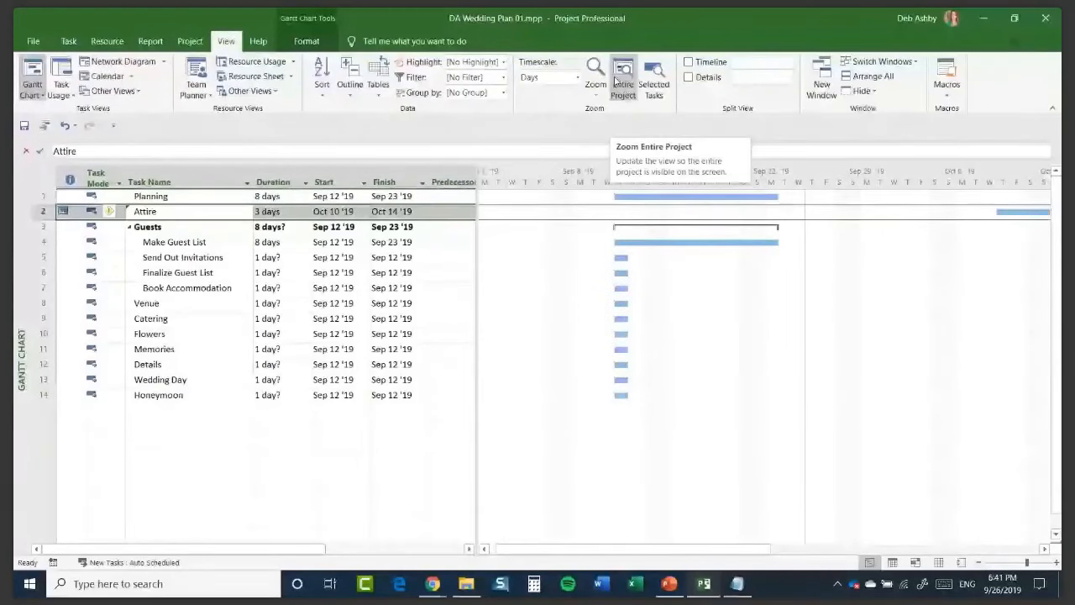
{"action": "left_click", "coordinate": [618, 78]}
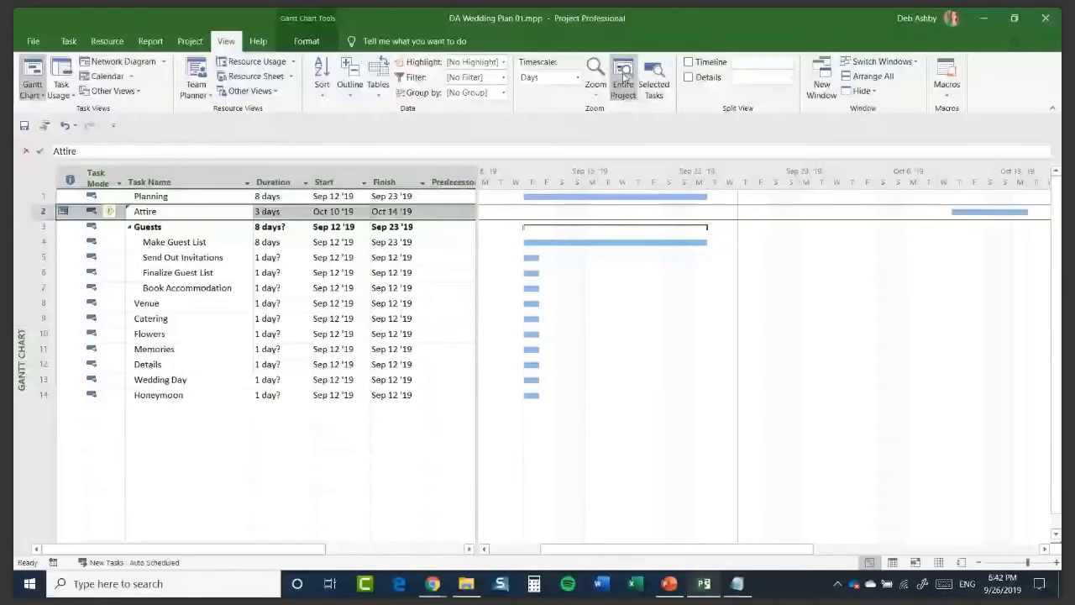
Step: Undo the Gantt chart zoom and the Attire start date change
{"action": "left_click", "coordinate": [66, 126]}
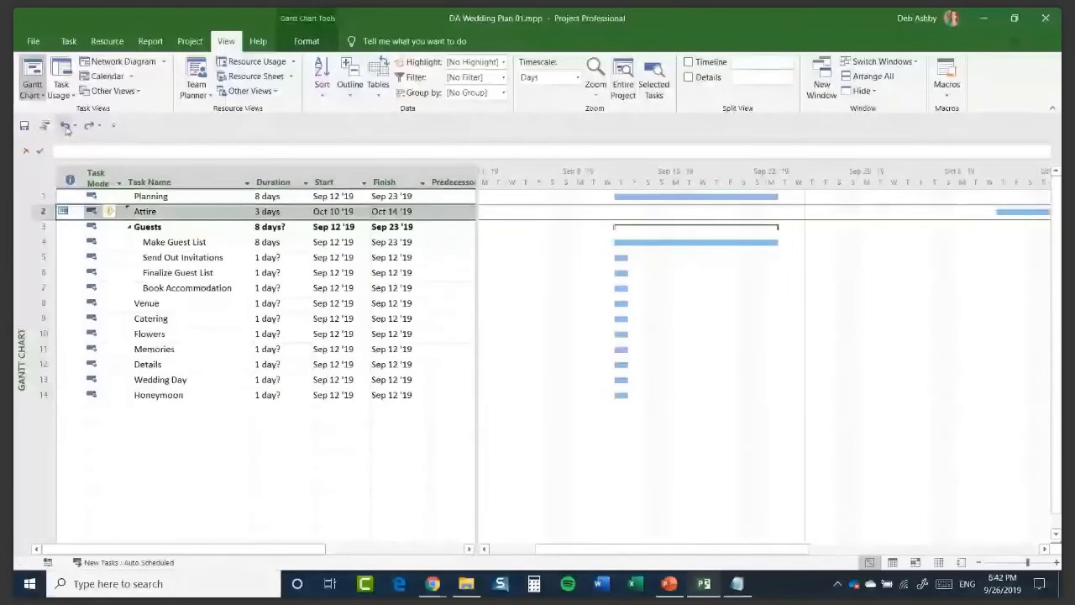
{"action": "left_click", "coordinate": [66, 126]}
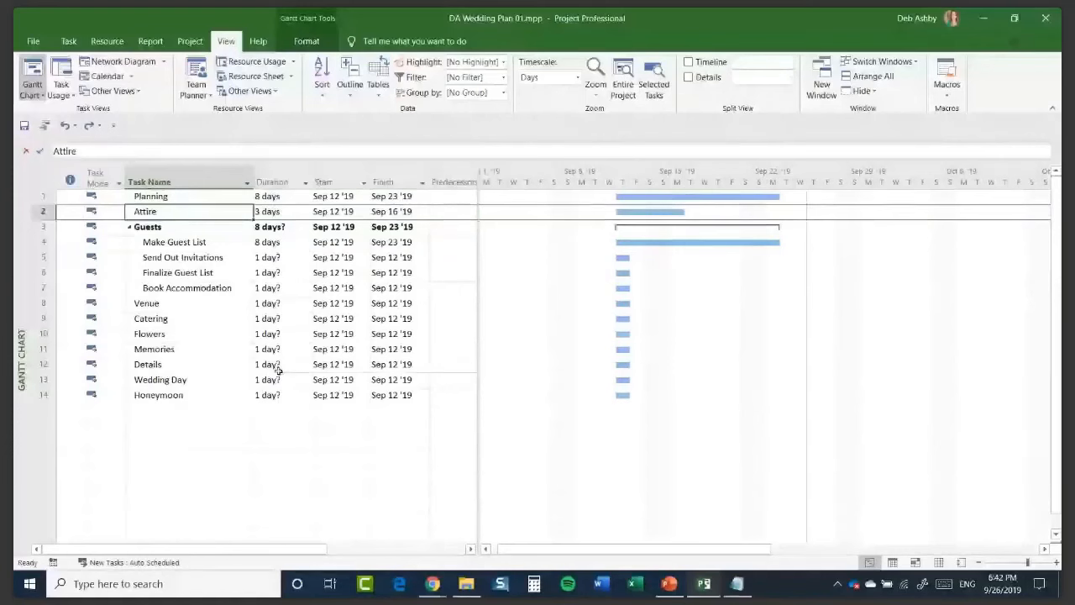
Step: Show the project summary task above the task list and hide it again
{"action": "left_click", "coordinate": [189, 42]}
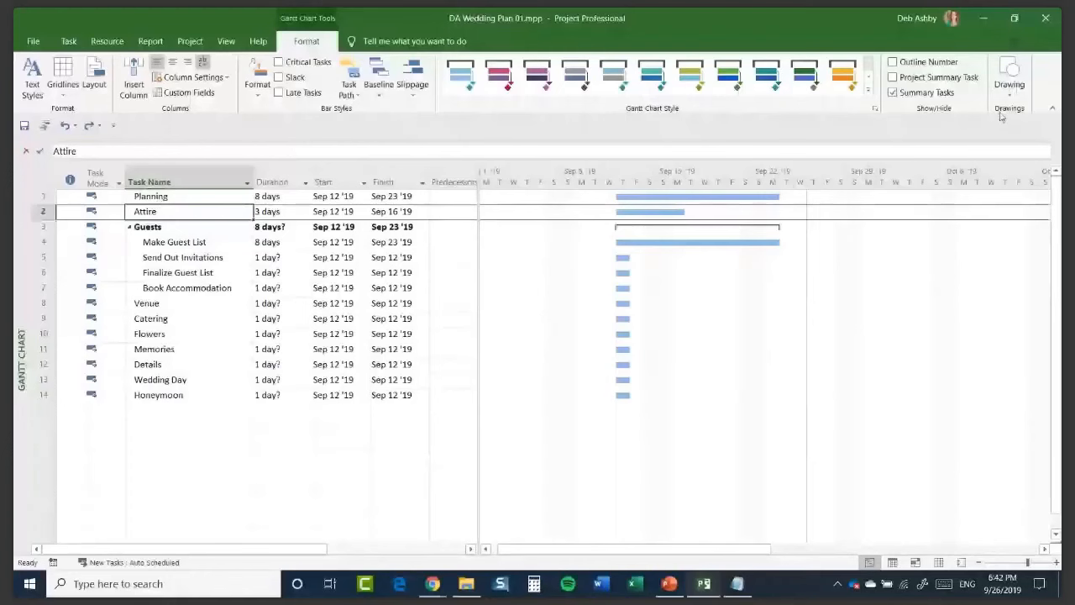
{"action": "left_click", "coordinate": [893, 76]}
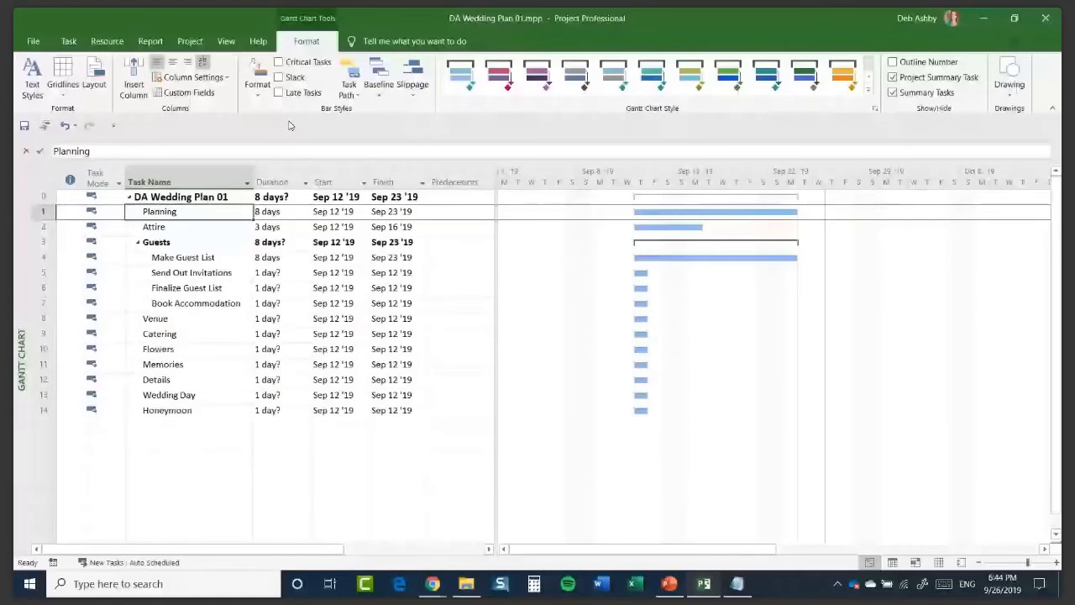
{"action": "left_click", "coordinate": [894, 77]}
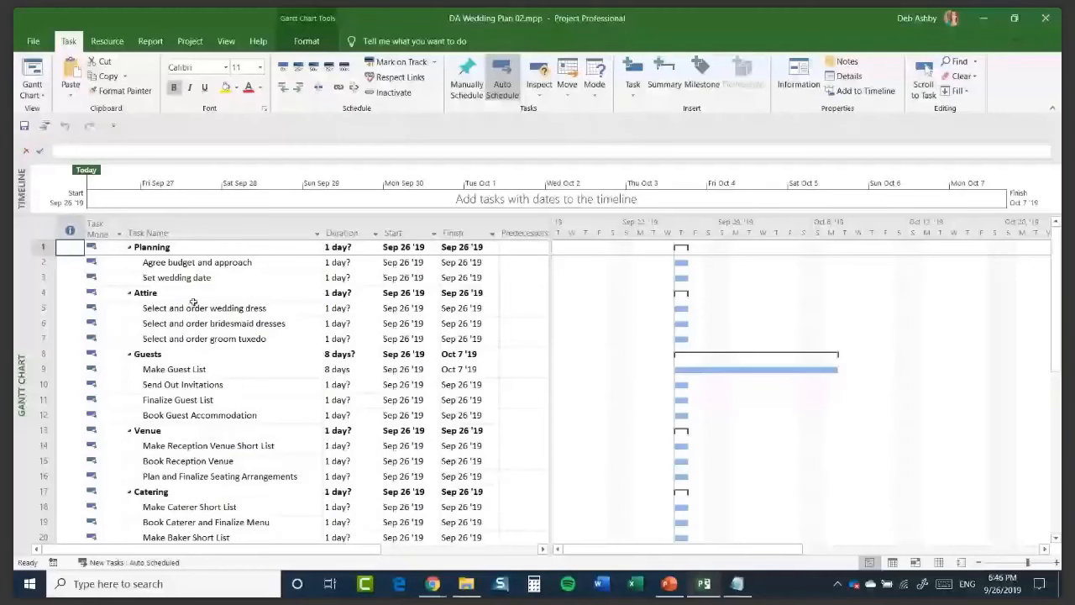
Step: Set the duration of the Attire summary task to 3 days and compare its row with its subtasks
{"action": "left_click", "coordinate": [340, 292]}
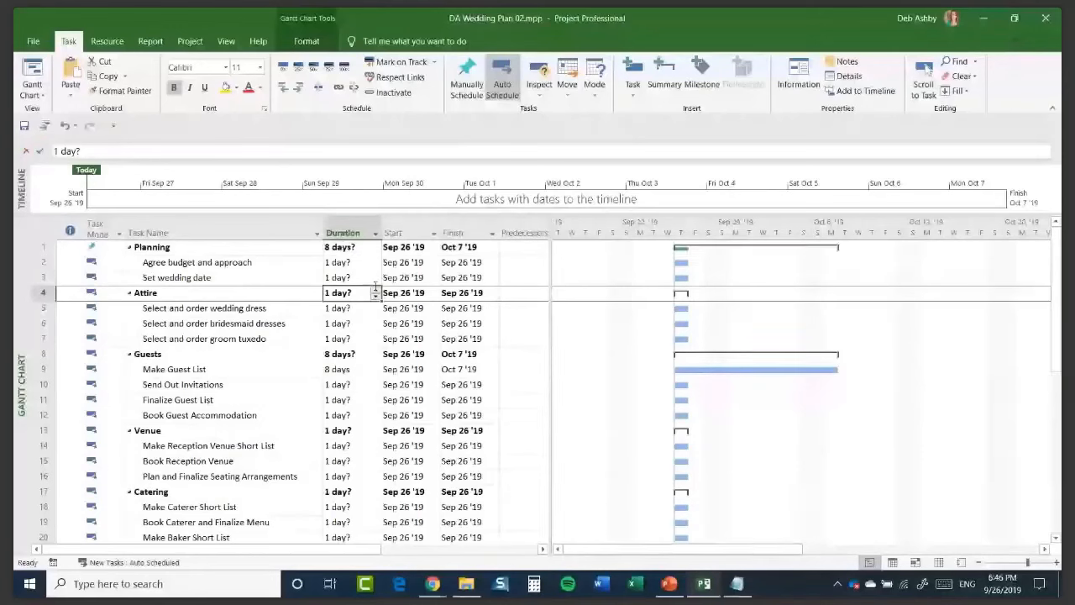
{"action": "type", "text": "3"}
{"action": "key", "text": "Return"}
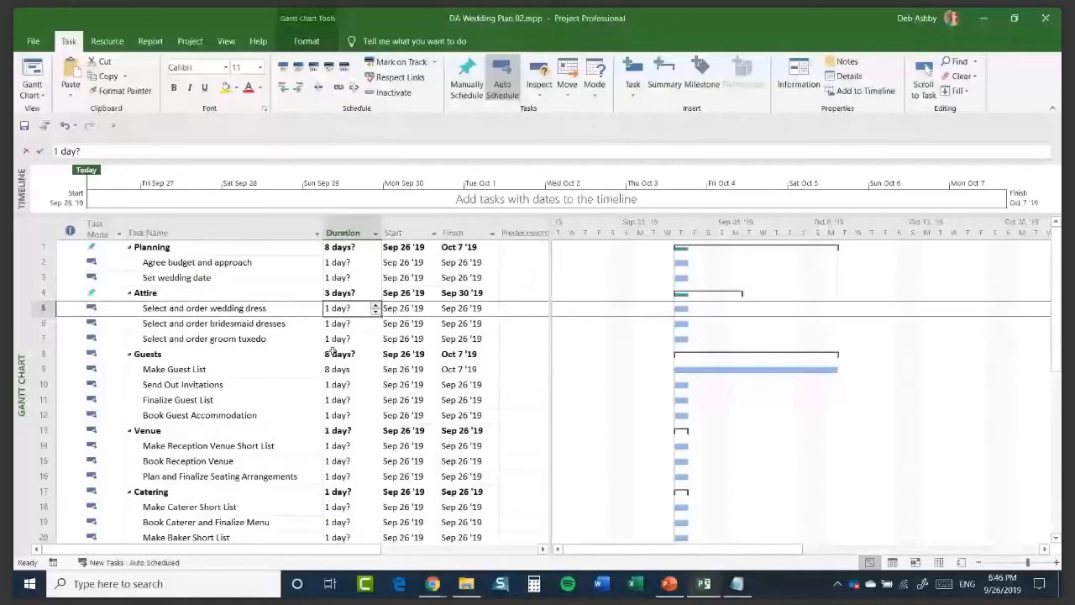
{"action": "key", "text": "Down"}
{"action": "key", "text": "Down"}
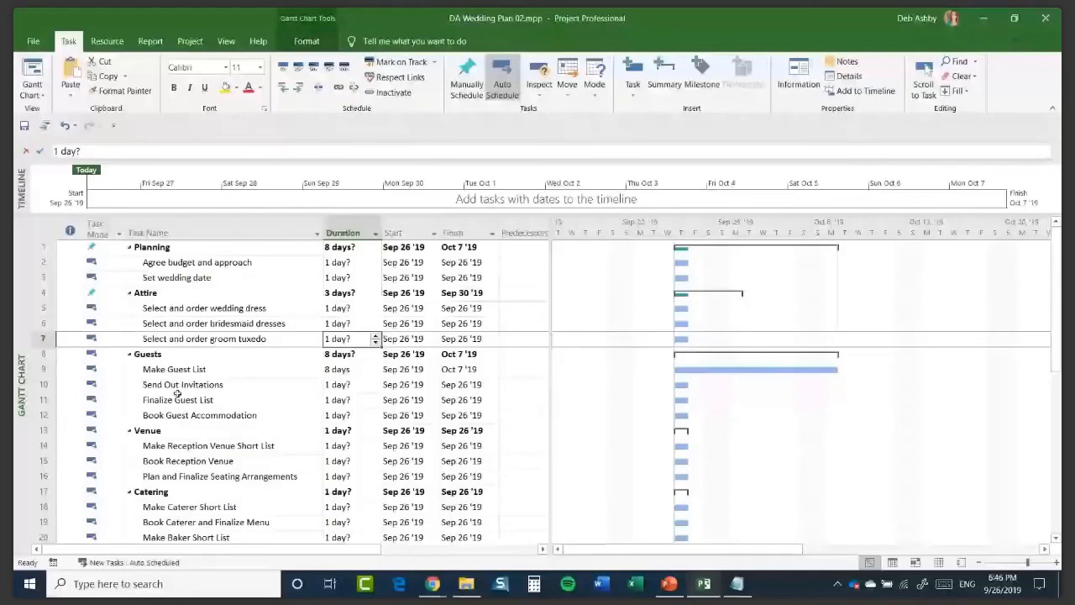
Step: Hide the Task Mode column from the task table
{"action": "mouse_move", "coordinate": [95, 225]}
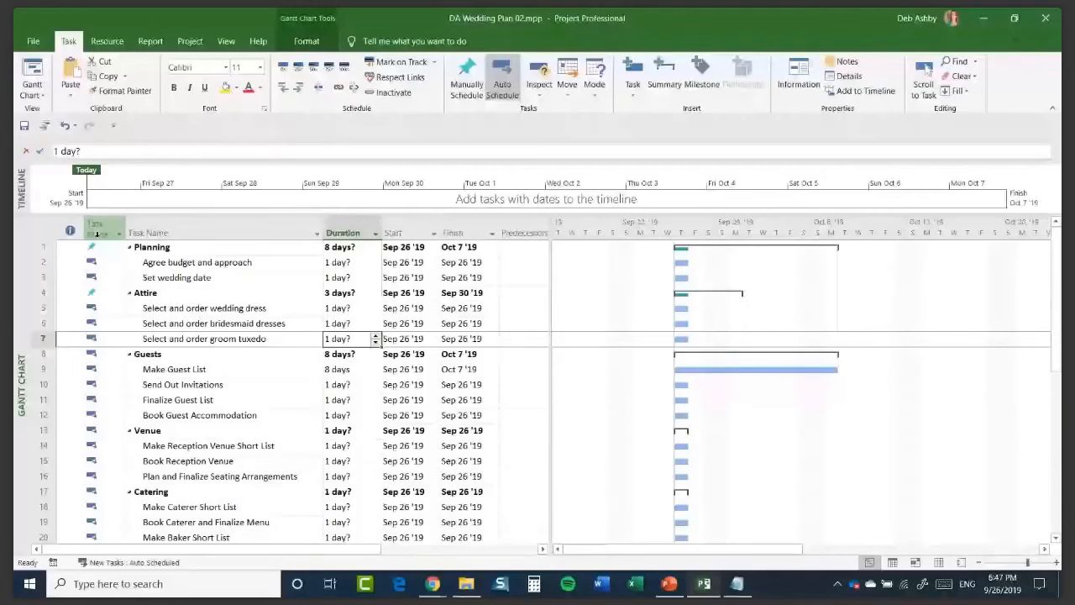
{"action": "right_click", "coordinate": [96, 234]}
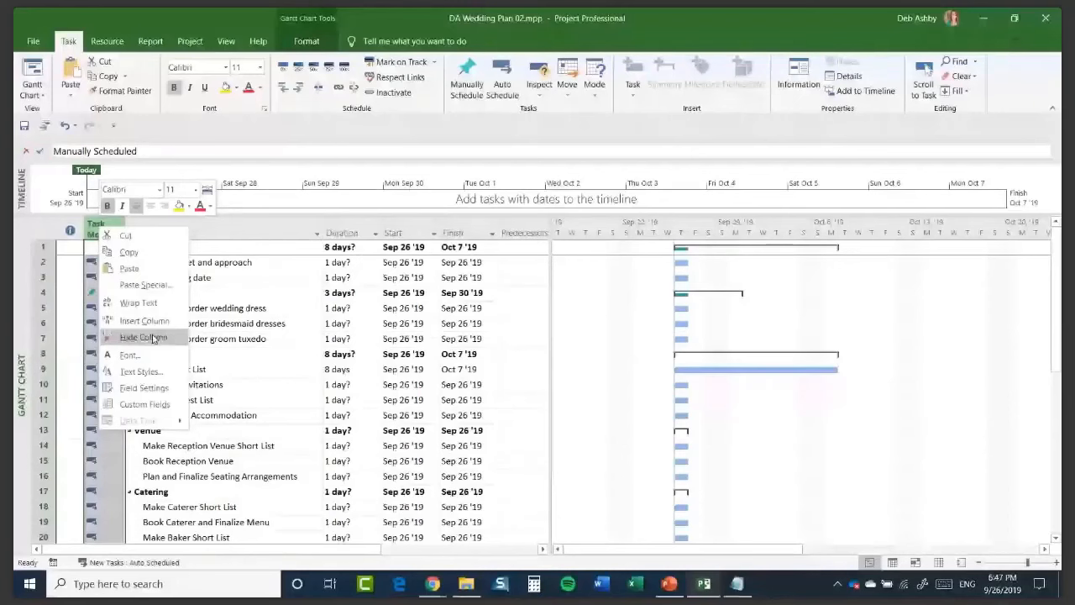
{"action": "left_click", "coordinate": [153, 338]}
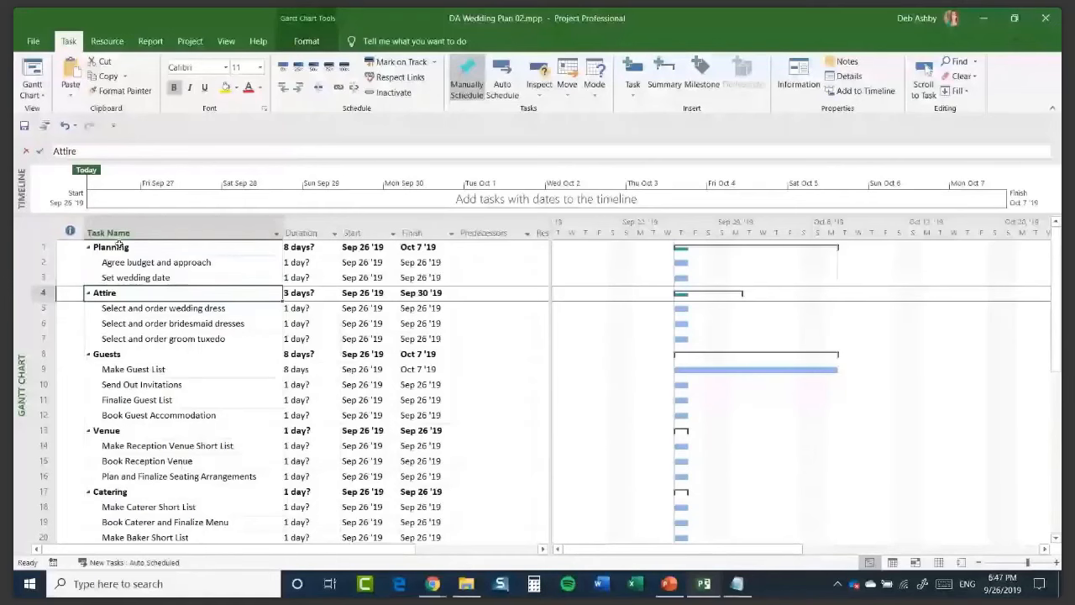
Step: Review the full task list down to the Honeymoon subtasks, and collapse and re-expand the Planning and Attire summary tasks
{"action": "scroll", "coordinate": [166, 342], "scroll_direction": "down", "scroll_amount": 11}
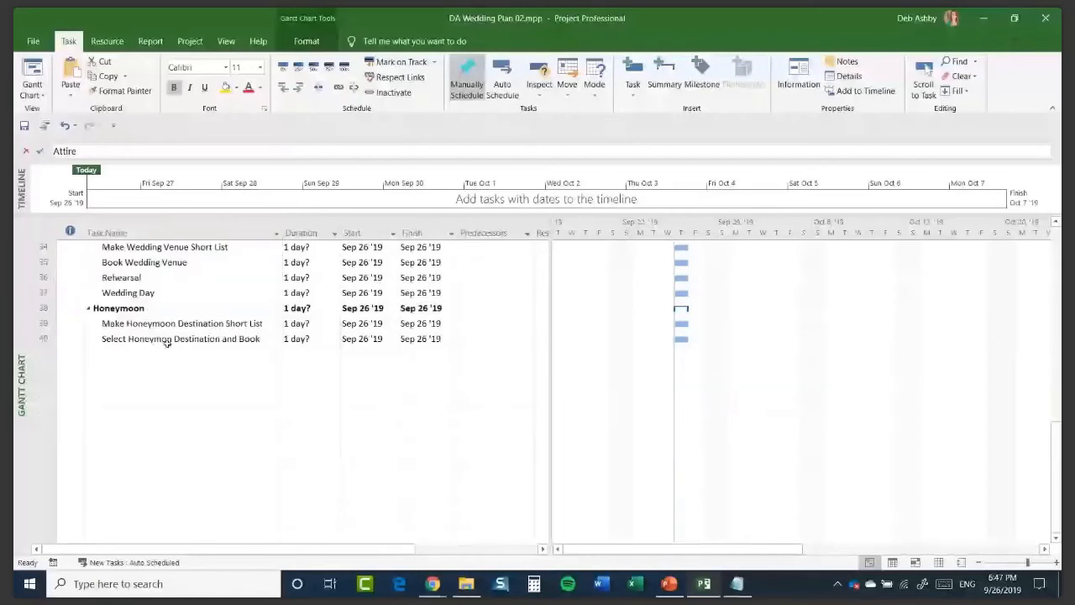
{"action": "scroll", "coordinate": [167, 341], "scroll_direction": "up", "scroll_amount": 5}
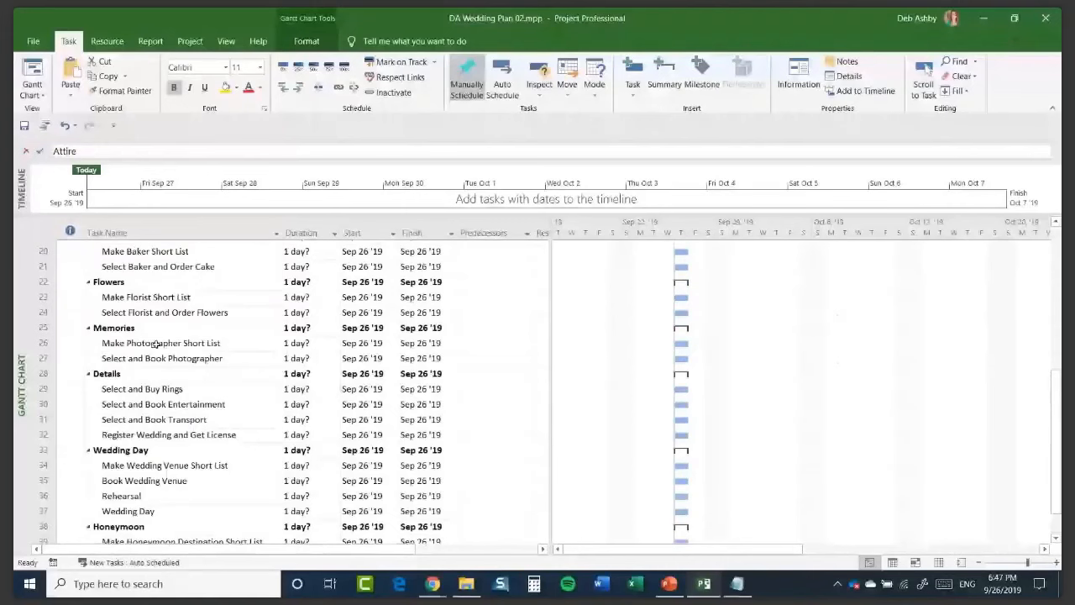
{"action": "scroll", "coordinate": [156, 345], "scroll_direction": "up", "scroll_amount": 5}
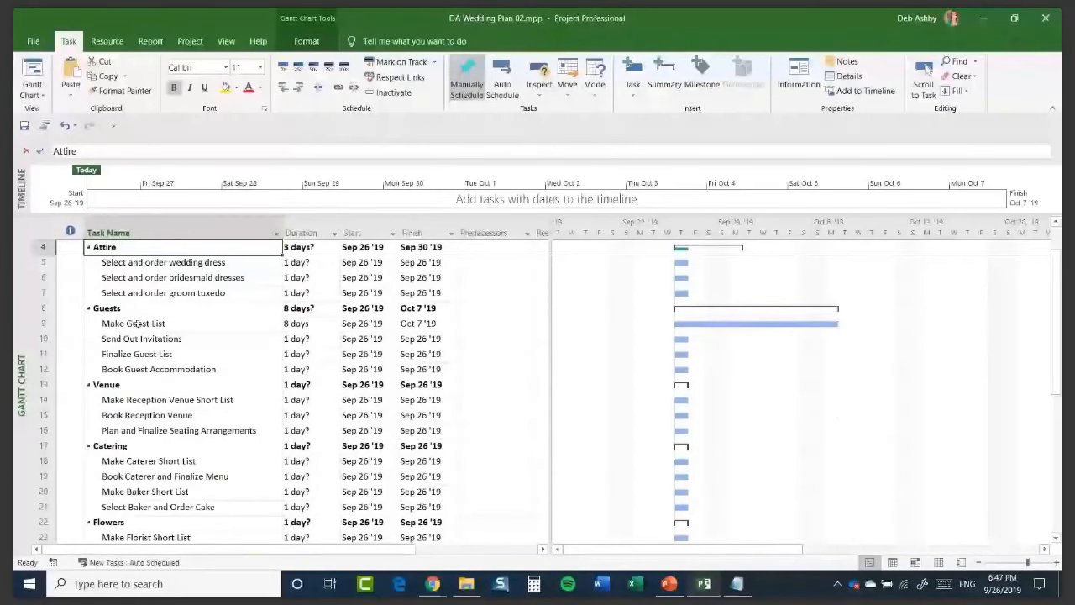
{"action": "scroll", "coordinate": [138, 323], "scroll_direction": "up", "scroll_amount": 1}
{"action": "left_click", "coordinate": [89, 264]}
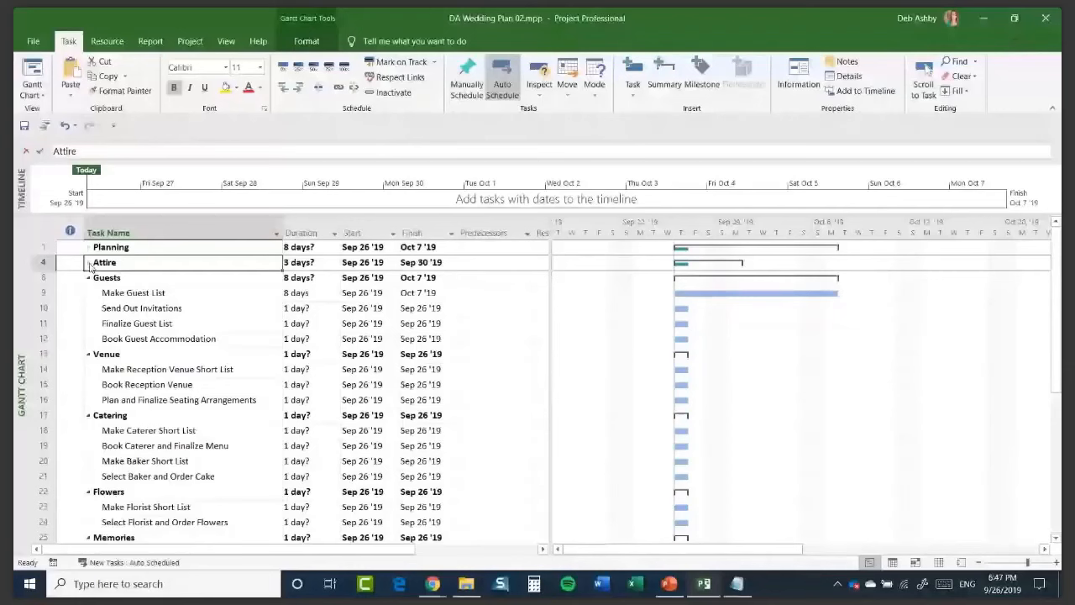
{"action": "left_click", "coordinate": [89, 263]}
{"action": "left_click", "coordinate": [89, 248]}
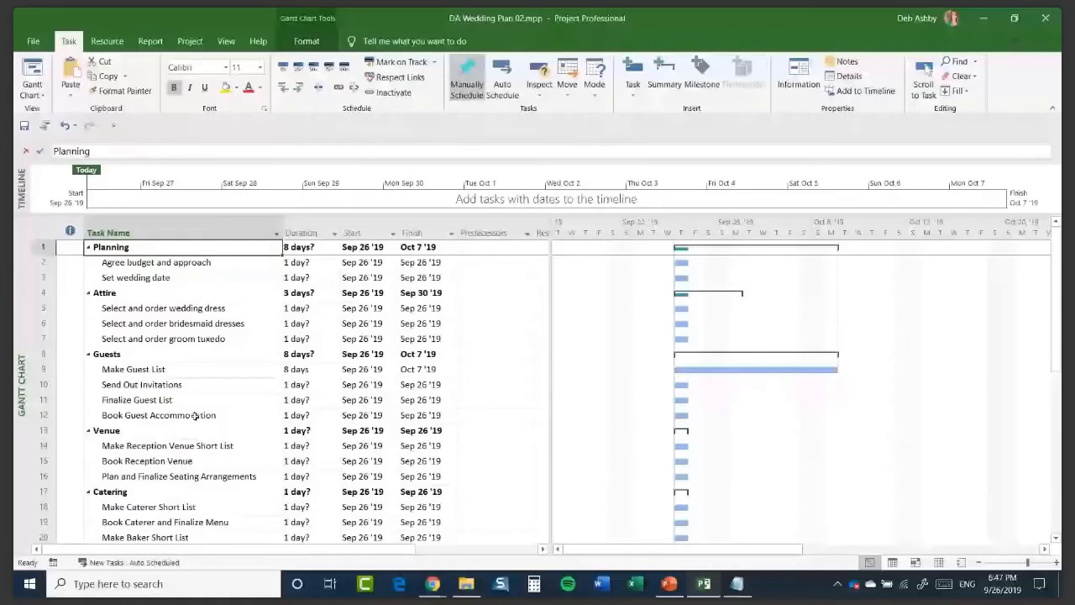
Step: Show all subtasks in the outline and collapse the whole plan to Level 1
{"action": "left_click", "coordinate": [226, 41]}
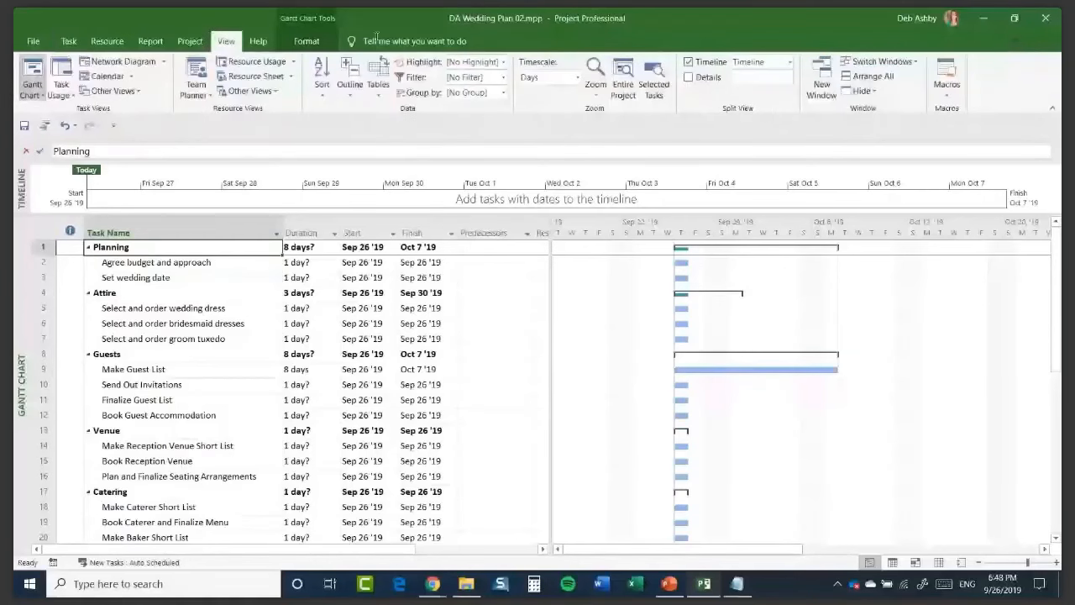
{"action": "left_click", "coordinate": [350, 86]}
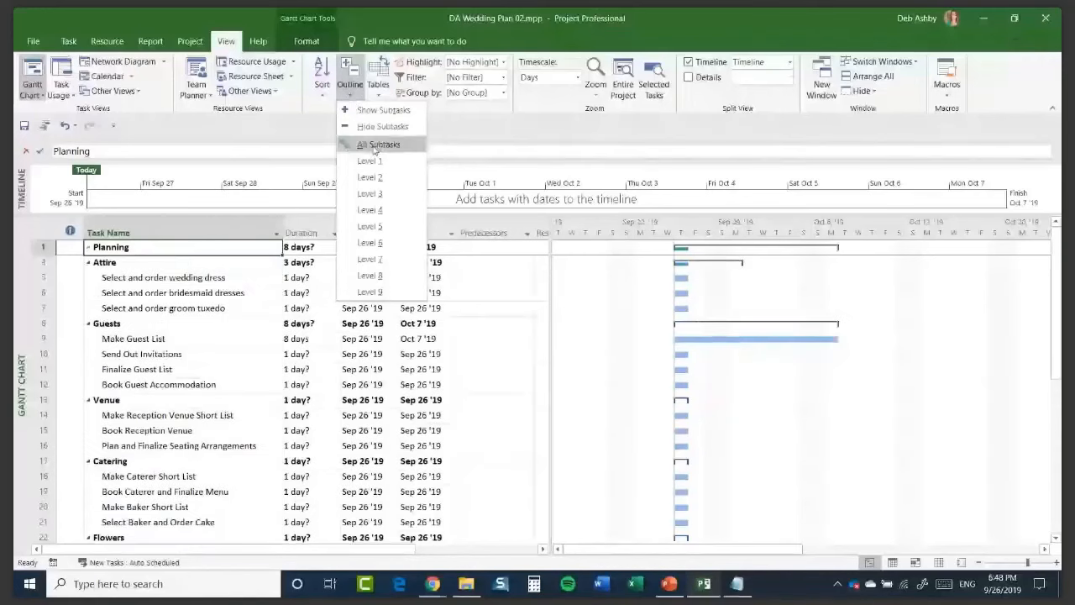
{"action": "left_click", "coordinate": [374, 145]}
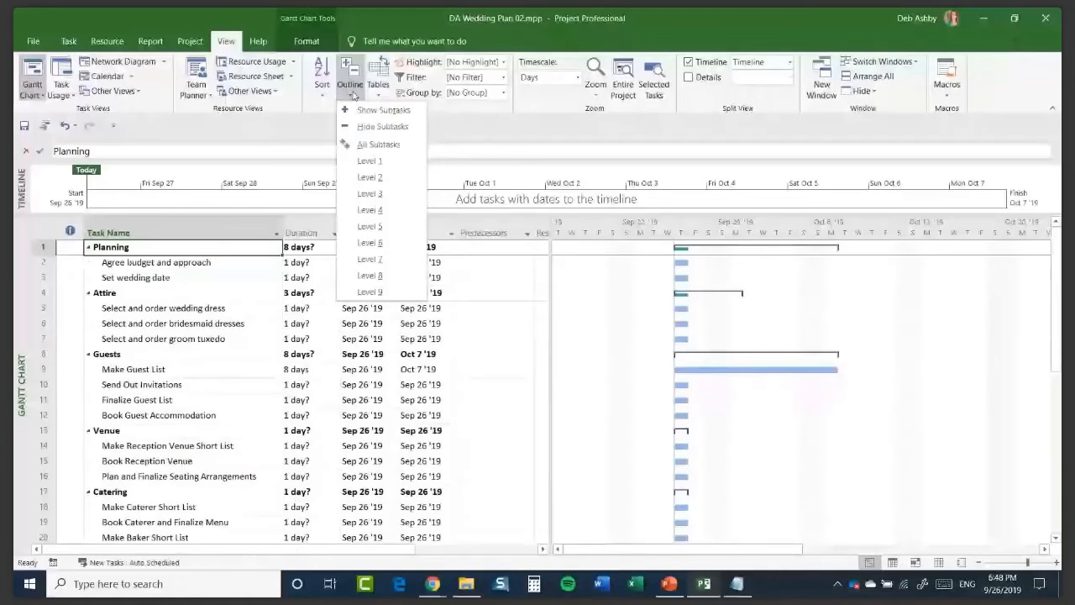
{"action": "left_click", "coordinate": [369, 160]}
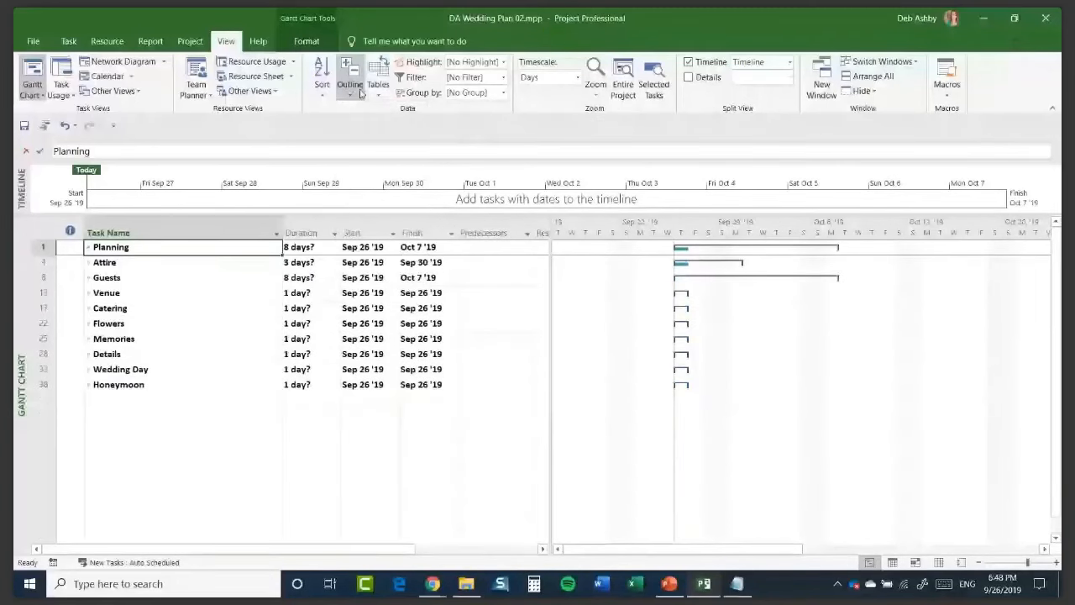
Step: Expand the outline to show all subtasks, check the available outline levels, and snap the divider between the task table and Gantt chart
{"action": "left_click", "coordinate": [361, 93]}
{"action": "left_click", "coordinate": [375, 146]}
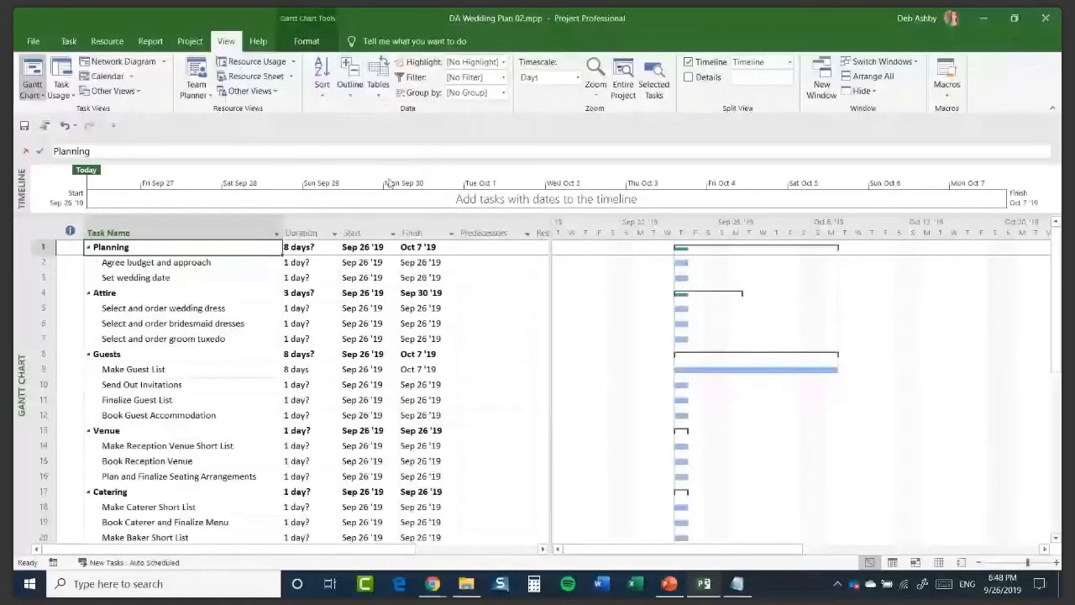
{"action": "left_click", "coordinate": [350, 96]}
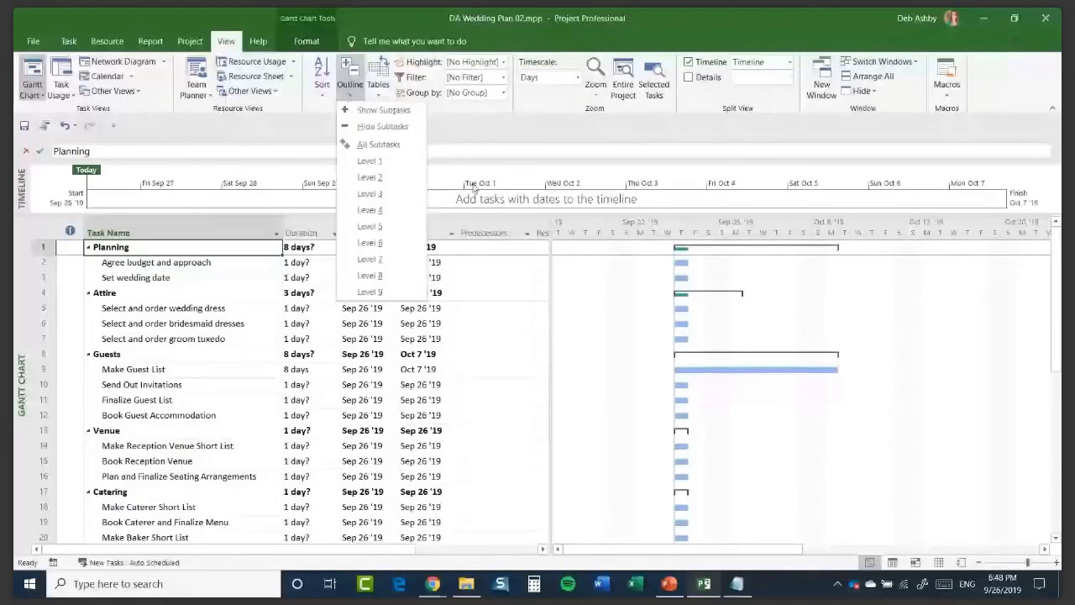
{"action": "left_click", "coordinate": [217, 150]}
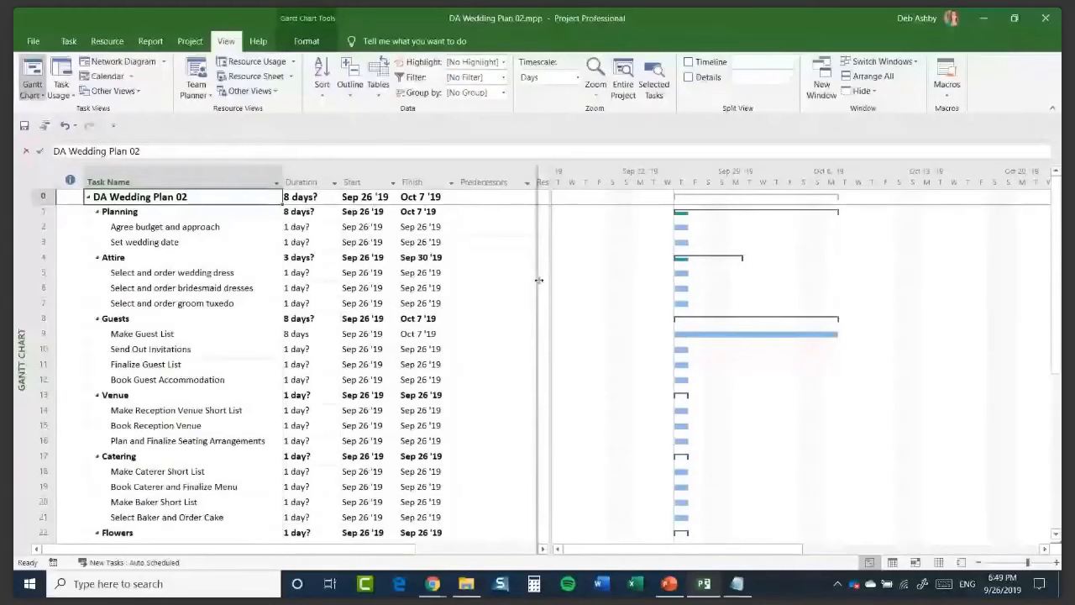
{"action": "double_click", "coordinate": [538, 280]}
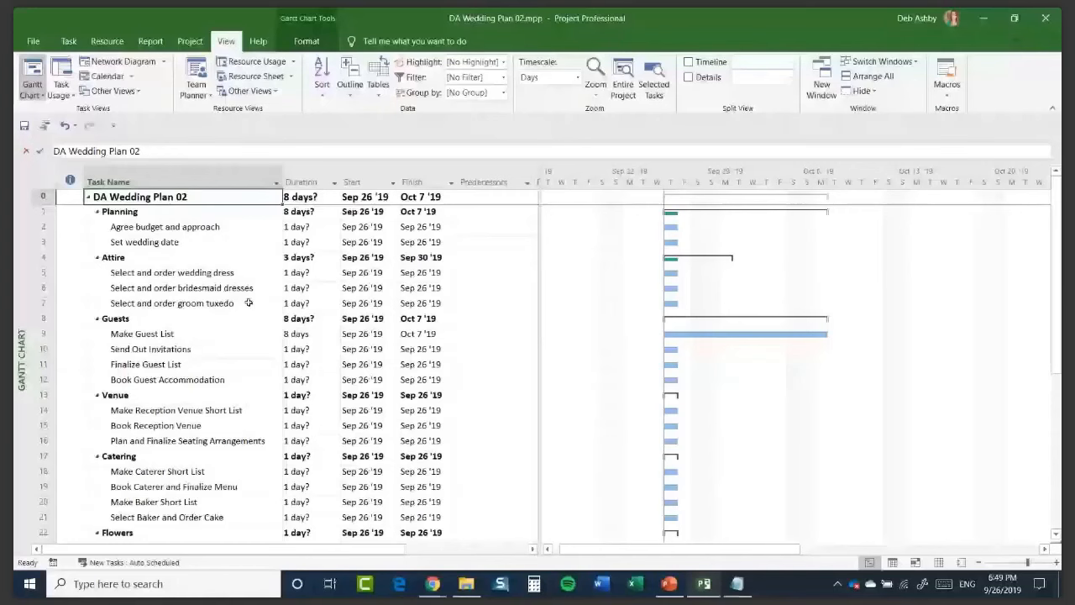
Step: Insert a task named "Select Wedding Dress" directly below the Select and order wedding dress task
{"action": "left_click", "coordinate": [168, 333]}
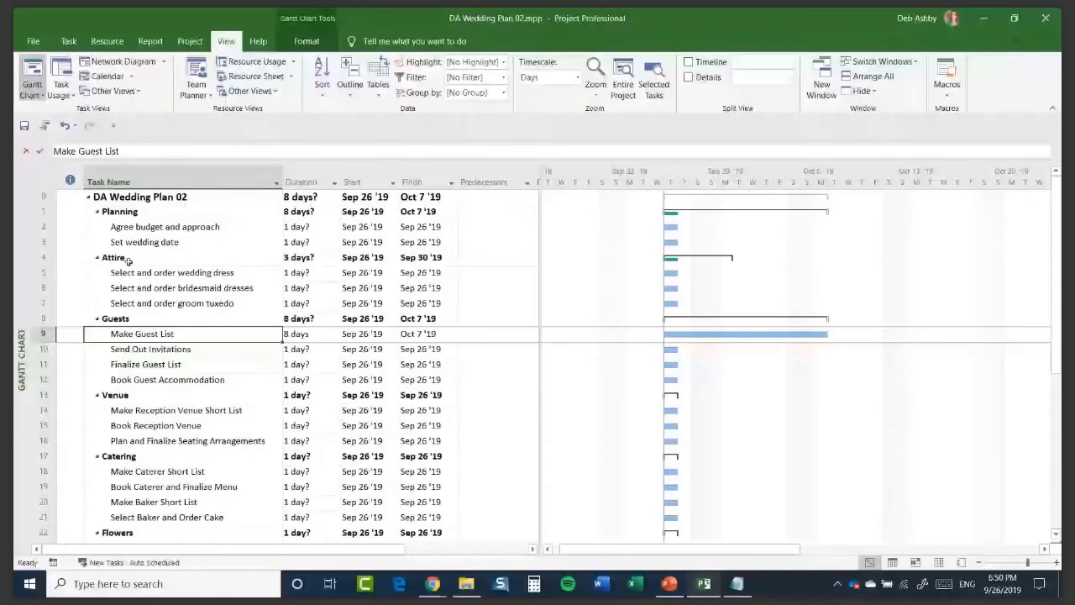
{"action": "left_click", "coordinate": [46, 273]}
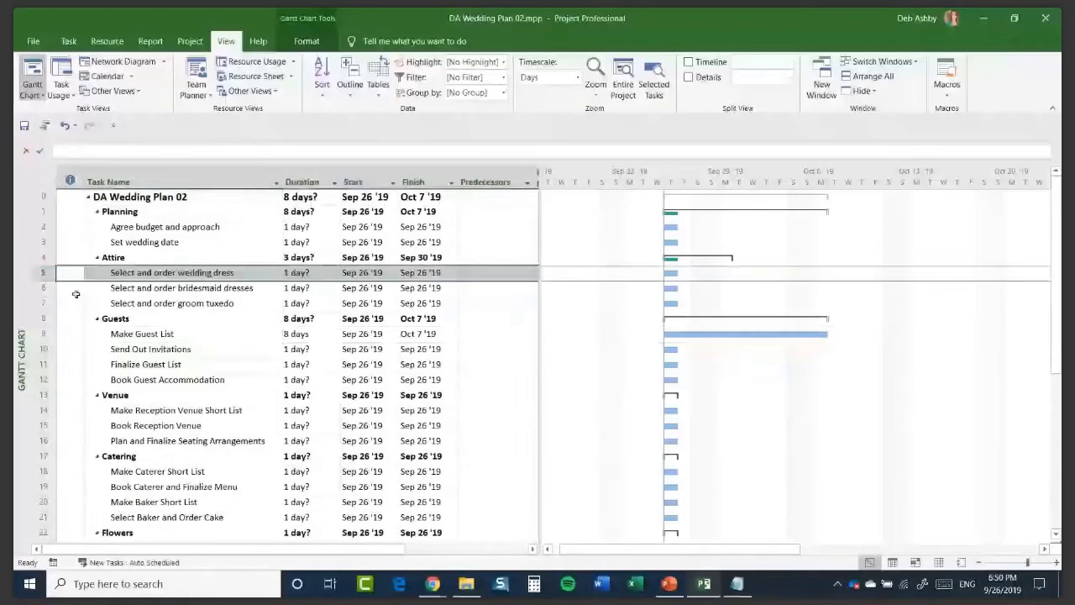
{"action": "right_click", "coordinate": [46, 288]}
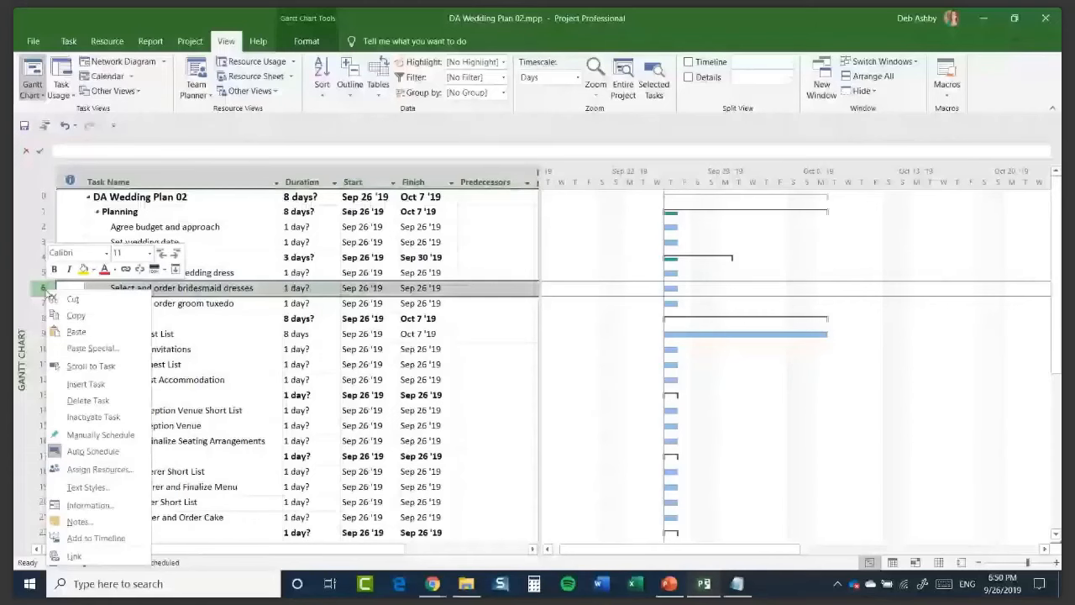
{"action": "left_click", "coordinate": [85, 383]}
{"action": "type", "text": "Select Wedding Dres"}
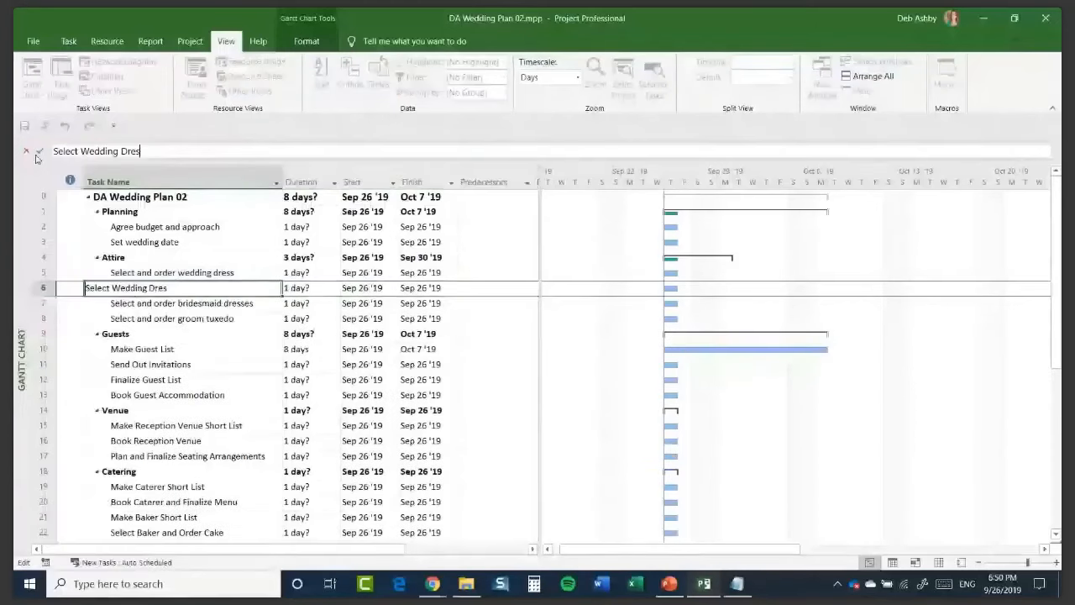
{"action": "type", "text": "s"}
{"action": "key", "text": "Return"}
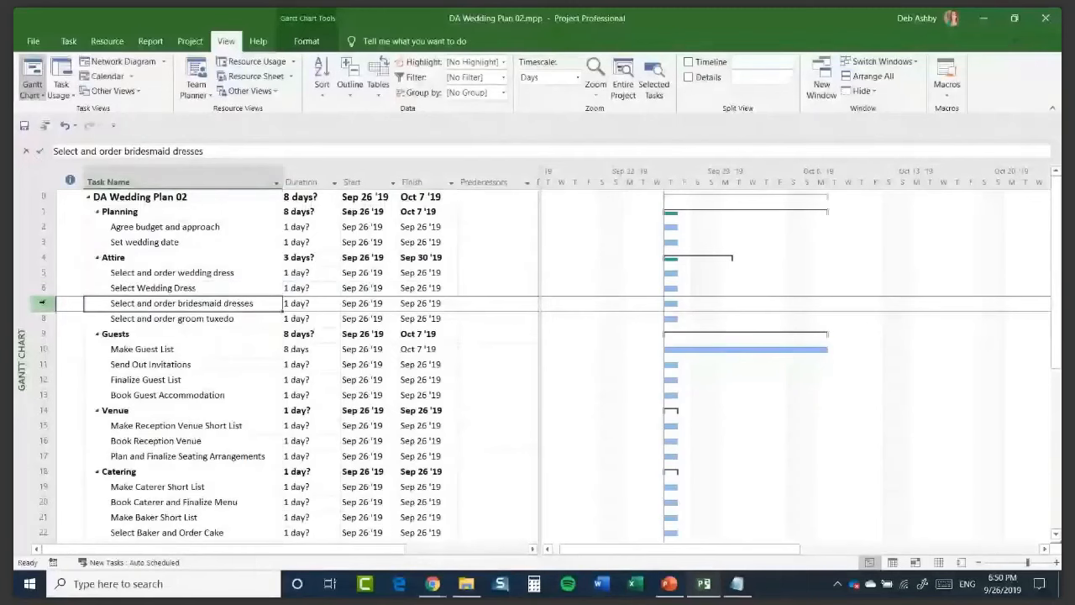
Step: Insert the tasks "Order Wedding Dress" and "Measurements and Fitting" below Select Wedding Dress
{"action": "key", "text": "Insert"}
{"action": "type", "text": "Order WWe"}
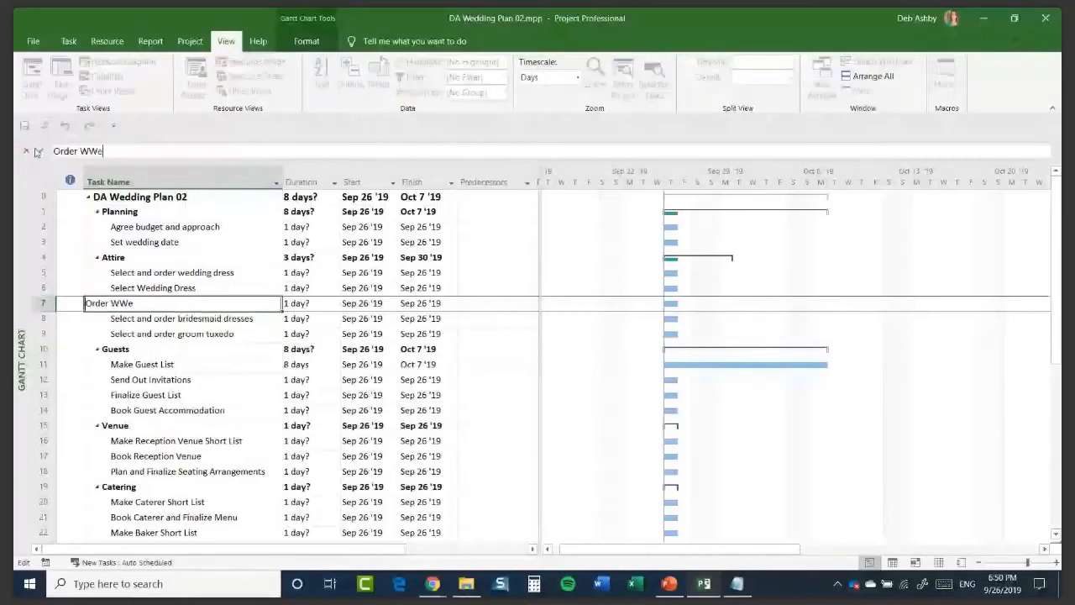
{"action": "key", "text": "BackSpace"}
{"action": "key", "text": "BackSpace"}
{"action": "type", "text": "edding Dress"}
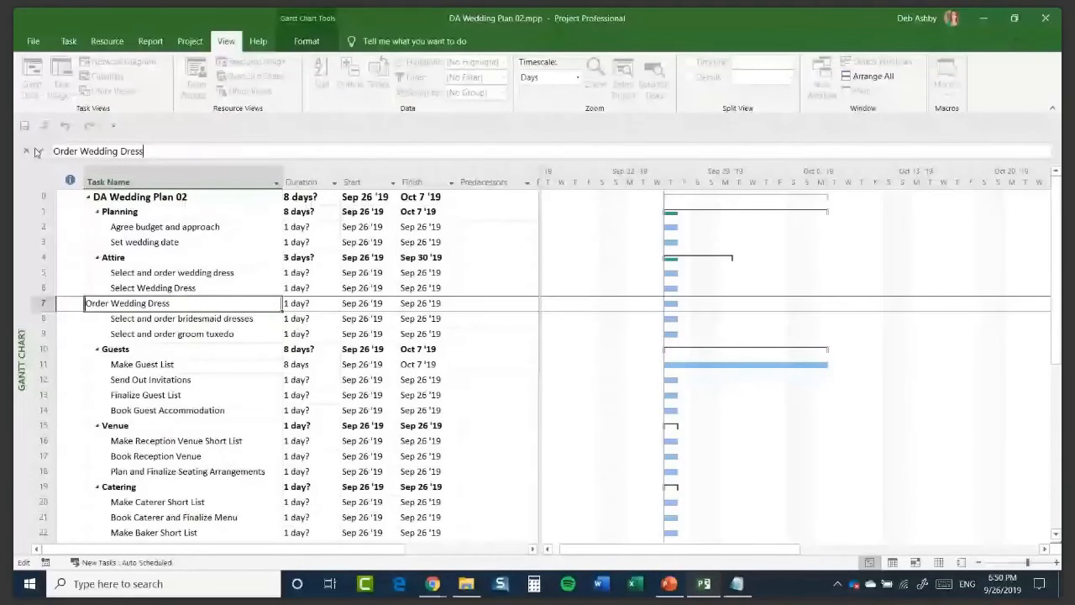
{"action": "key", "text": "Return"}
{"action": "key", "text": "Insert"}
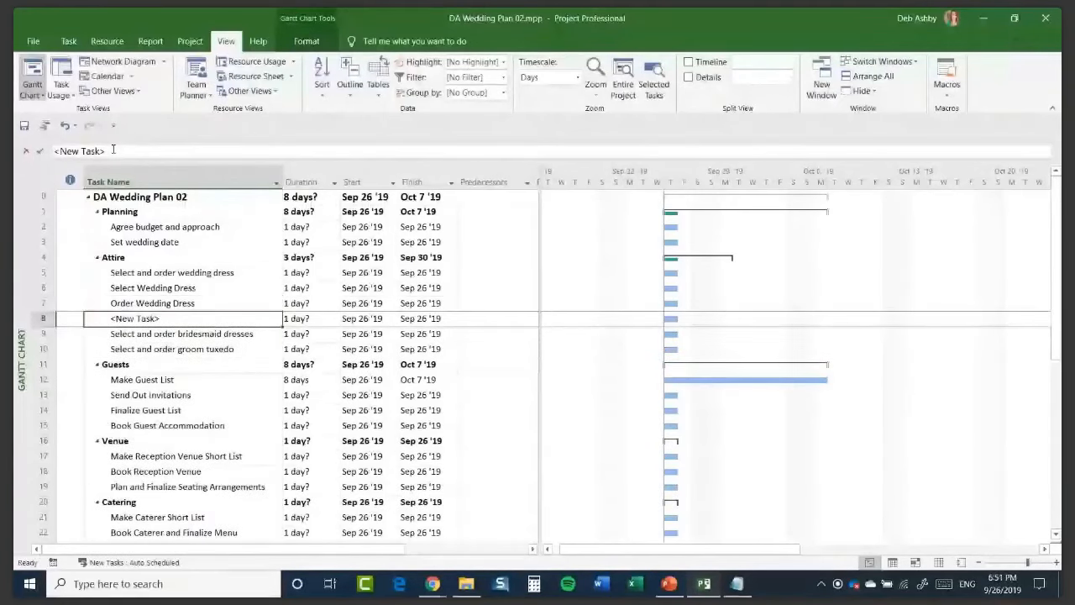
{"action": "type", "text": "Measurements and Fitting"}
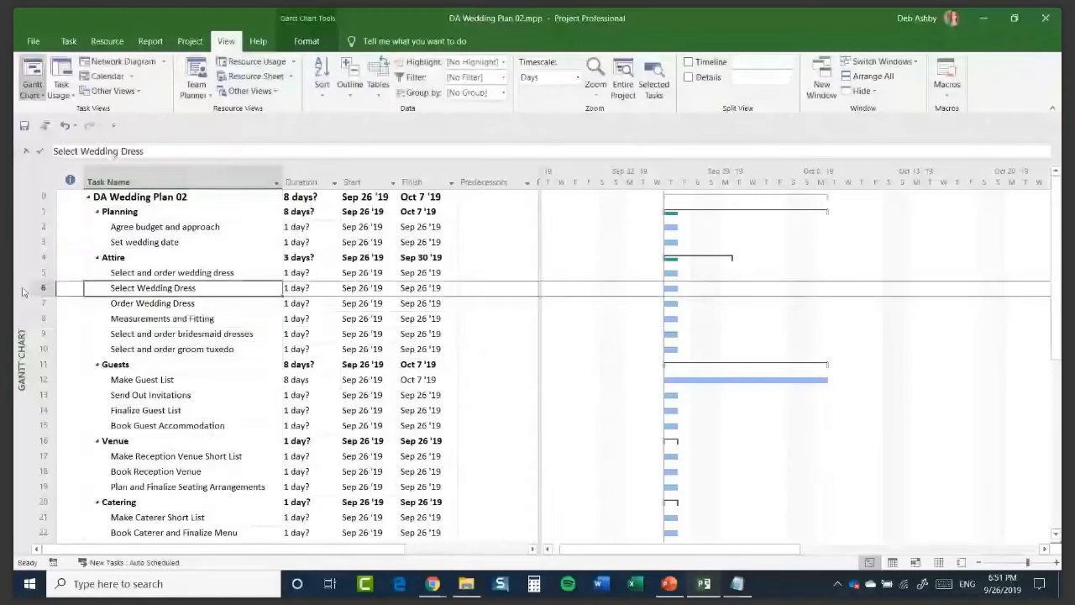
Step: Indent Select Wedding Dress, Order Wedding Dress and Measurements and Fitting as subtasks of Select and order wedding dress
{"action": "left_click_drag", "start_coordinate": [41, 288], "coordinate": [46, 319]}
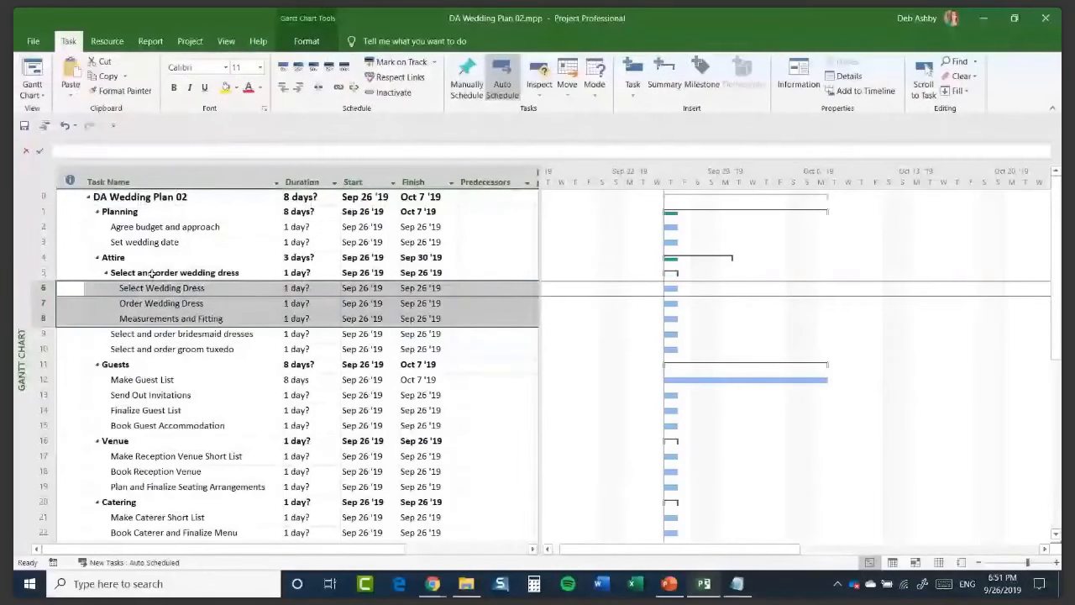
{"action": "left_click", "coordinate": [151, 274]}
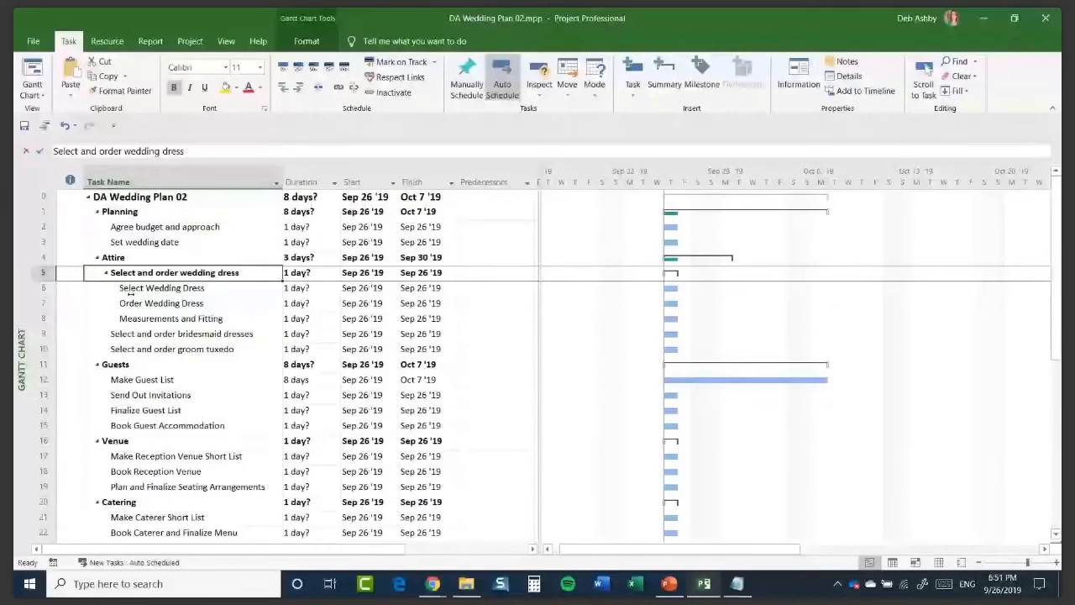
Step: Link Select Wedding Dress to Order Wedding Dress as its predecessor, and check the link in the Order Wedding Dress row
{"action": "left_click", "coordinate": [42, 289]}
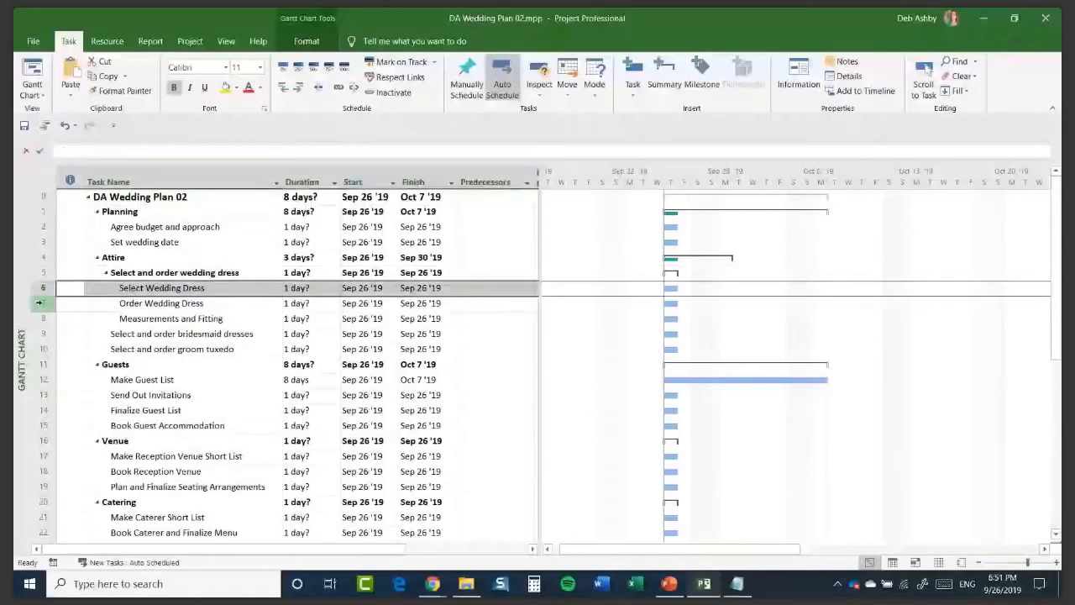
{"action": "left_click", "coordinate": [39, 302], "text": "shift"}
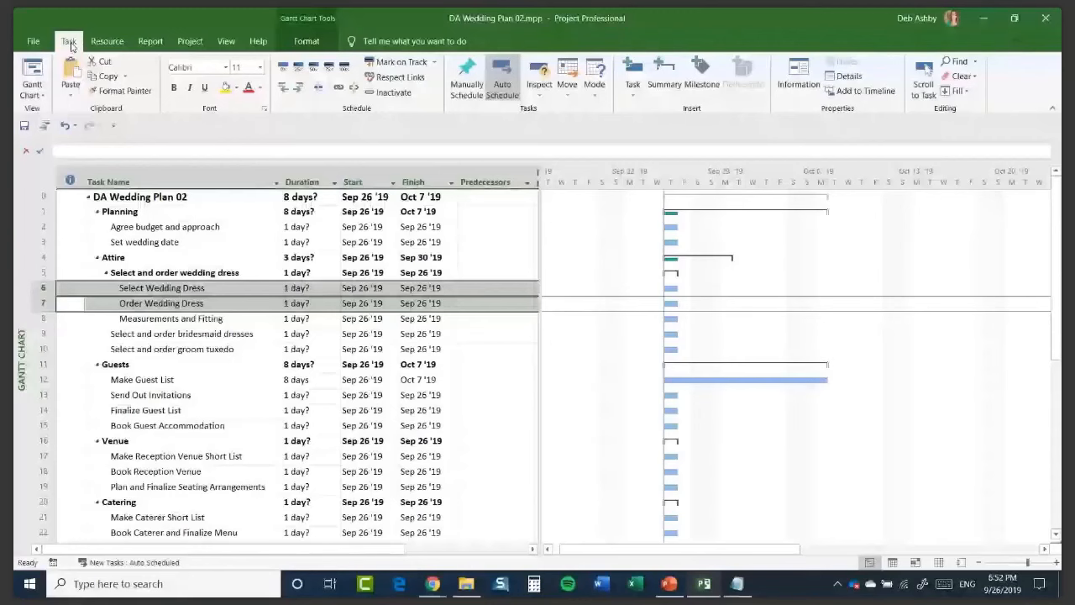
{"action": "left_click", "coordinate": [339, 88]}
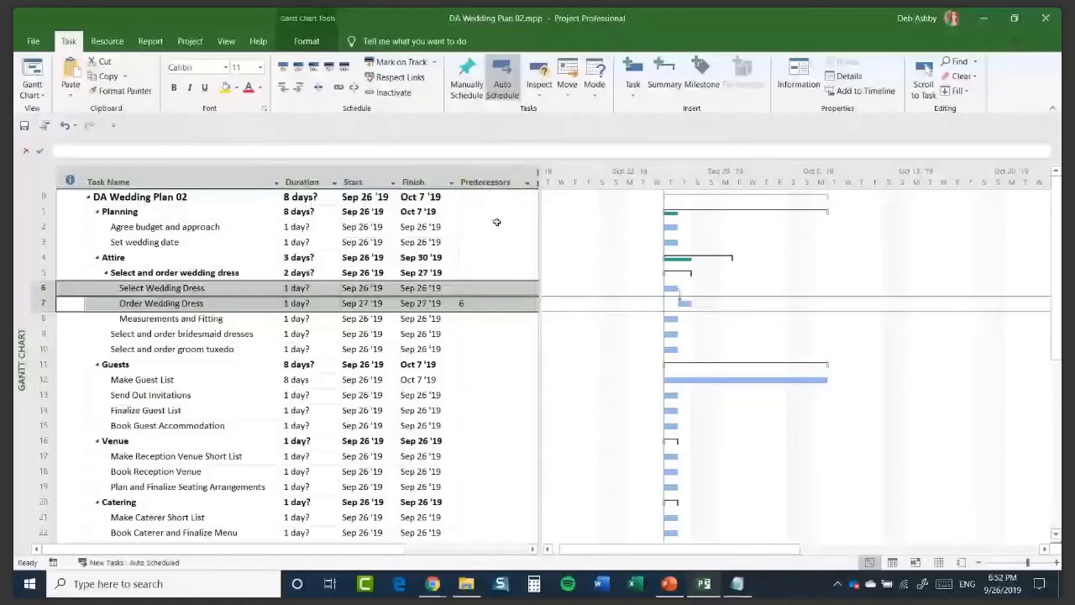
{"action": "left_click", "coordinate": [486, 304]}
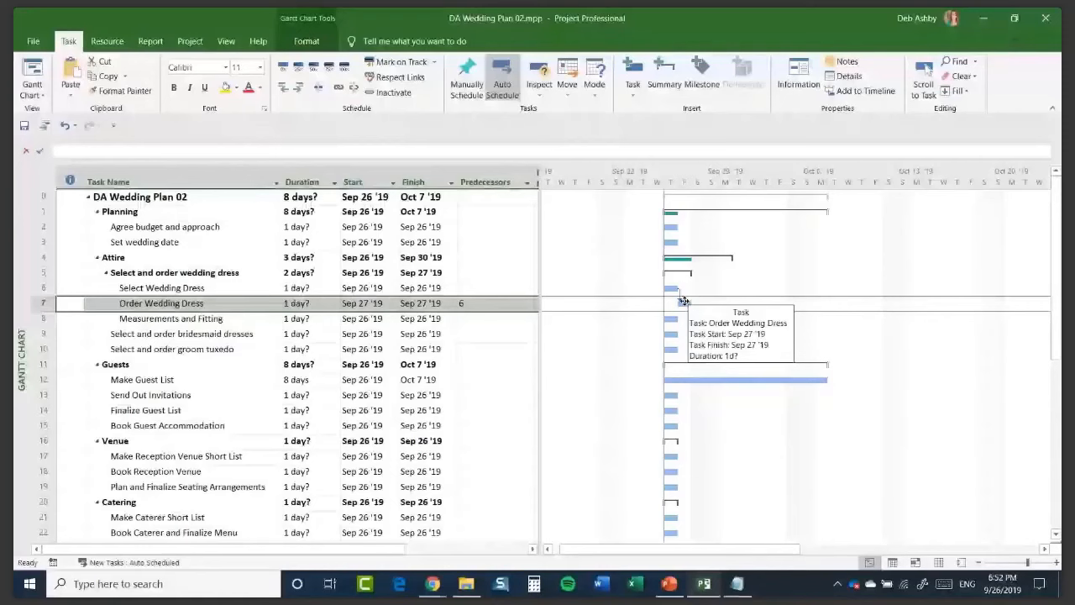
Step: Set the duration of Select Wedding Dress to 40 days and check its bar and dependency link in the Gantt chart
{"action": "left_click", "coordinate": [177, 288]}
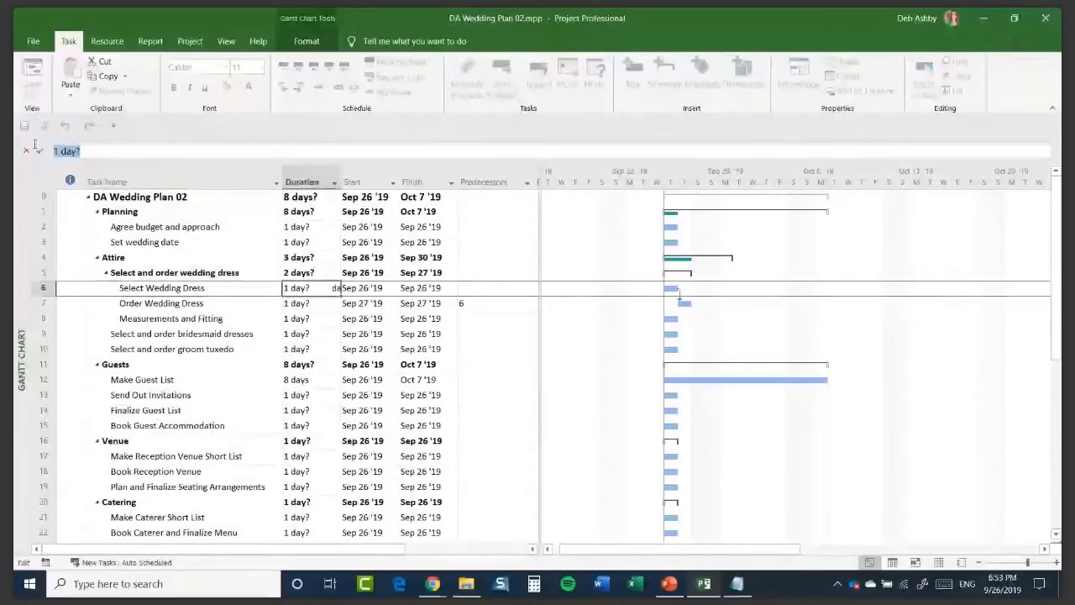
{"action": "type", "text": "40"}
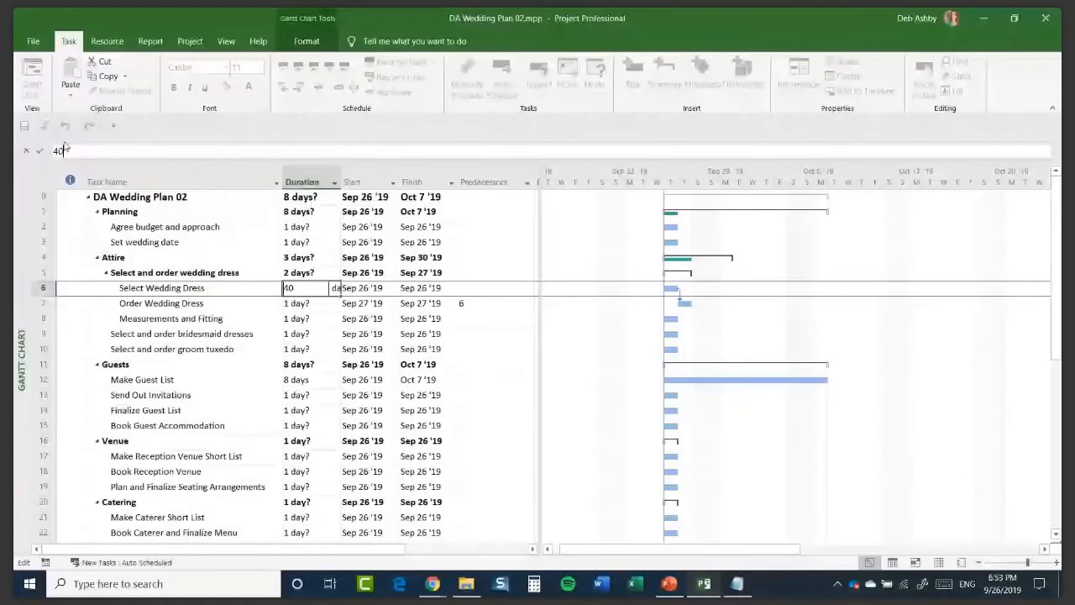
{"action": "key", "text": "Tab"}
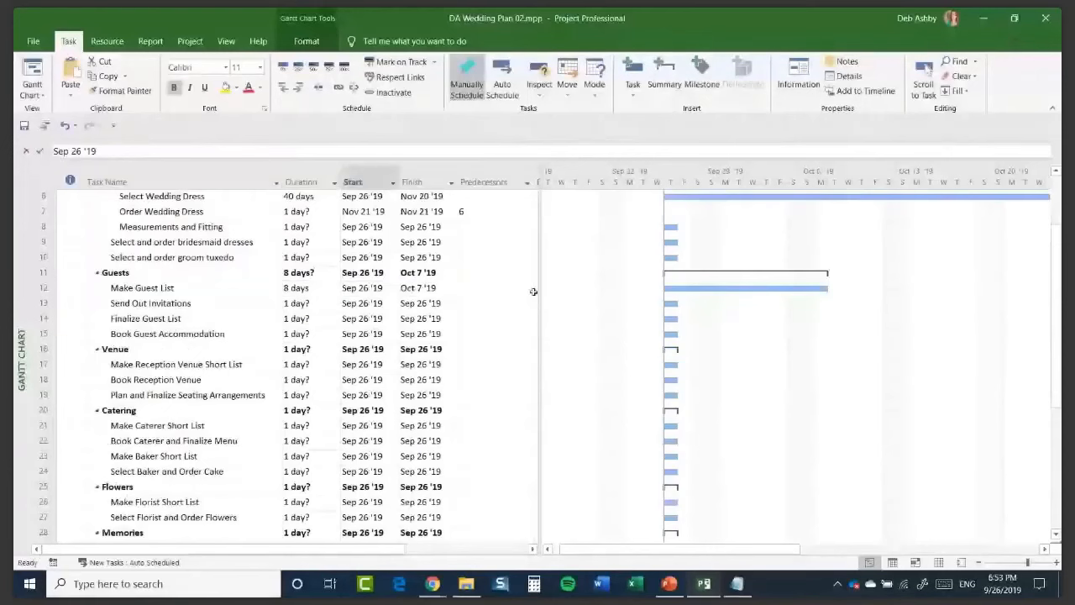
{"action": "scroll", "coordinate": [533, 292], "scroll_direction": "up", "scroll_amount": 2}
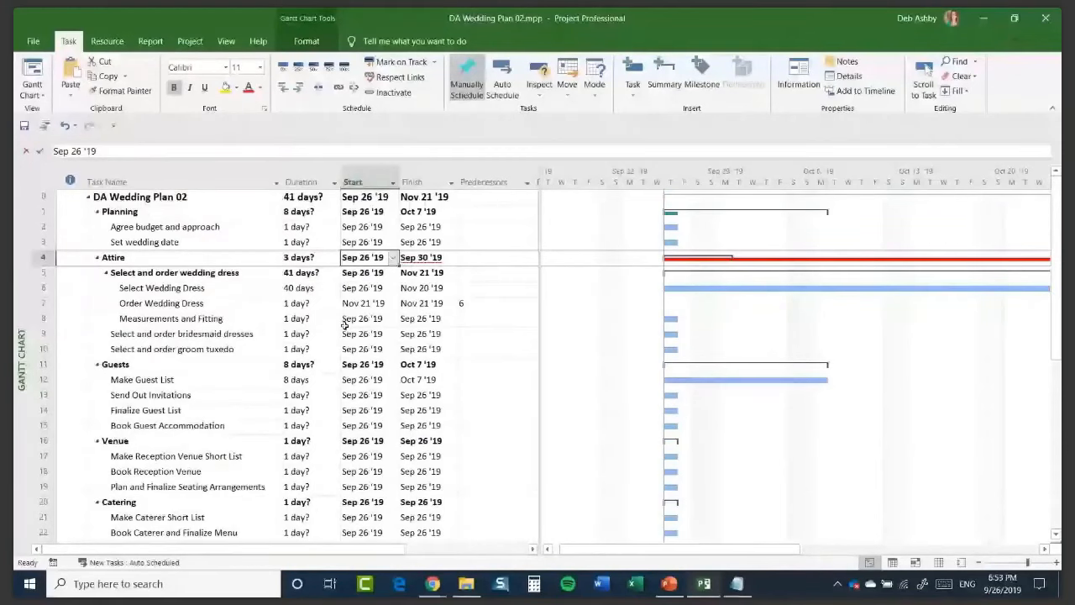
{"action": "left_click", "coordinate": [161, 287]}
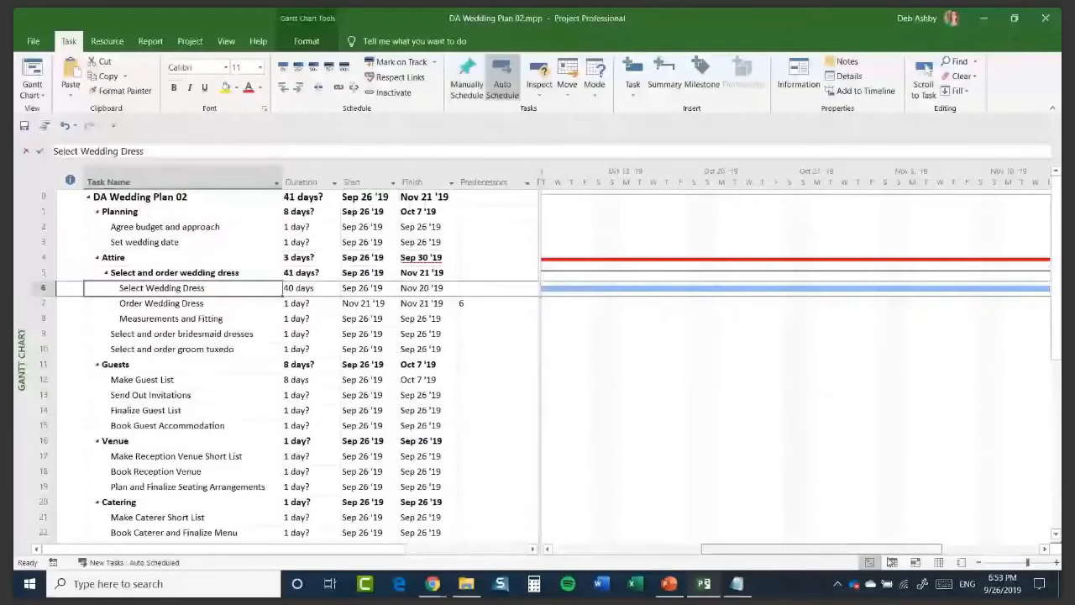
{"action": "left_click_drag", "start_coordinate": [888, 557], "coordinate": [986, 554]}
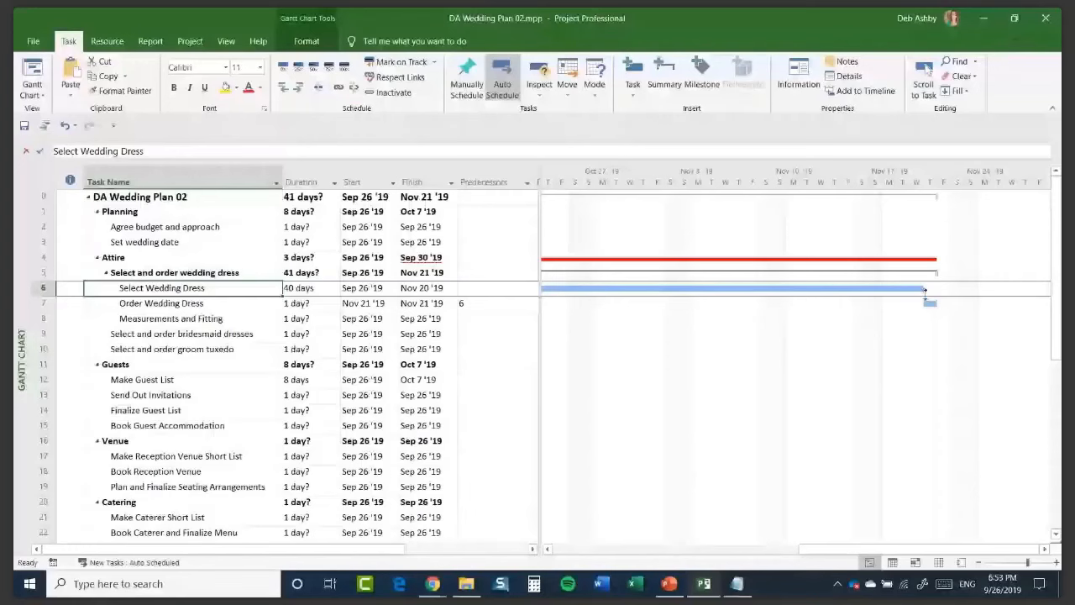
Step: Set the duration of Order Wedding Dress to a firm 1 day
{"action": "left_click", "coordinate": [308, 304]}
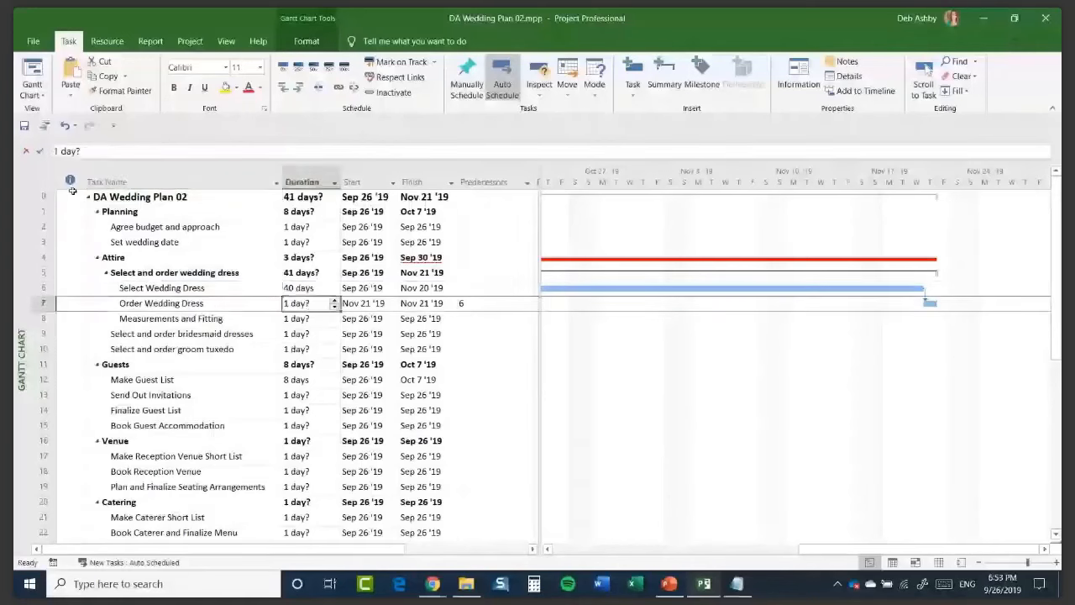
{"action": "type", "text": "1"}
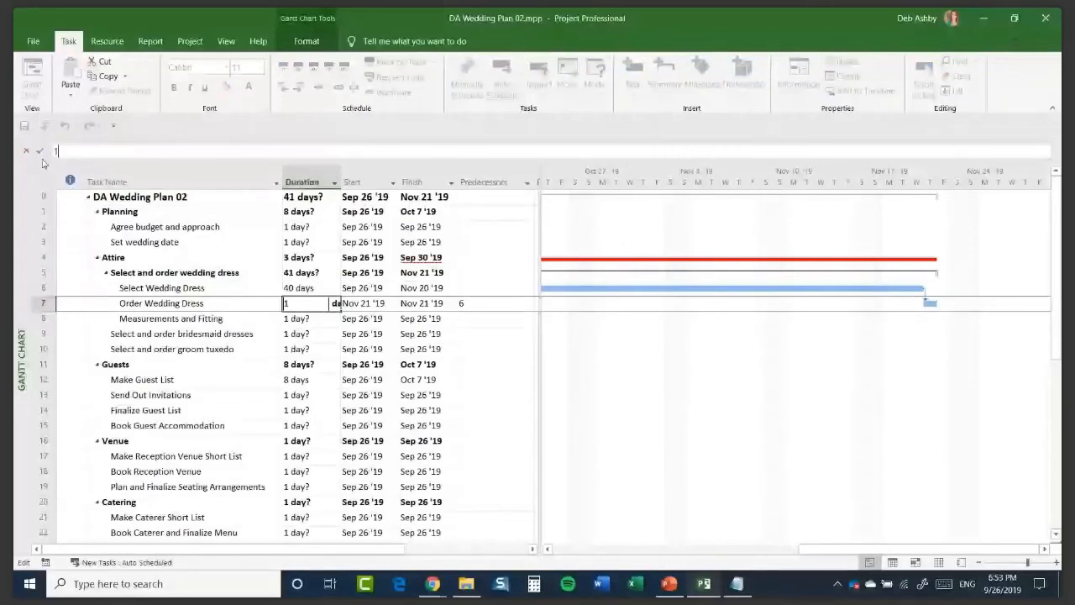
{"action": "left_click", "coordinate": [40, 152]}
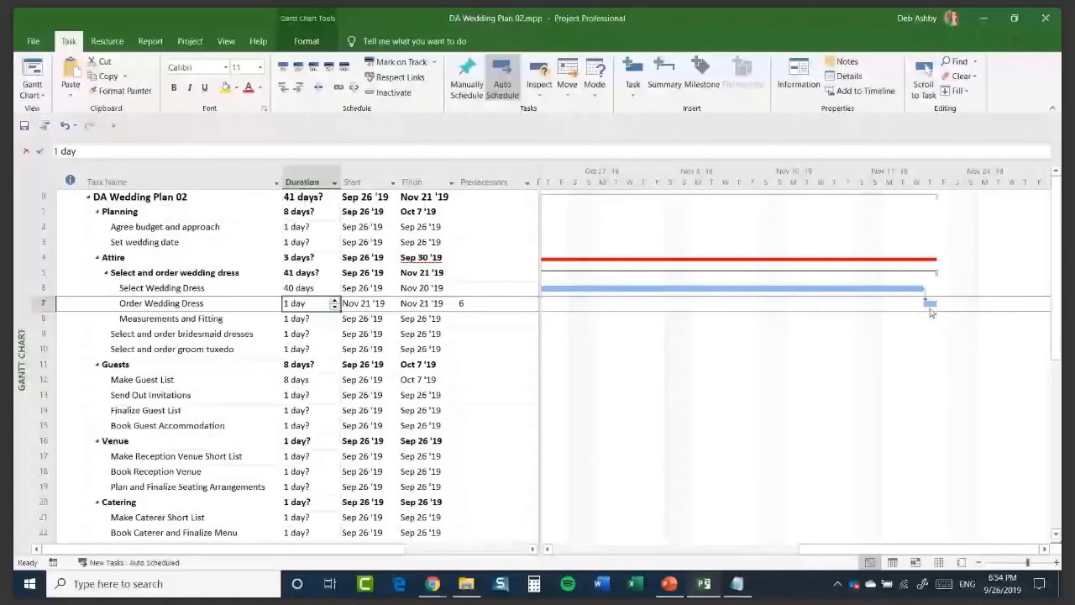
Step: Link Make Guest List to Send Out Invitations under the Guests summary task
{"action": "left_click", "coordinate": [217, 398]}
{"action": "scroll", "coordinate": [217, 398], "scroll_direction": "down", "scroll_amount": 2}
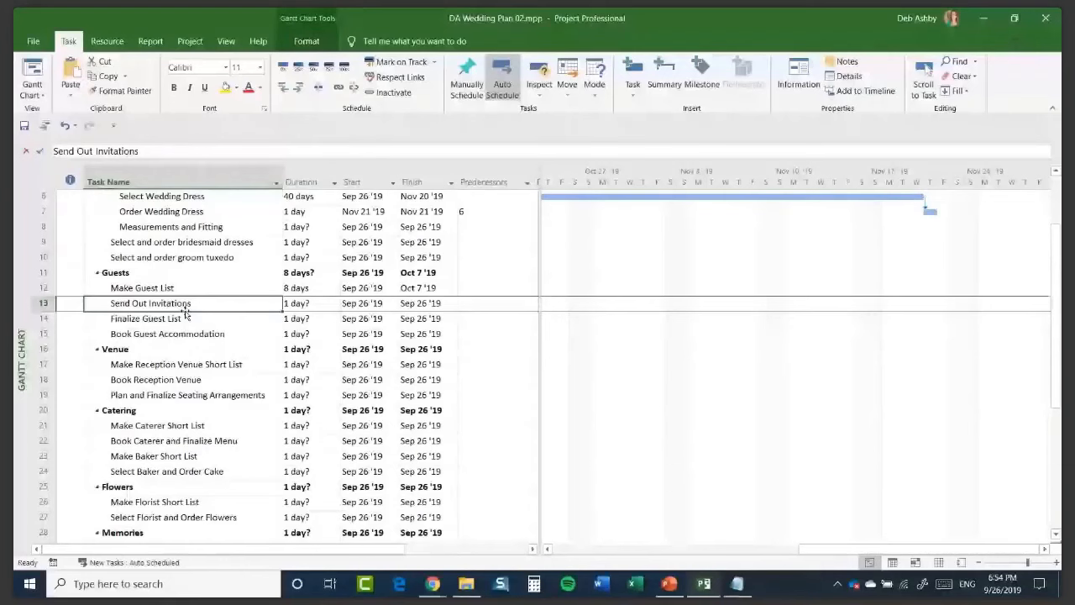
{"action": "left_click_drag", "start_coordinate": [45, 303], "coordinate": [44, 289]}
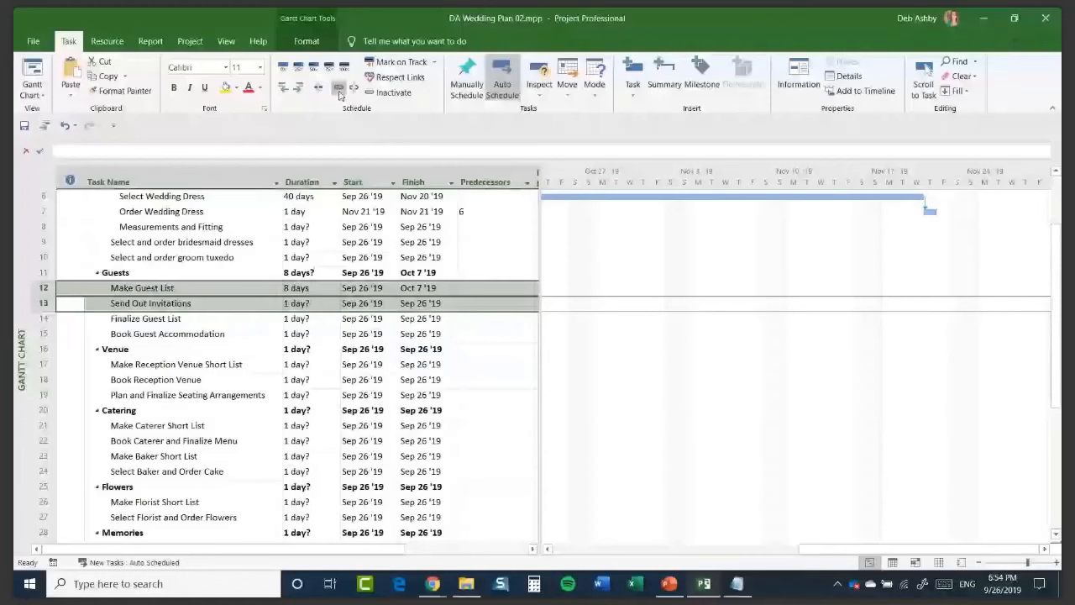
{"action": "left_click", "coordinate": [339, 91]}
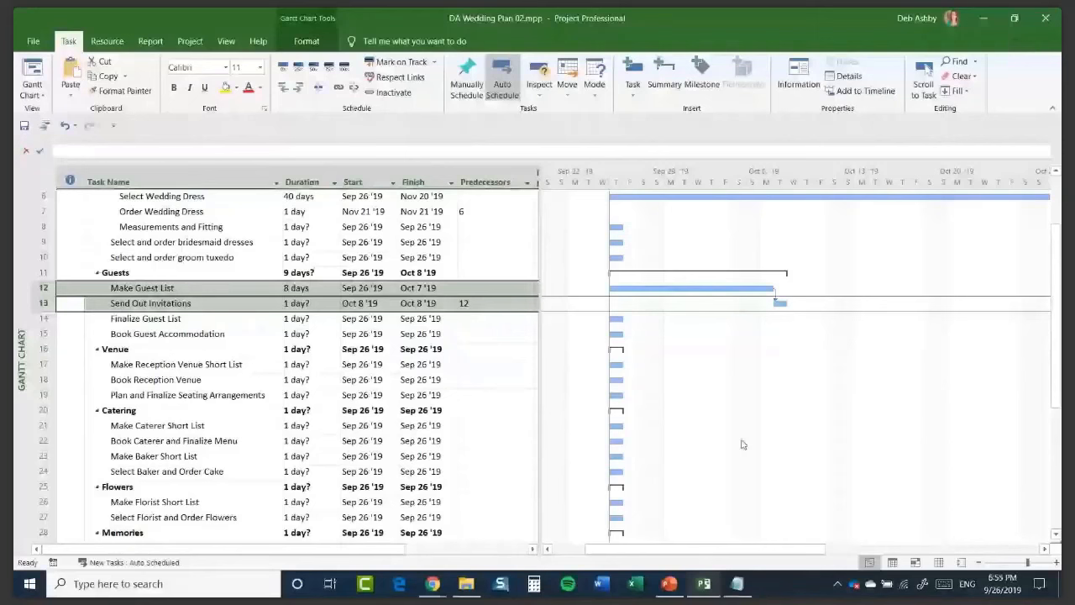
Step: Add a 3-day lag to the Finish-to-Start link from Make Guest List to Send Out Invitations and check its predecessor entry
{"action": "double_click", "coordinate": [778, 301]}
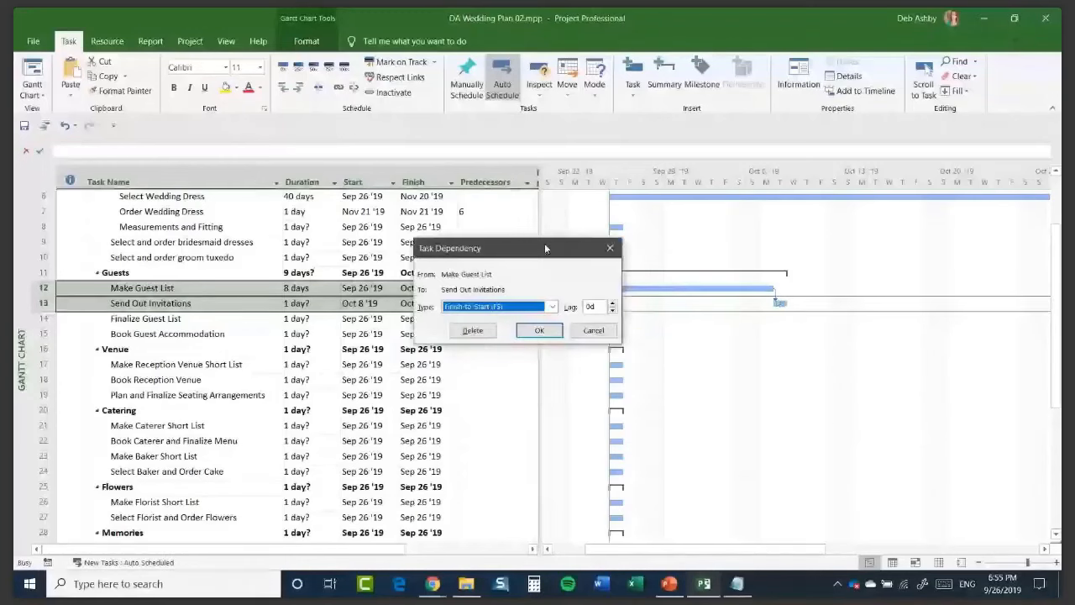
{"action": "left_click_drag", "start_coordinate": [544, 247], "coordinate": [524, 270]}
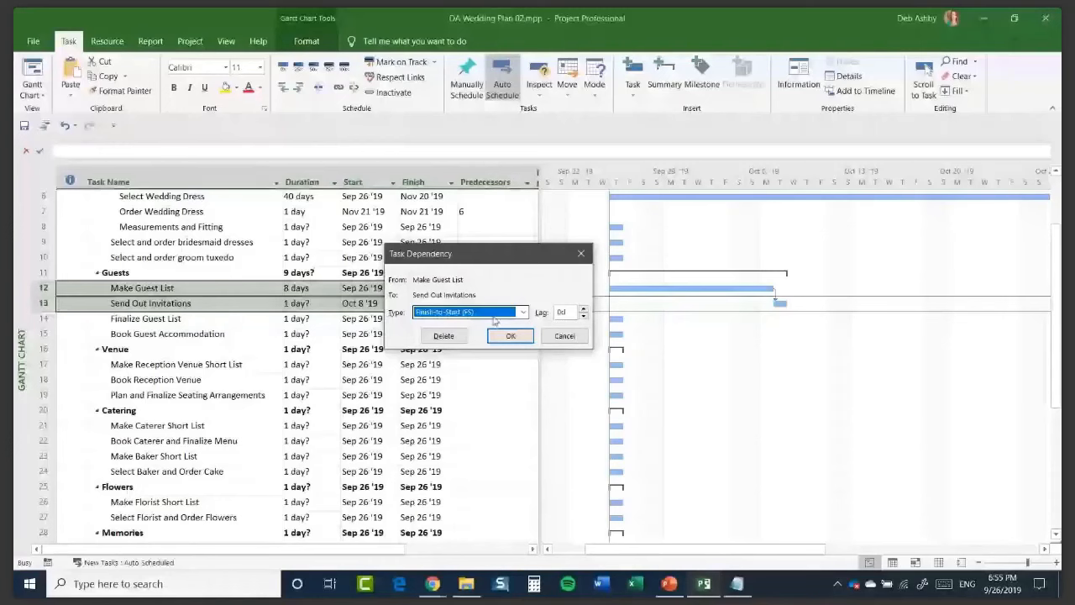
{"action": "left_click", "coordinate": [523, 313]}
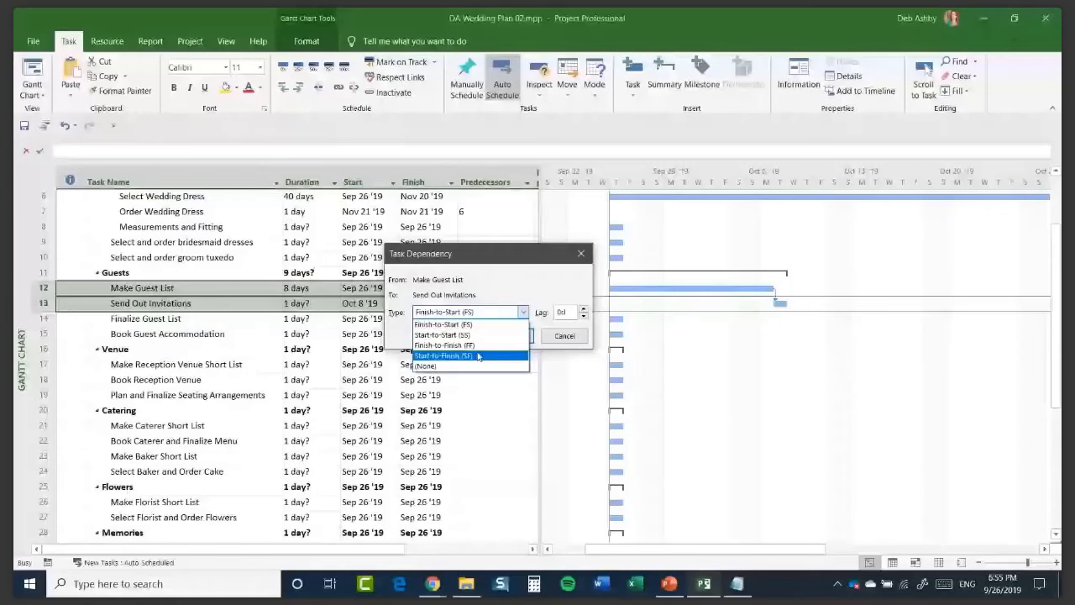
{"action": "left_click", "coordinate": [566, 334]}
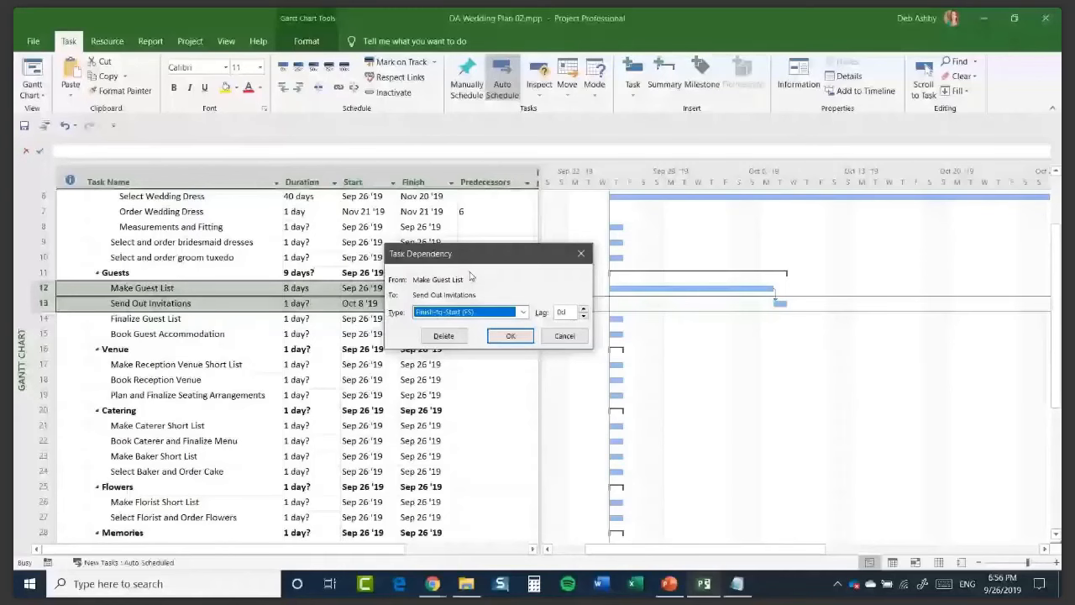
{"action": "key", "text": "Tab"}
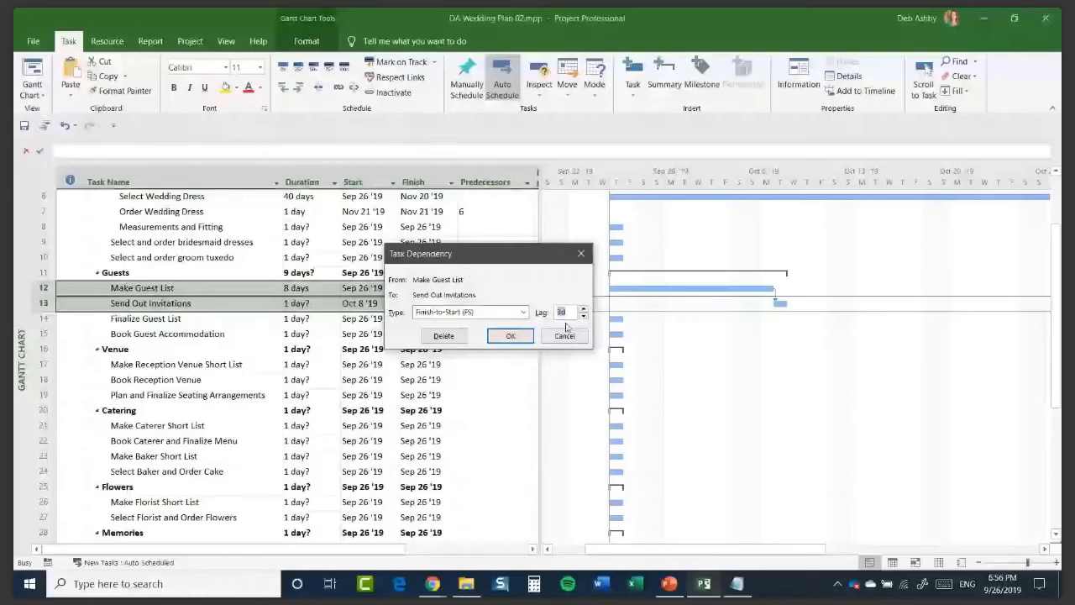
{"action": "left_click", "coordinate": [512, 335]}
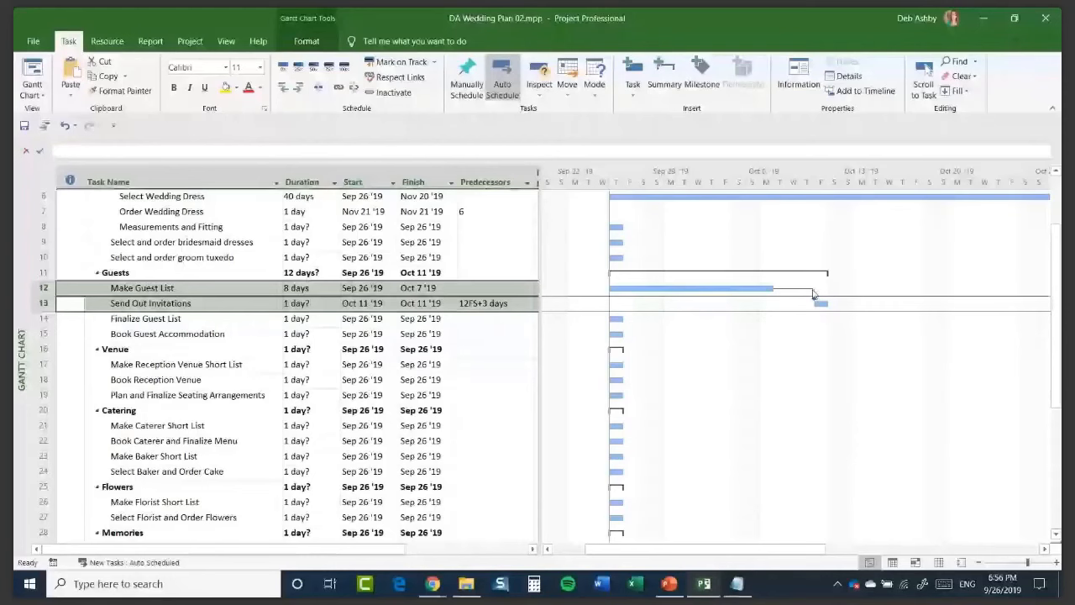
{"action": "left_click", "coordinate": [464, 308]}
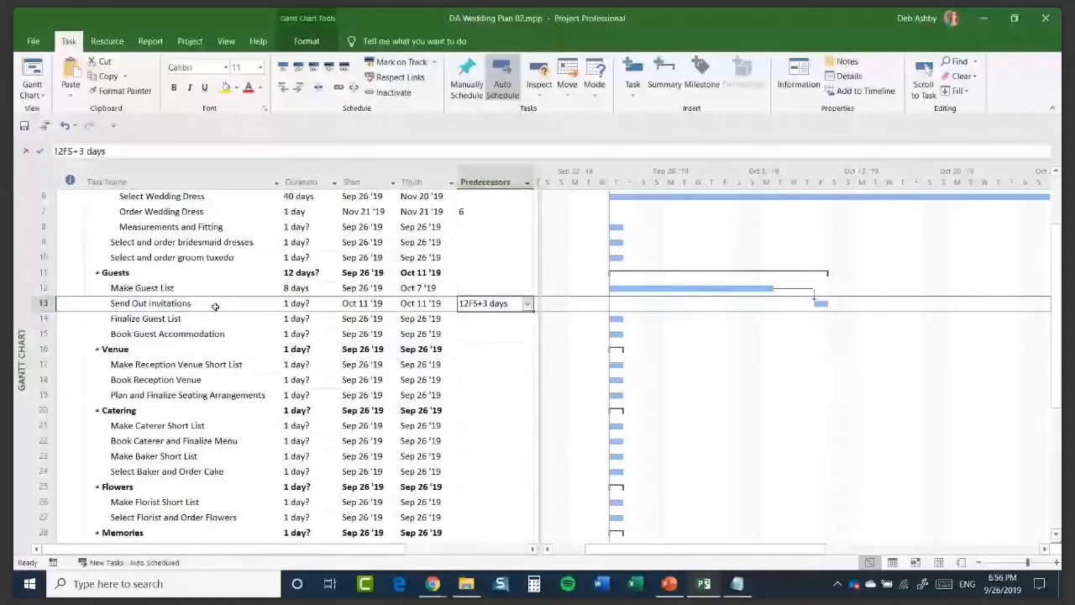
Step: Set the lag on the Make Guest List to Send Out Invitations link to -5 days
{"action": "double_click", "coordinate": [505, 309]}
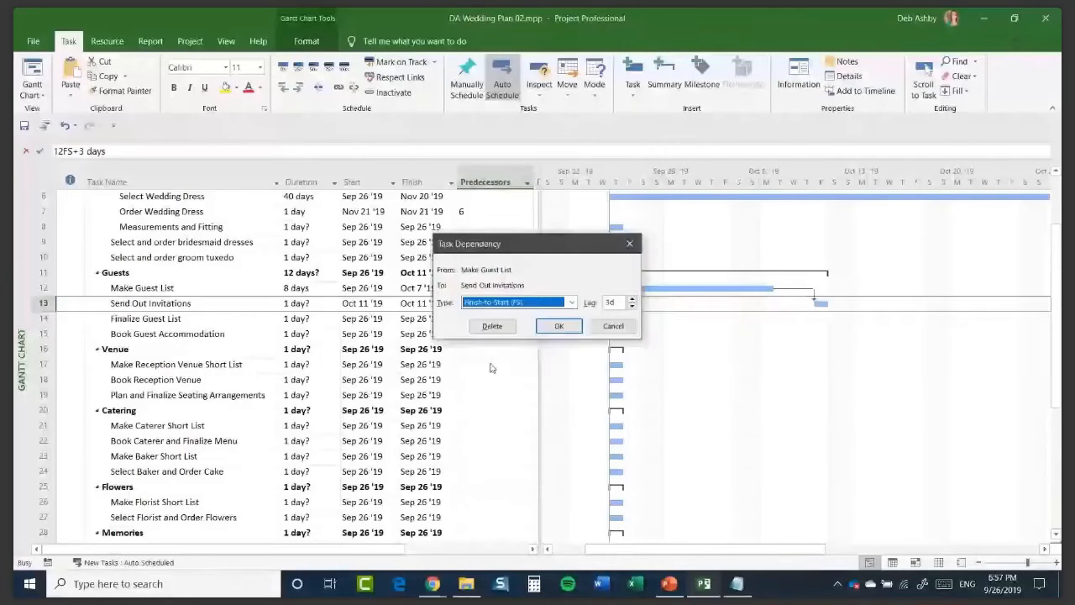
{"action": "double_click", "coordinate": [610, 303]}
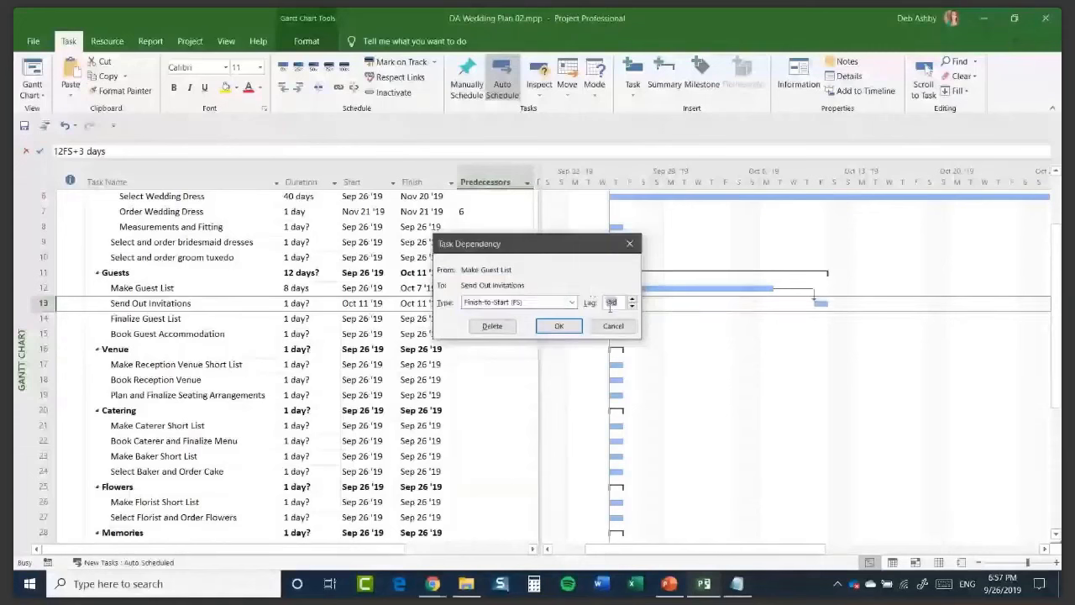
{"action": "left_click", "coordinate": [560, 327]}
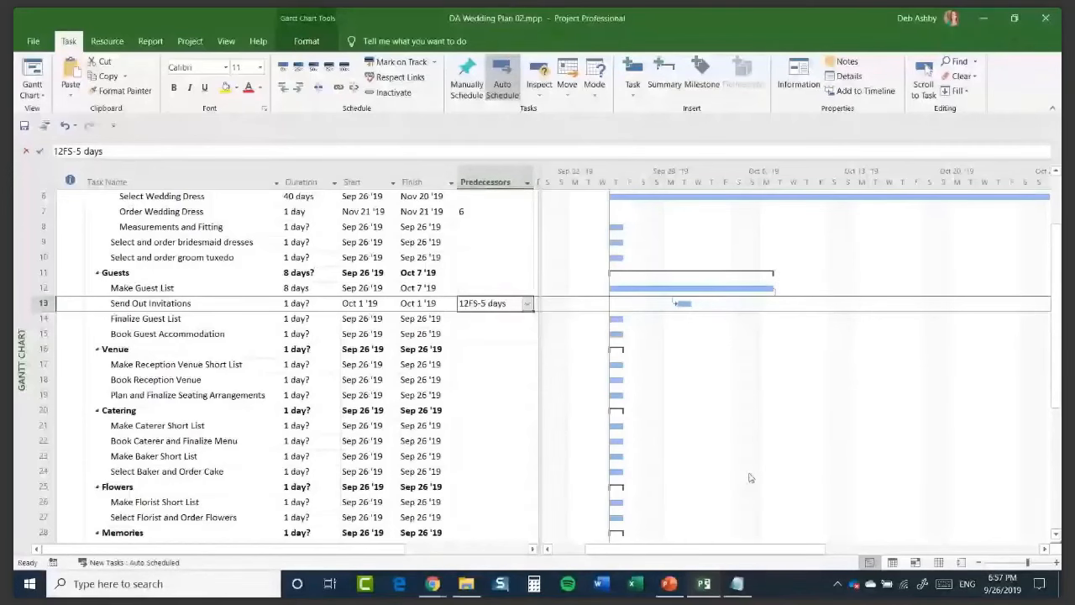
Step: Set the duration of Send Out Invitations to 10 days and check the overall duration in the project summary row
{"action": "scroll", "coordinate": [697, 290], "scroll_direction": "left", "scroll_amount": 3}
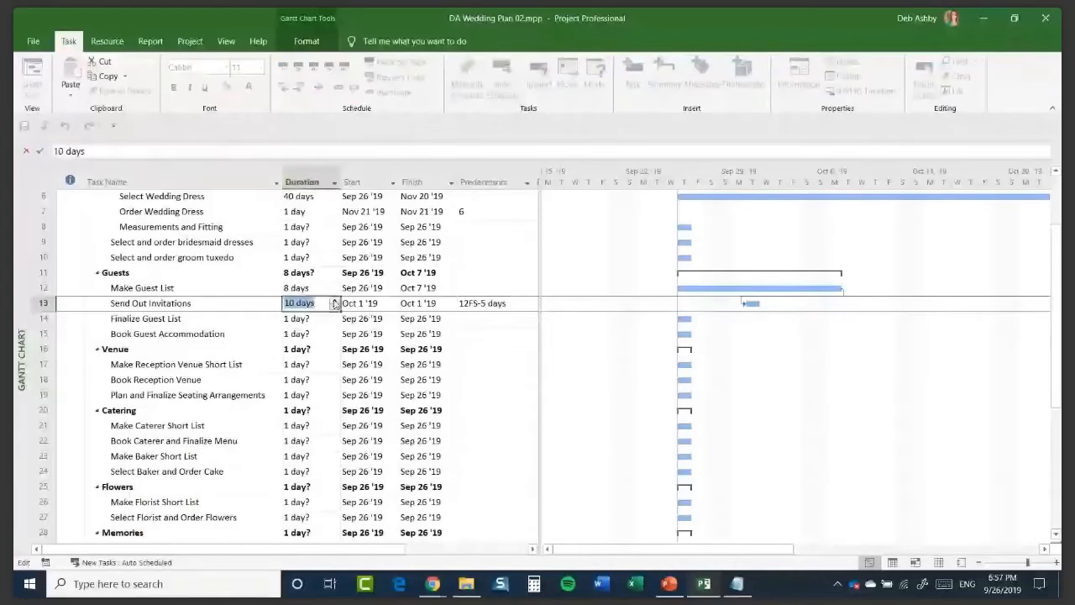
{"action": "double_click", "coordinate": [844, 296]}
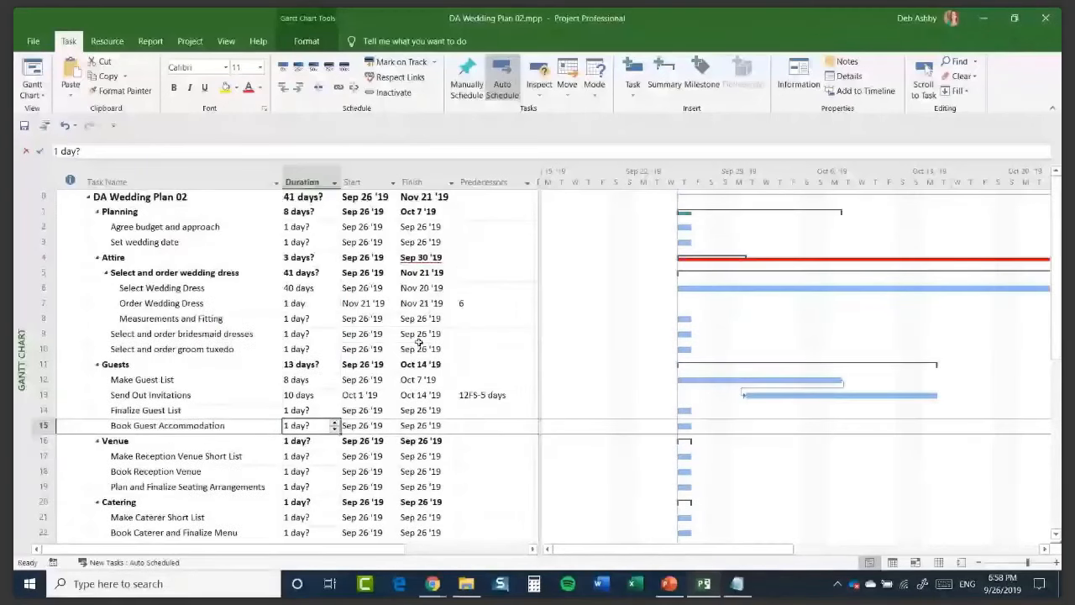
{"action": "scroll", "coordinate": [419, 343], "scroll_direction": "down", "scroll_amount": 1}
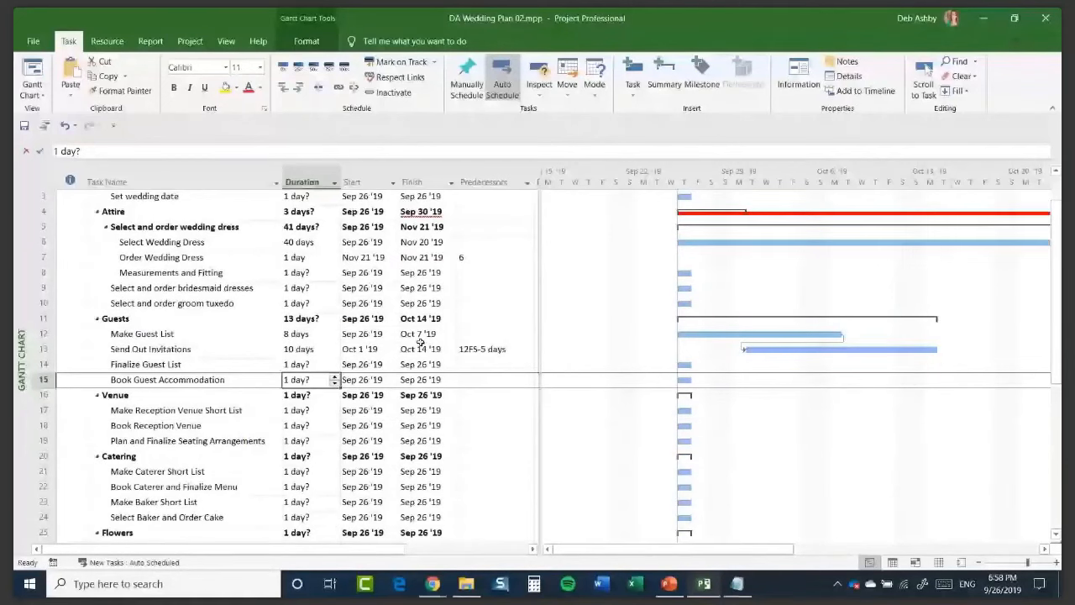
{"action": "scroll", "coordinate": [419, 343], "scroll_direction": "up", "scroll_amount": 1}
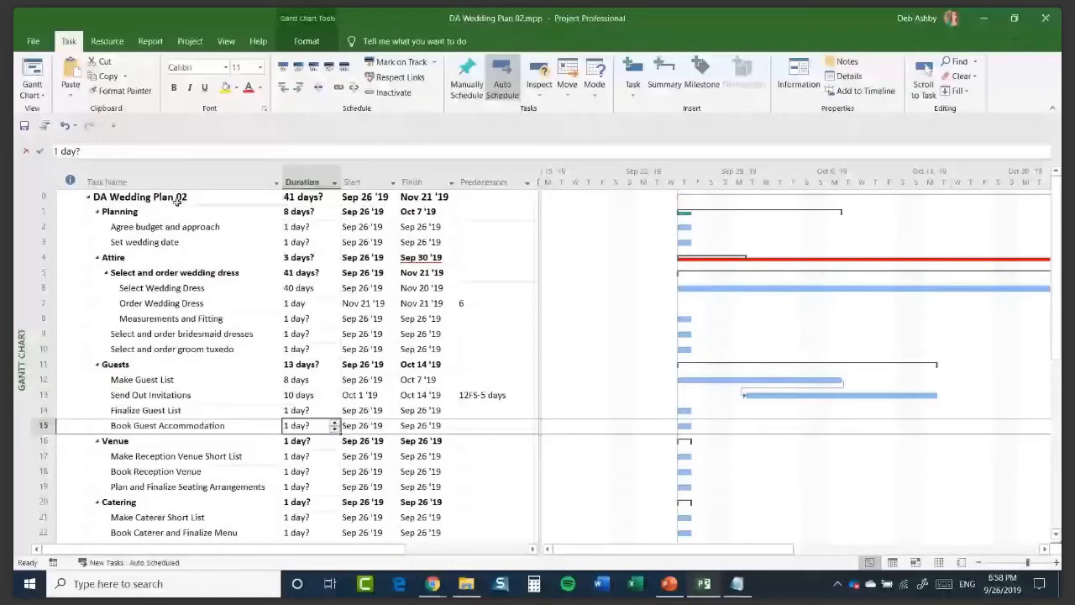
{"action": "left_click", "coordinate": [290, 198]}
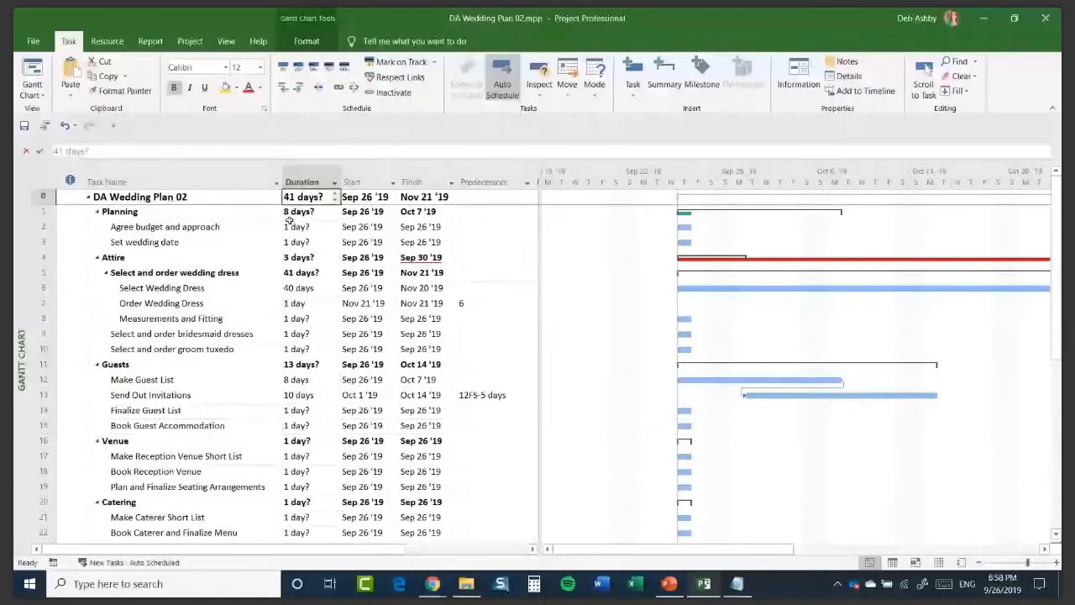
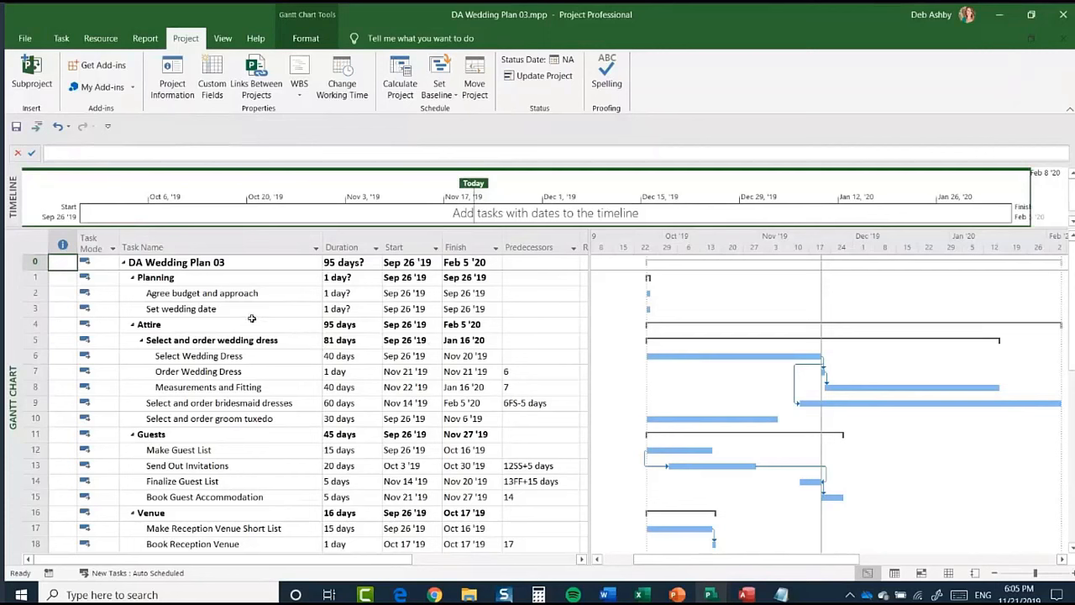
Step: Review the Planning, Attire and Guests summary tasks, the Planning subtasks and the Gantt bars in DA Wedding Plan 03
{"action": "left_click", "coordinate": [34, 277]}
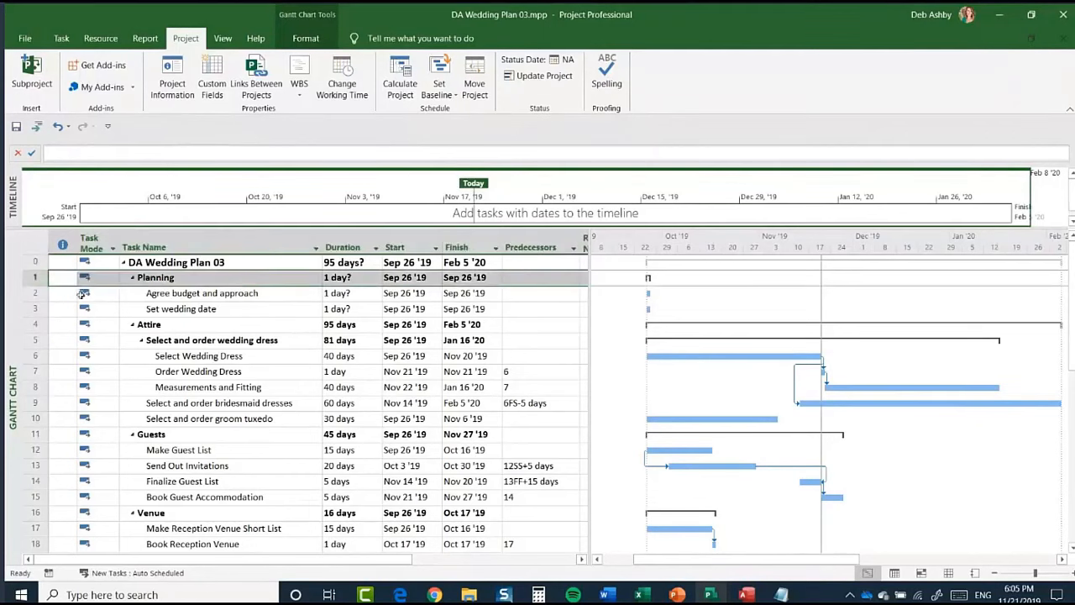
{"action": "left_click", "coordinate": [34, 326]}
{"action": "left_click", "coordinate": [35, 433]}
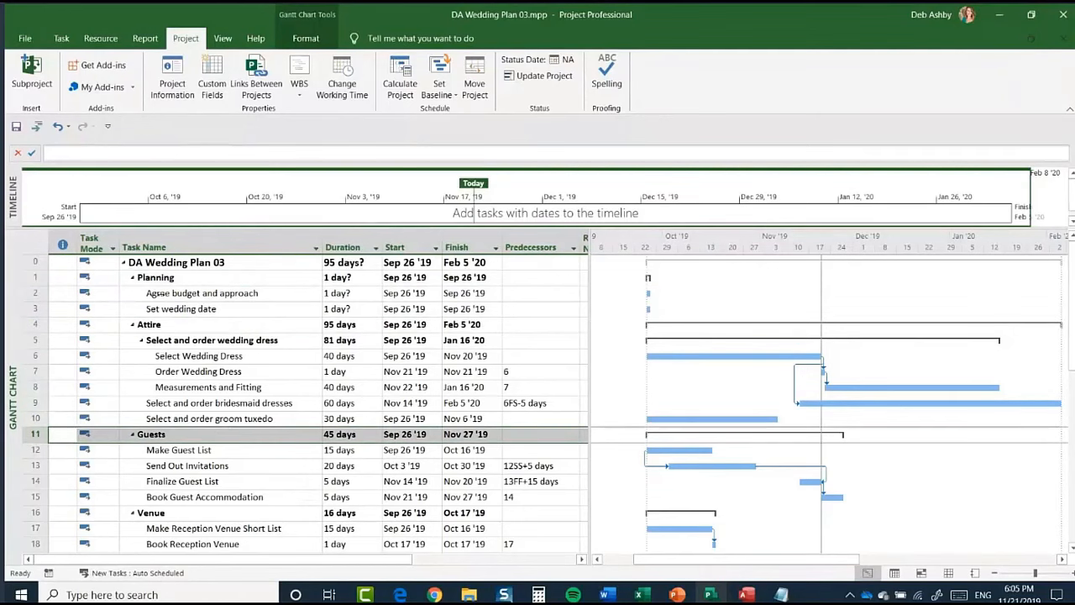
{"action": "left_click", "coordinate": [157, 293]}
{"action": "left_click", "coordinate": [164, 308]}
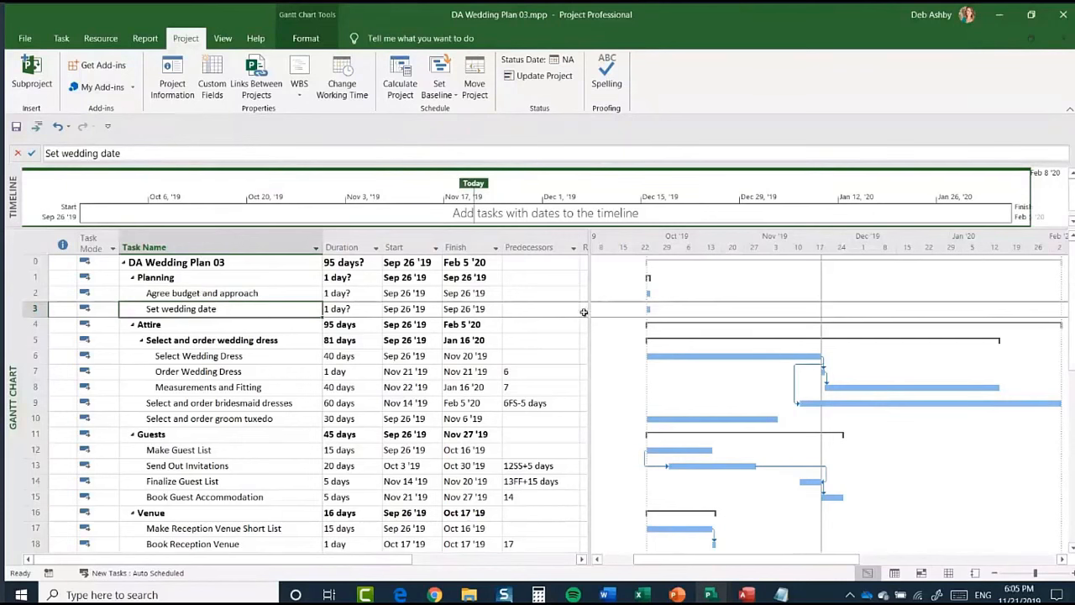
{"action": "left_click_drag", "start_coordinate": [590, 299], "coordinate": [579, 299]}
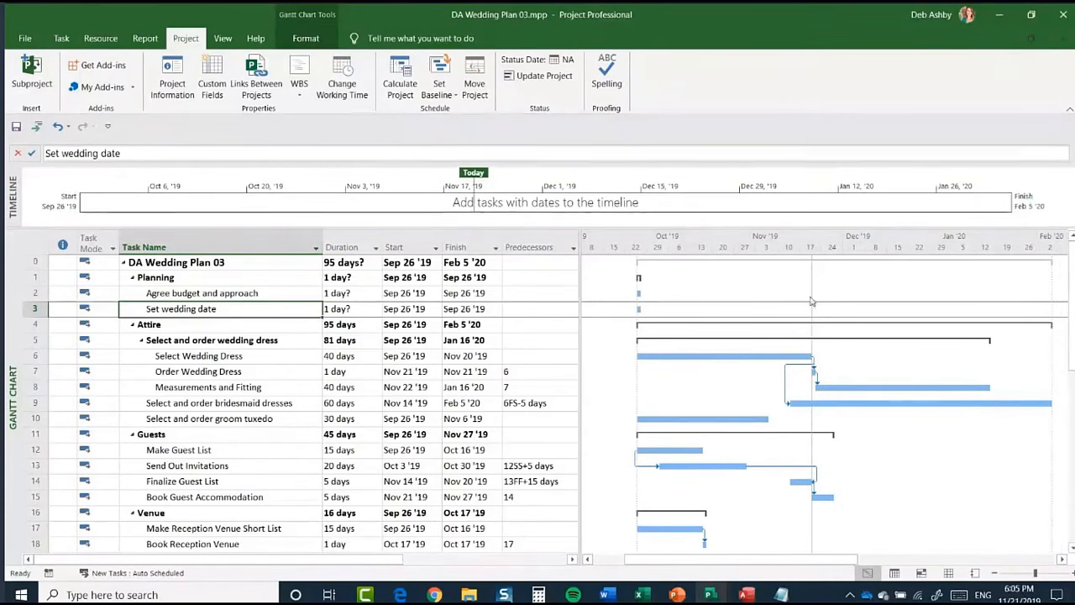
{"action": "scroll", "coordinate": [1072, 317], "scroll_direction": "down", "scroll_amount": 3}
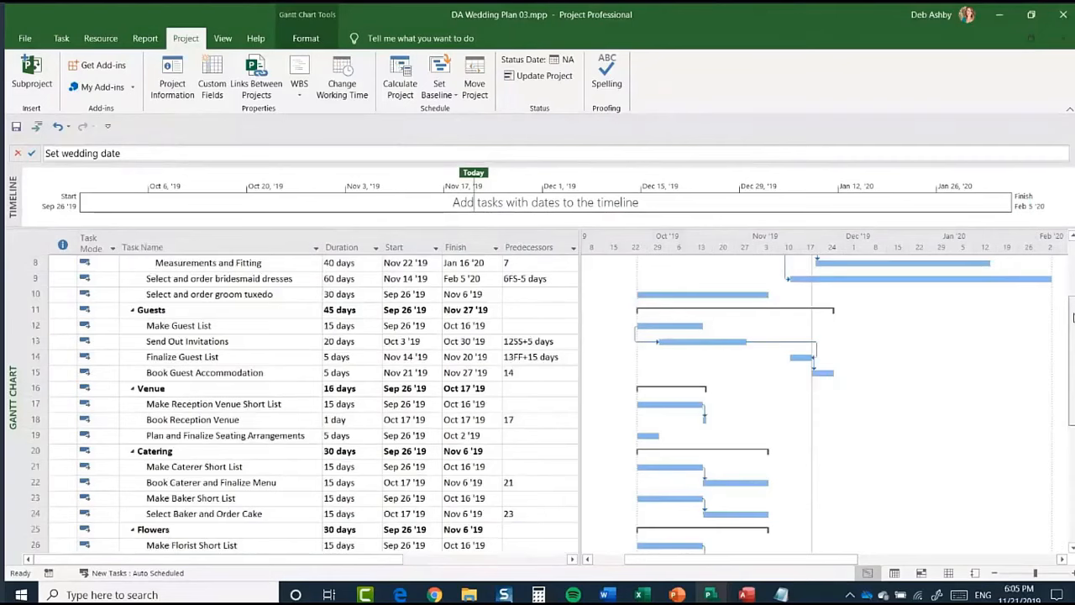
{"action": "scroll", "coordinate": [1072, 317], "scroll_direction": "up", "scroll_amount": 3}
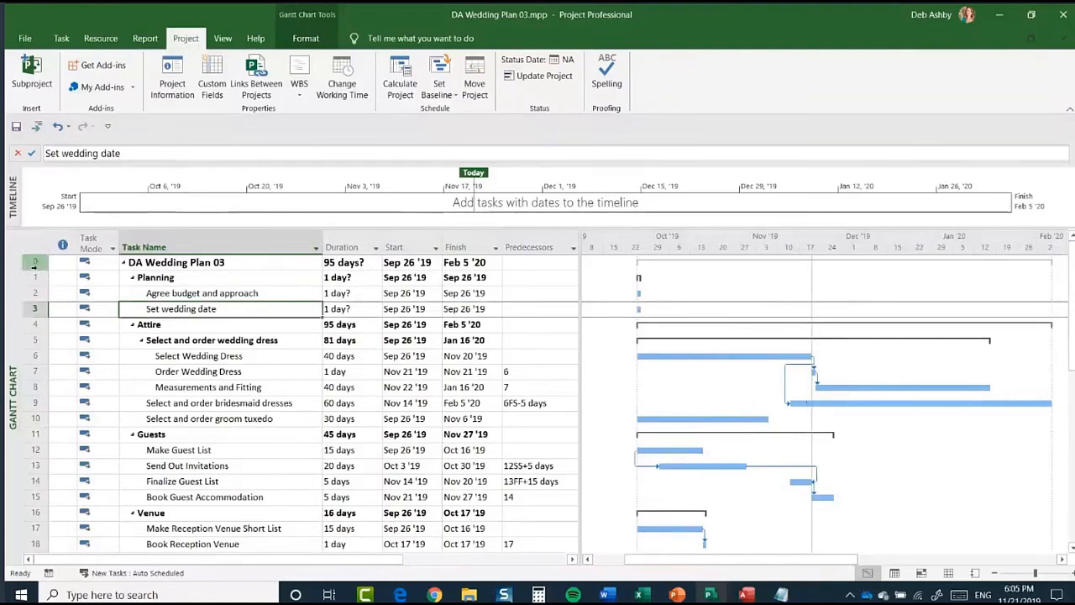
Step: Examine the project summary row and the task predecessors, focusing on Measurements and Fitting and Send Out Invitations
{"action": "left_click", "coordinate": [35, 263]}
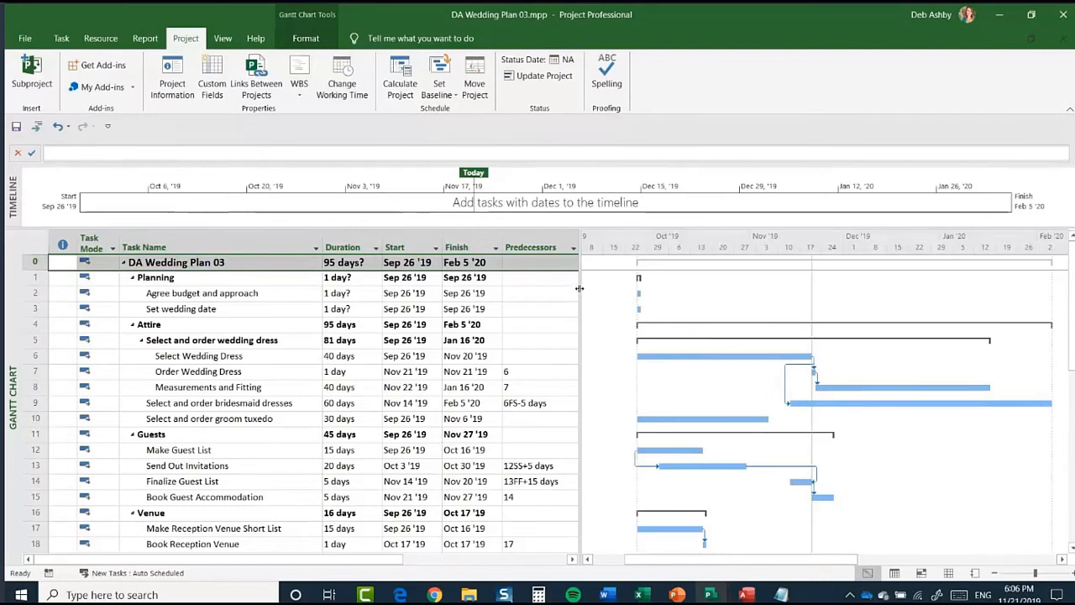
{"action": "left_click_drag", "start_coordinate": [580, 288], "coordinate": [593, 288]}
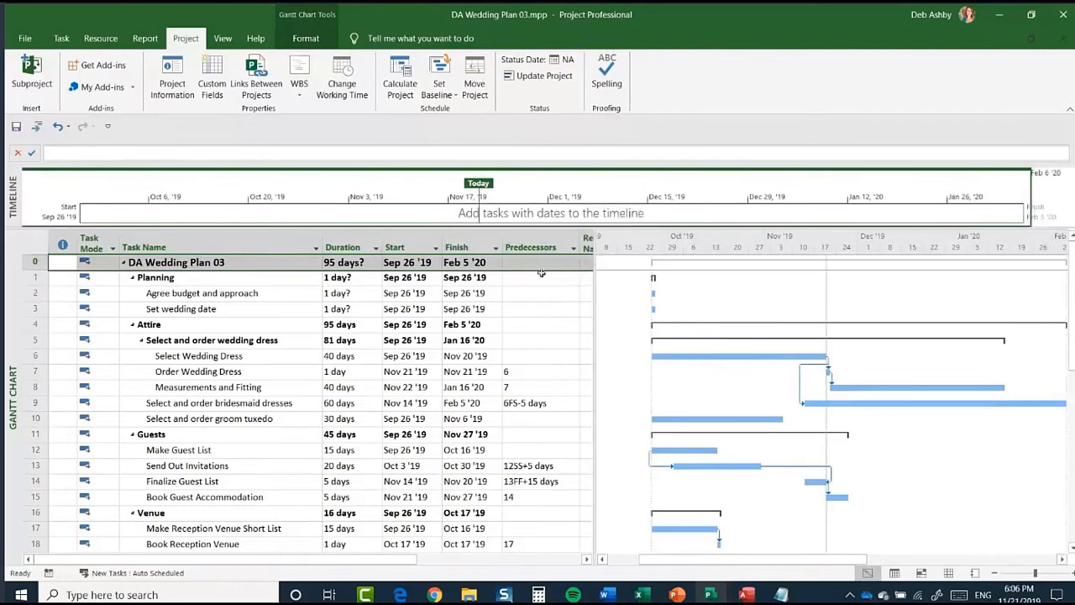
{"action": "left_click", "coordinate": [545, 240]}
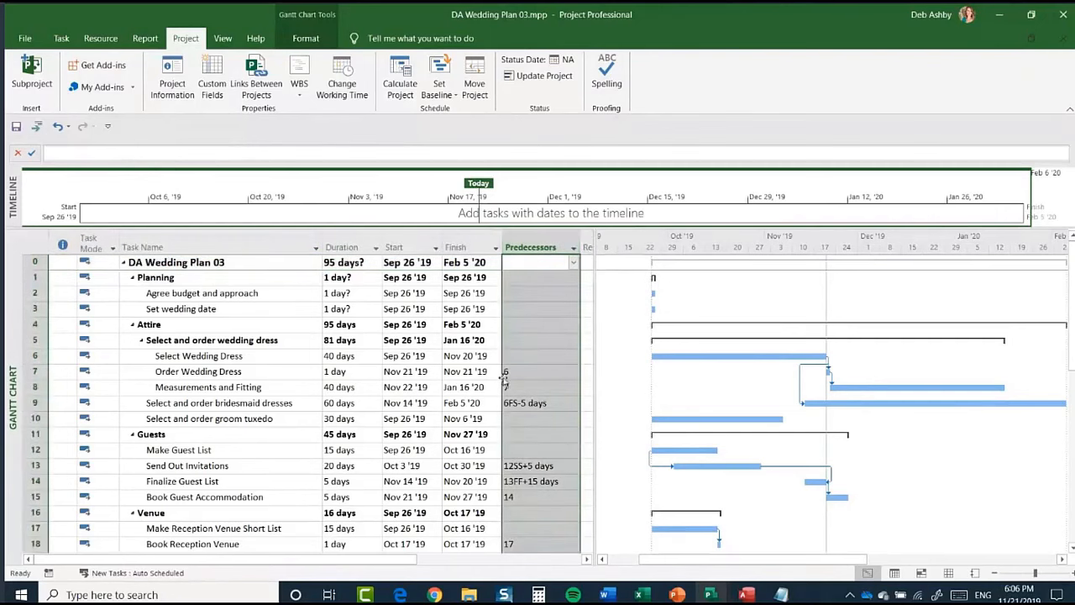
{"action": "left_click", "coordinate": [182, 389]}
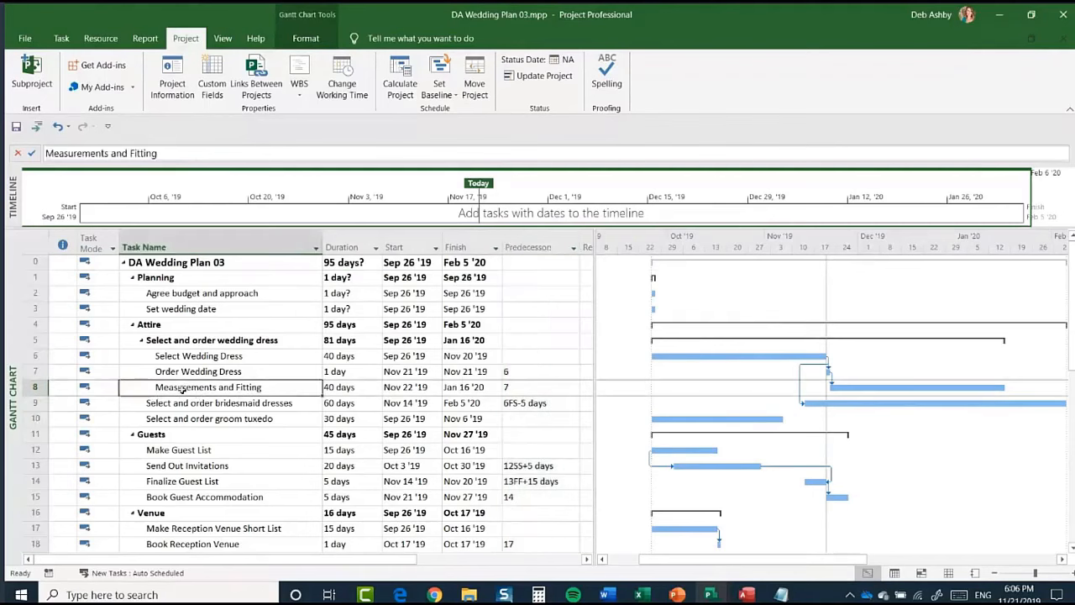
{"action": "left_click", "coordinate": [35, 388]}
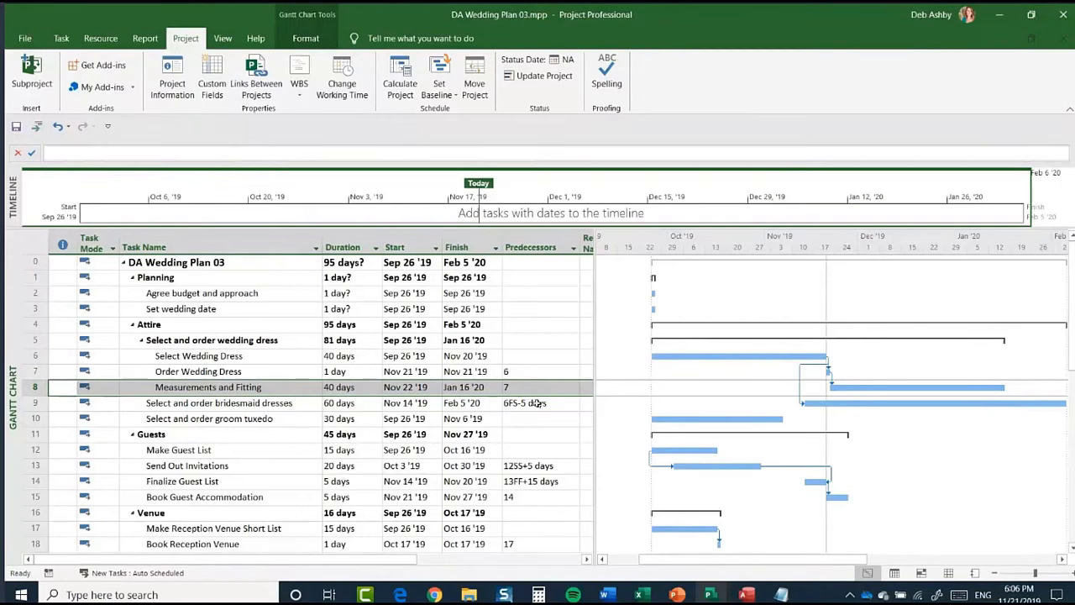
{"action": "scroll", "coordinate": [530, 361], "scroll_direction": "down", "scroll_amount": 1}
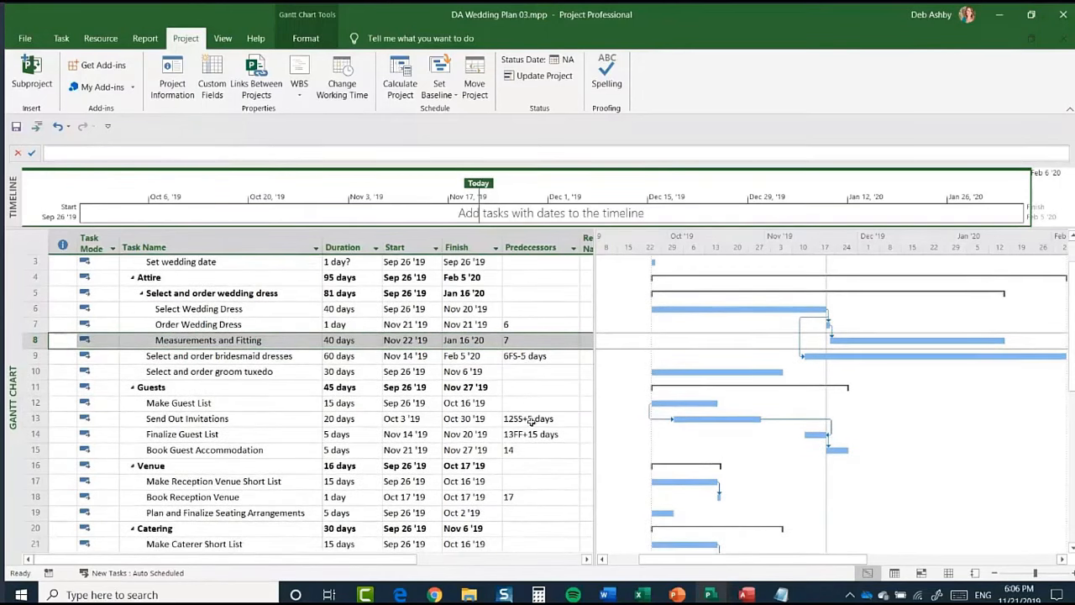
{"action": "scroll", "coordinate": [534, 418], "scroll_direction": "down", "scroll_amount": 1}
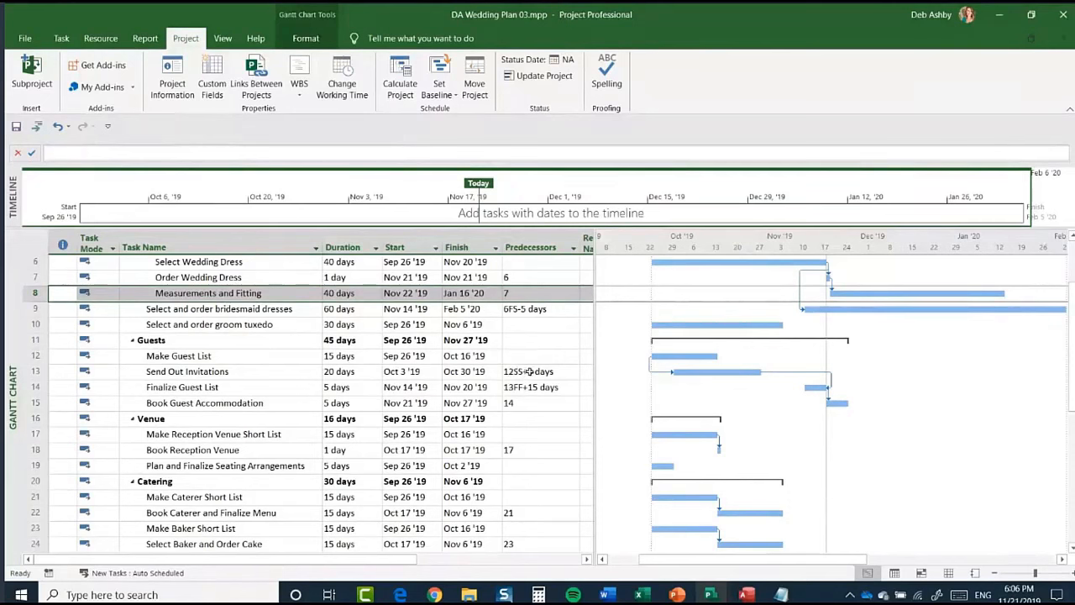
{"action": "left_click", "coordinate": [37, 373]}
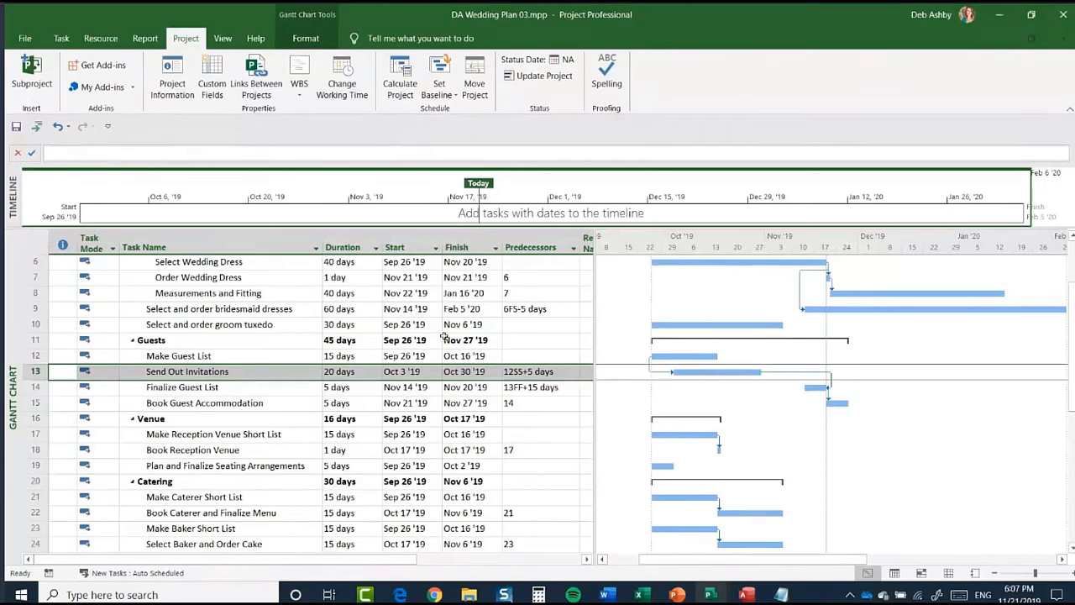
Step: Look through the durations and predecessor links of the whole plan, from Planning down to Honeymoon
{"action": "scroll", "coordinate": [535, 325], "scroll_direction": "up", "scroll_amount": 2}
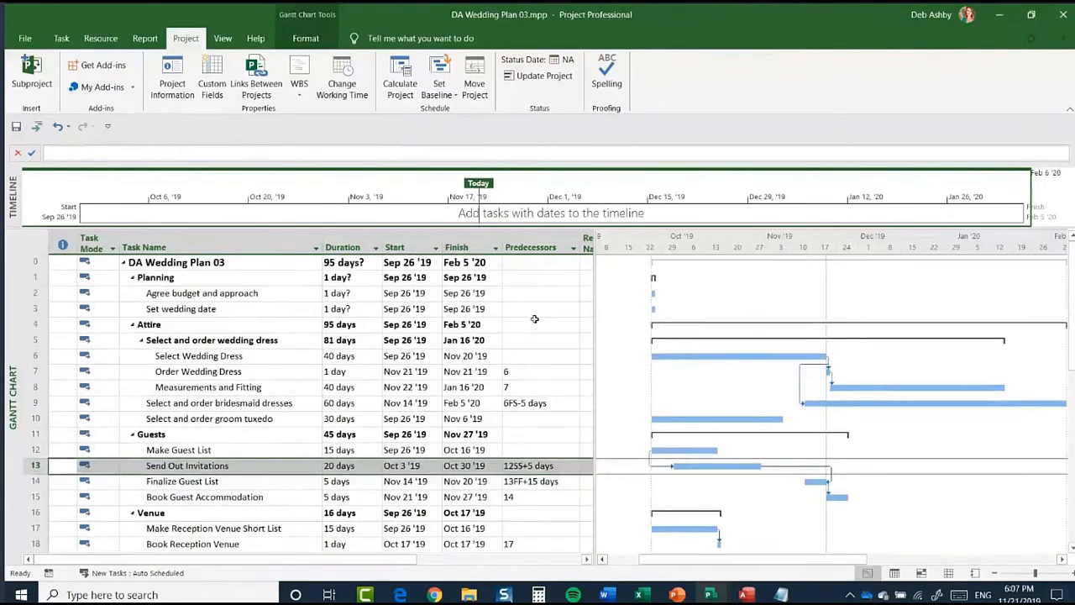
{"action": "scroll", "coordinate": [535, 319], "scroll_direction": "down", "scroll_amount": 5}
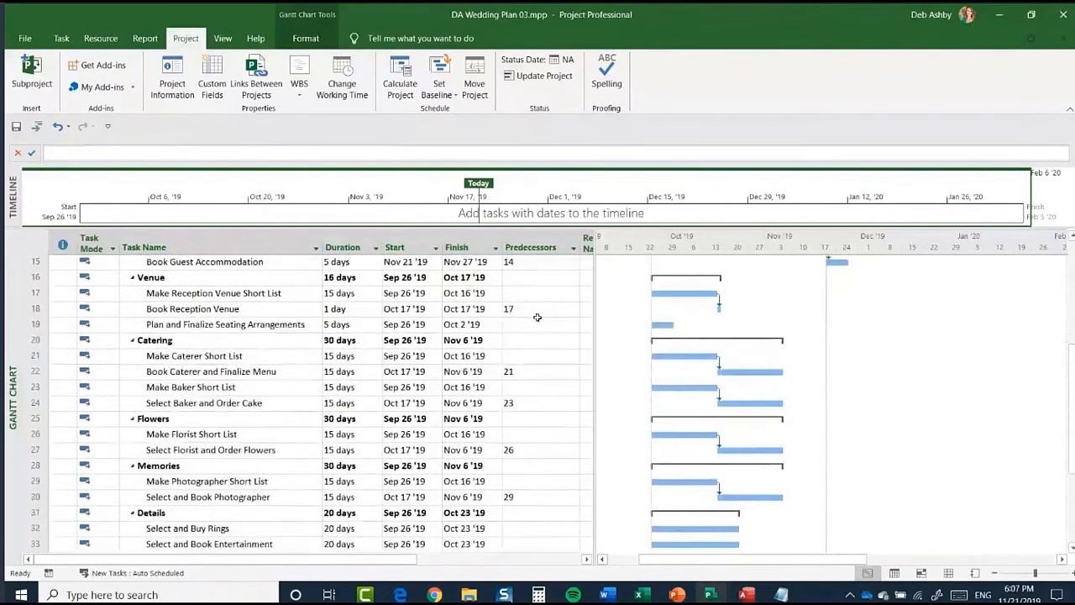
{"action": "scroll", "coordinate": [537, 267], "scroll_direction": "down", "scroll_amount": 2}
{"action": "scroll", "coordinate": [548, 422], "scroll_direction": "down", "scroll_amount": 3}
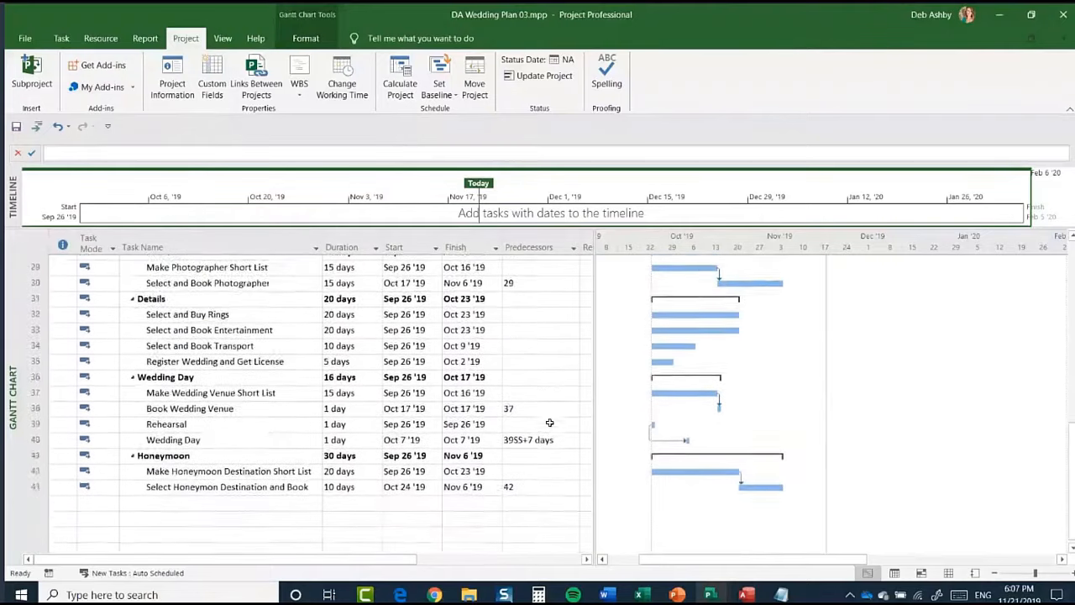
{"action": "scroll", "coordinate": [549, 422], "scroll_direction": "up", "scroll_amount": 7}
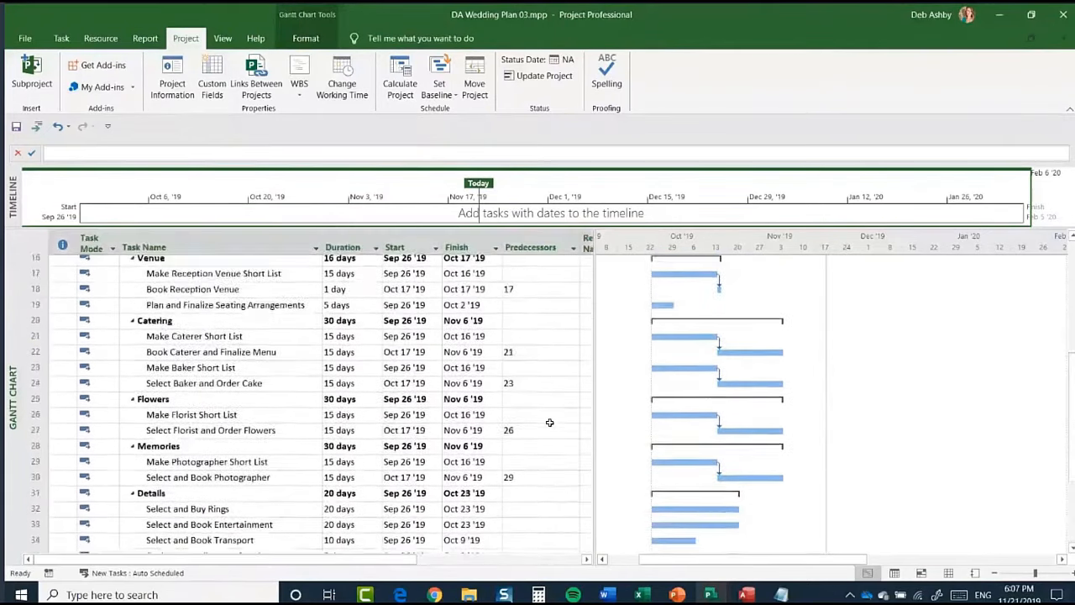
{"action": "scroll", "coordinate": [549, 421], "scroll_direction": "up", "scroll_amount": 3}
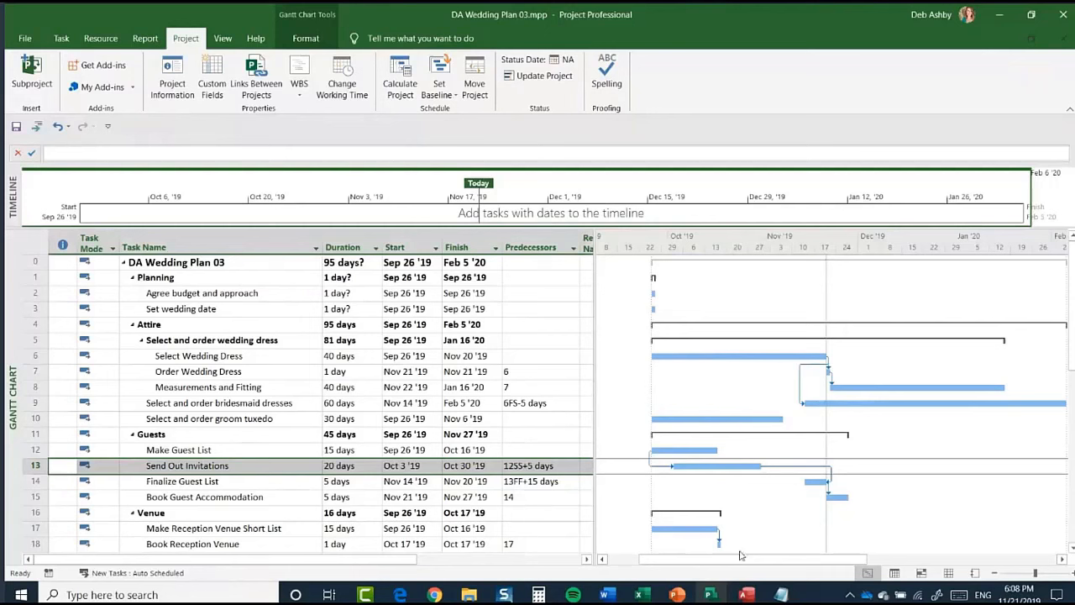
Step: Examine the Gantt bars across the full project timeline and the tasks from Planning to Honeymoon, focusing on the Wedding Day task
{"action": "left_click_drag", "start_coordinate": [740, 559], "coordinate": [899, 568]}
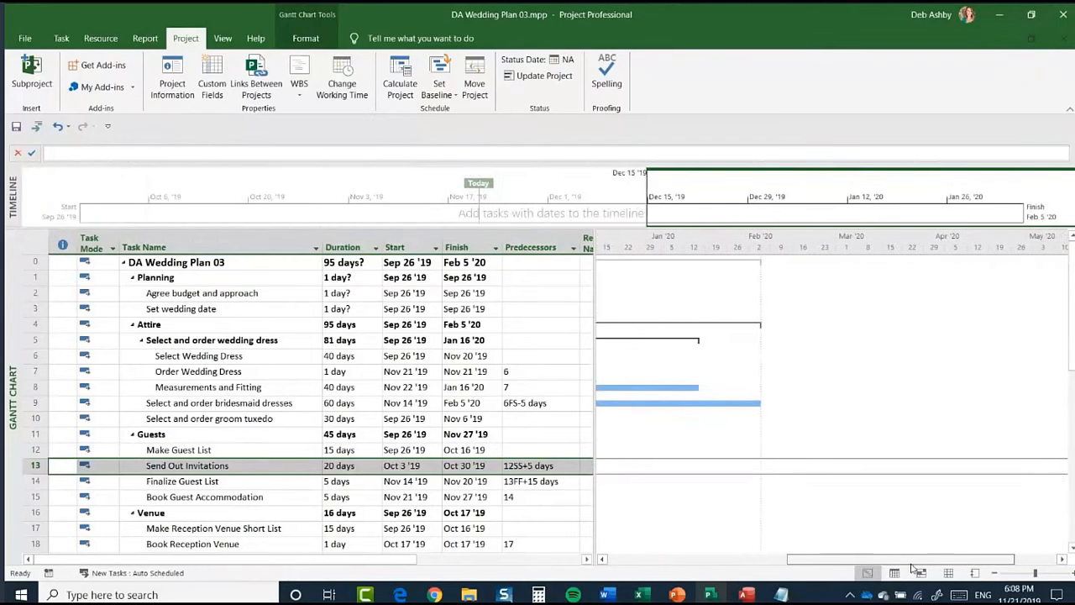
{"action": "left_click_drag", "start_coordinate": [911, 563], "coordinate": [743, 549]}
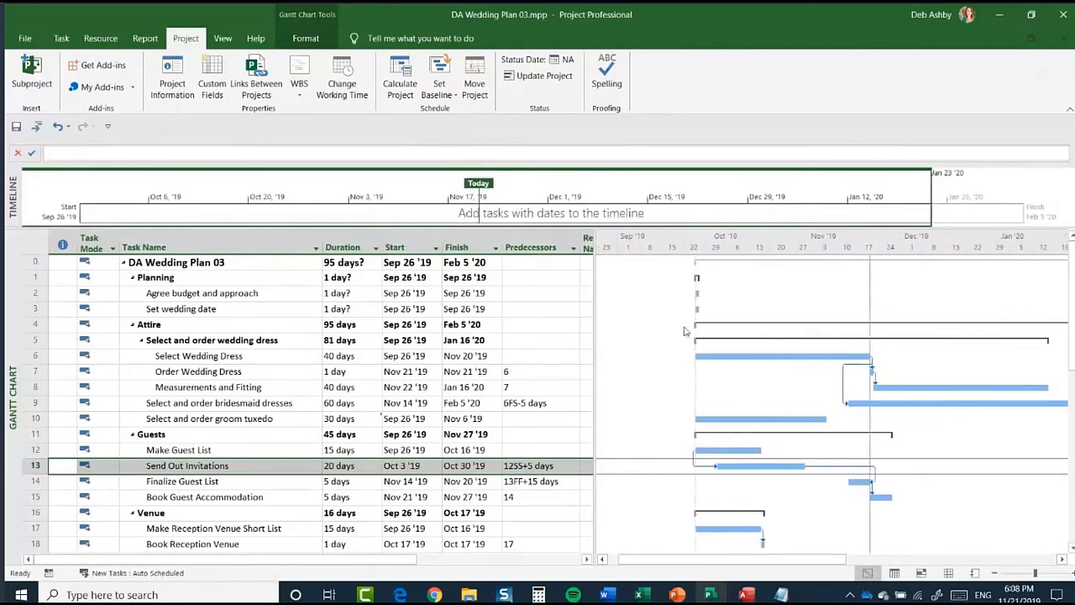
{"action": "mouse_move", "coordinate": [849, 359]}
{"action": "scroll", "coordinate": [303, 379], "scroll_direction": "down", "scroll_amount": 5}
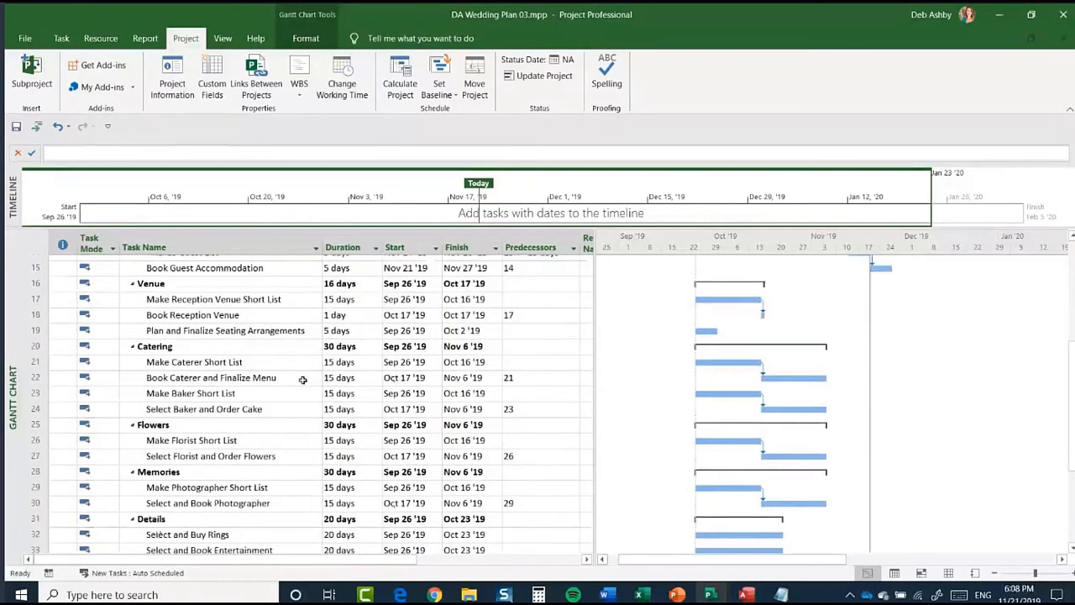
{"action": "scroll", "coordinate": [302, 380], "scroll_direction": "down", "scroll_amount": 7}
{"action": "scroll", "coordinate": [302, 380], "scroll_direction": "up", "scroll_amount": 1}
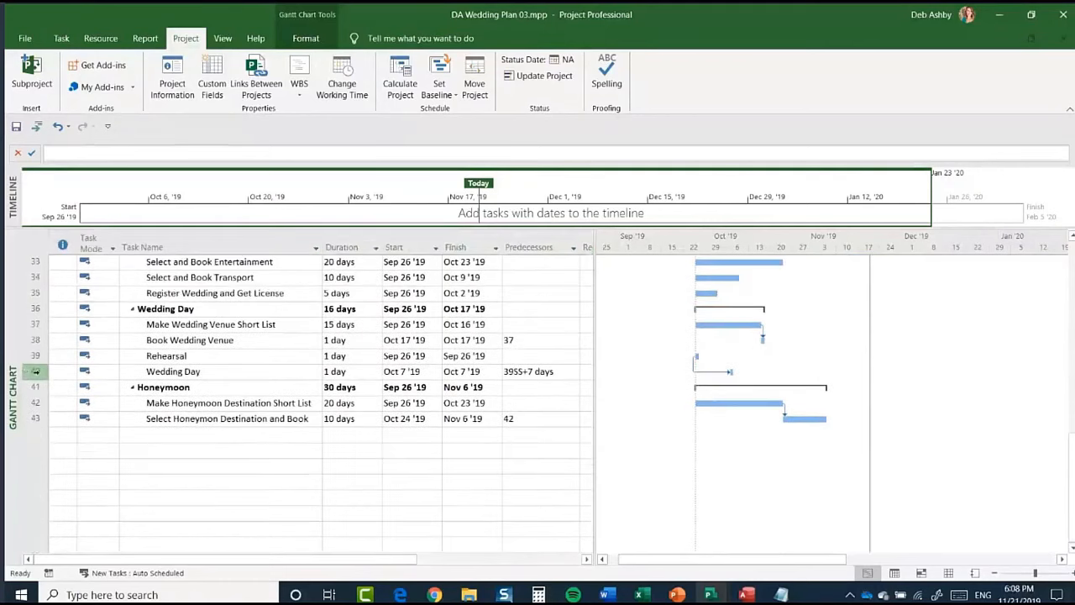
{"action": "left_click", "coordinate": [35, 372]}
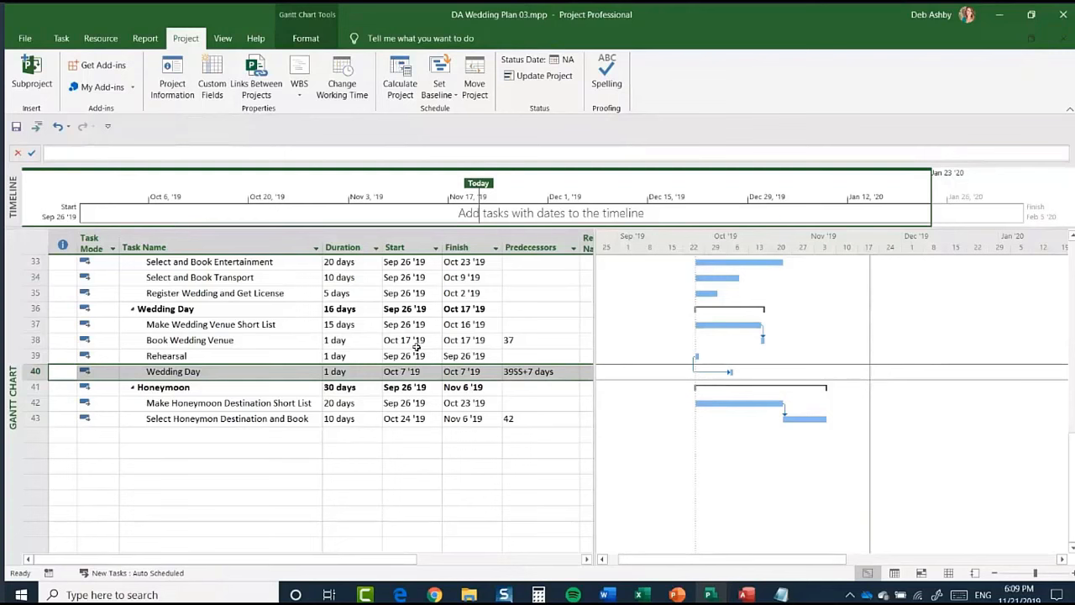
{"action": "scroll", "coordinate": [305, 349], "scroll_direction": "up", "scroll_amount": 5}
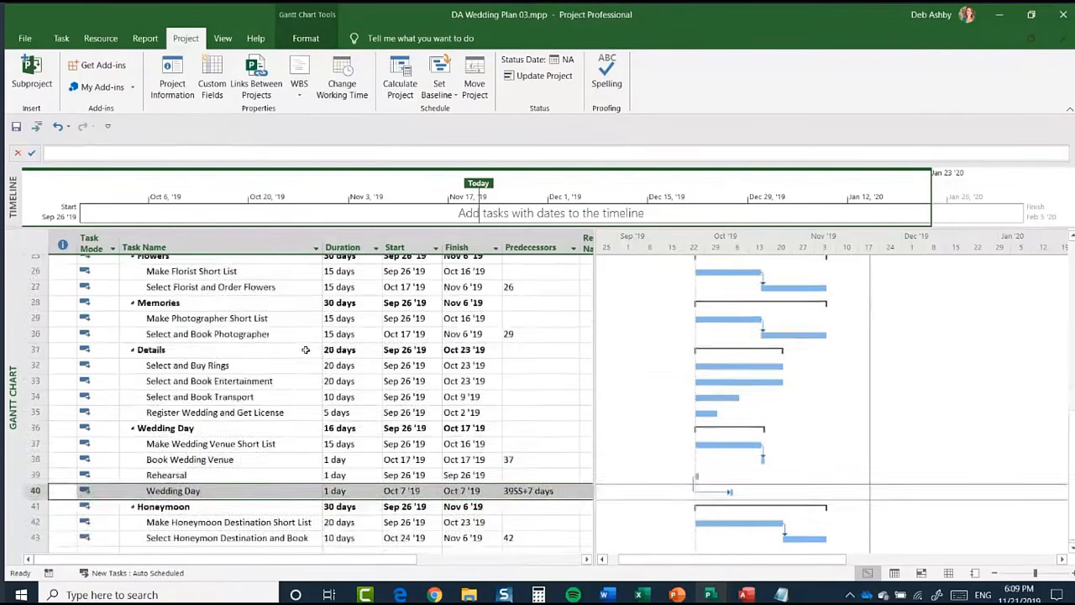
{"action": "scroll", "coordinate": [305, 350], "scroll_direction": "up", "scroll_amount": 4}
{"action": "scroll", "coordinate": [303, 350], "scroll_direction": "up", "scroll_amount": 2}
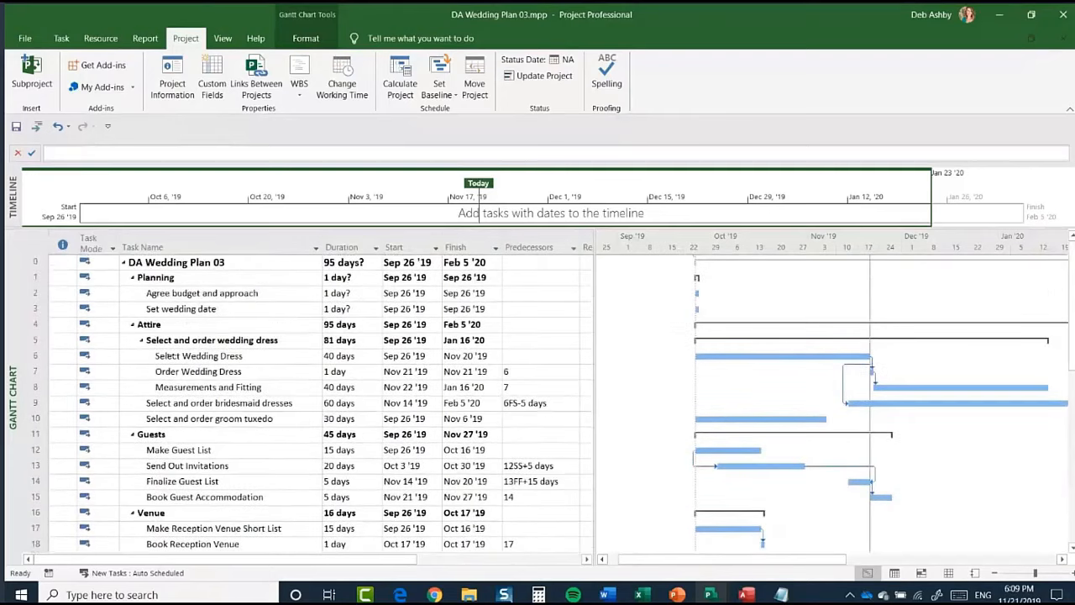
Step: Make Set wedding date depend on Book Reception Venue and Book Wedding Venue by entering the predecessors 18,38
{"action": "left_click", "coordinate": [33, 310]}
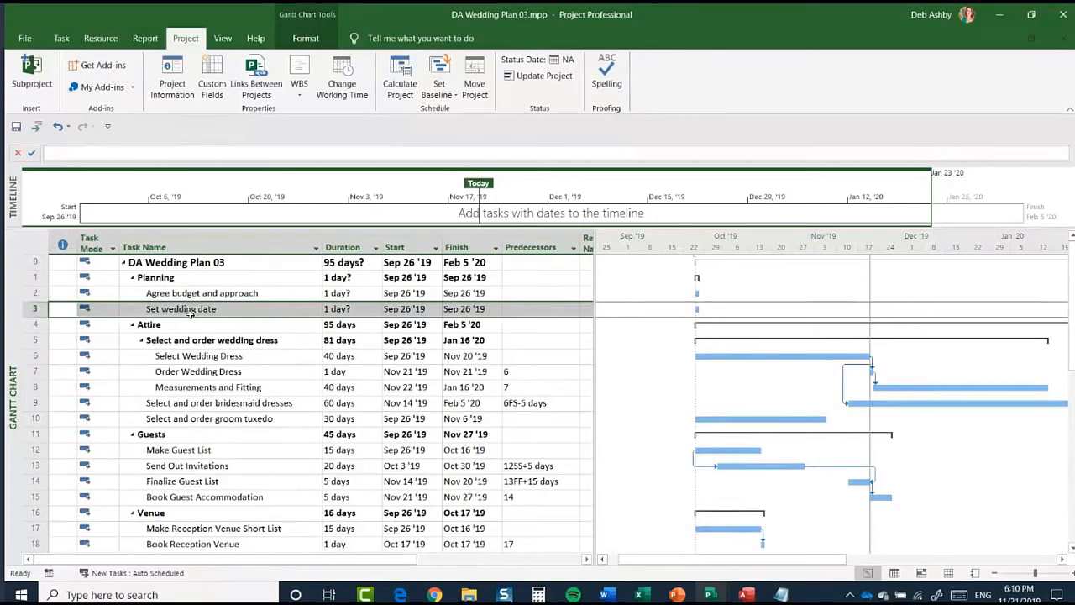
{"action": "scroll", "coordinate": [189, 313], "scroll_direction": "down", "scroll_amount": 2}
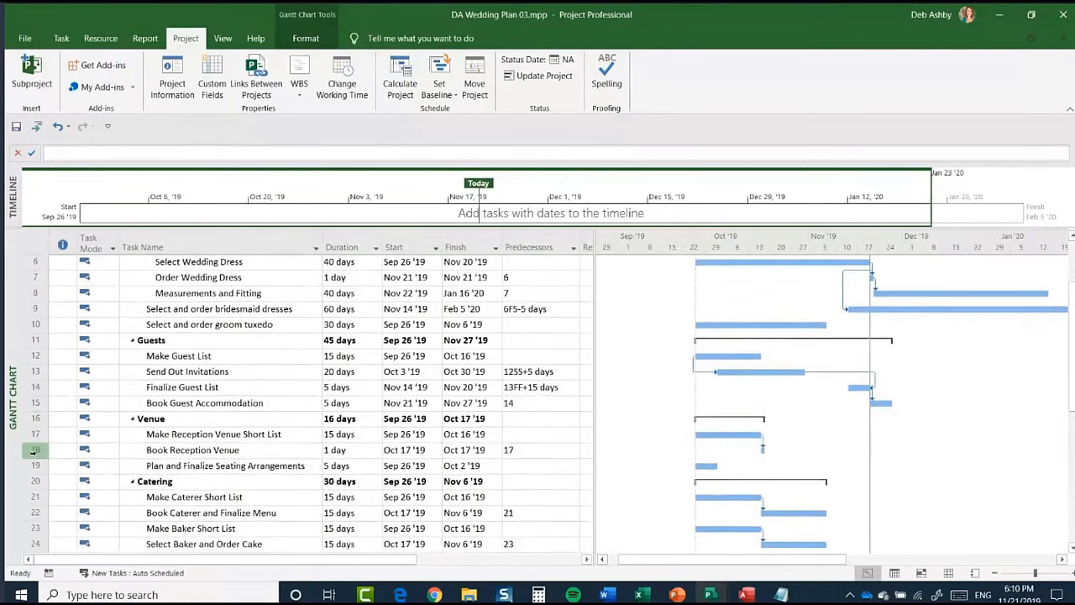
{"action": "left_click", "coordinate": [34, 450]}
{"action": "scroll", "coordinate": [228, 397], "scroll_direction": "down", "scroll_amount": 2}
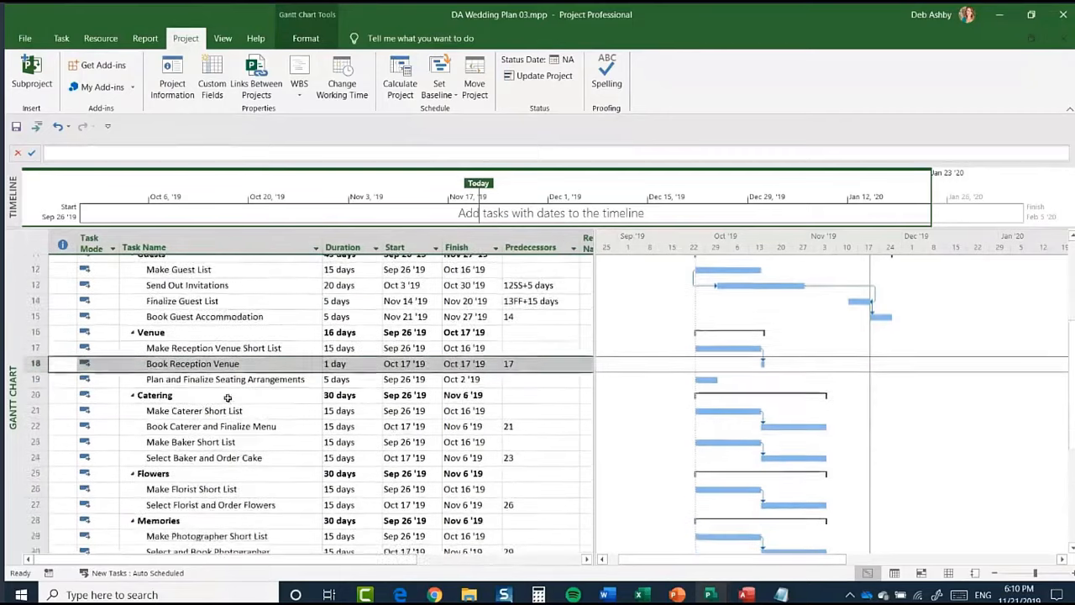
{"action": "scroll", "coordinate": [228, 397], "scroll_direction": "down", "scroll_amount": 4}
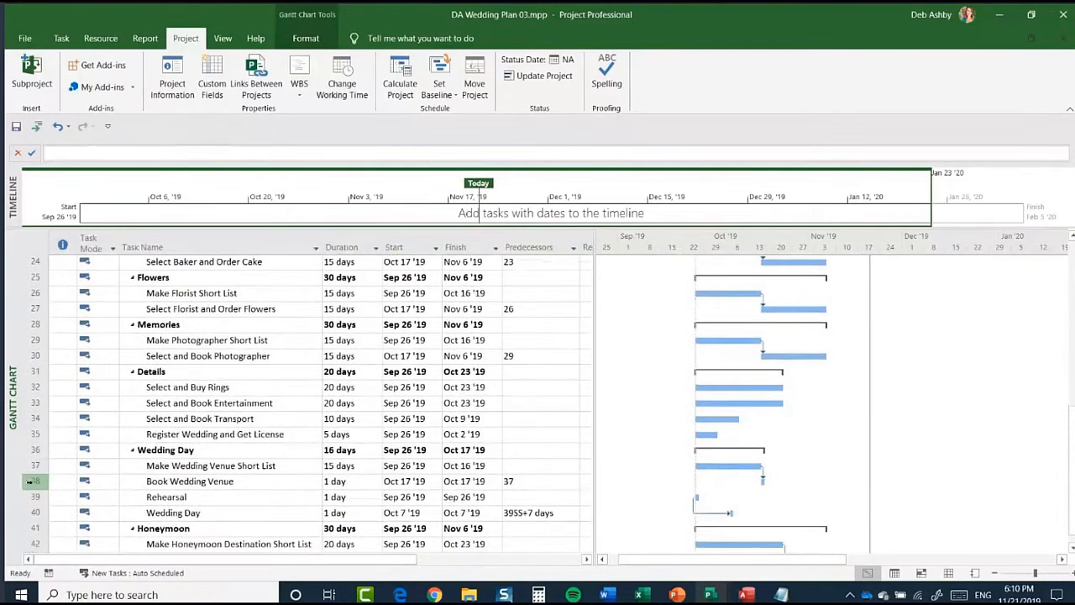
{"action": "left_click", "coordinate": [33, 480]}
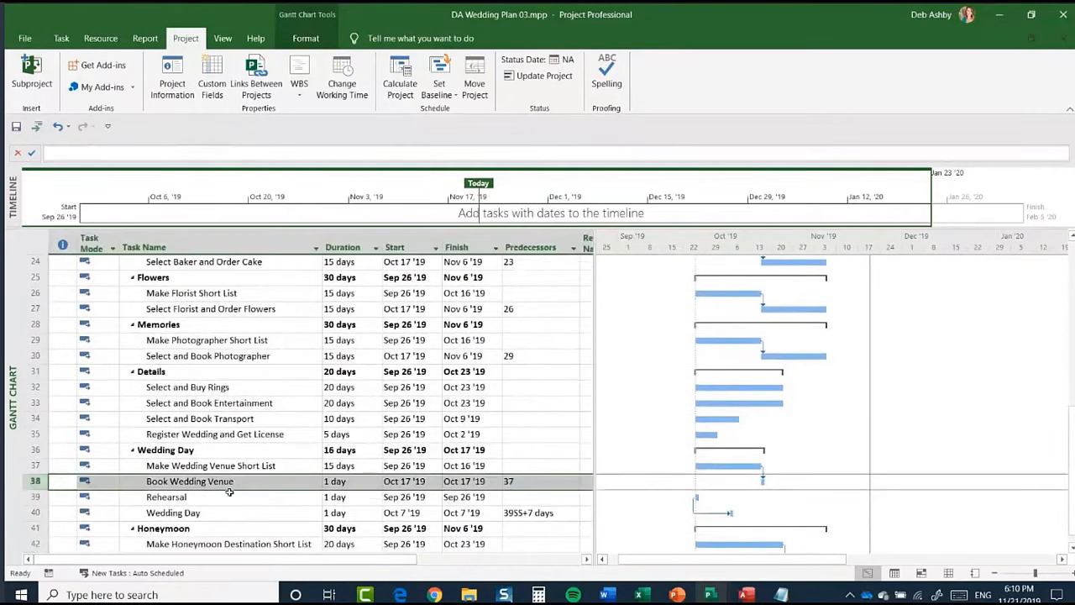
{"action": "scroll", "coordinate": [228, 492], "scroll_direction": "up", "scroll_amount": 8}
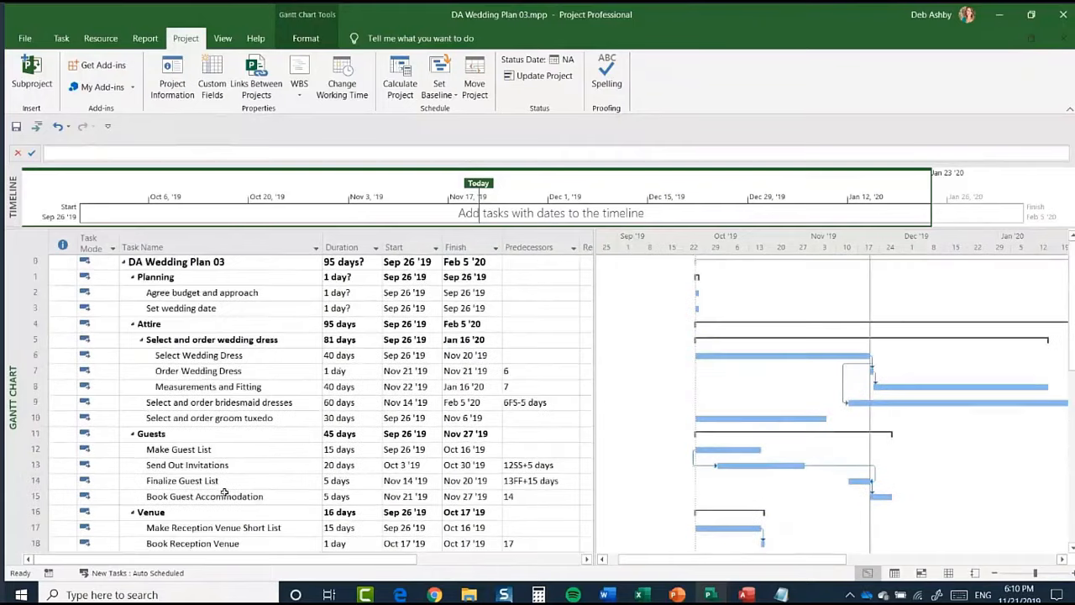
{"action": "left_click", "coordinate": [34, 309]}
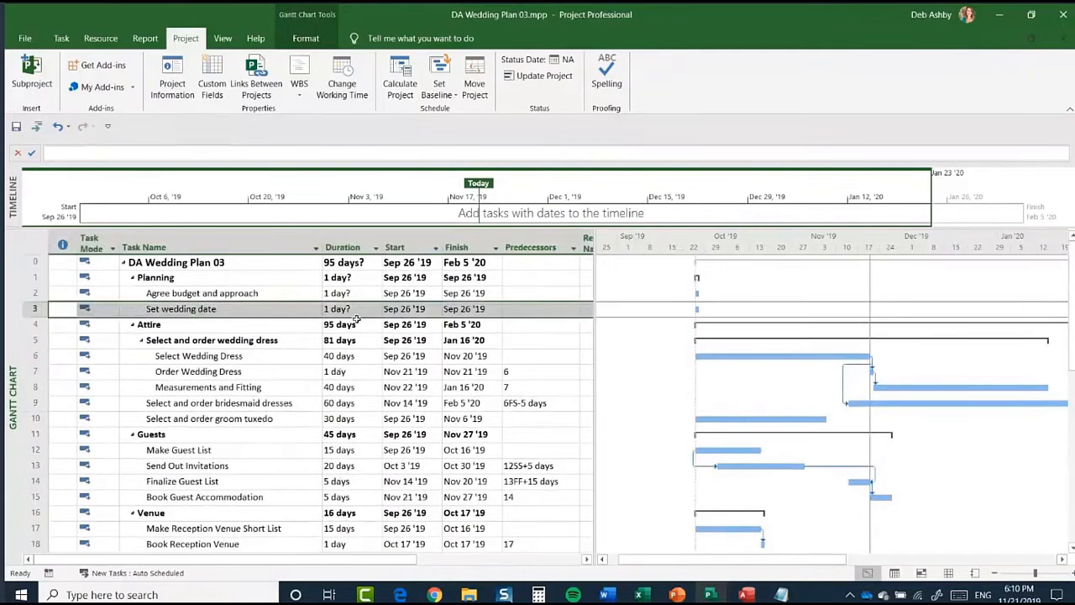
{"action": "left_click", "coordinate": [528, 311]}
{"action": "type", "text": "1"}
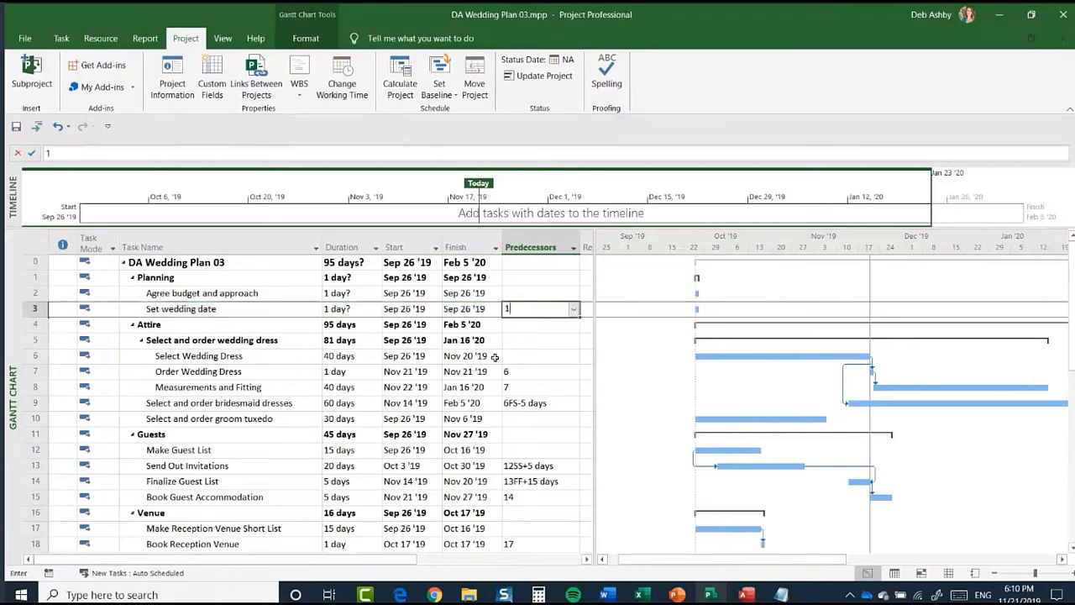
{"action": "type", "text": "8,"}
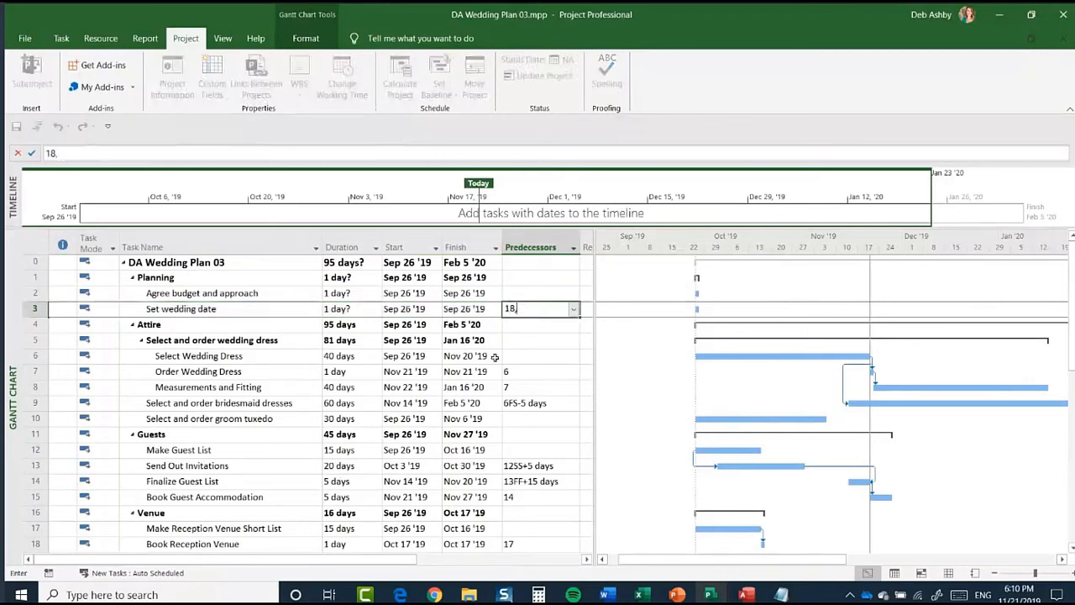
{"action": "type", "text": "38"}
{"action": "left_click", "coordinate": [523, 370]}
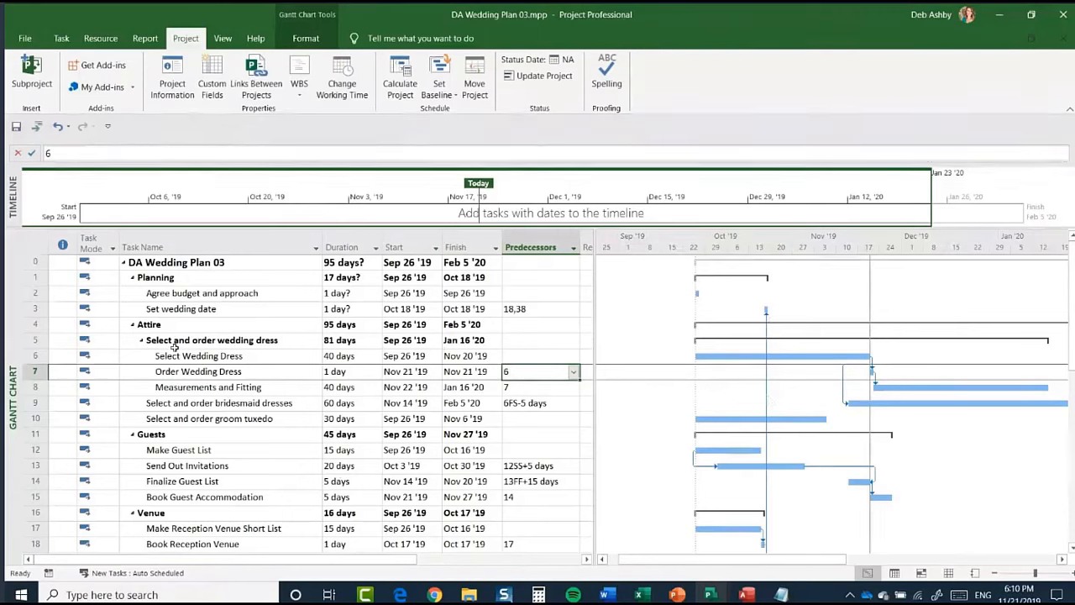
Step: Link Set wedding date to Send Out Invitations so that the invitations follow once the date is set
{"action": "left_click", "coordinate": [35, 309]}
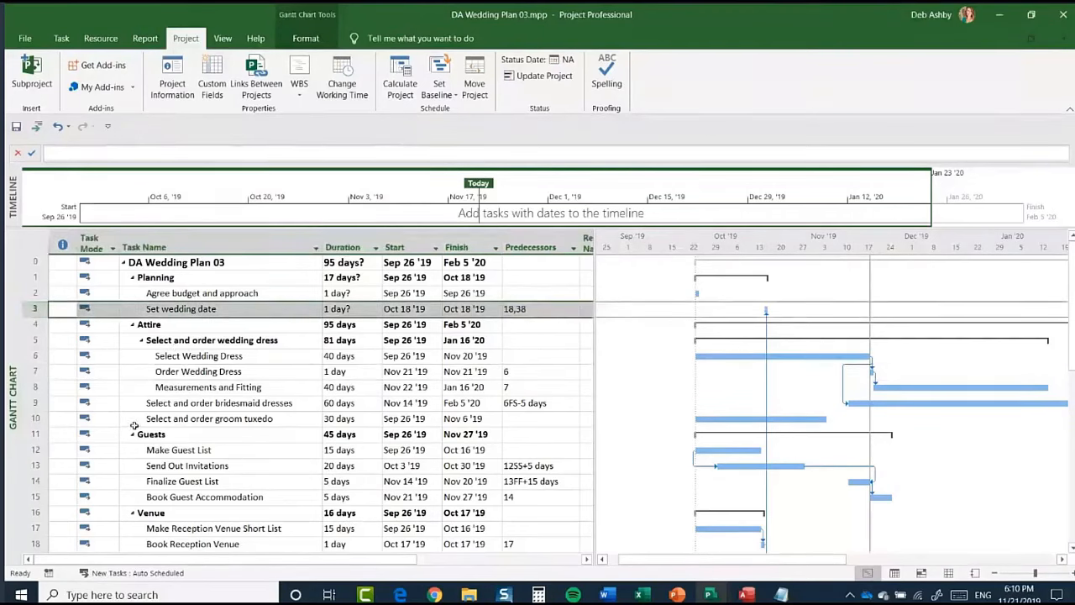
{"action": "left_click", "coordinate": [33, 465], "text": "ctrl"}
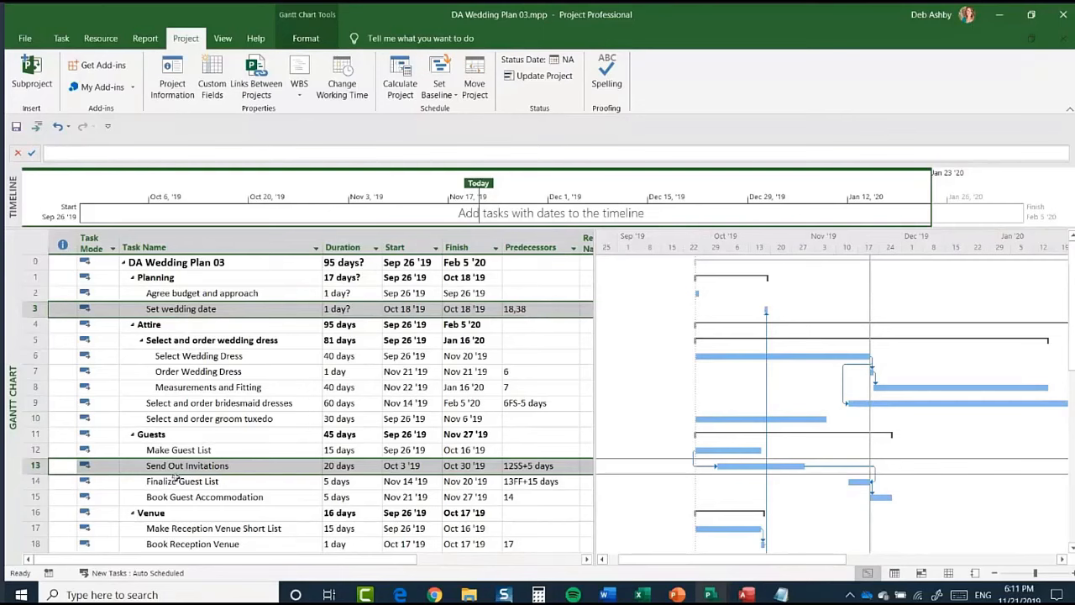
{"action": "left_click", "coordinate": [63, 38]}
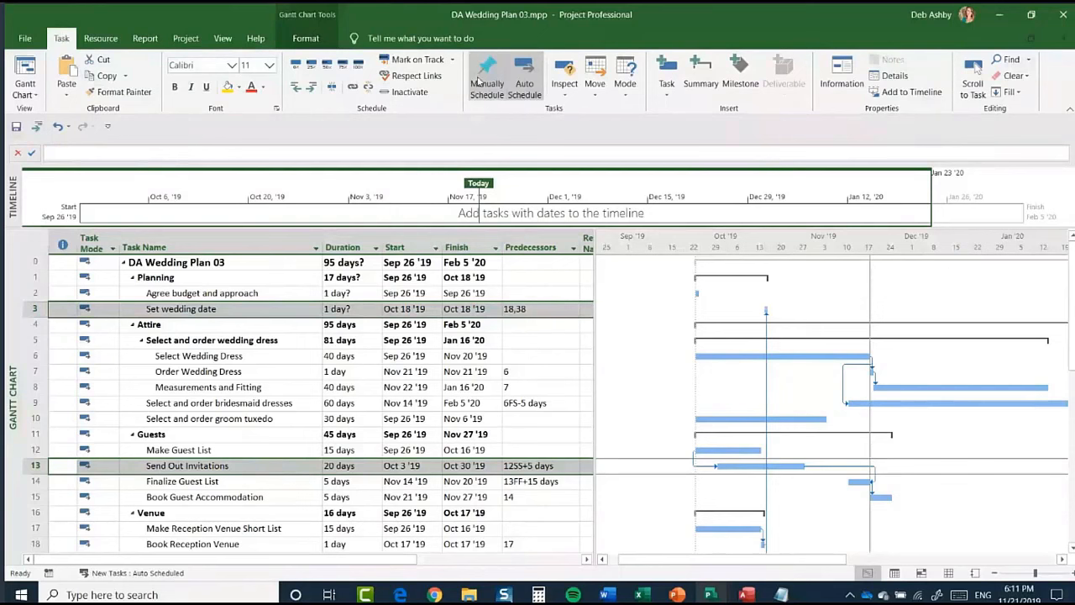
{"action": "left_click", "coordinate": [353, 88]}
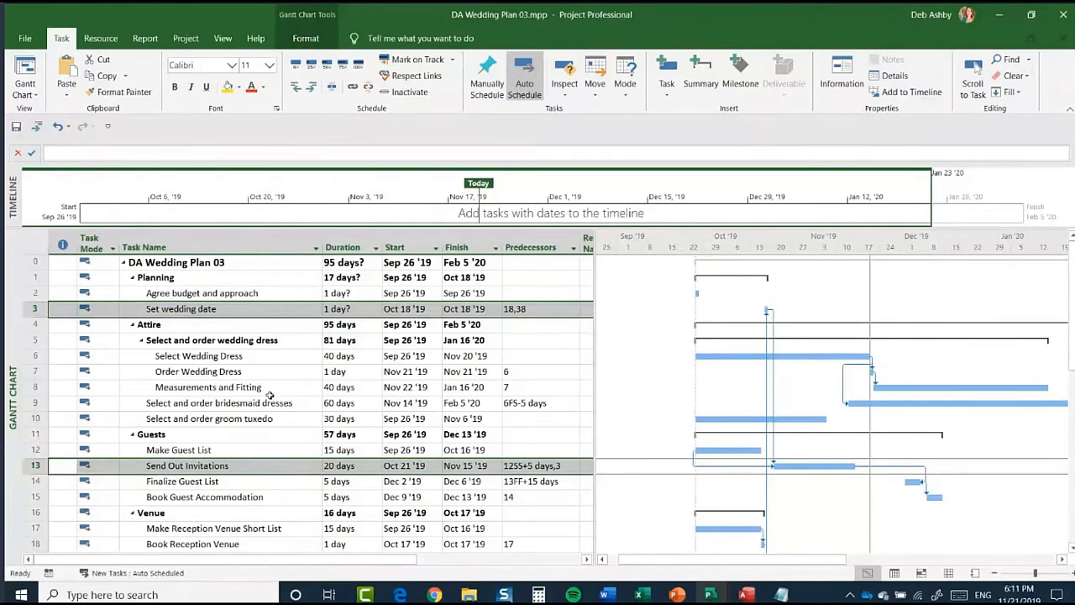
Step: Set the predecessor of Plan and Finalize Seating Arrangements to 14, the Finalize Guest List task
{"action": "scroll", "coordinate": [269, 395], "scroll_direction": "down", "scroll_amount": 3}
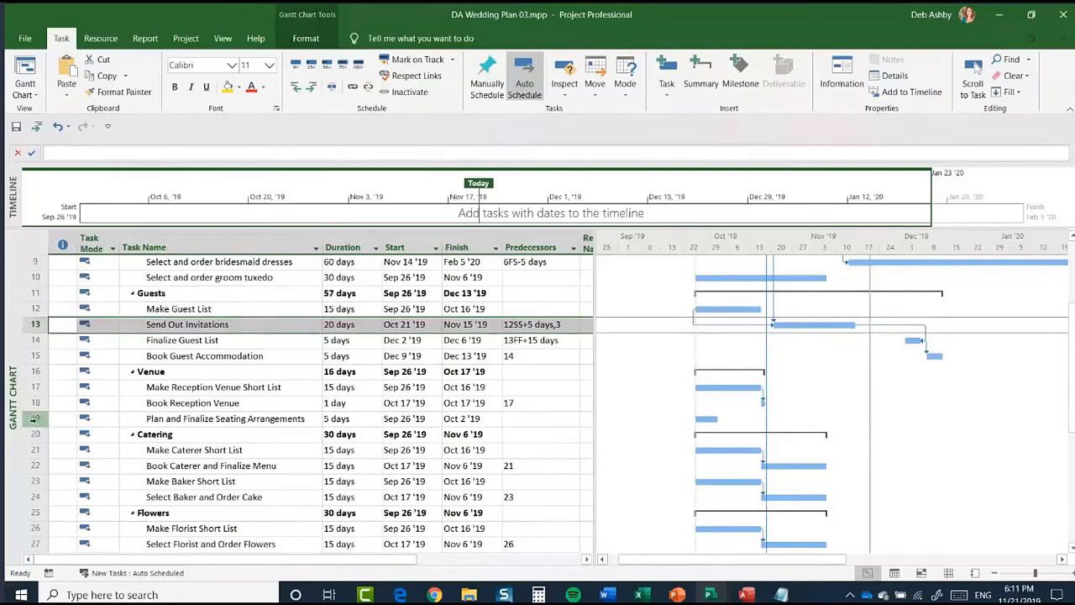
{"action": "left_click", "coordinate": [34, 418]}
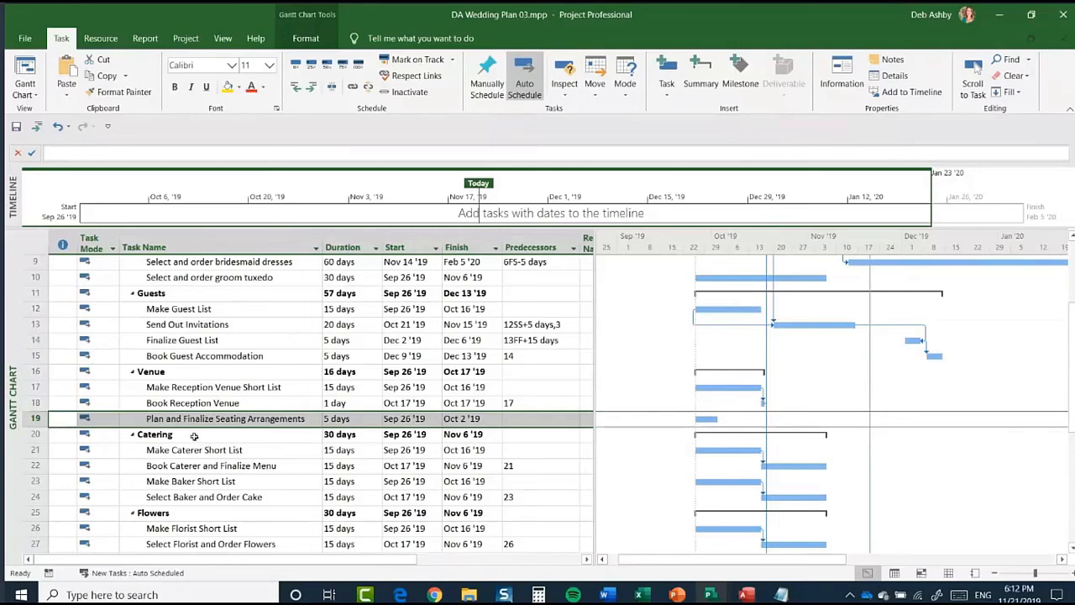
{"action": "left_click", "coordinate": [523, 419]}
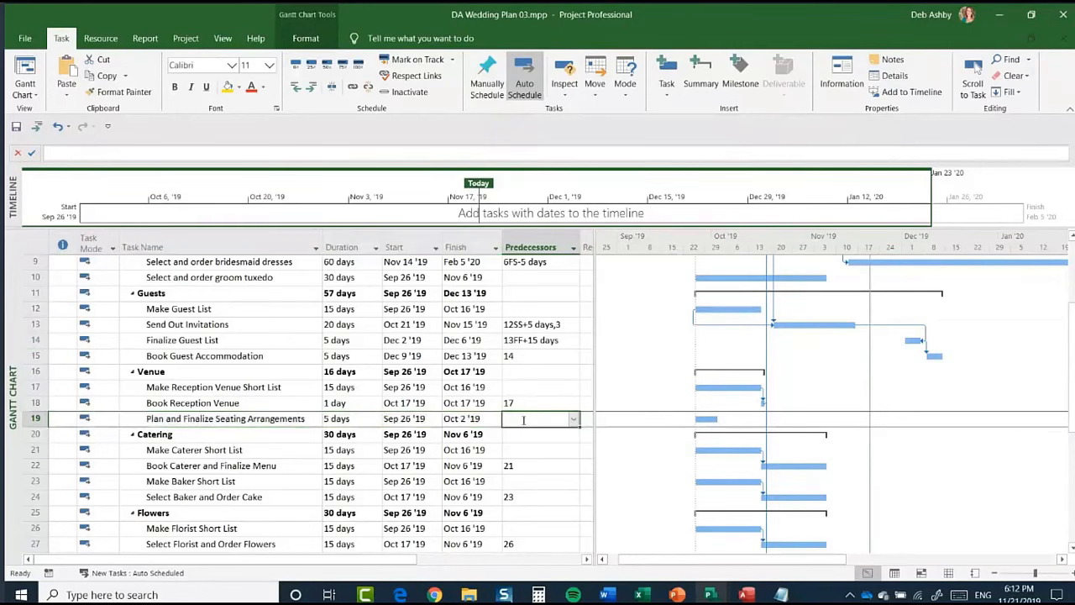
{"action": "type", "text": "14"}
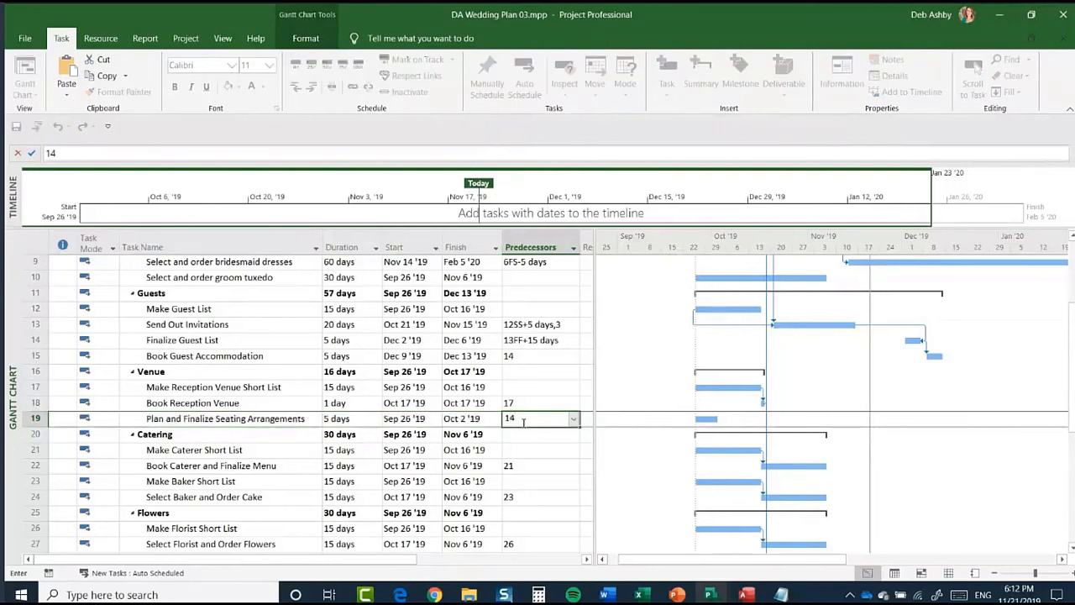
{"action": "left_click", "coordinate": [536, 450]}
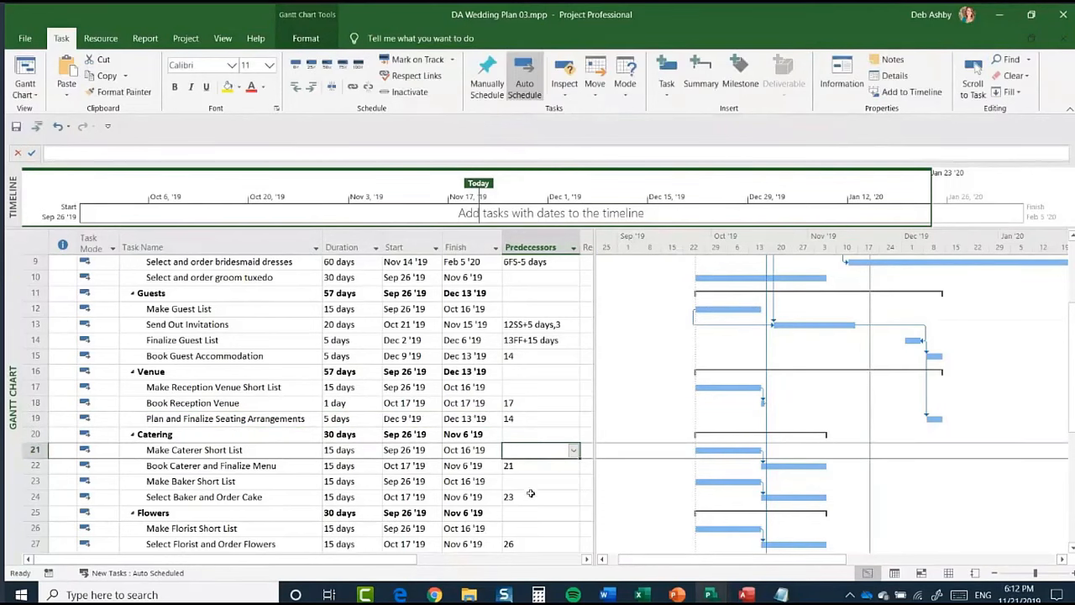
Step: Insert a new task above the Planning summary task, directly below the project summary row
{"action": "scroll", "coordinate": [506, 436], "scroll_direction": "up", "scroll_amount": 3}
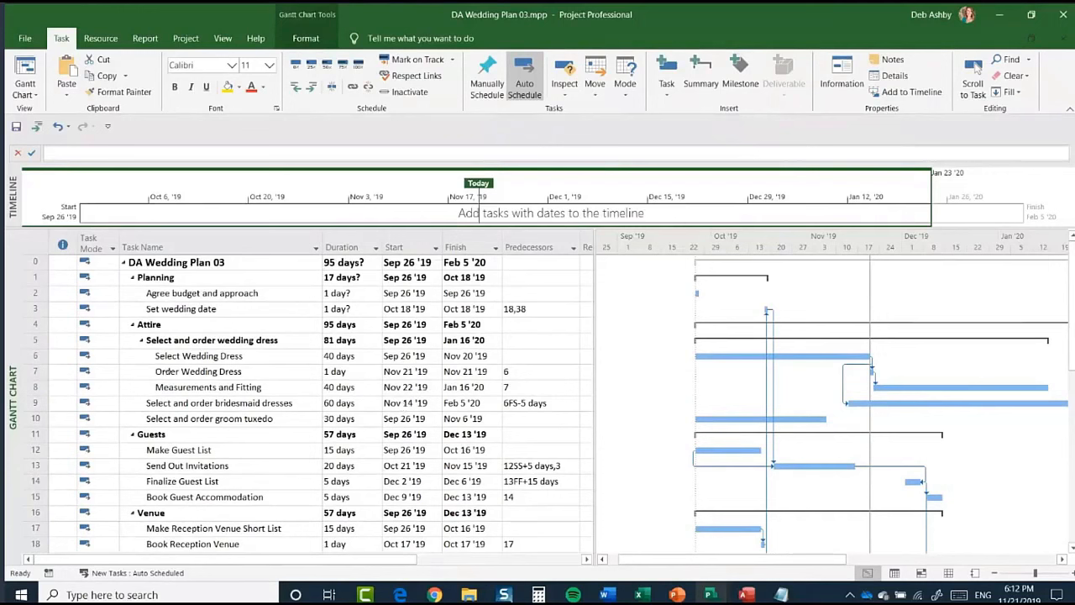
{"action": "left_click", "coordinate": [69, 280]}
{"action": "left_click", "coordinate": [32, 277]}
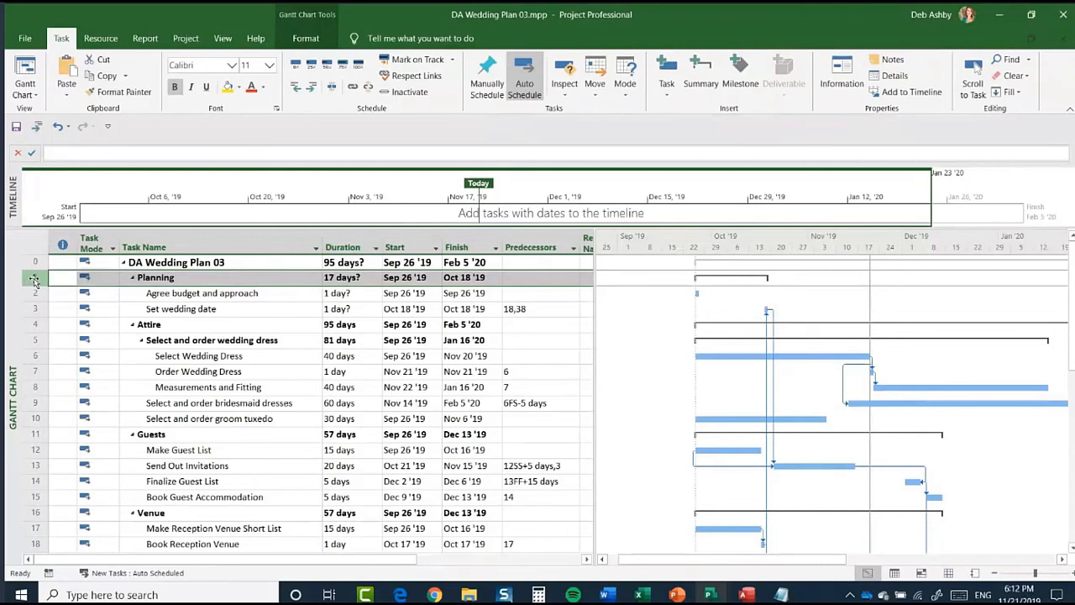
{"action": "right_click", "coordinate": [34, 280]}
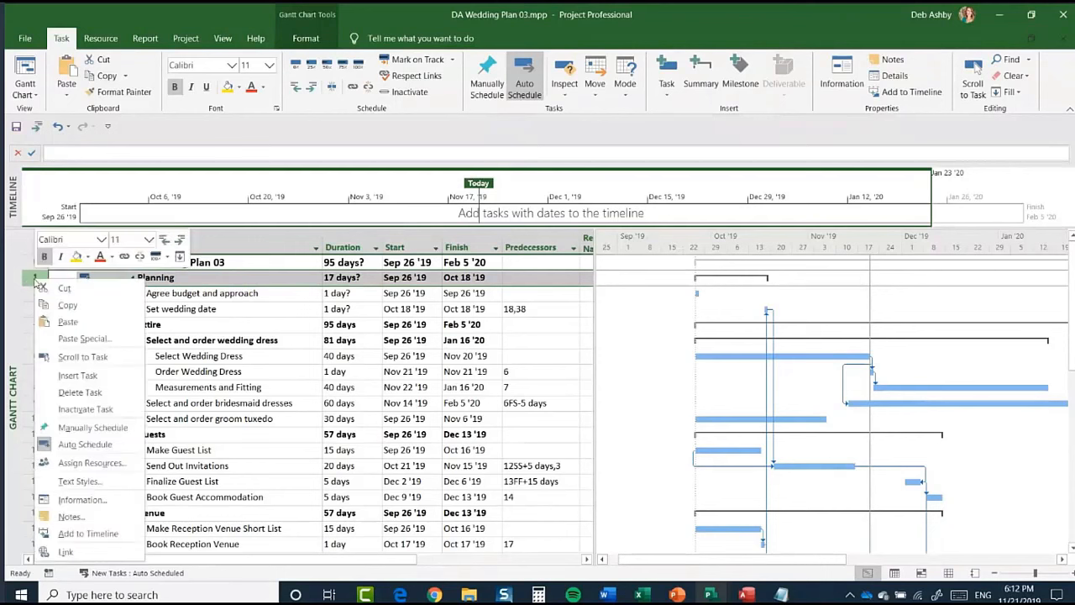
{"action": "left_click", "coordinate": [112, 379]}
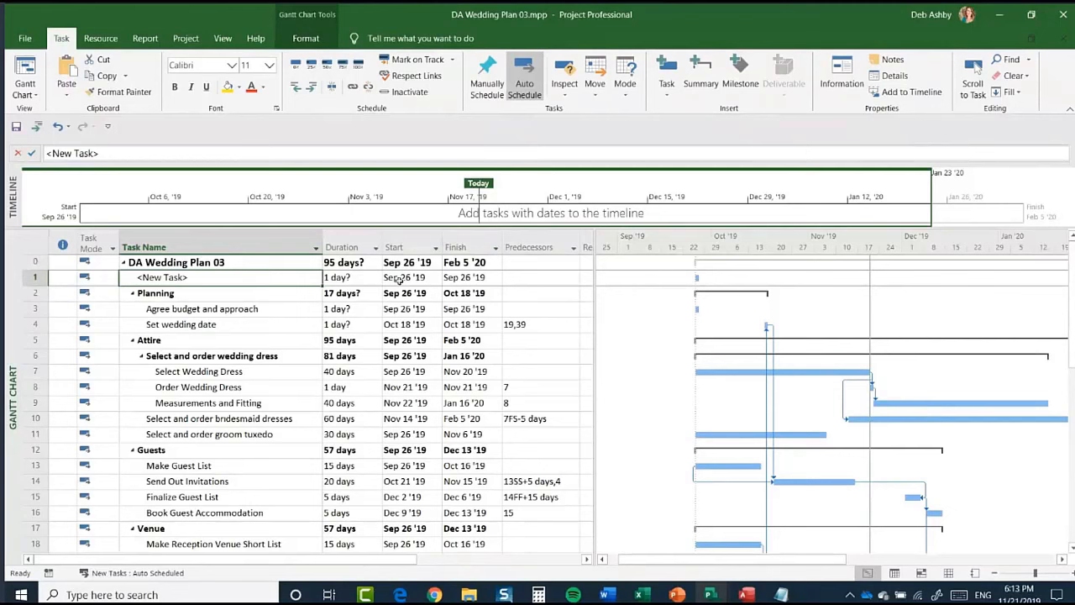
Step: Check the start date and the schedule-from setting in the project information for DA Wedding Plan 03
{"action": "left_click", "coordinate": [186, 39]}
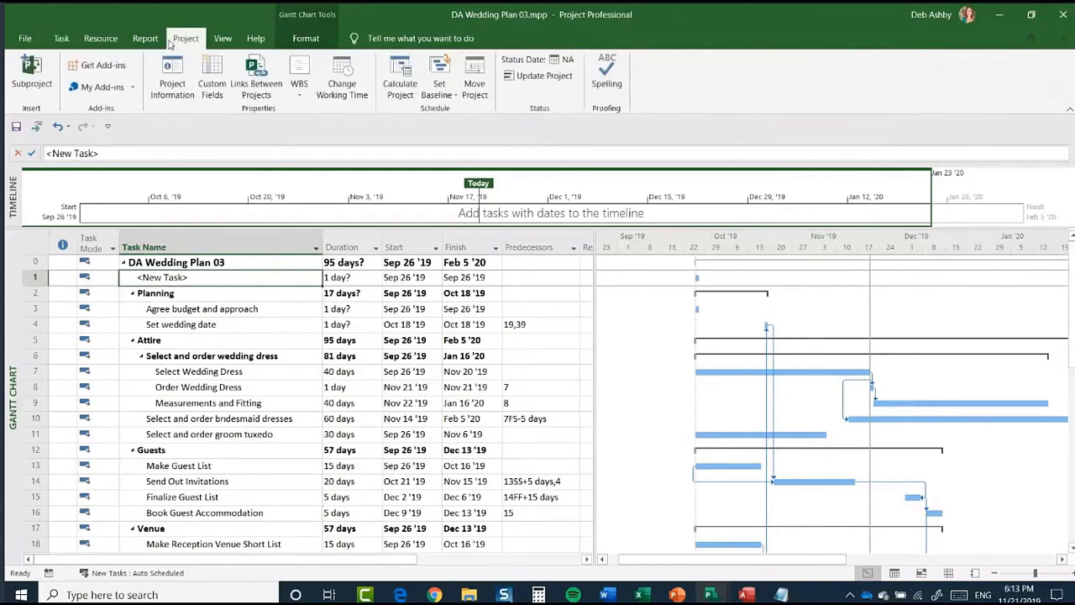
{"action": "left_click", "coordinate": [173, 84]}
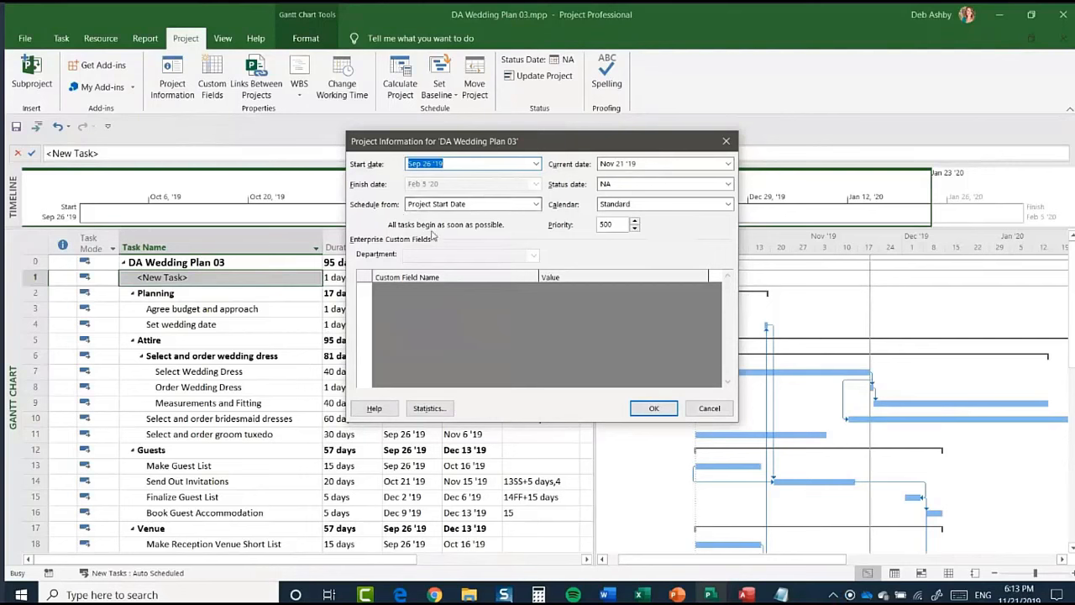
{"action": "left_click", "coordinate": [653, 408]}
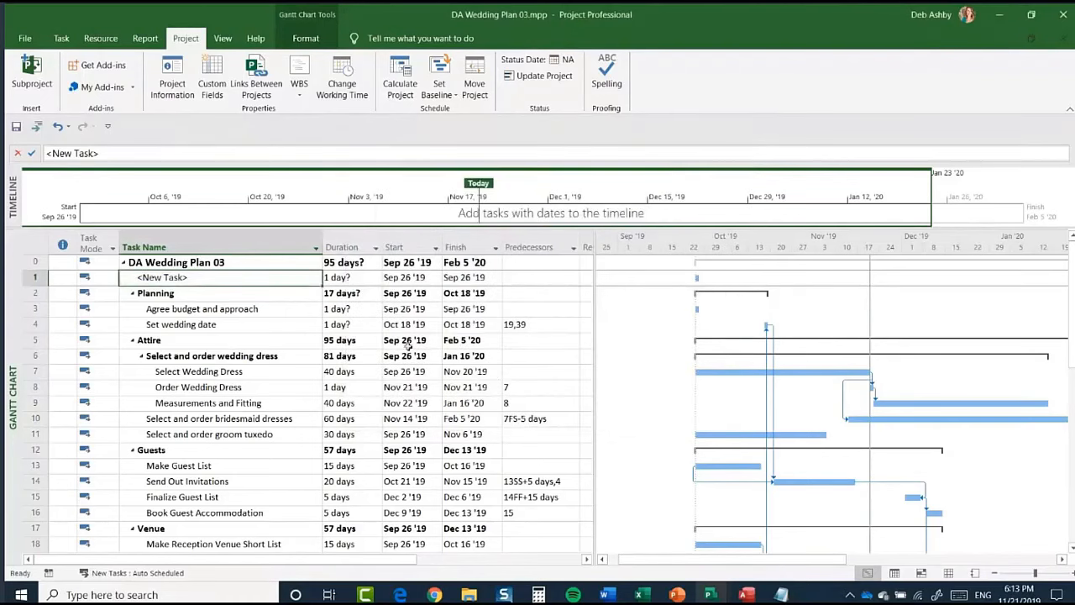
Step: Review the constraint types available for the new task below the project summary row, leaving its constraint as it is
{"action": "double_click", "coordinate": [228, 280]}
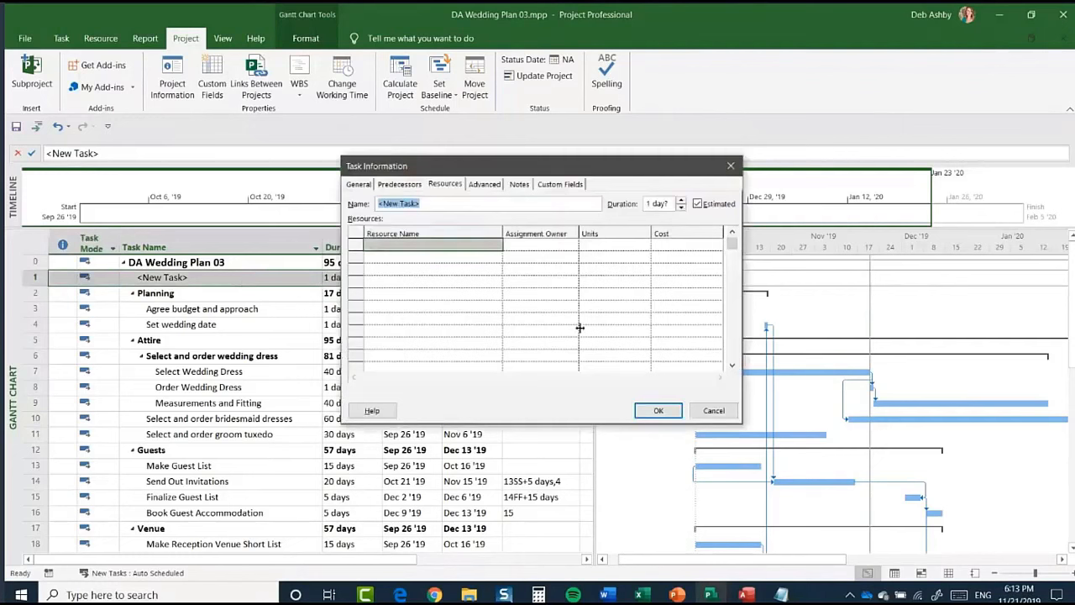
{"action": "left_click", "coordinate": [482, 186]}
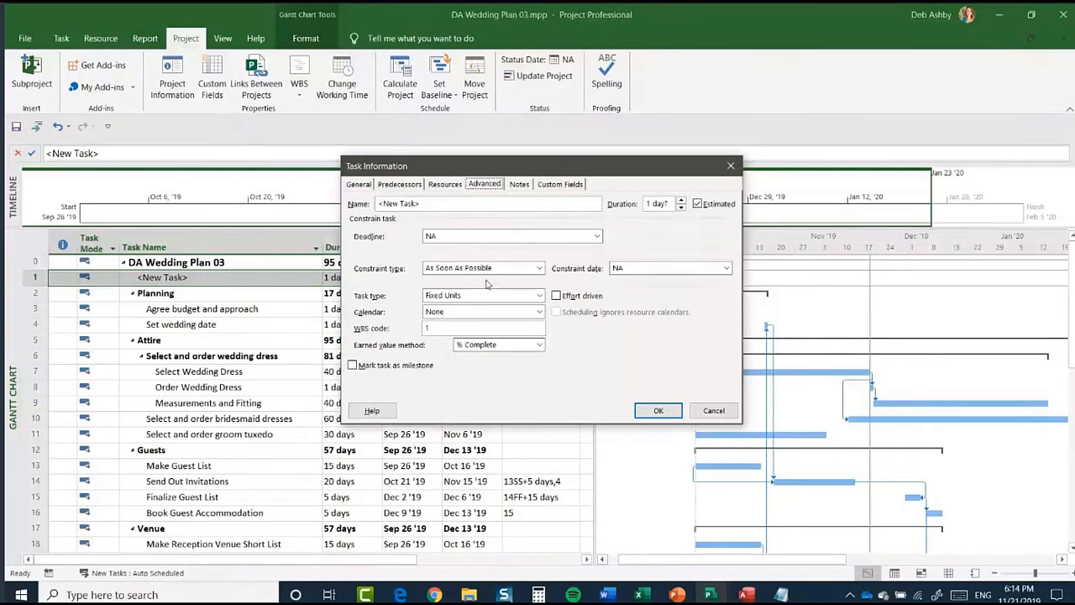
{"action": "left_click", "coordinate": [540, 269]}
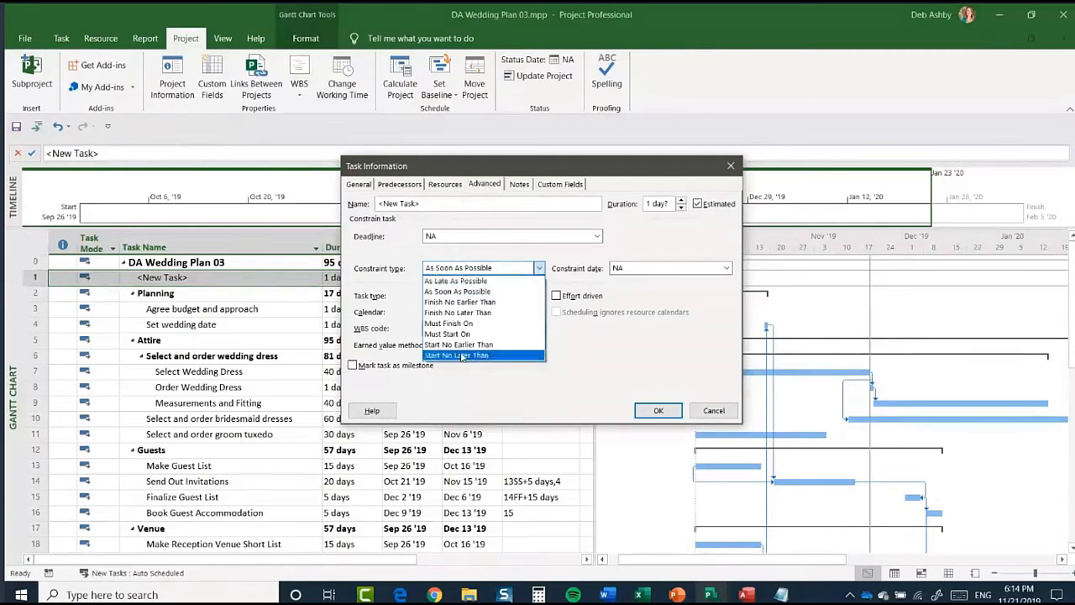
{"action": "left_click", "coordinate": [613, 342]}
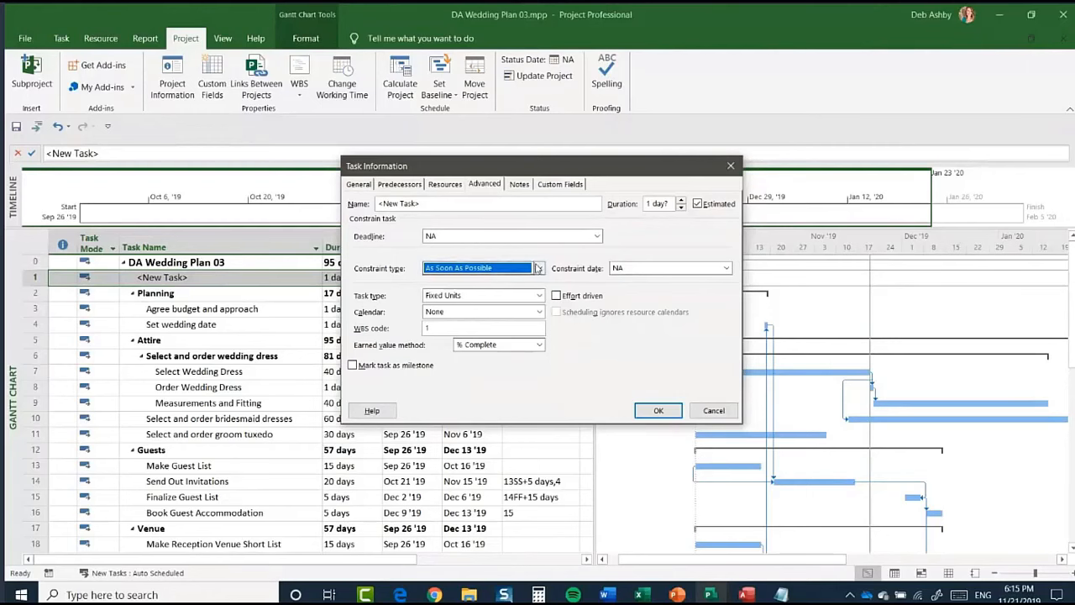
{"action": "left_click", "coordinate": [539, 268]}
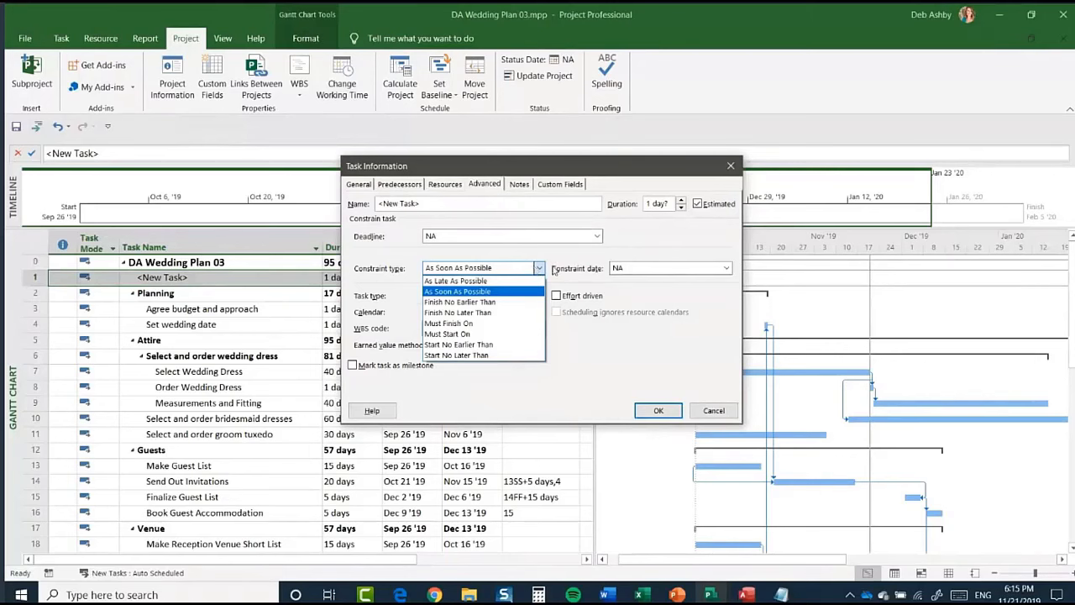
{"action": "left_click", "coordinate": [647, 324]}
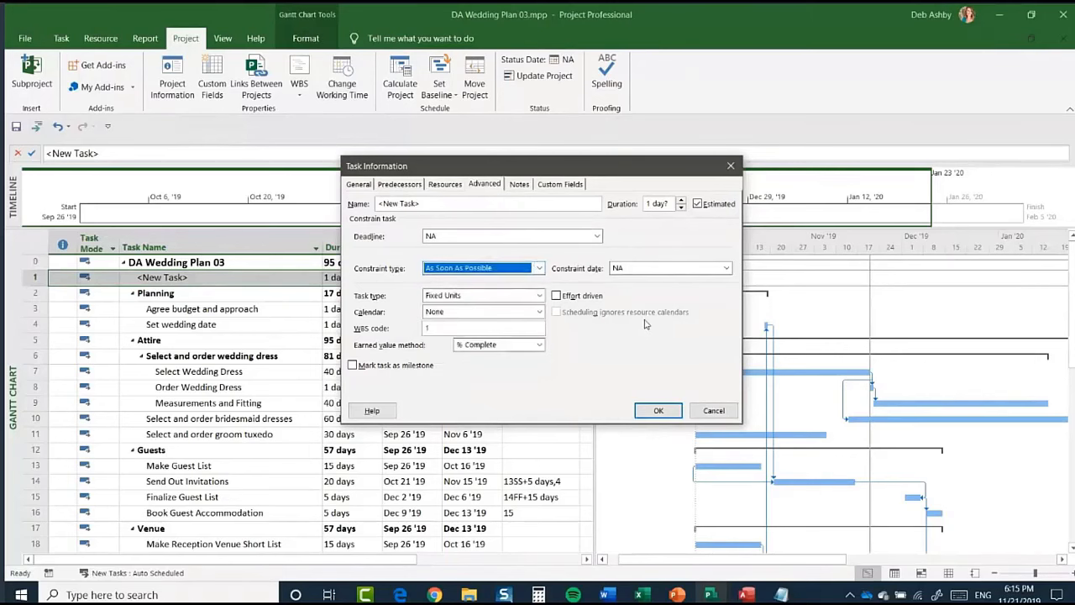
{"action": "left_click", "coordinate": [713, 410]}
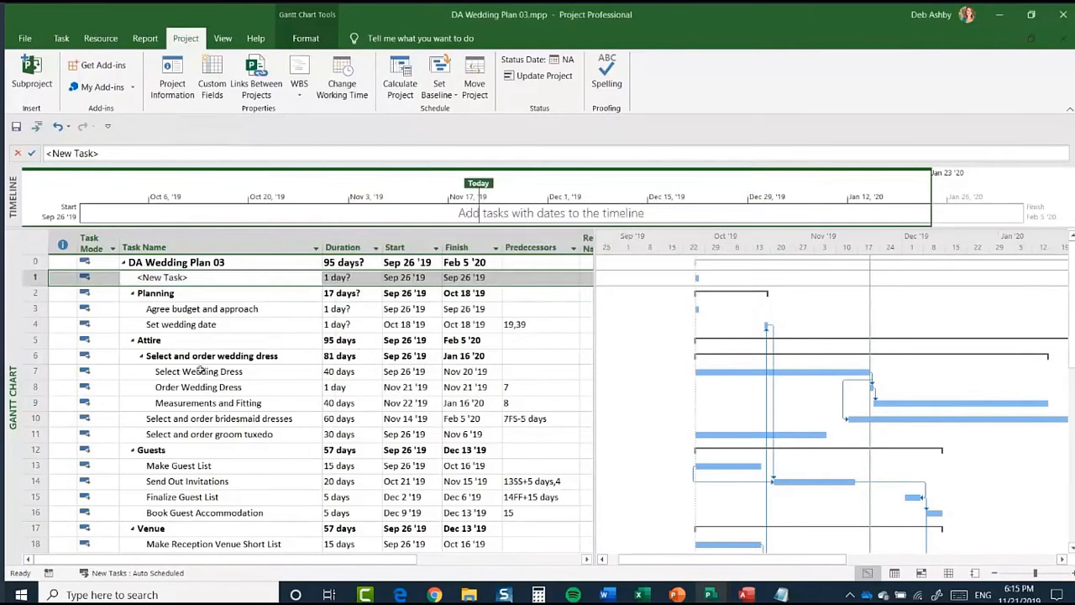
Step: Set the constraint type of the Select and order bridesmaid dresses task to Start No Earlier Than
{"action": "scroll", "coordinate": [210, 420], "scroll_direction": "down", "scroll_amount": 2}
{"action": "scroll", "coordinate": [168, 420], "scroll_direction": "up", "scroll_amount": 1}
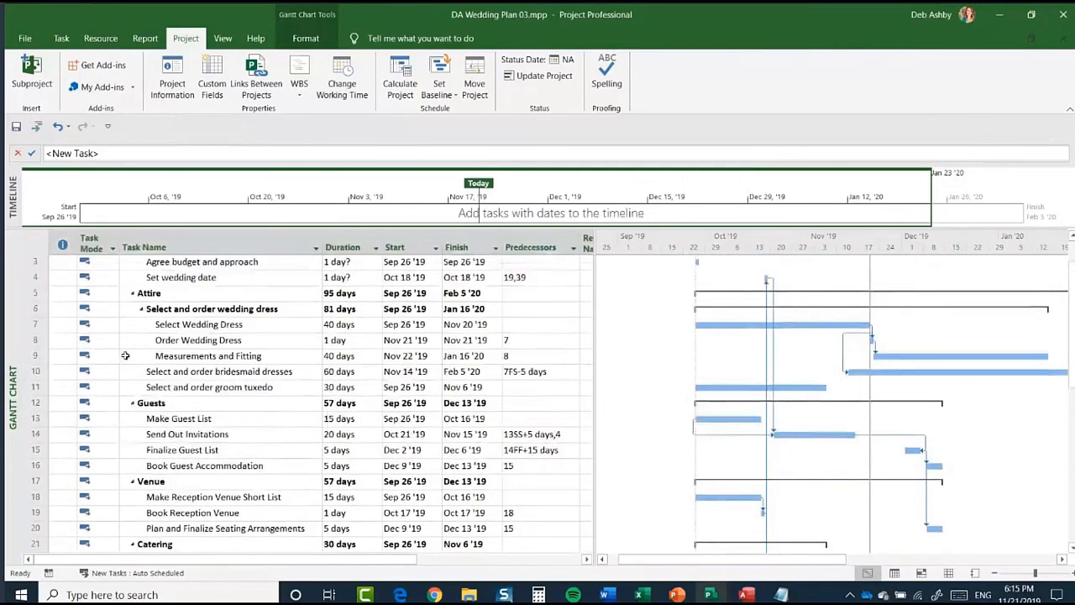
{"action": "left_click", "coordinate": [35, 371]}
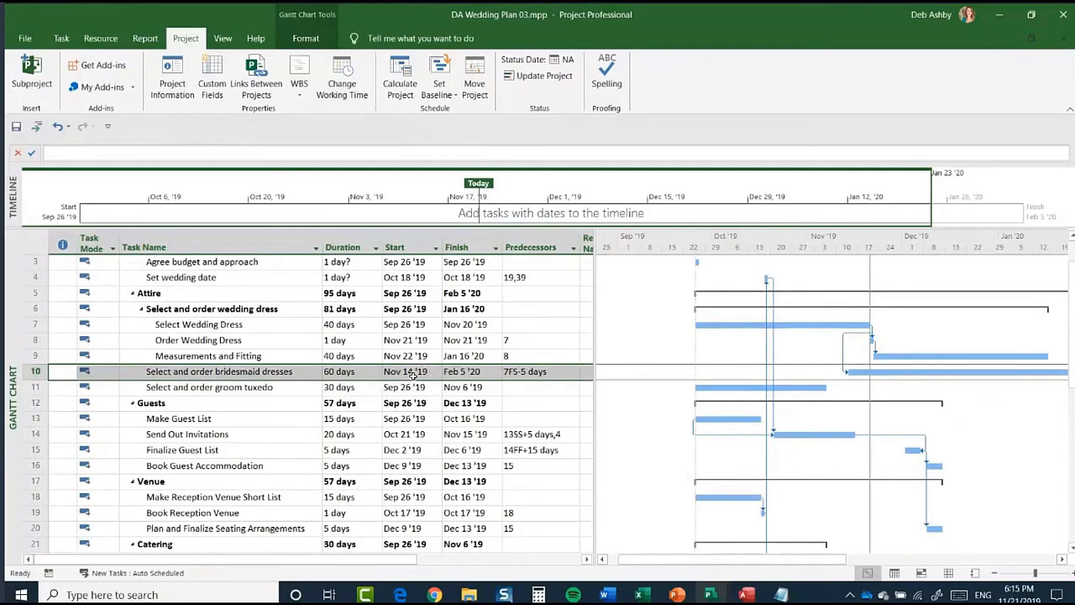
{"action": "double_click", "coordinate": [266, 374]}
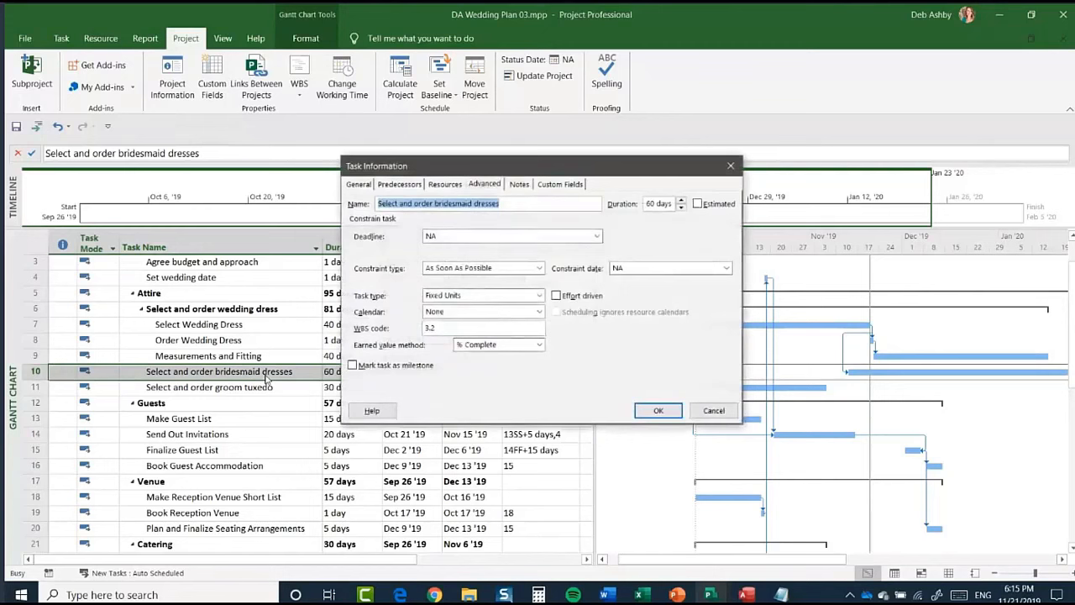
{"action": "left_click", "coordinate": [484, 185]}
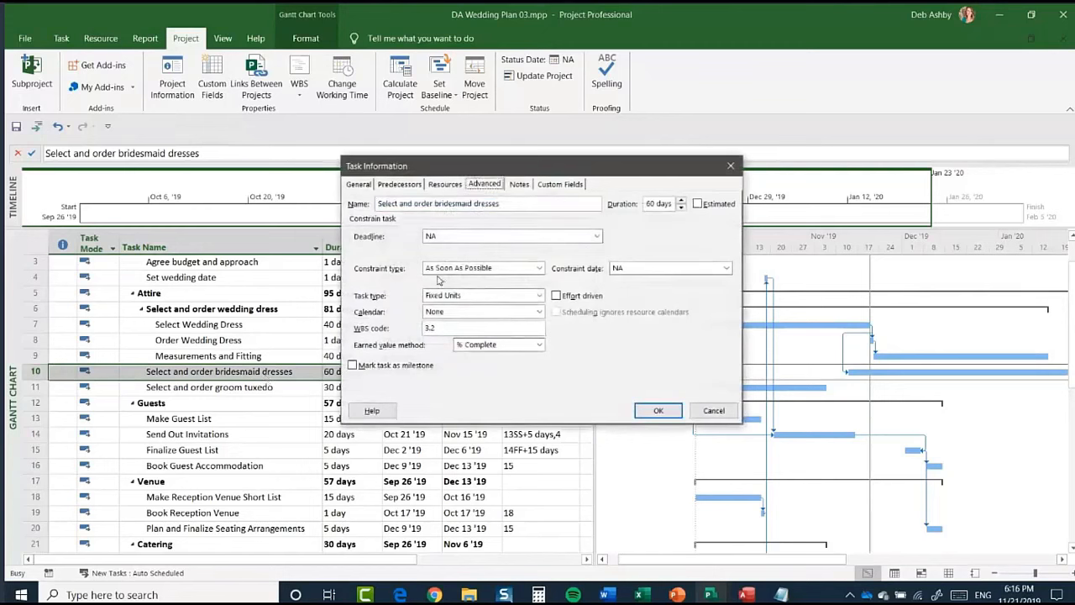
{"action": "left_click", "coordinate": [540, 268]}
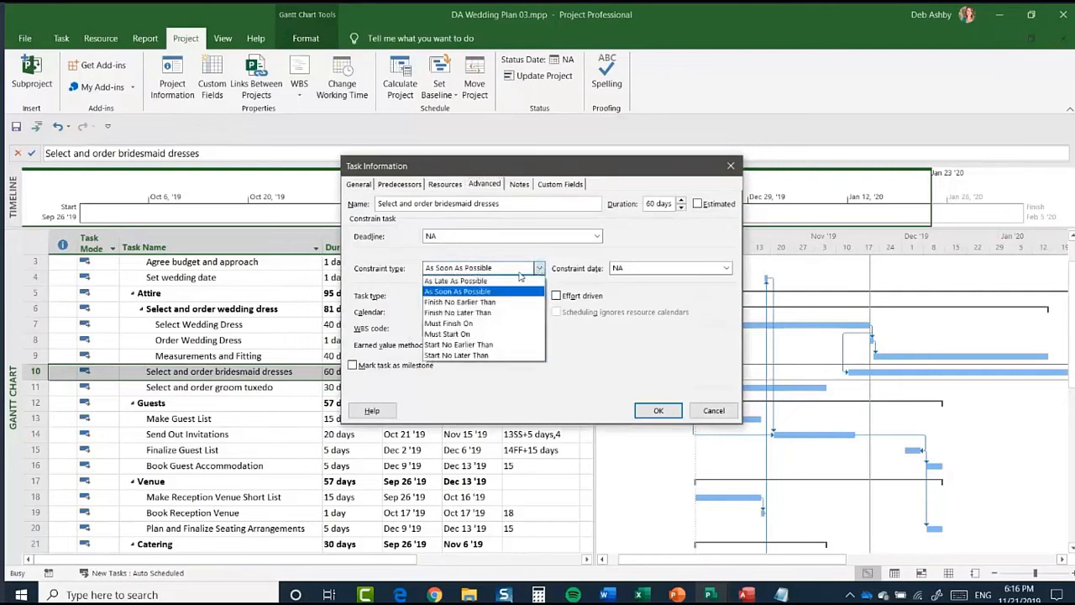
{"action": "left_click", "coordinate": [498, 345]}
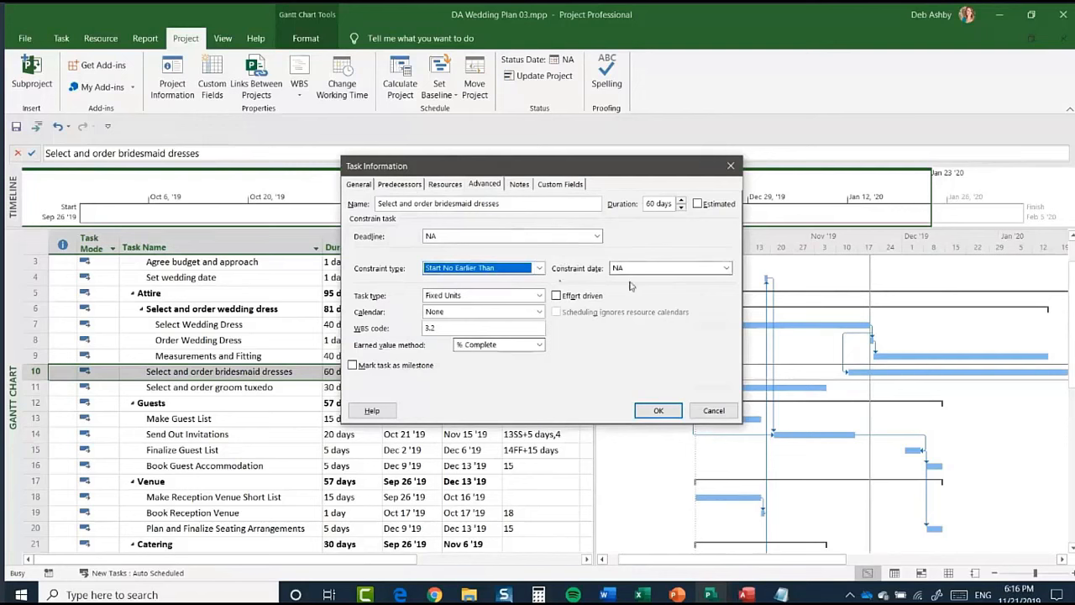
Step: Set the constraint date of the bridesmaid dresses task to Jan 2 '20 and apply the task changes
{"action": "left_click", "coordinate": [726, 269]}
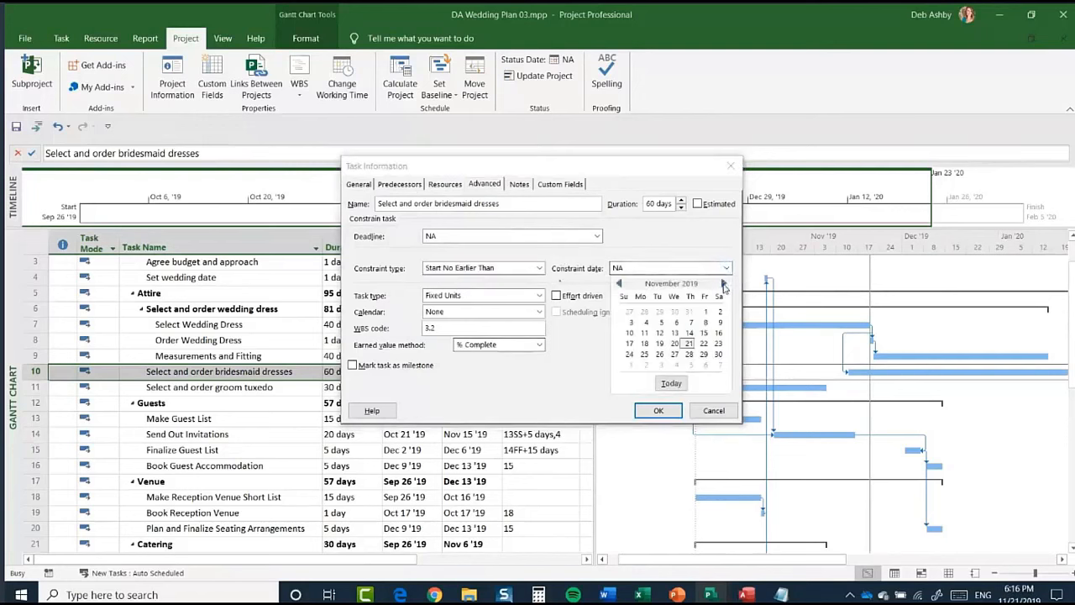
{"action": "left_click", "coordinate": [723, 284]}
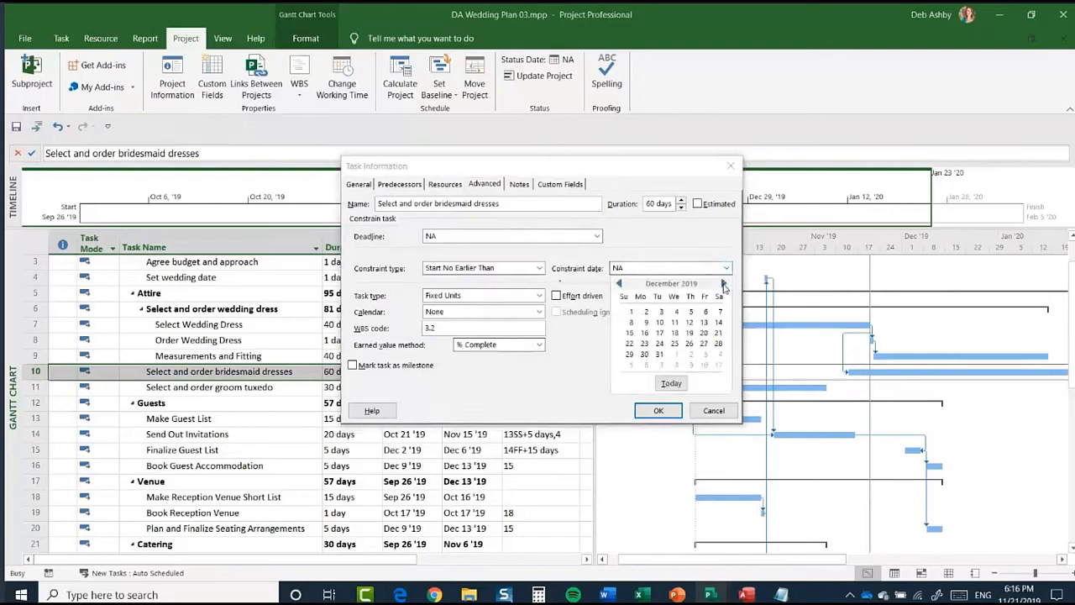
{"action": "left_click", "coordinate": [722, 285]}
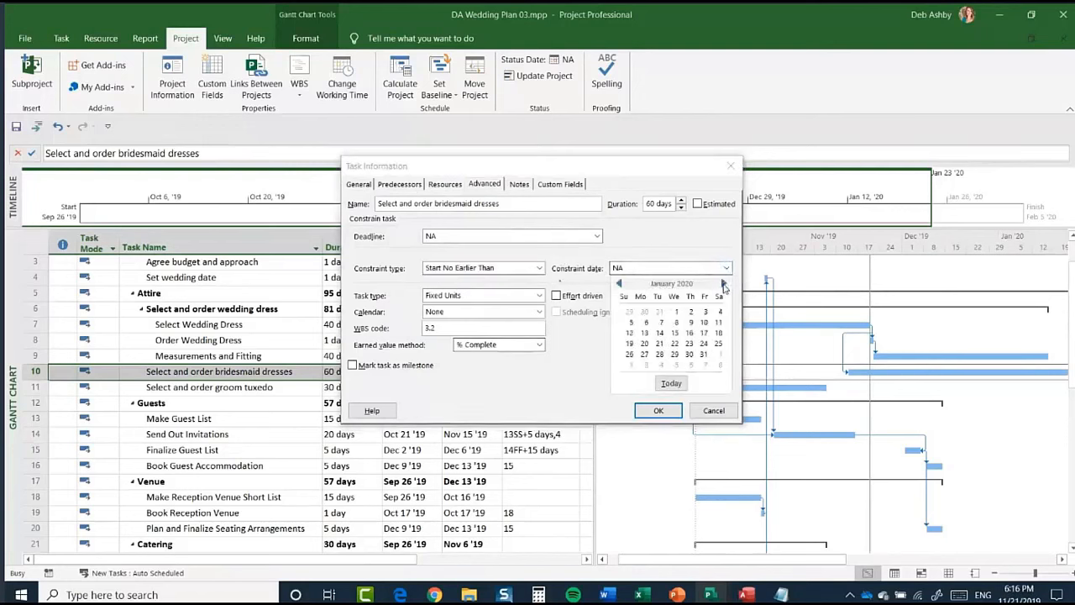
{"action": "left_click", "coordinate": [690, 311]}
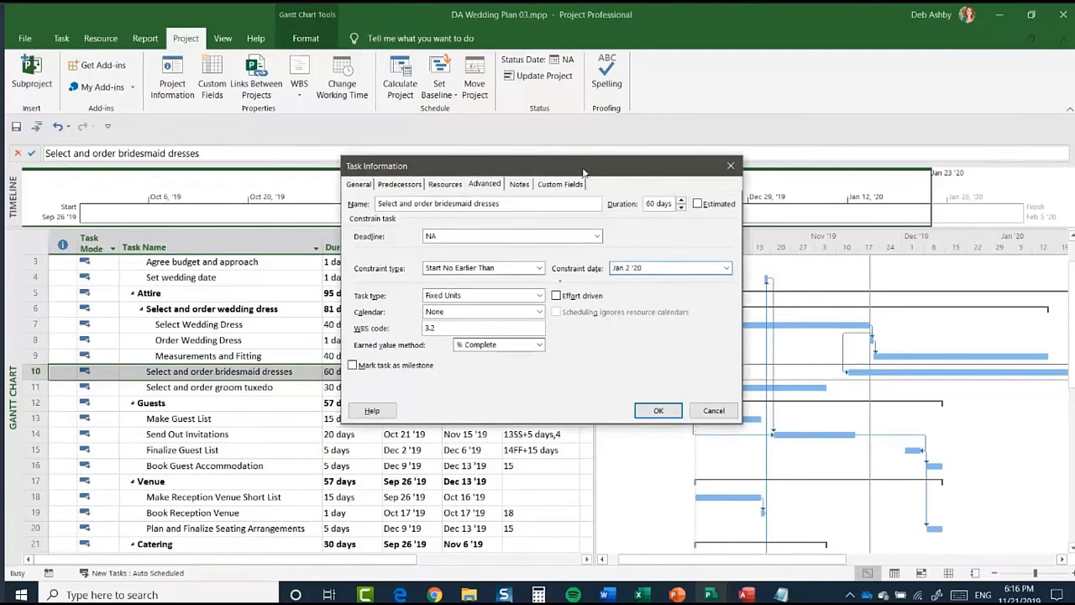
{"action": "left_click_drag", "start_coordinate": [580, 170], "coordinate": [807, 152]}
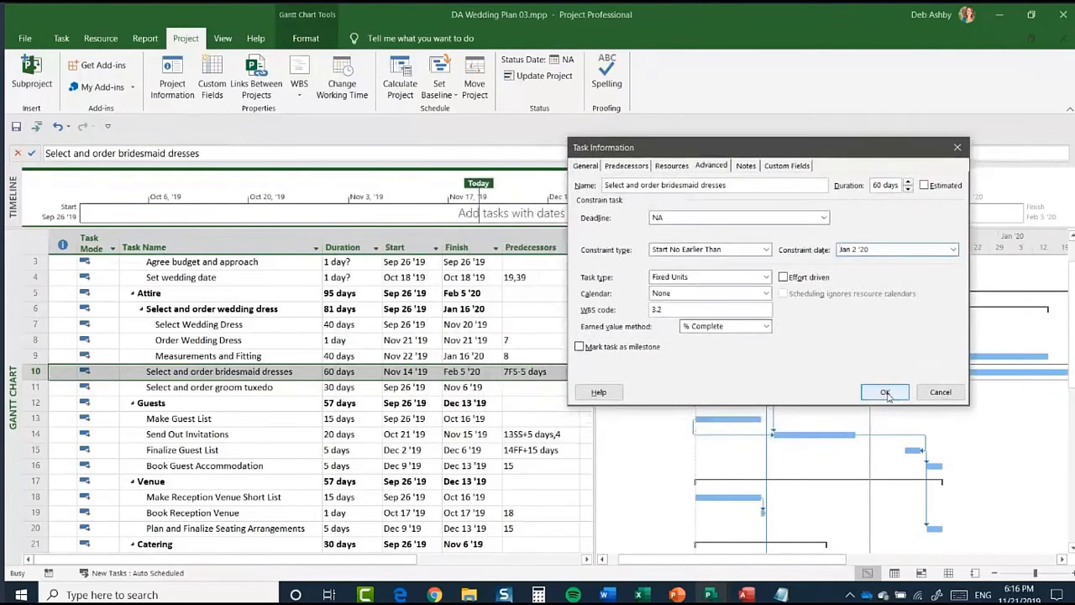
{"action": "left_click", "coordinate": [885, 393]}
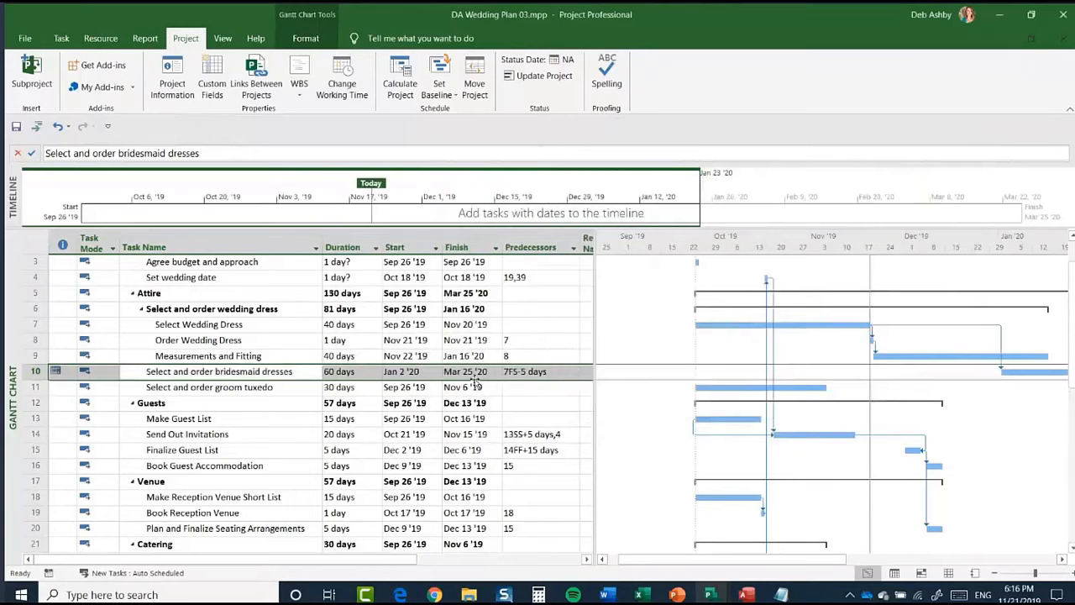
Step: Add a note to the bridesmaid dresses task giving the person's first name followed by "working oversees until 2nd Jan"
{"action": "scroll", "coordinate": [475, 379], "scroll_direction": "up", "scroll_amount": 1}
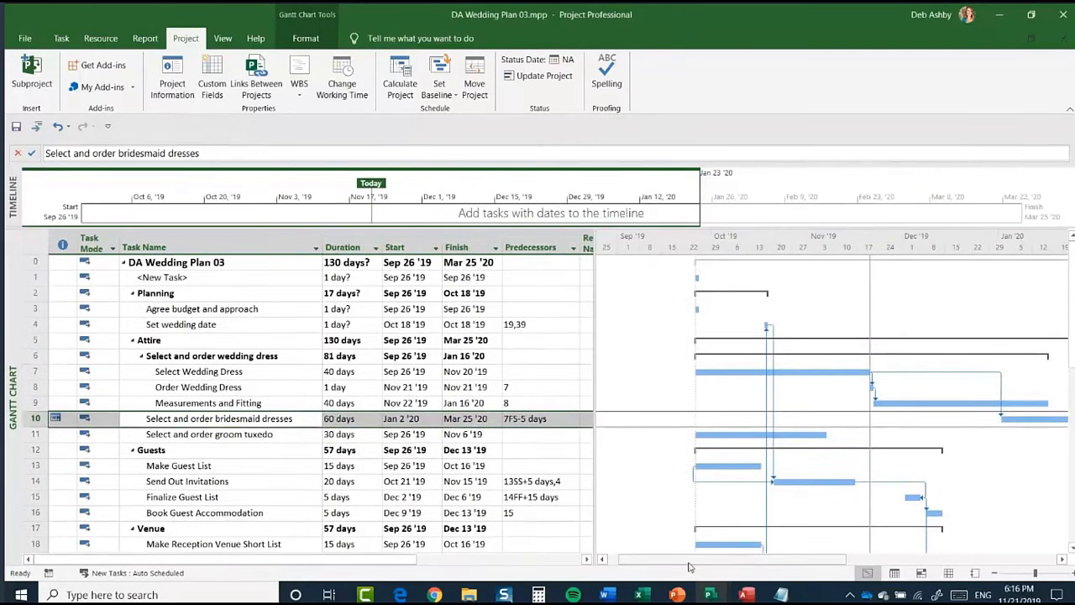
{"action": "left_click_drag", "start_coordinate": [689, 568], "coordinate": [772, 568]}
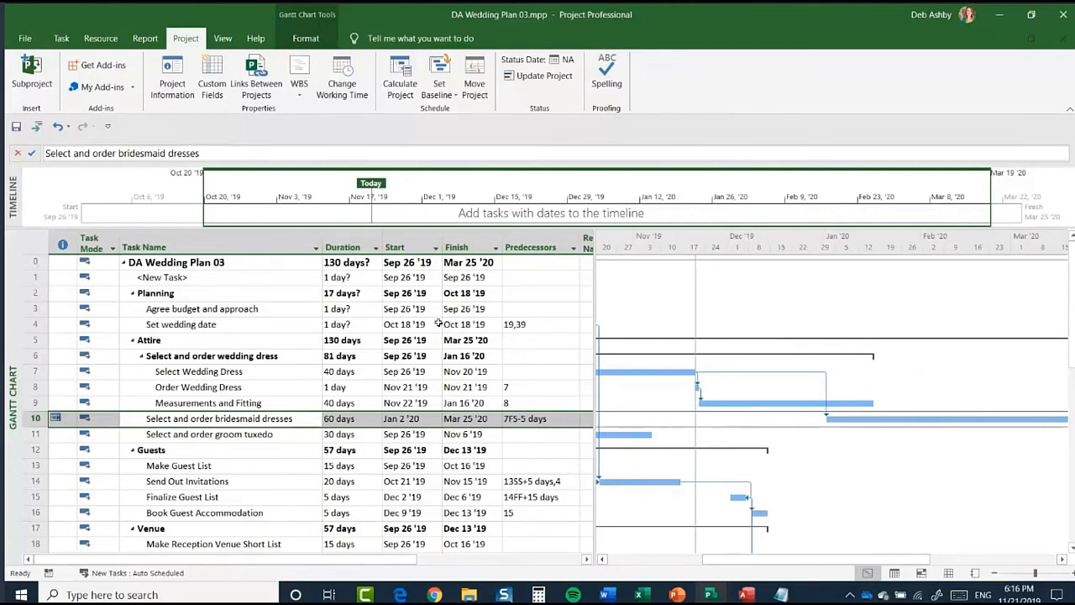
{"action": "double_click", "coordinate": [216, 419]}
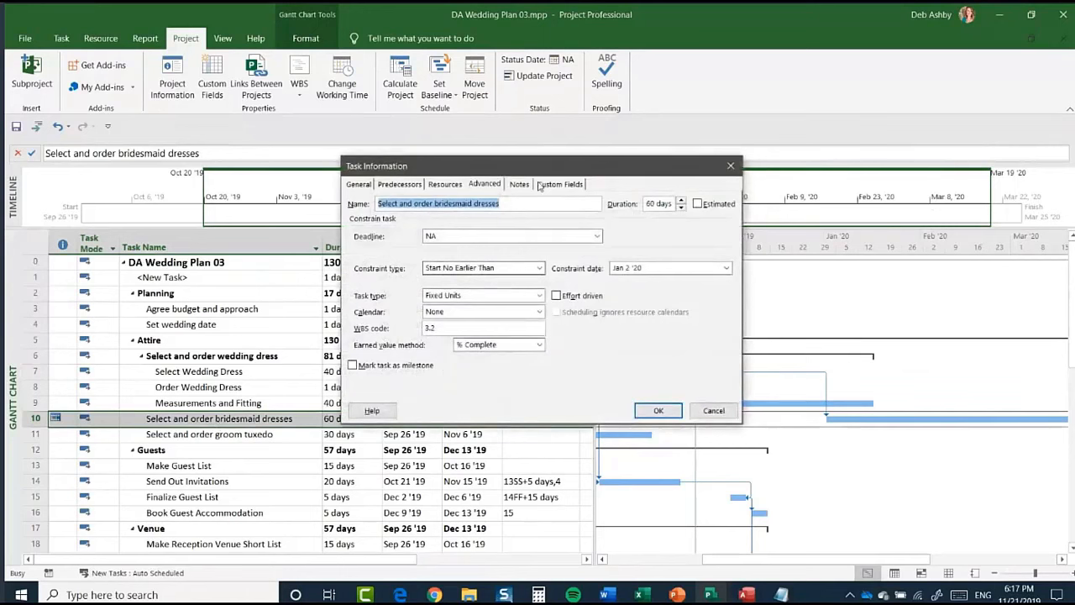
{"action": "left_click", "coordinate": [518, 184]}
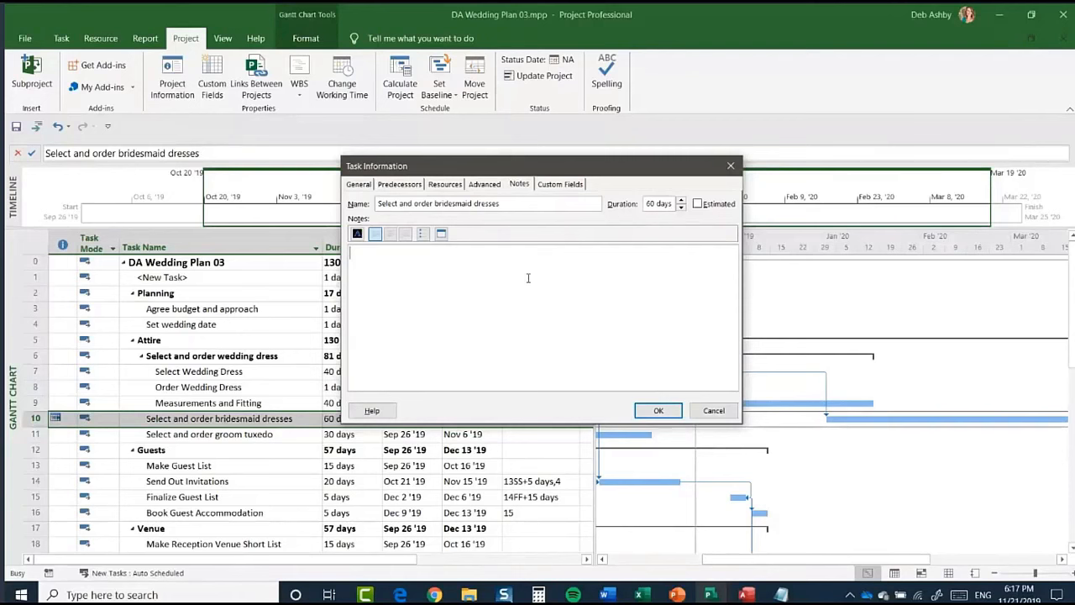
{"action": "type", "text": "Jane working oversees "}
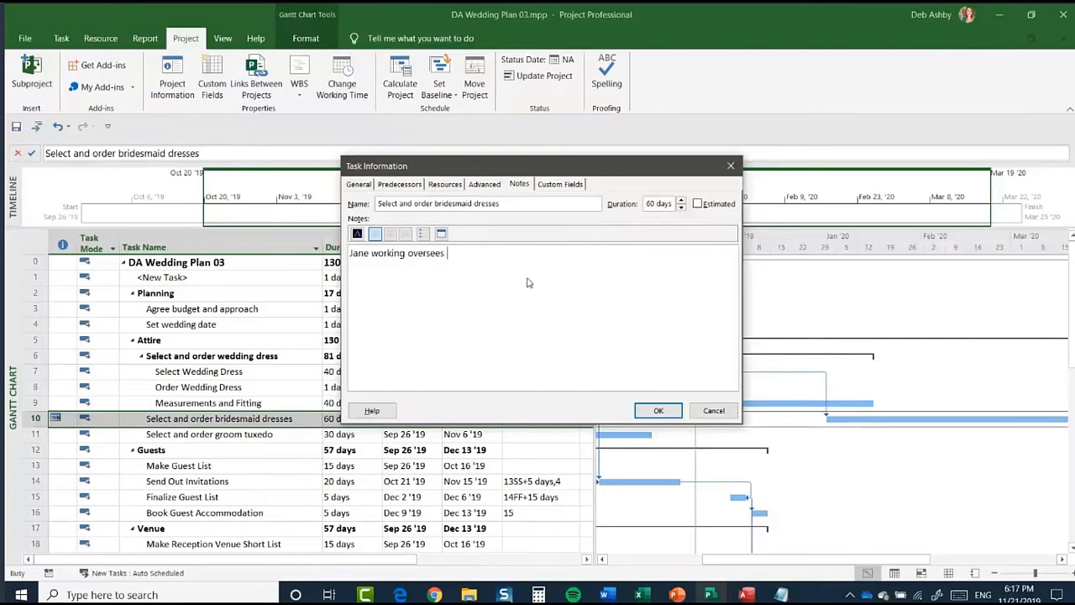
{"action": "type", "text": "until 2nd Jan"}
{"action": "left_click", "coordinate": [659, 411]}
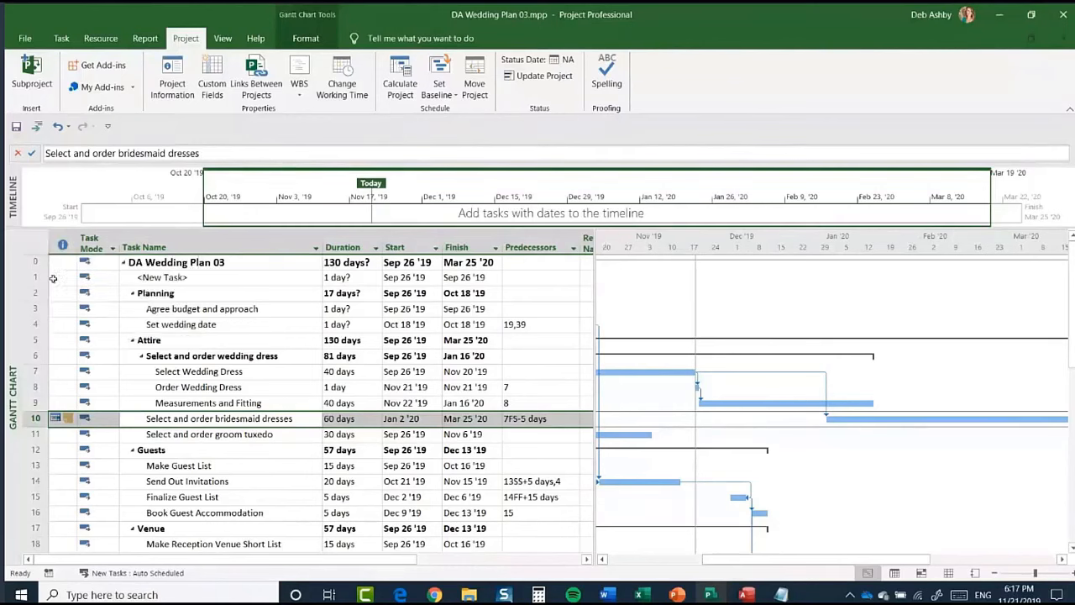
Step: Check the constraint and note indicators of the bridesmaid dresses task and its place in the Gantt chart
{"action": "left_click", "coordinate": [61, 434]}
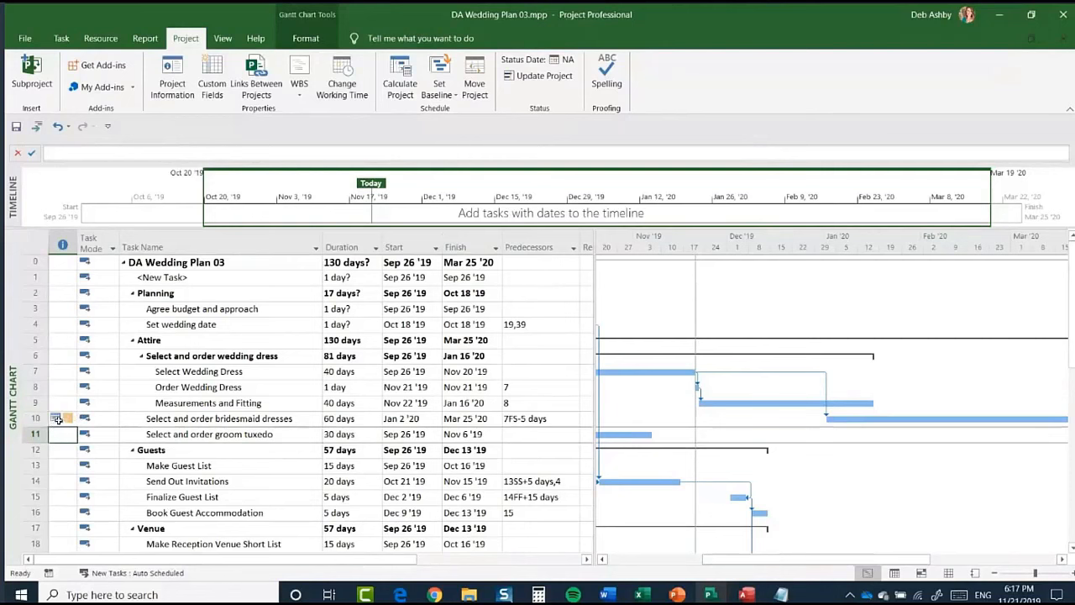
{"action": "left_click", "coordinate": [208, 419]}
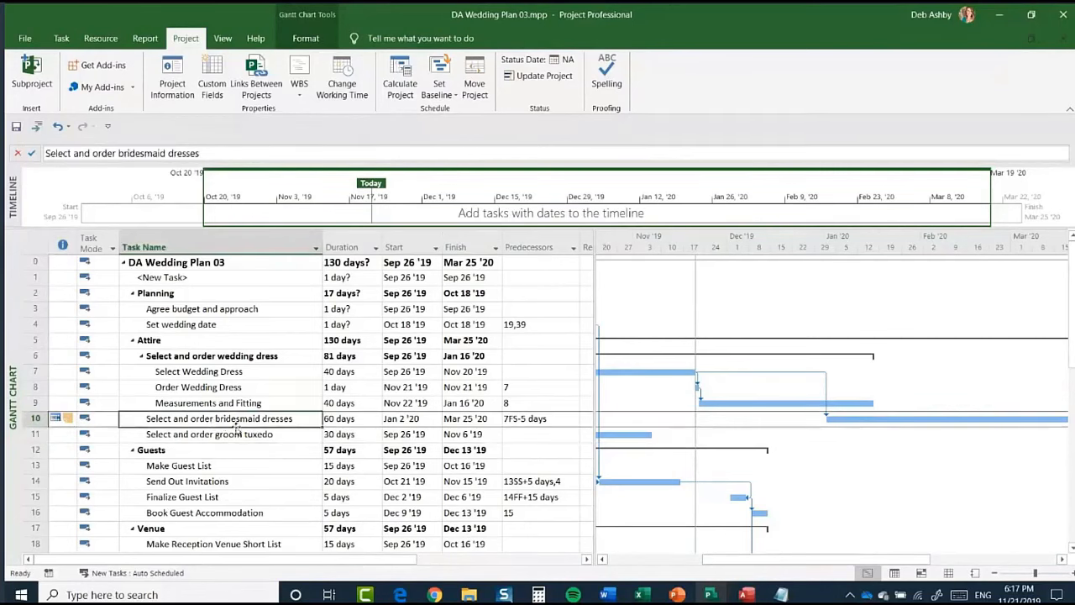
{"action": "left_click_drag", "start_coordinate": [752, 561], "coordinate": [710, 562]}
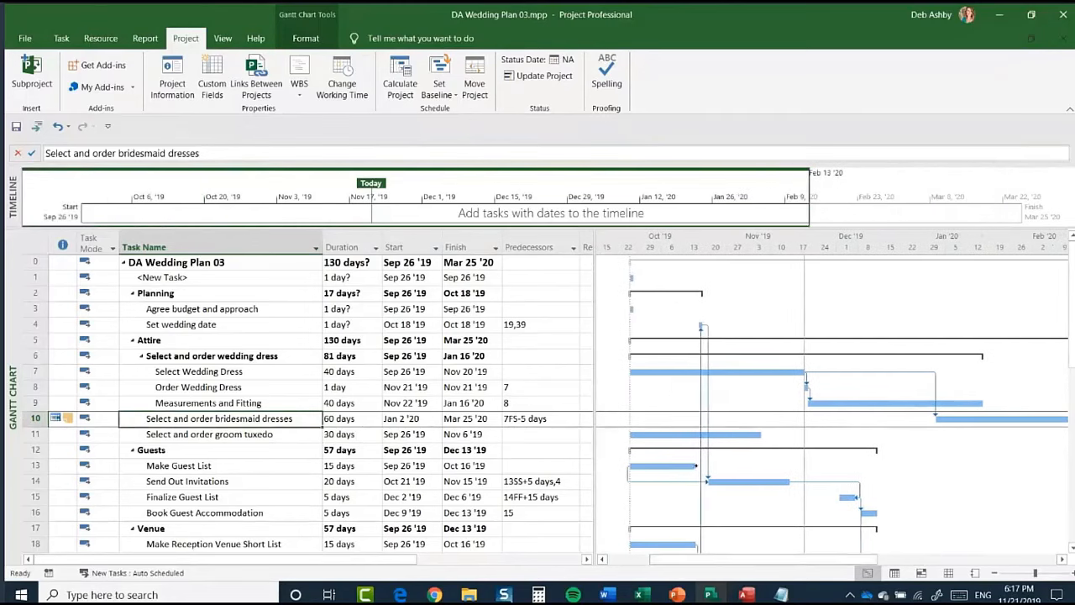
{"action": "mouse_move", "coordinate": [696, 465]}
Step: Set the deadline of the Wedding Day task to Sep 1 '20 and apply the task changes
{"action": "scroll", "coordinate": [246, 386], "scroll_direction": "down", "scroll_amount": 8}
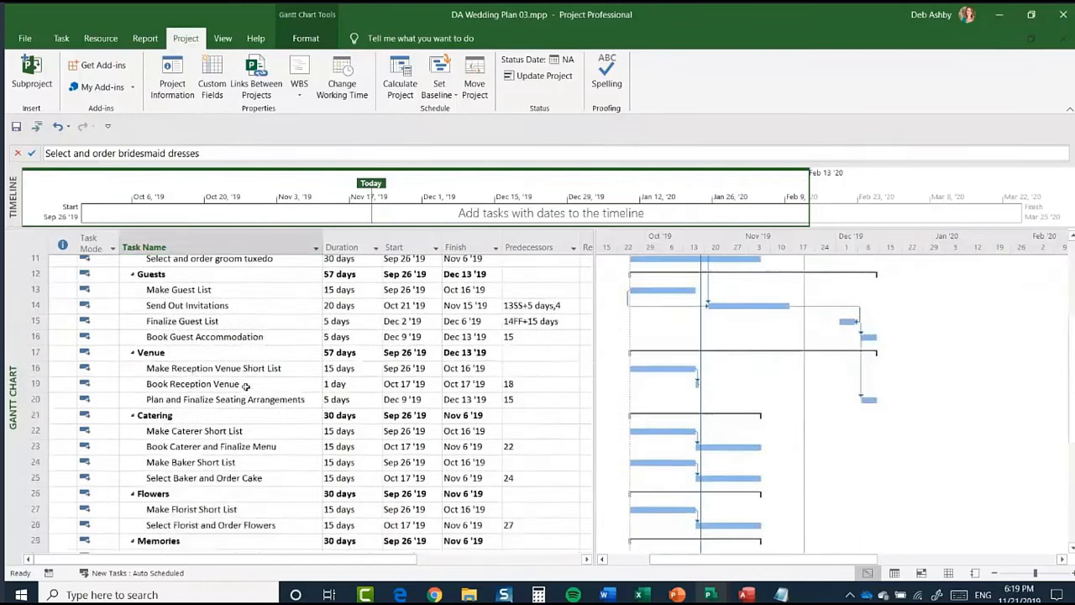
{"action": "scroll", "coordinate": [246, 386], "scroll_direction": "down", "scroll_amount": 3}
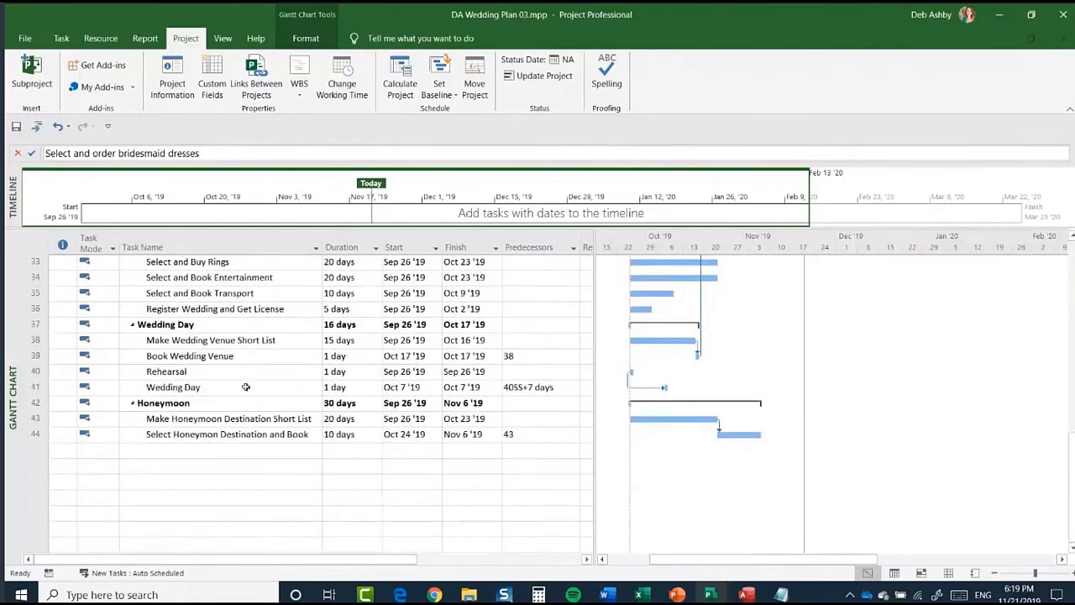
{"action": "left_click", "coordinate": [34, 386]}
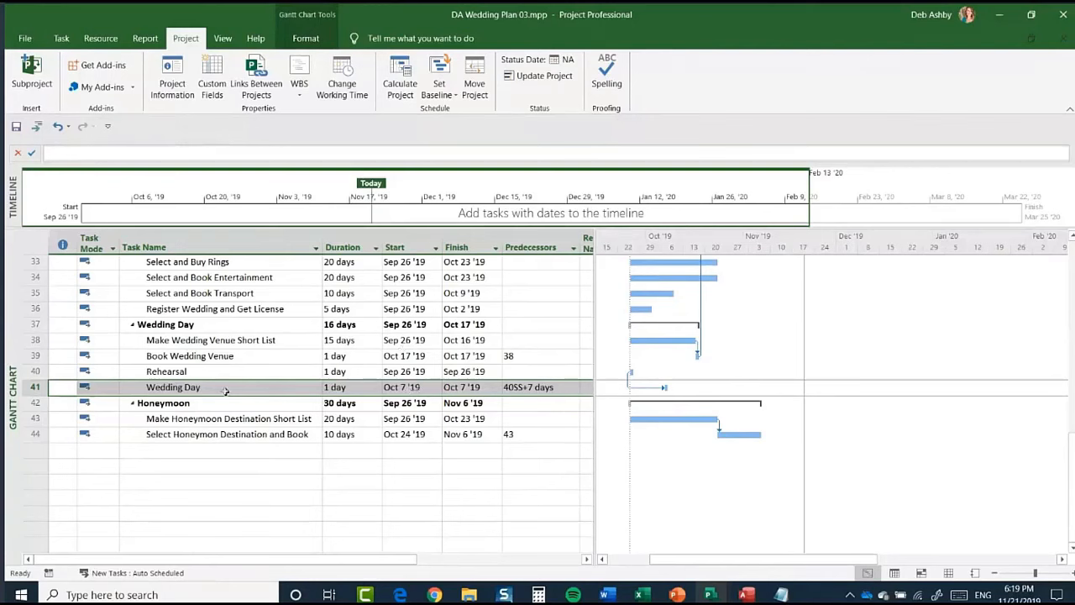
{"action": "double_click", "coordinate": [205, 388]}
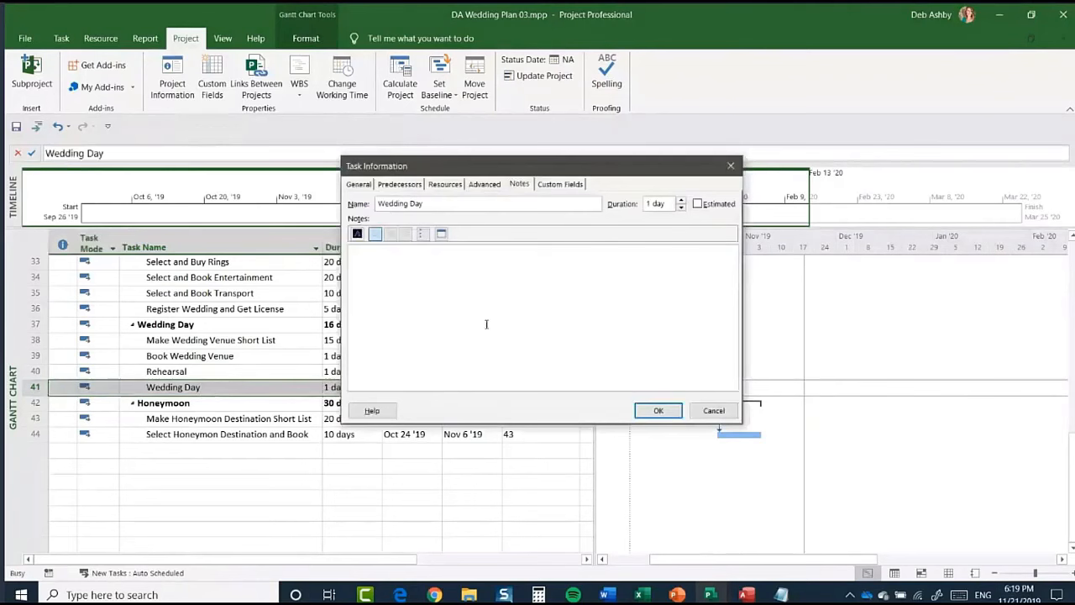
{"action": "left_click", "coordinate": [483, 186]}
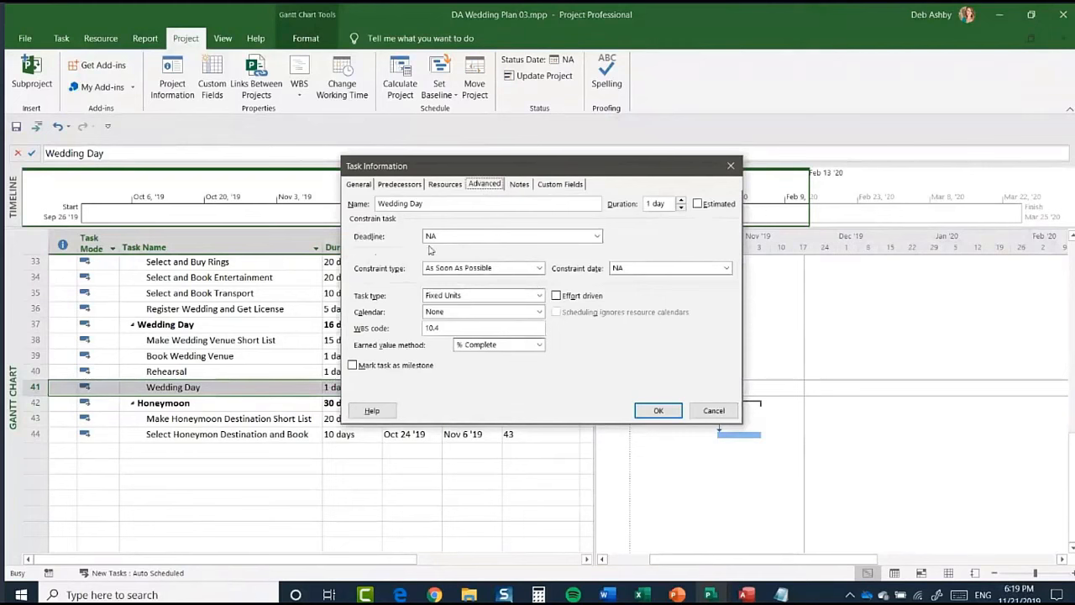
{"action": "left_click", "coordinate": [596, 236]}
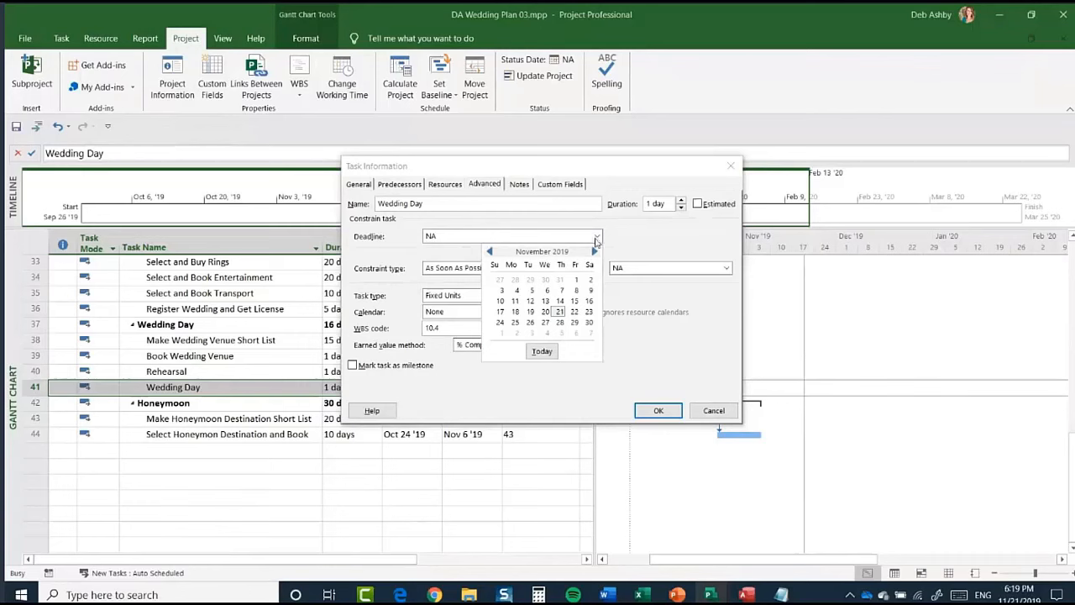
{"action": "left_click", "coordinate": [593, 251]}
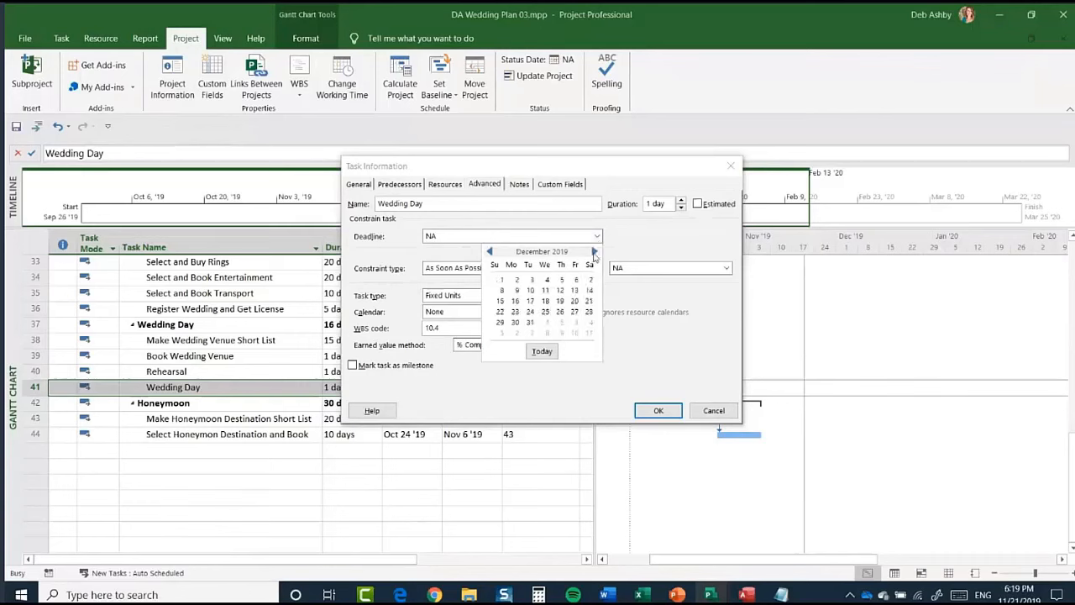
{"action": "left_click", "coordinate": [593, 252]}
{"action": "left_click", "coordinate": [594, 251]}
{"action": "left_click", "coordinate": [594, 252]}
{"action": "left_click", "coordinate": [593, 252]}
{"action": "left_click", "coordinate": [594, 252]}
{"action": "left_click", "coordinate": [594, 252]}
{"action": "left_click", "coordinate": [594, 252]}
{"action": "left_click", "coordinate": [594, 252]}
{"action": "left_click", "coordinate": [594, 252]}
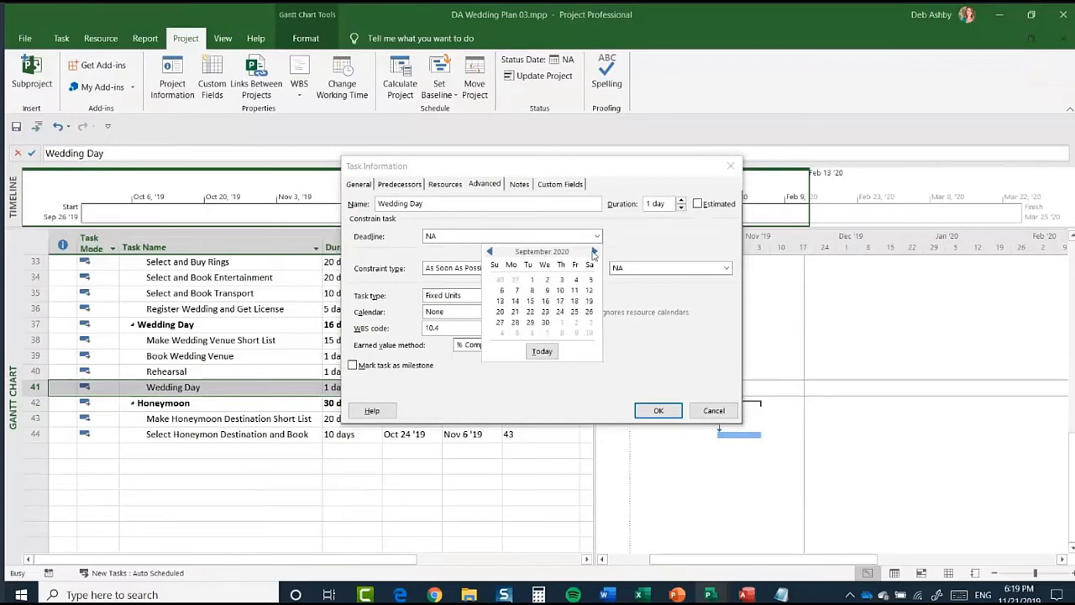
{"action": "left_click", "coordinate": [530, 279]}
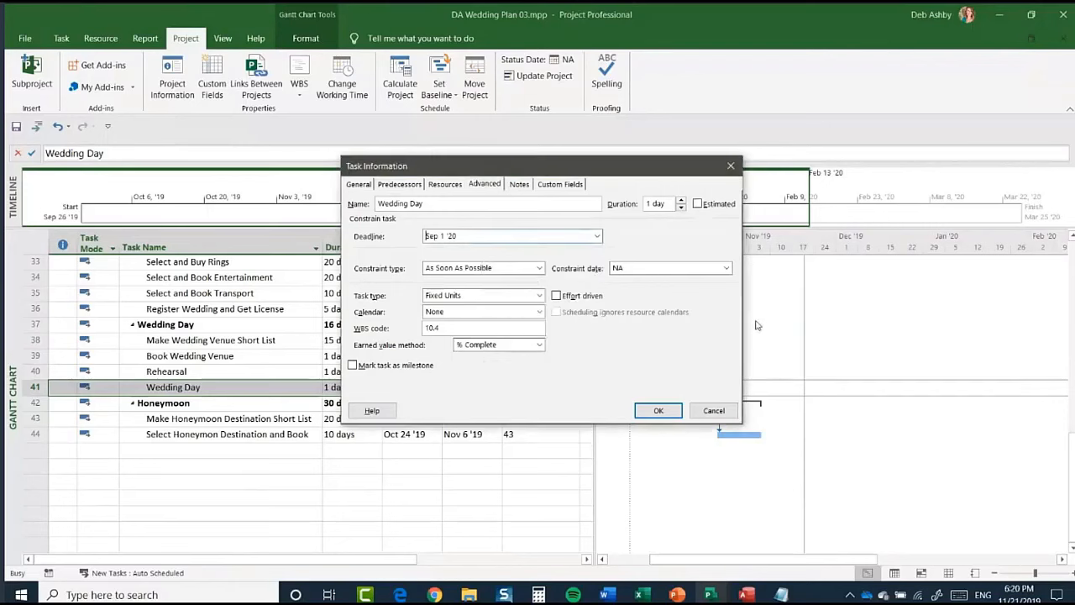
{"action": "left_click", "coordinate": [658, 413]}
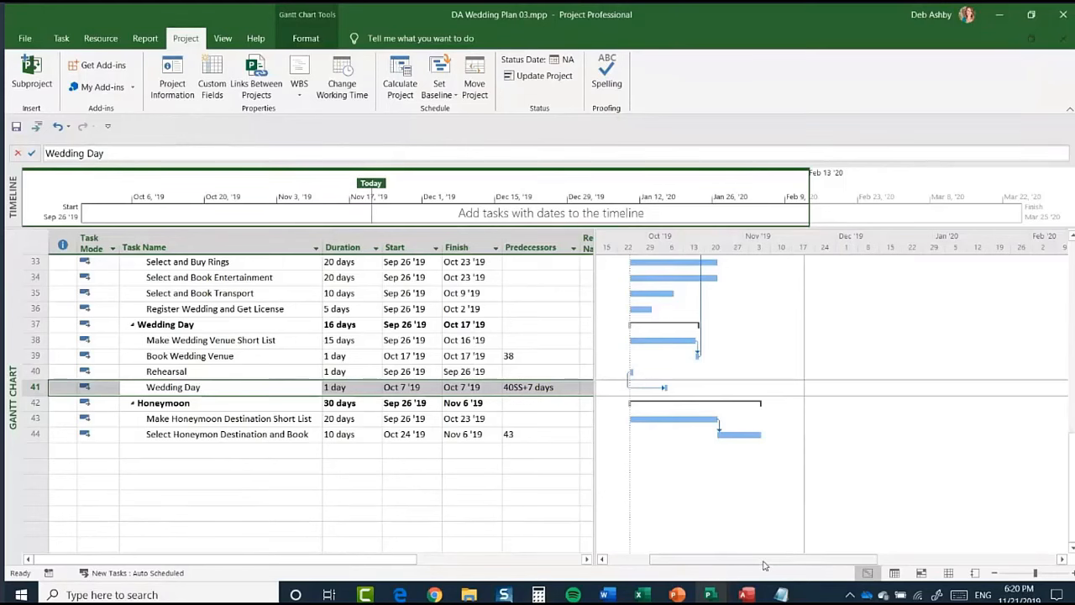
Step: Zoom the Gantt chart to the entire project, inspect the Wedding Day row around September 2020, and return to the start of the task list
{"action": "left_click_drag", "start_coordinate": [769, 561], "coordinate": [839, 559]}
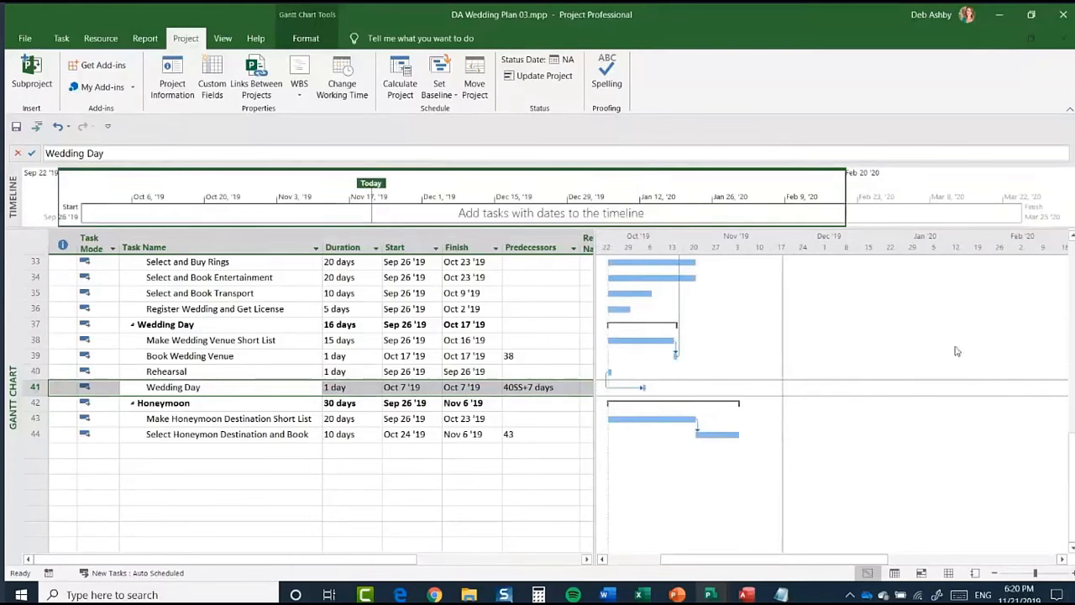
{"action": "left_click", "coordinate": [223, 39]}
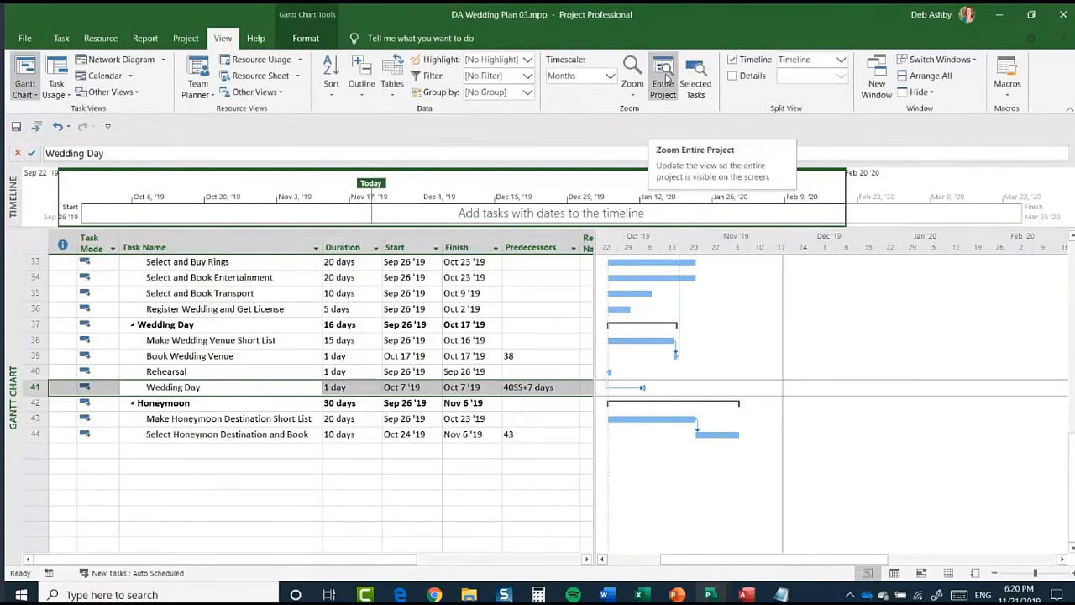
{"action": "left_click", "coordinate": [663, 84]}
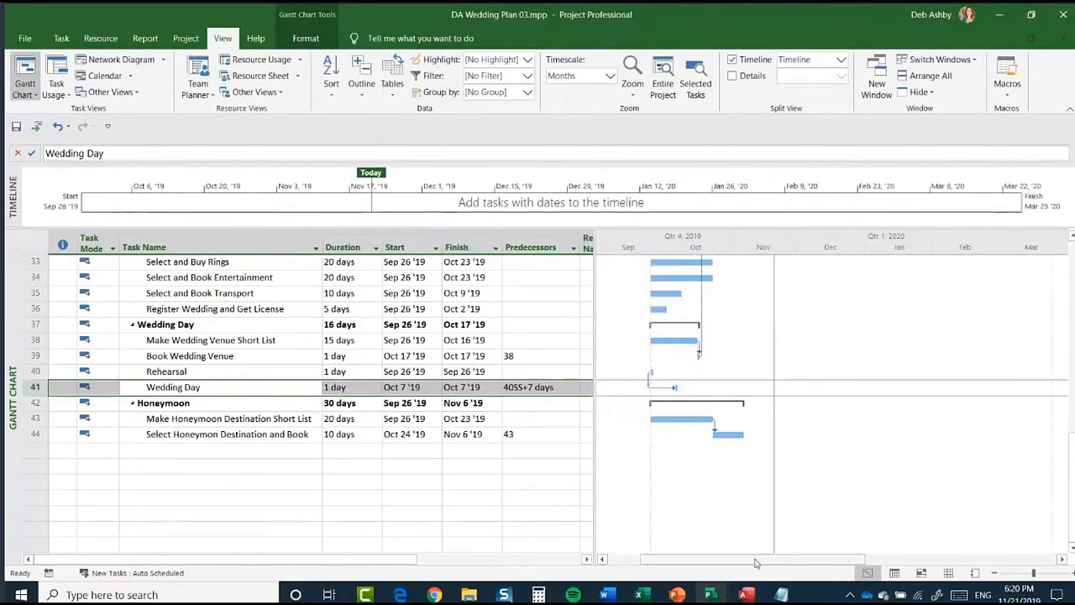
{"action": "left_click_drag", "start_coordinate": [755, 563], "coordinate": [1002, 561]}
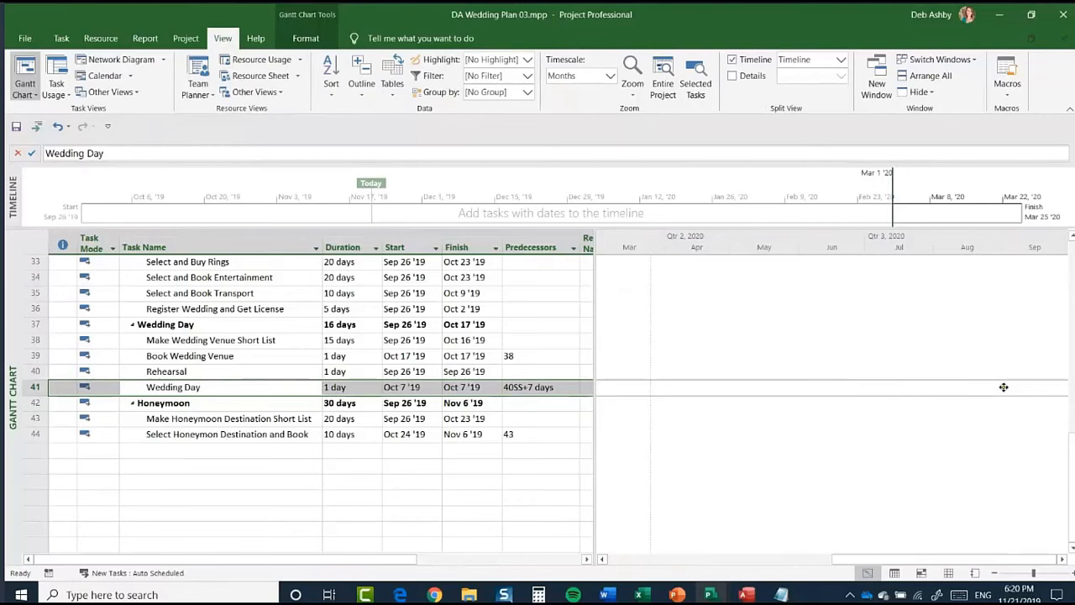
{"action": "mouse_move", "coordinate": [1003, 388]}
{"action": "scroll", "coordinate": [236, 410], "scroll_direction": "up", "scroll_amount": 10}
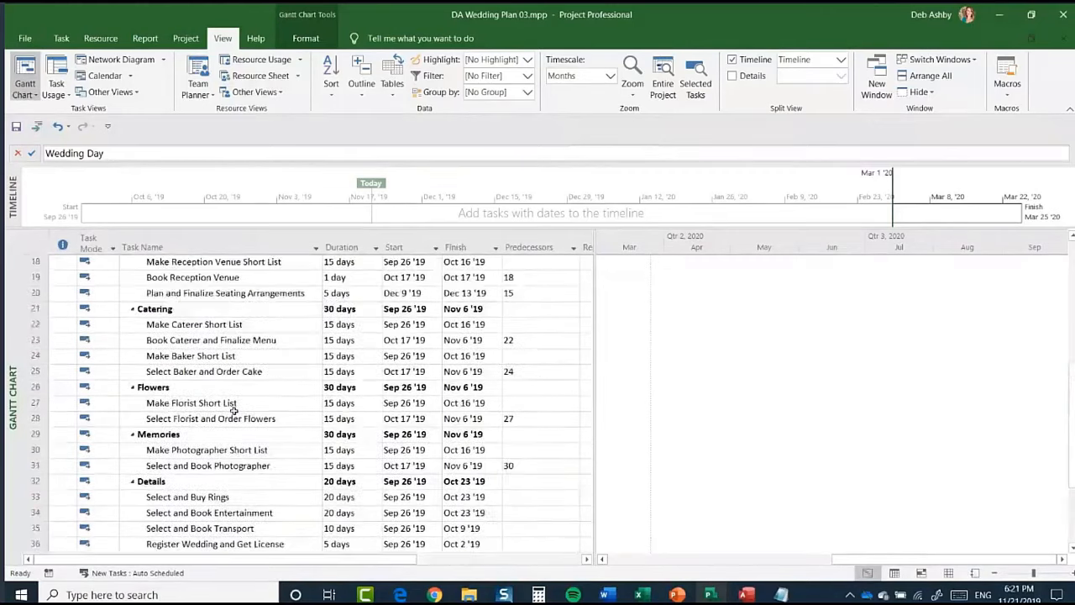
{"action": "scroll", "coordinate": [234, 411], "scroll_direction": "up", "scroll_amount": 1}
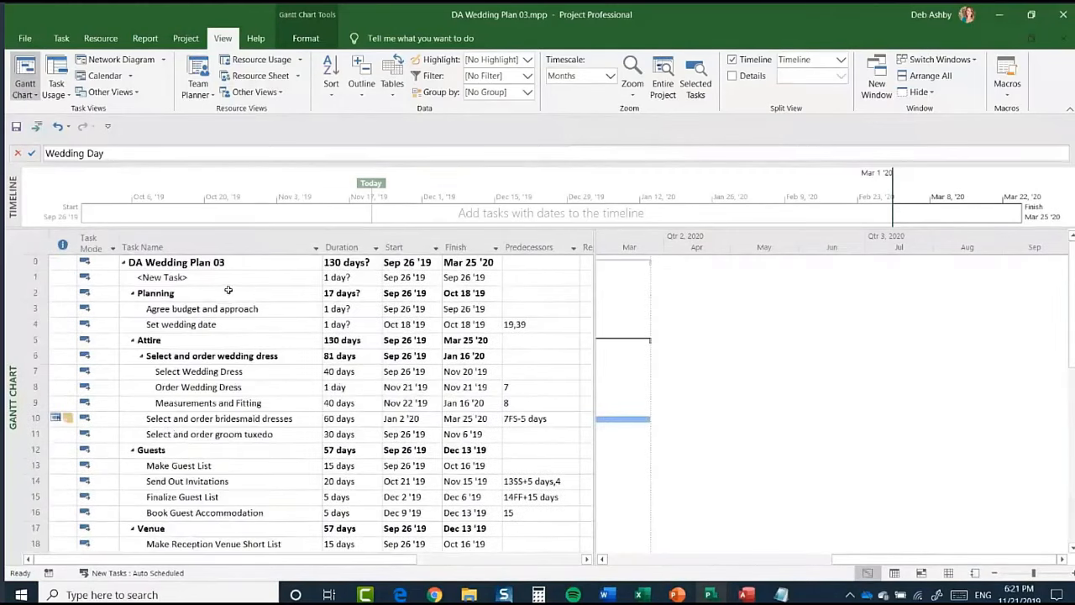
Step: Delete the empty <New Task> row above the Planning summary task
{"action": "left_click", "coordinate": [33, 277]}
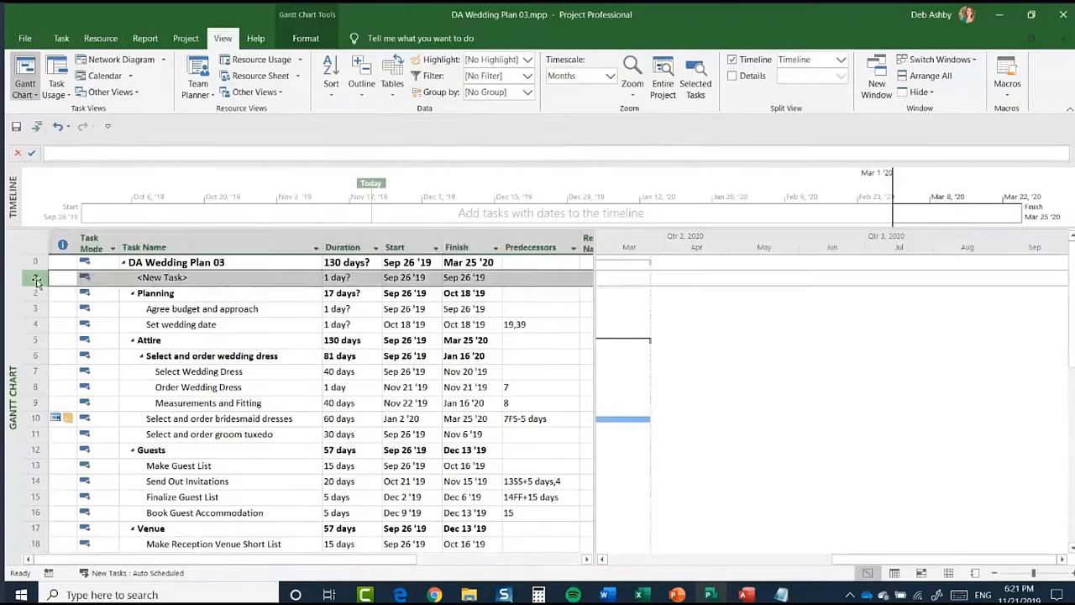
{"action": "right_click", "coordinate": [36, 280]}
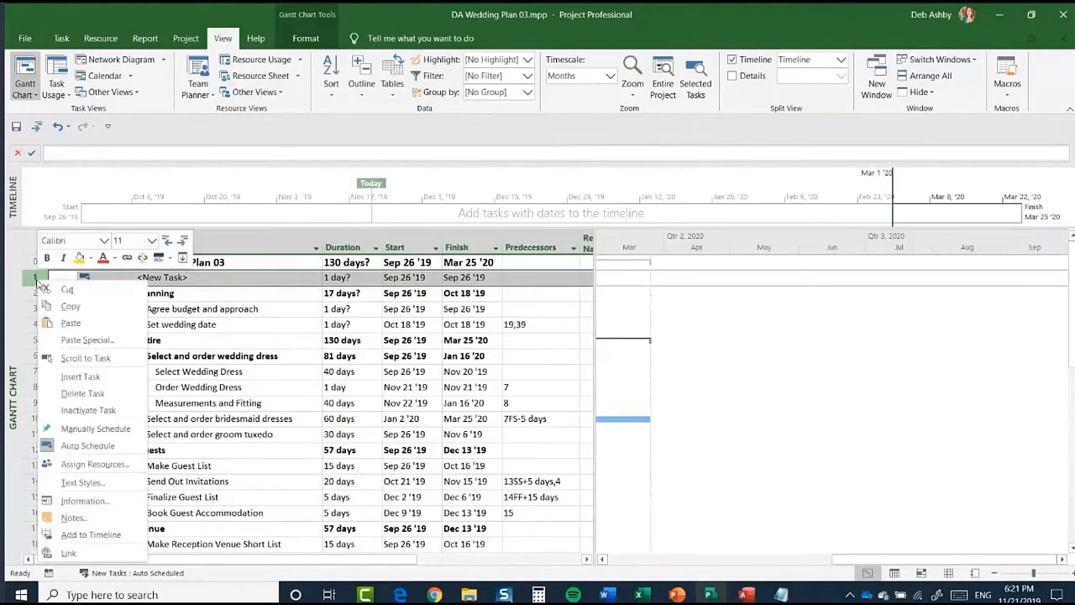
{"action": "left_click", "coordinate": [122, 397]}
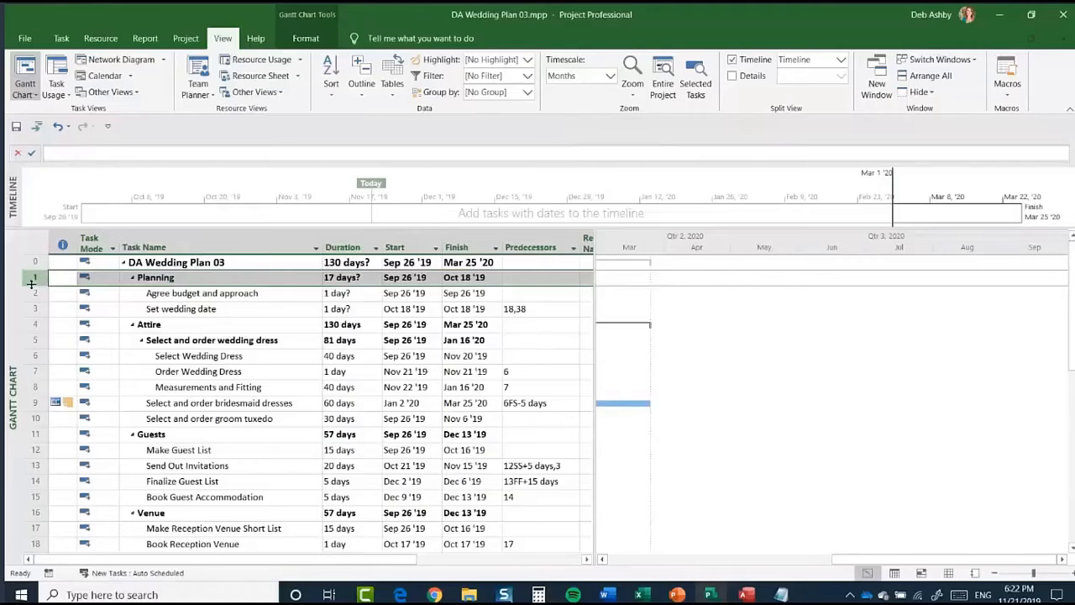
{"action": "left_click_drag", "start_coordinate": [33, 293], "coordinate": [34, 308]}
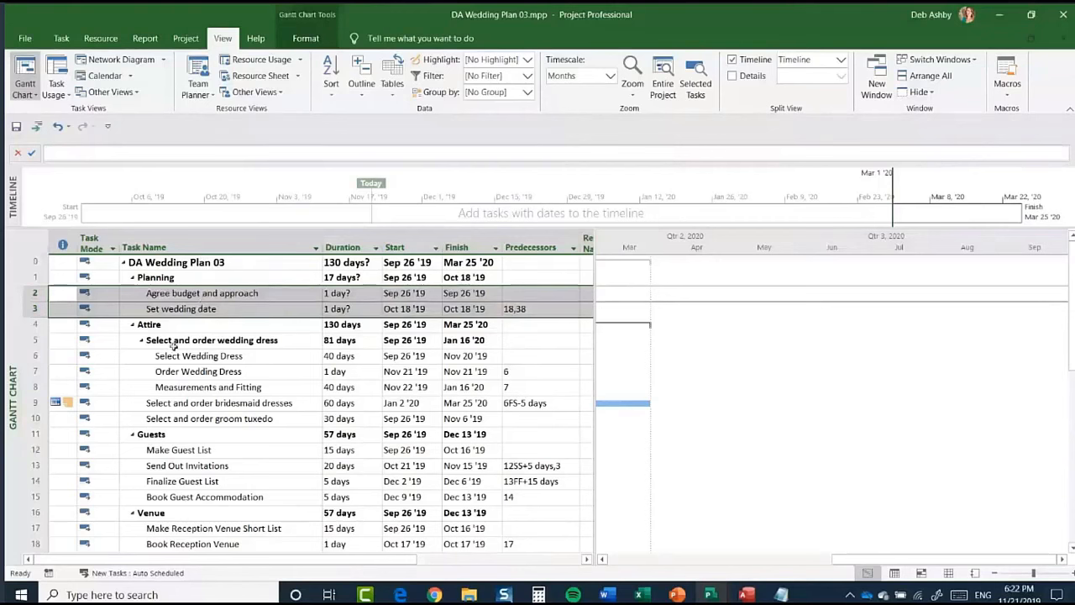
{"action": "left_click", "coordinate": [35, 296]}
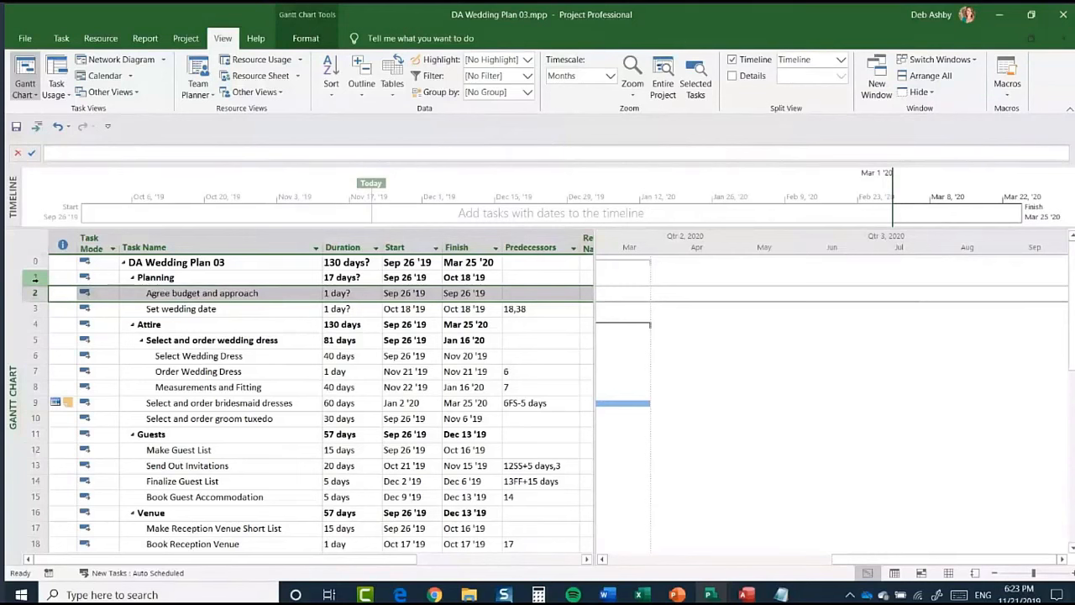
{"action": "left_click", "coordinate": [37, 281]}
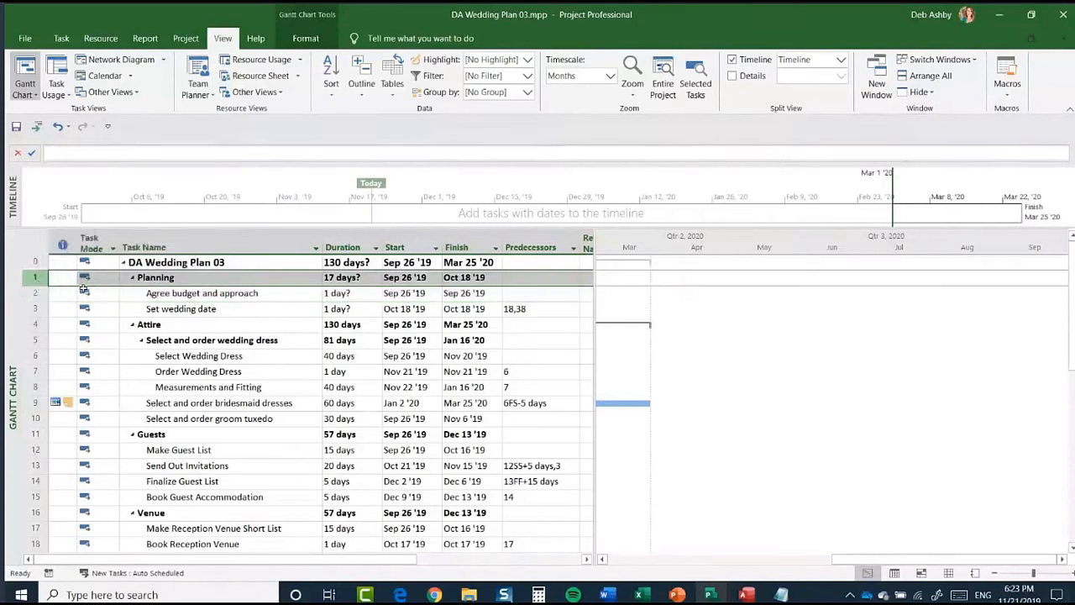
{"action": "right_click", "coordinate": [36, 280]}
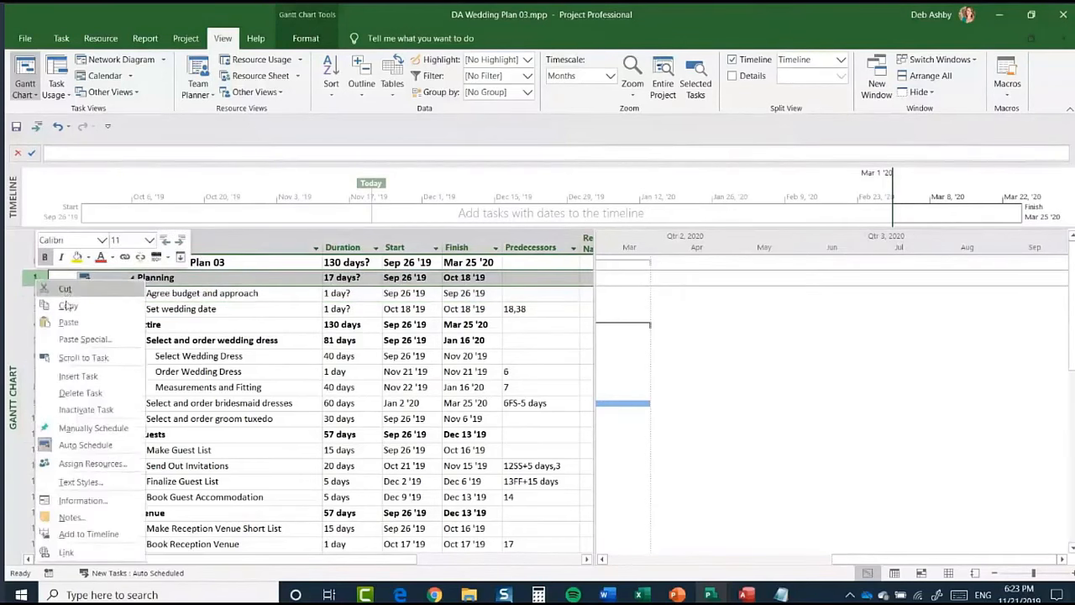
{"action": "left_click", "coordinate": [80, 393]}
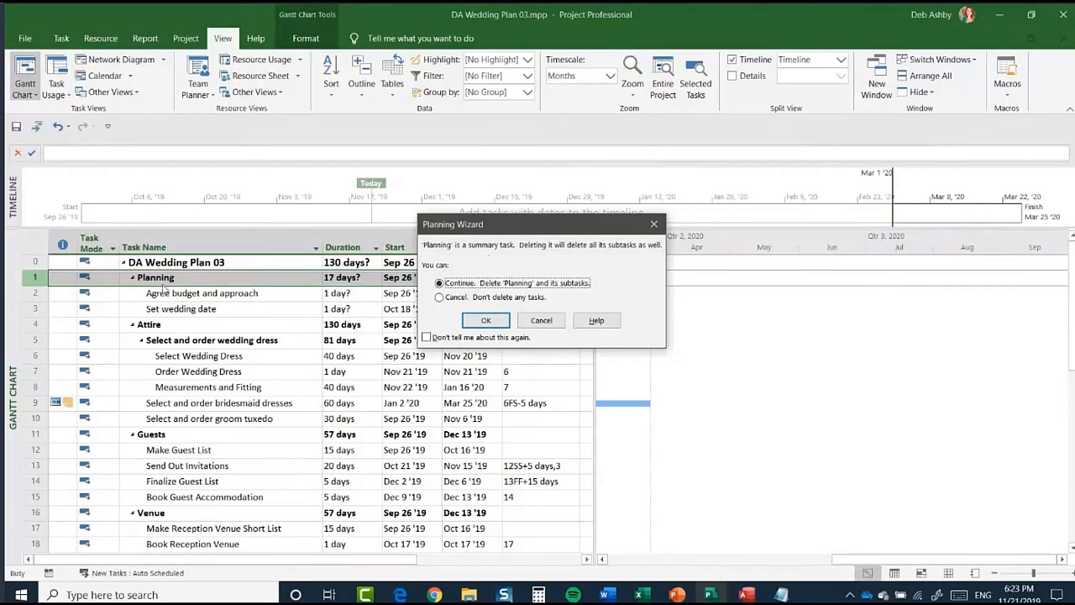
{"action": "left_click", "coordinate": [540, 320]}
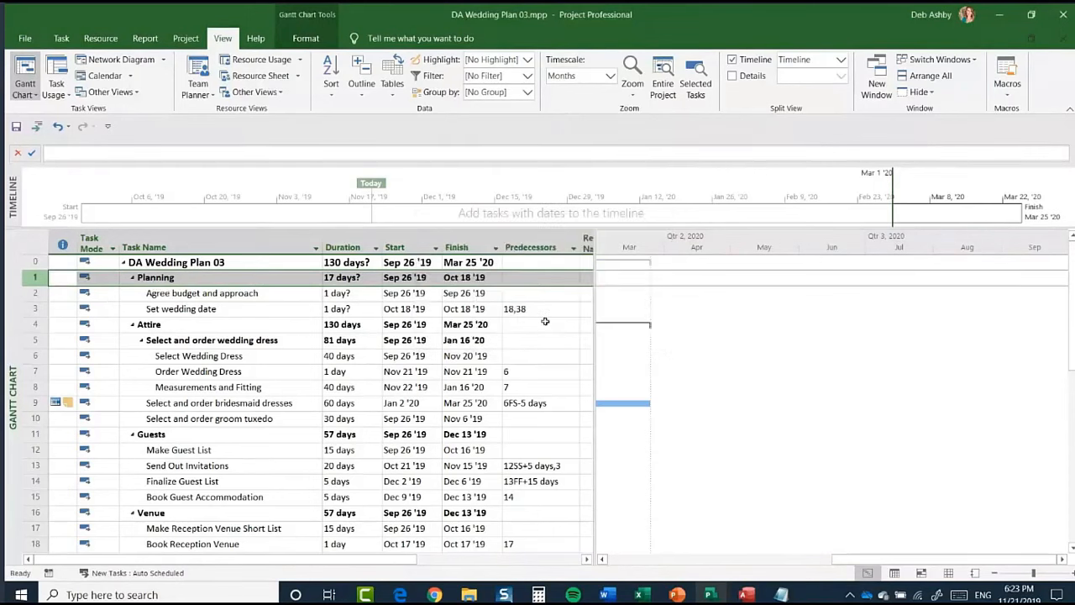
Step: Outdent the Agree budget and approach and Set wedding date tasks so they are no longer subtasks of Planning
{"action": "left_click", "coordinate": [28, 293]}
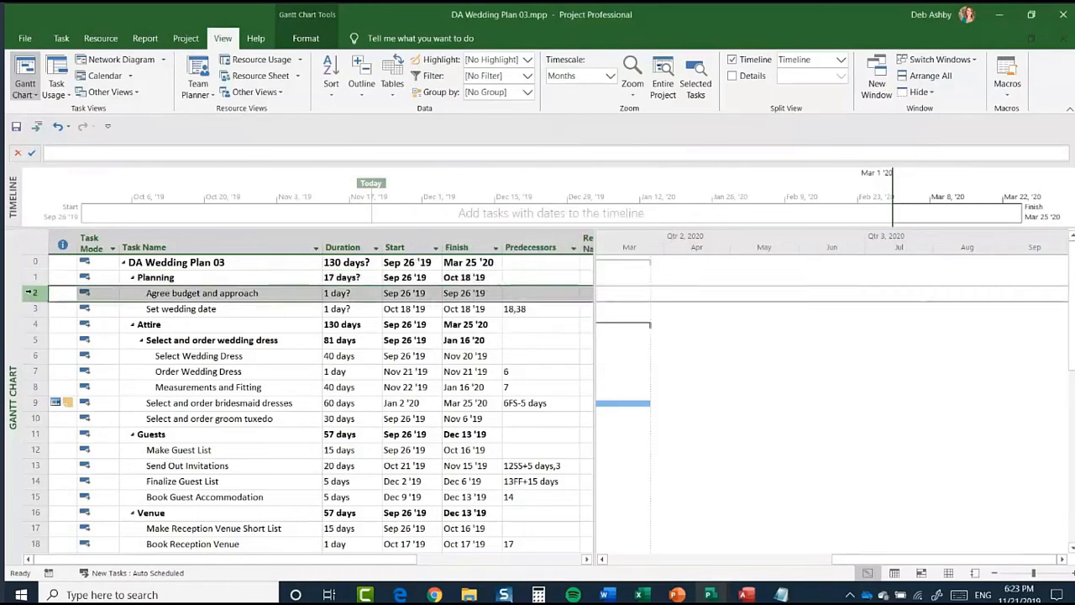
{"action": "left_click_drag", "start_coordinate": [27, 293], "coordinate": [28, 308]}
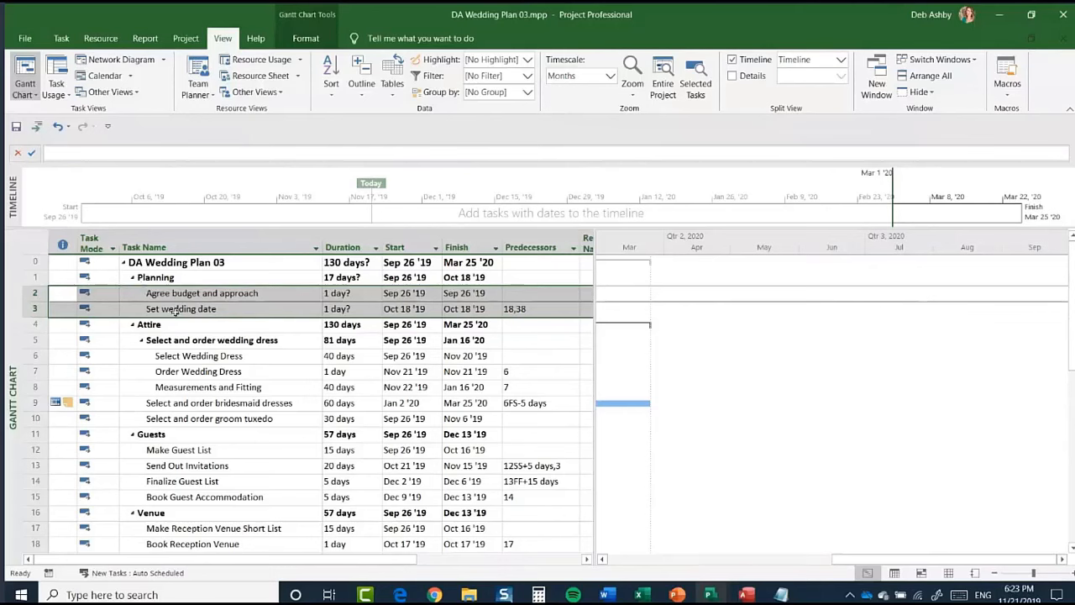
{"action": "left_click", "coordinate": [61, 40]}
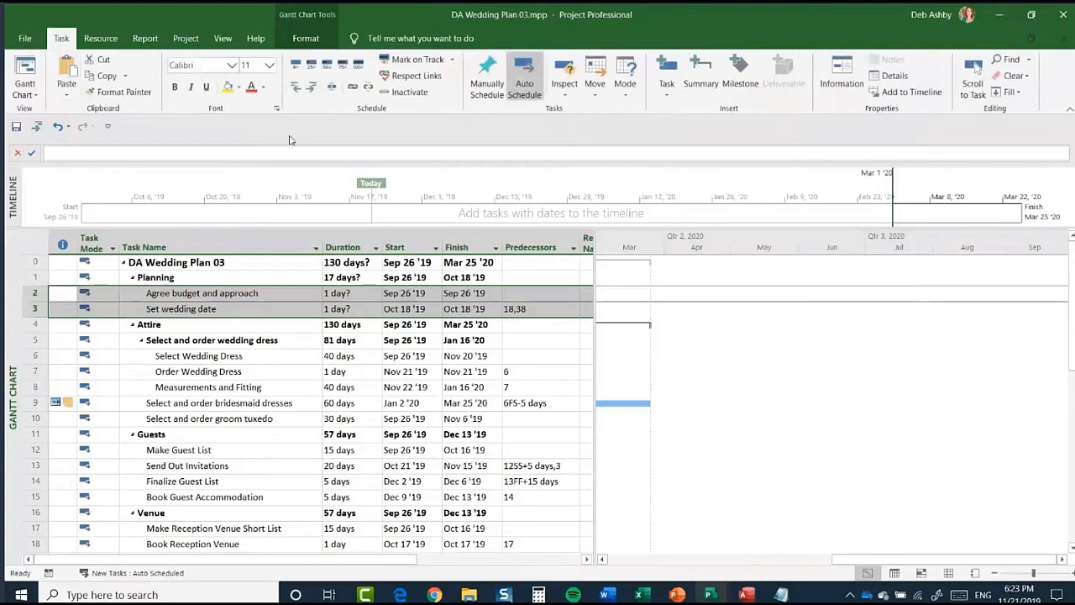
{"action": "left_click", "coordinate": [296, 87]}
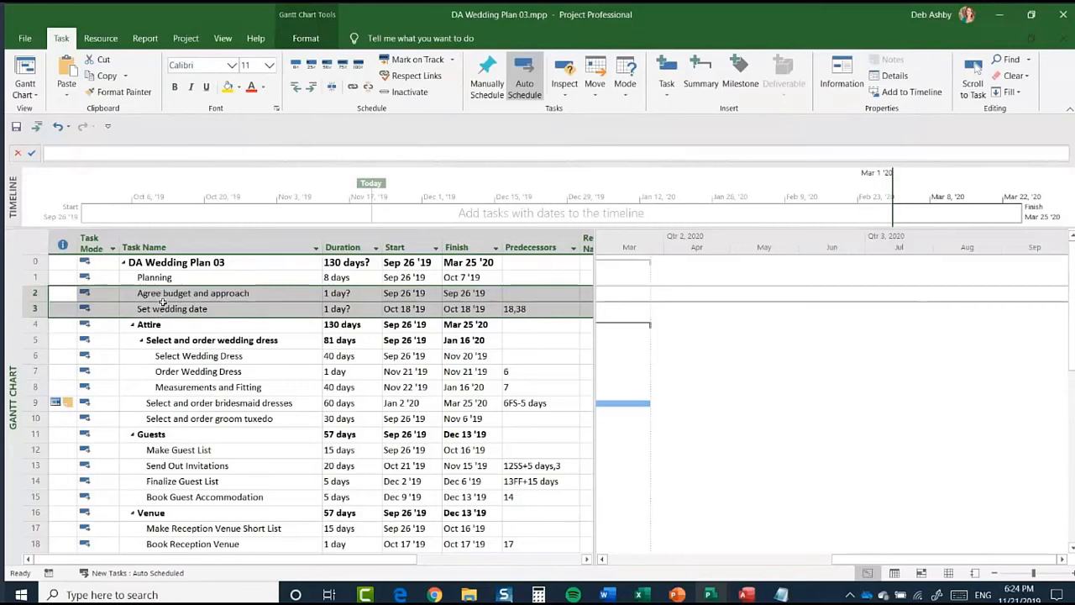
Step: Delete the Planning task, keeping the two outdented tasks below it
{"action": "left_click", "coordinate": [41, 279]}
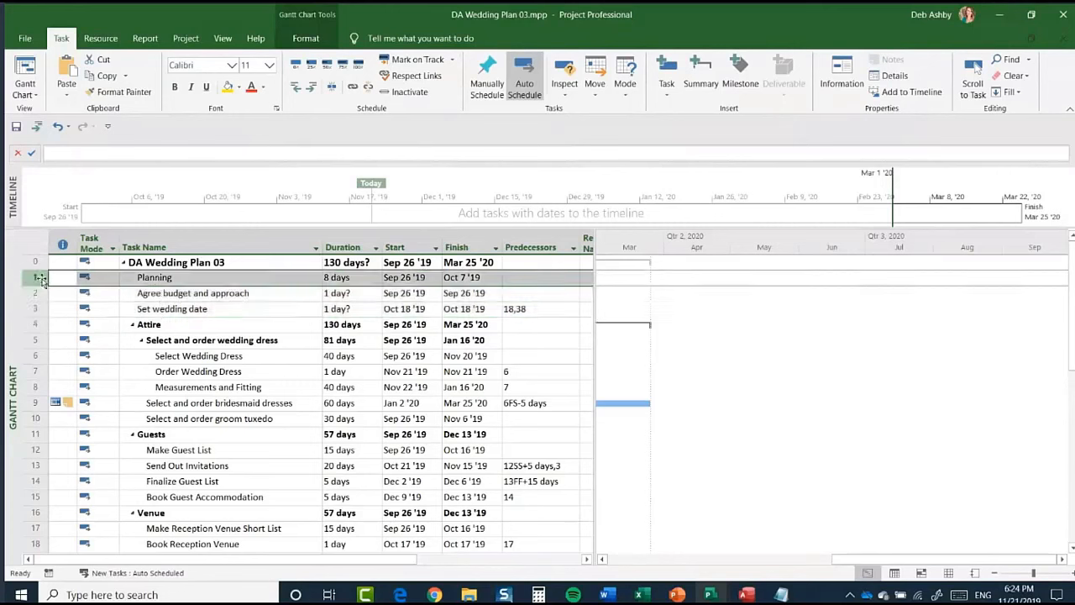
{"action": "right_click", "coordinate": [40, 278]}
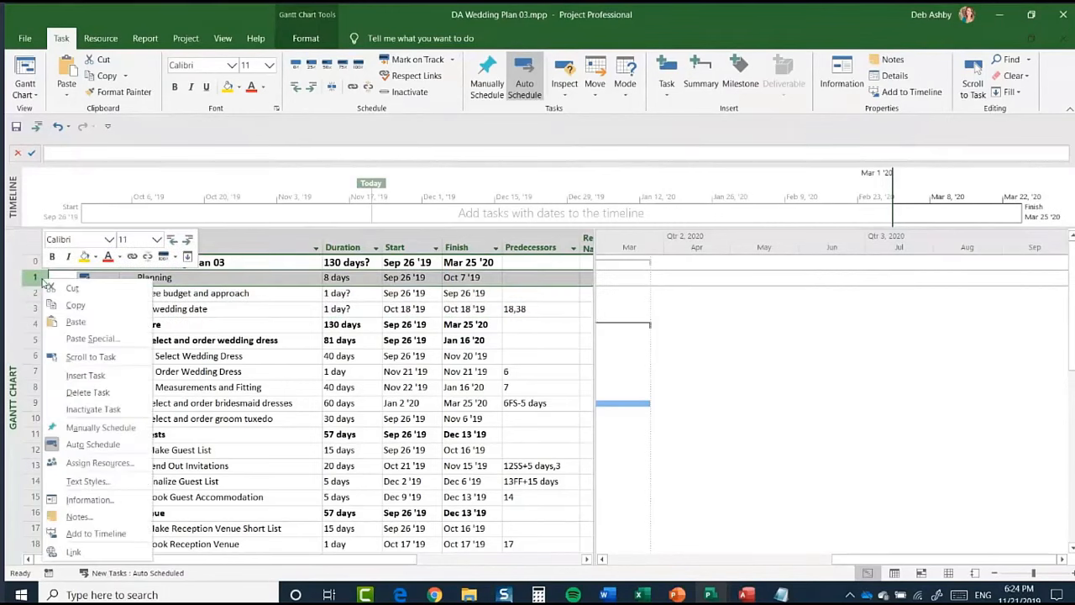
{"action": "left_click", "coordinate": [87, 392]}
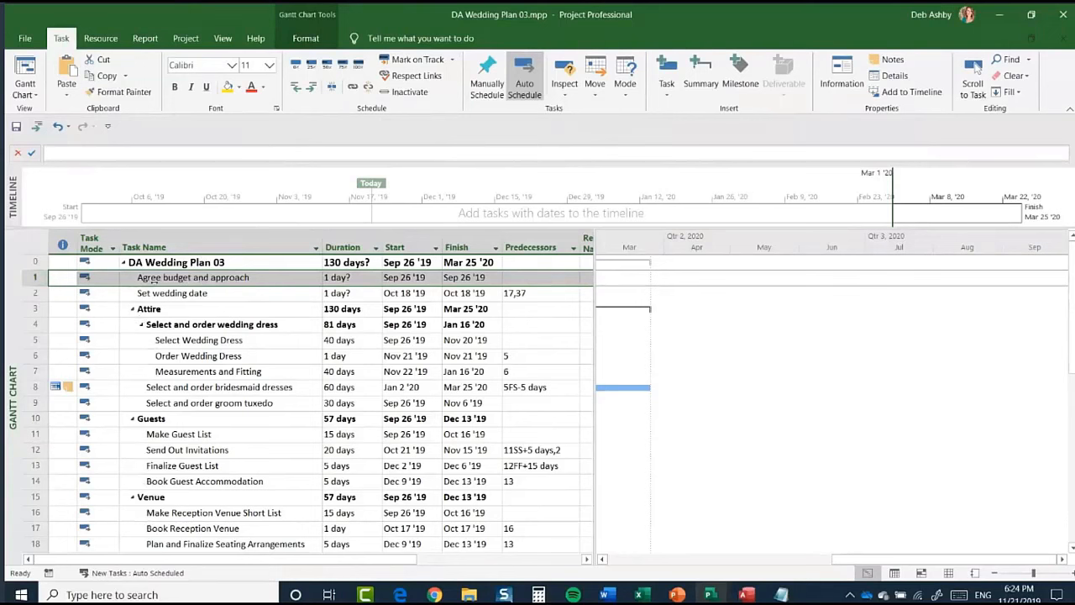
{"action": "left_click", "coordinate": [42, 280]}
Step: Set task 1 as the predecessor of the Attire, Guests and Venue summary tasks
{"action": "left_click", "coordinate": [523, 313]}
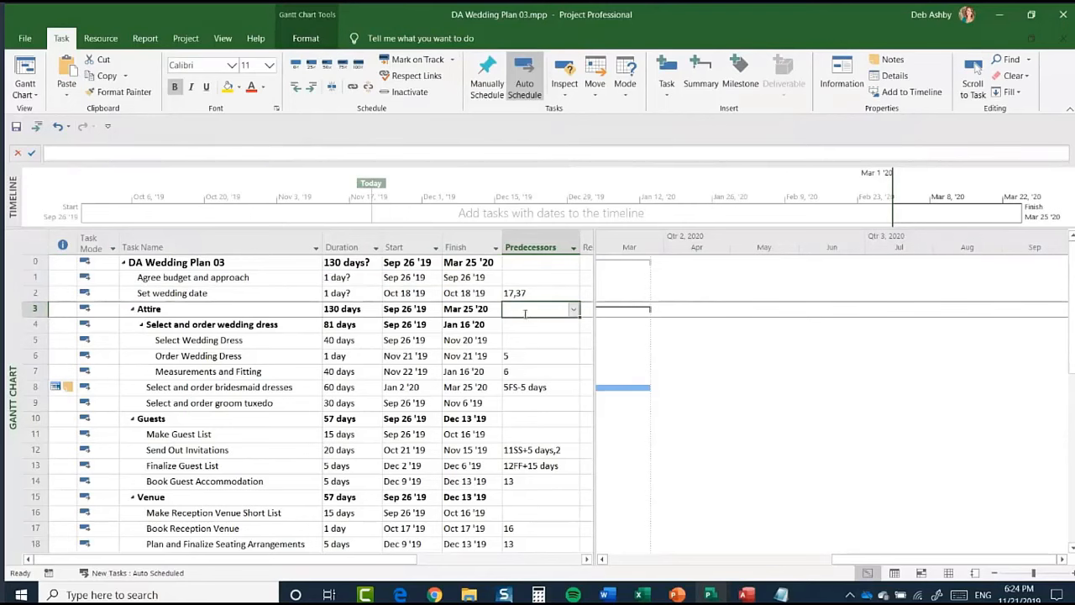
{"action": "type", "text": "1"}
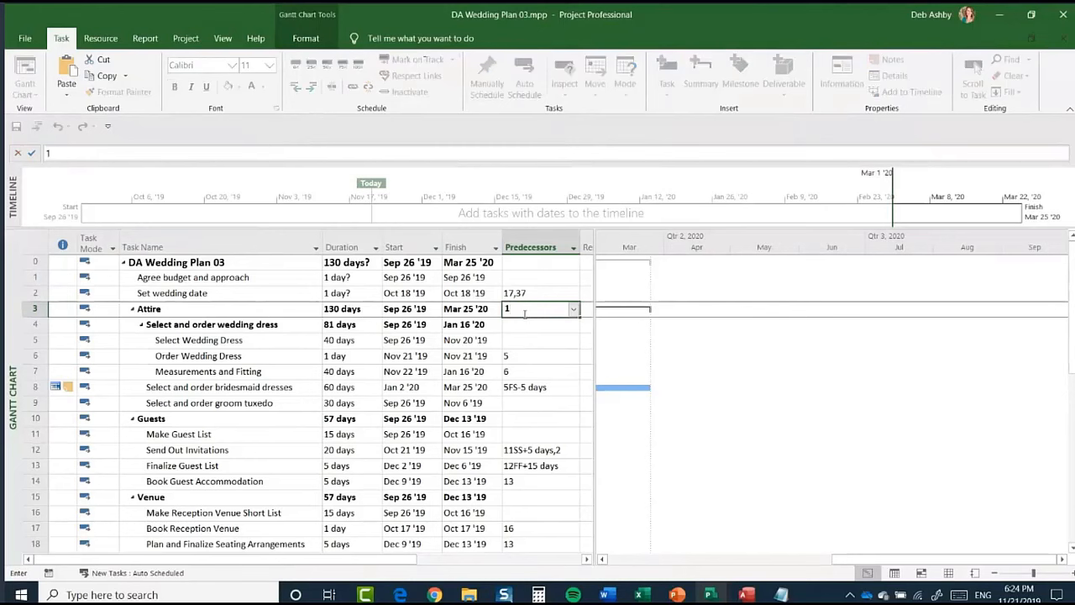
{"action": "left_click", "coordinate": [531, 418]}
{"action": "type", "text": "1"}
{"action": "left_click", "coordinate": [526, 495]}
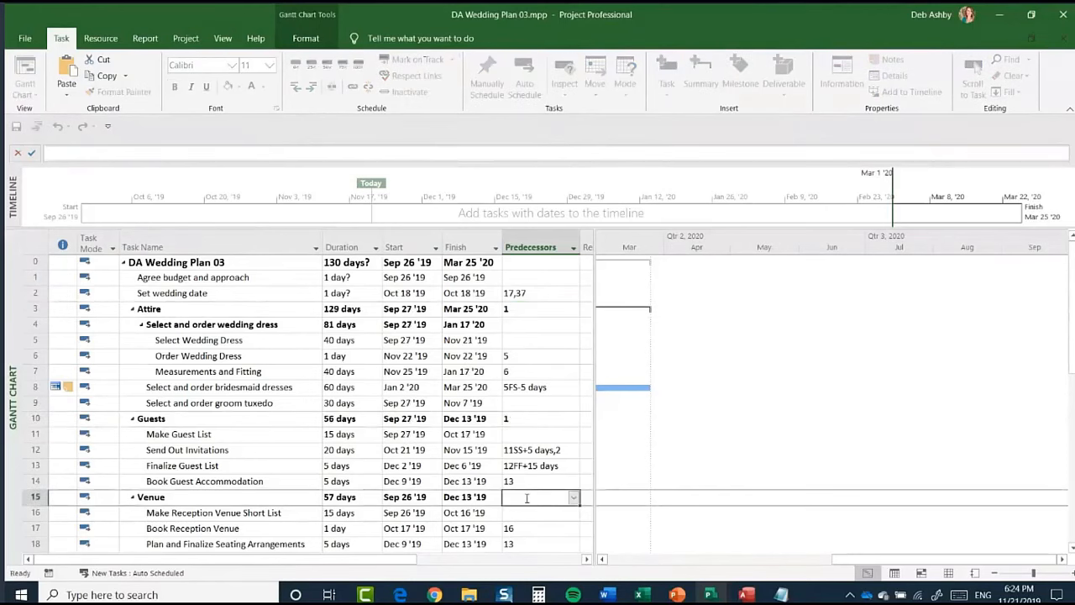
{"action": "type", "text": "1"}
Step: Set task 1 as the predecessor of the Catering and Flowers summary tasks
{"action": "scroll", "coordinate": [527, 494], "scroll_direction": "down", "scroll_amount": 3}
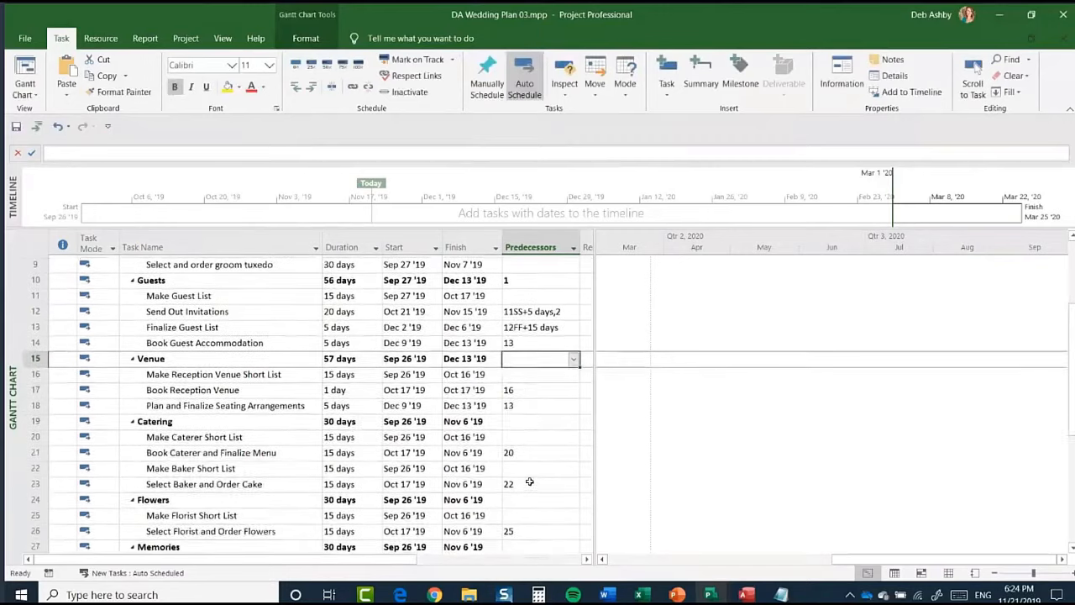
{"action": "left_click", "coordinate": [513, 419]}
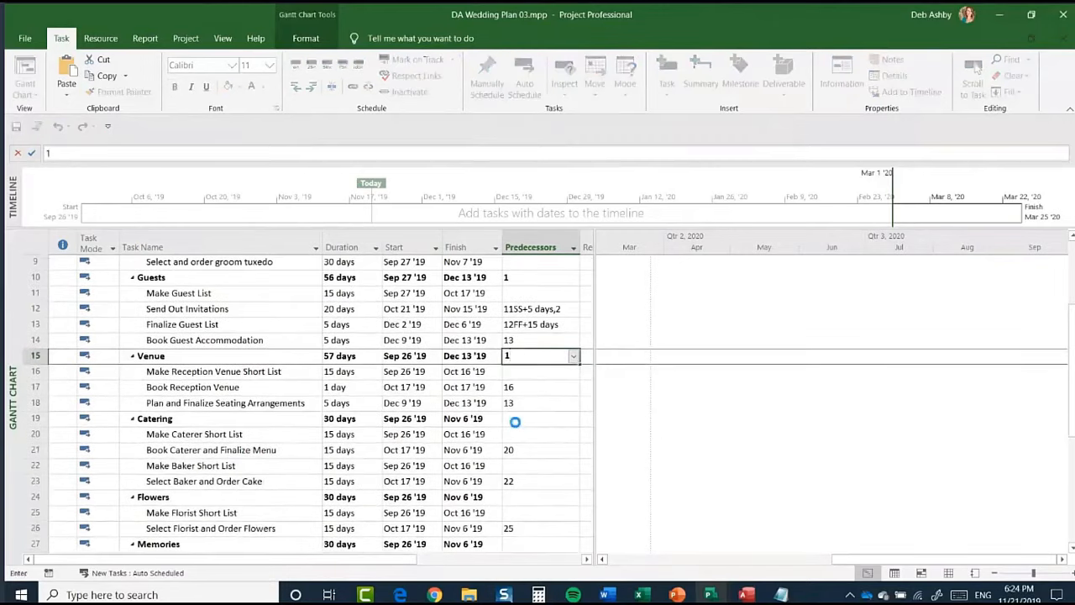
{"action": "type", "text": "1"}
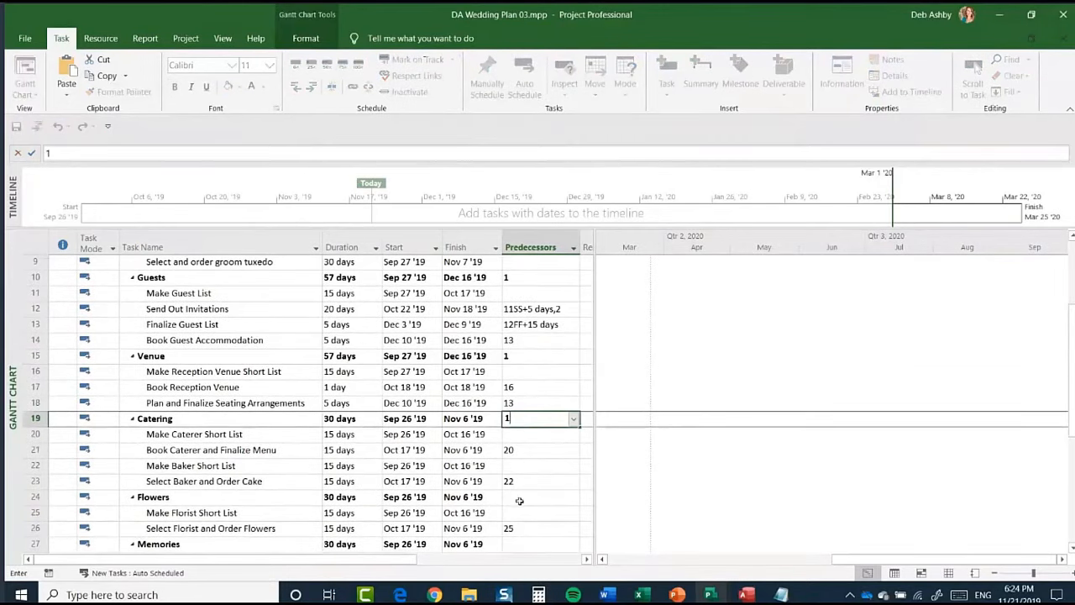
{"action": "left_click", "coordinate": [518, 497]}
{"action": "type", "text": "1"}
{"action": "key", "text": "Escape"}
{"action": "scroll", "coordinate": [541, 453], "scroll_direction": "down", "scroll_amount": 3}
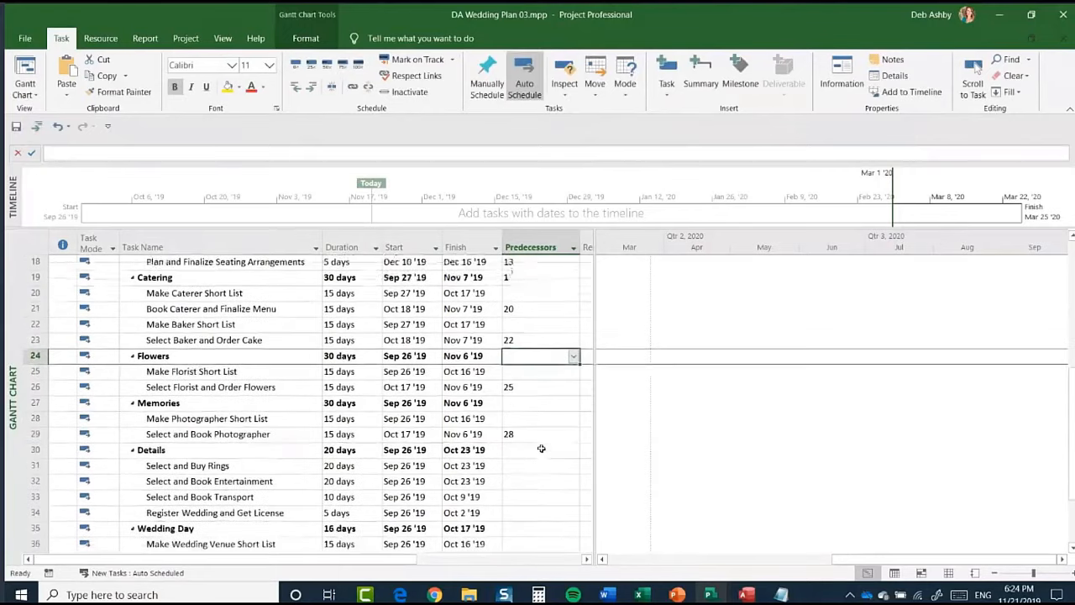
{"action": "type", "text": "1"}
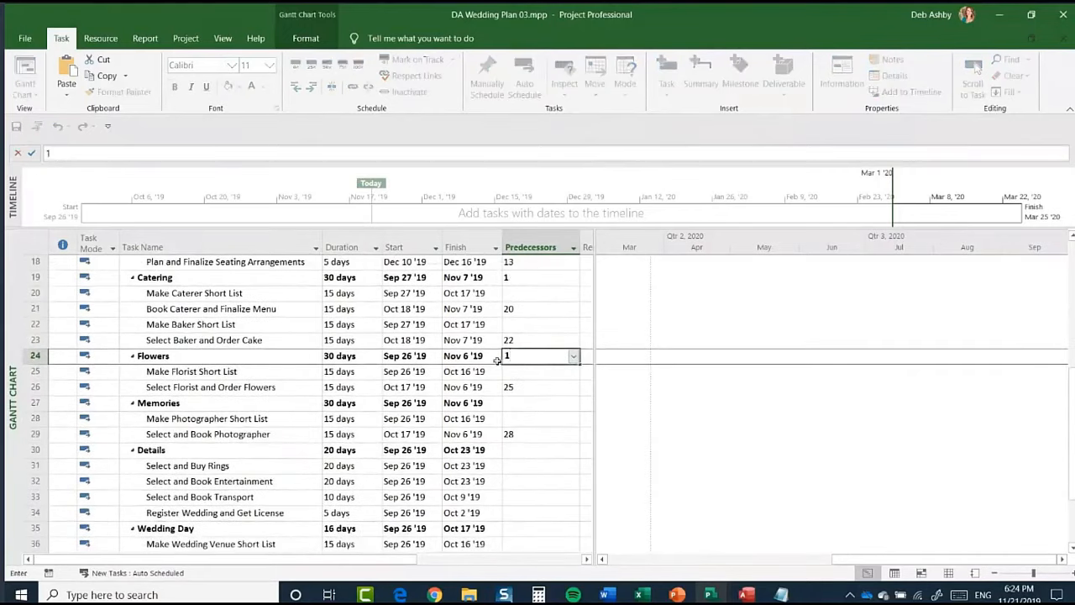
{"action": "left_click", "coordinate": [573, 358]}
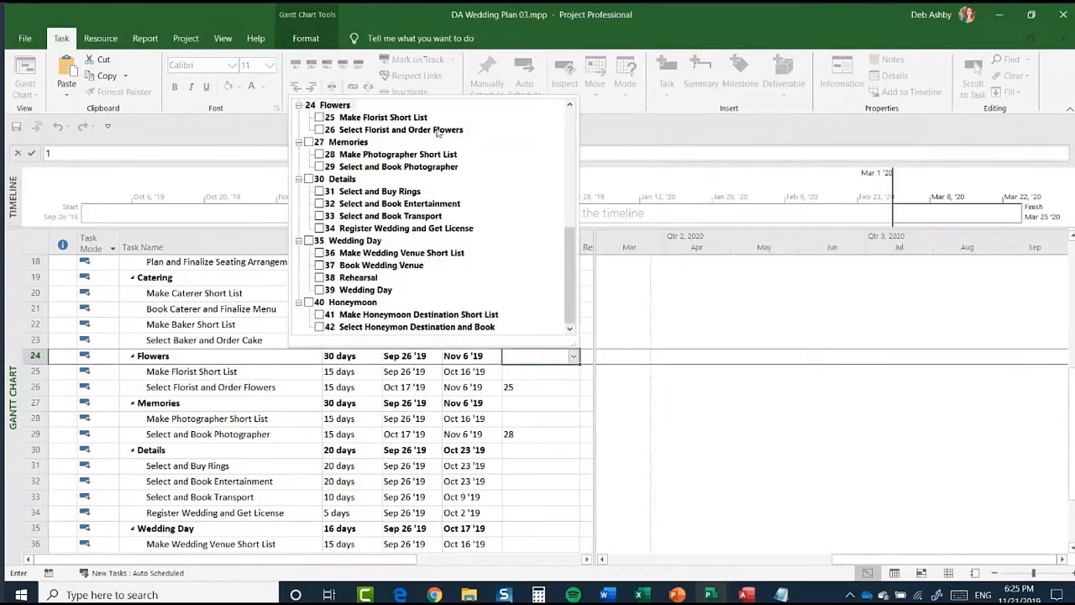
{"action": "left_click", "coordinate": [518, 359]}
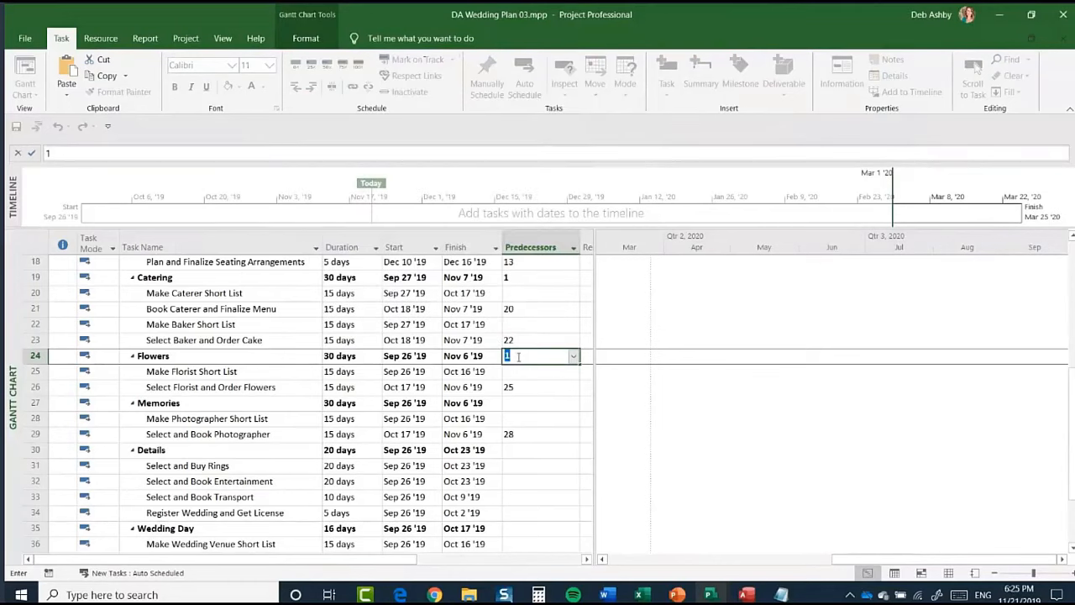
Step: Set task 1 as the predecessor of the Memories and Details summary tasks
{"action": "left_click", "coordinate": [524, 404]}
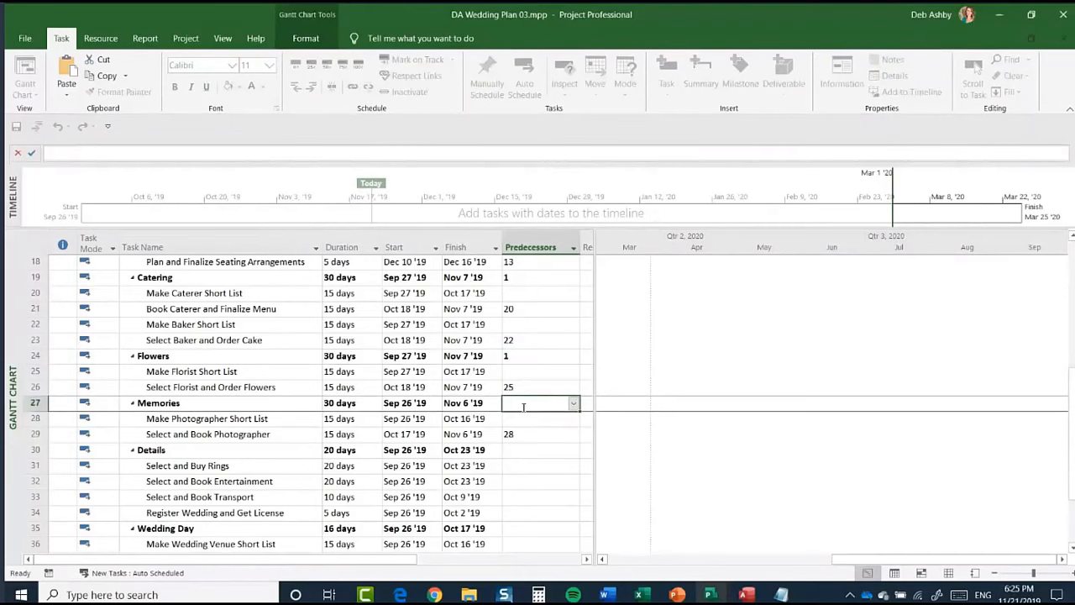
{"action": "type", "text": "1"}
{"action": "left_click", "coordinate": [519, 454]}
{"action": "type", "text": "1"}
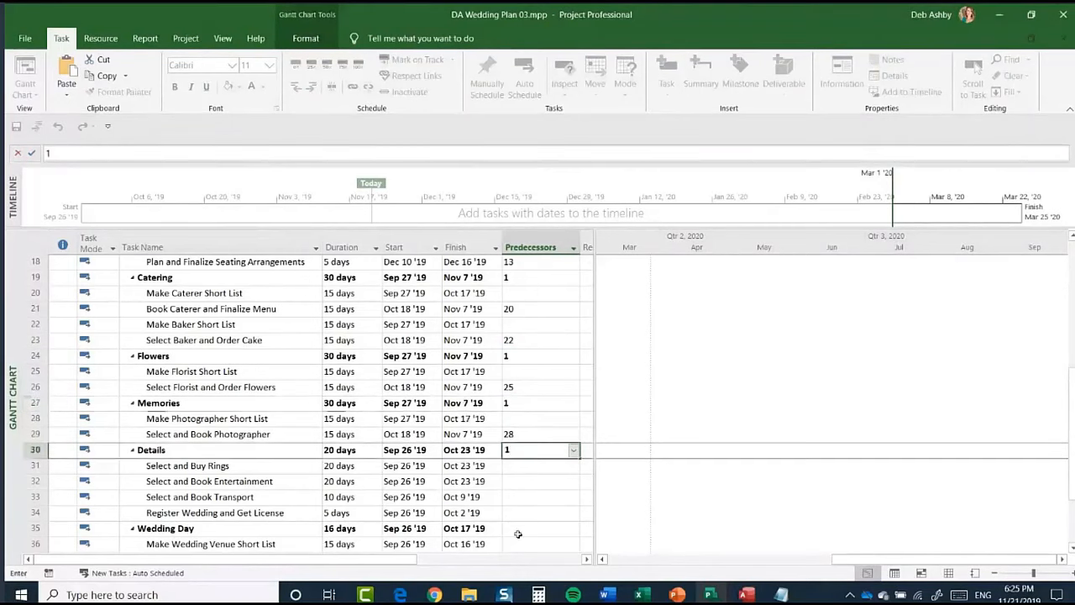
Step: Set task 1 as the predecessor of the Wedding Day and Honeymoon summary tasks
{"action": "left_click", "coordinate": [518, 534]}
{"action": "scroll", "coordinate": [531, 486], "scroll_direction": "down", "scroll_amount": 4}
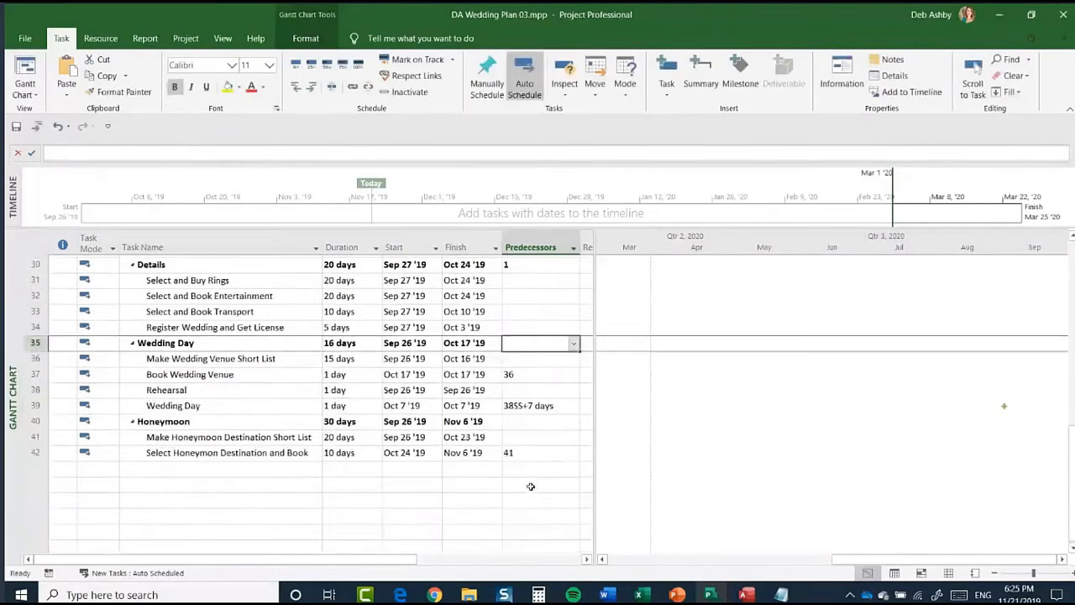
{"action": "type", "text": "1"}
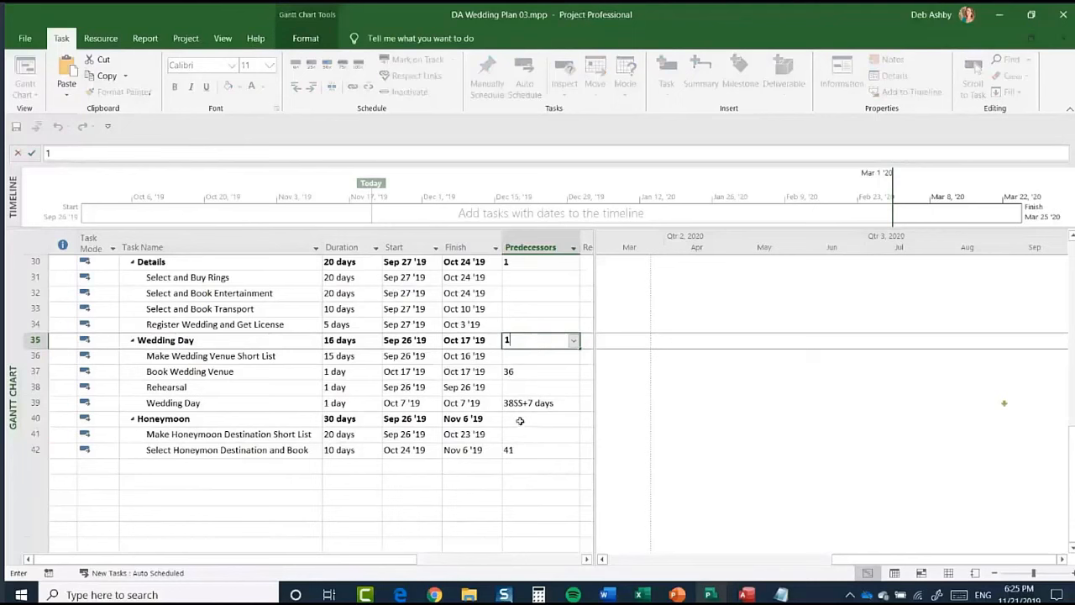
{"action": "left_click", "coordinate": [519, 420]}
{"action": "scroll", "coordinate": [471, 428], "scroll_direction": "up", "scroll_amount": 3}
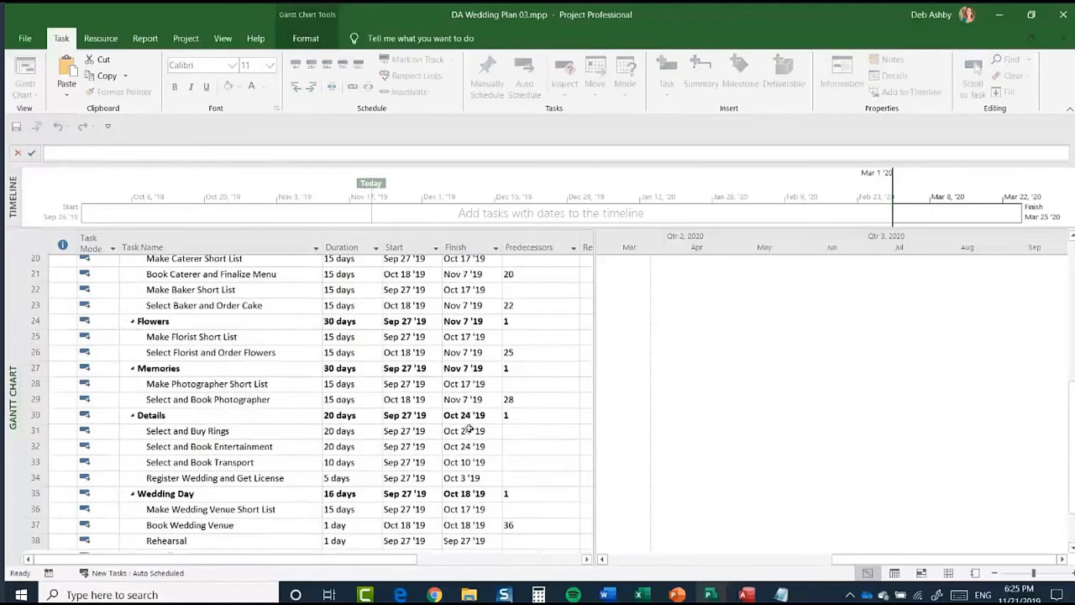
{"action": "scroll", "coordinate": [470, 428], "scroll_direction": "up", "scroll_amount": 2}
{"action": "scroll", "coordinate": [504, 424], "scroll_direction": "down", "scroll_amount": 5}
{"action": "type", "text": "1"}
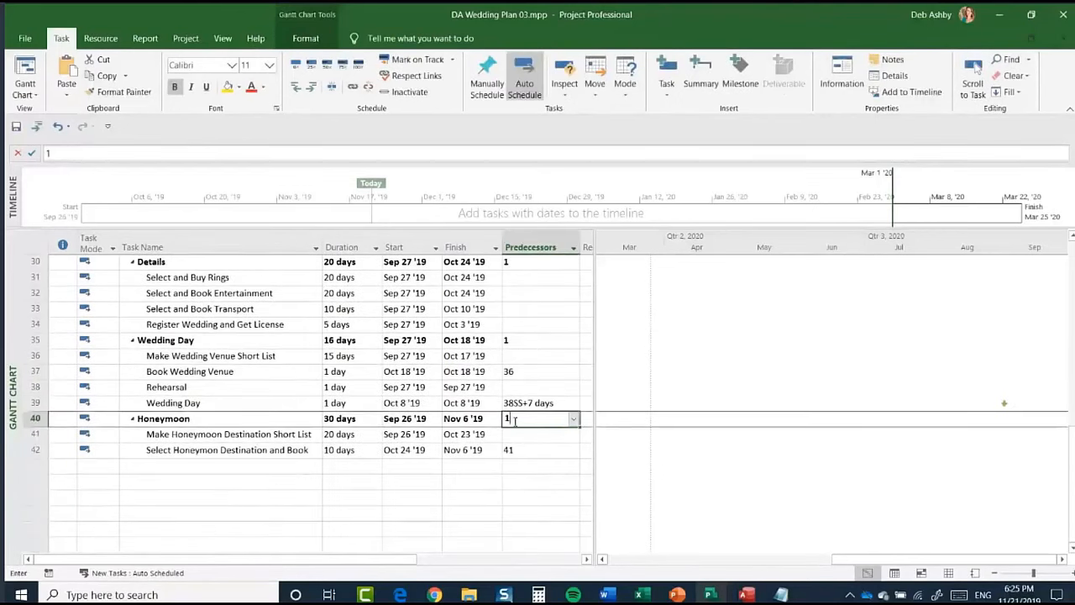
{"action": "key", "text": "Return"}
Step: Insert a blank row above the Agree budget and approach task
{"action": "scroll", "coordinate": [418, 383], "scroll_direction": "up", "scroll_amount": 10}
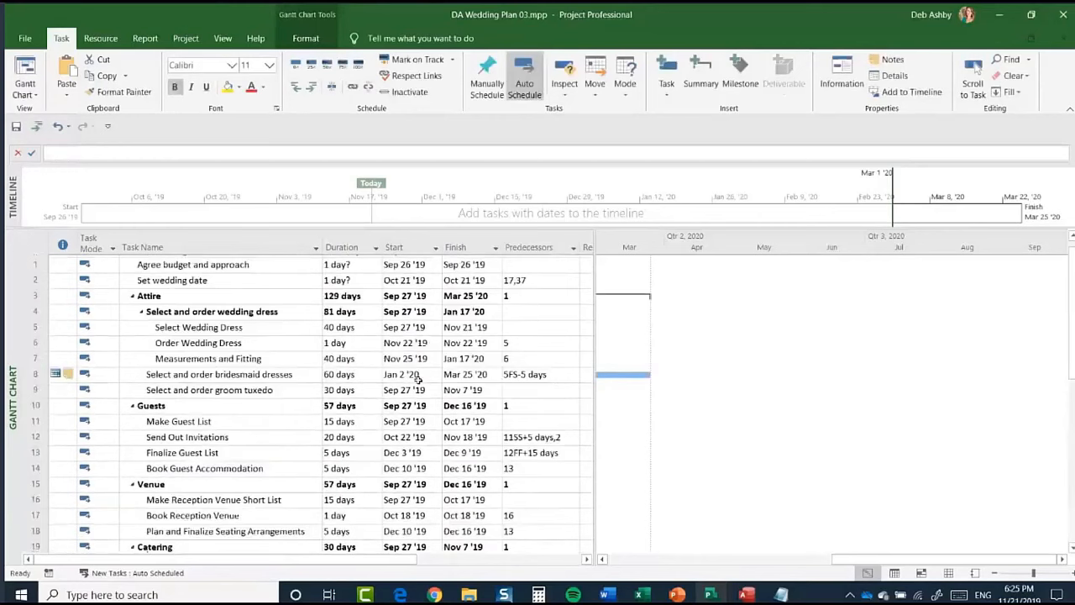
{"action": "scroll", "coordinate": [418, 379], "scroll_direction": "up", "scroll_amount": 1}
{"action": "left_click", "coordinate": [220, 279]}
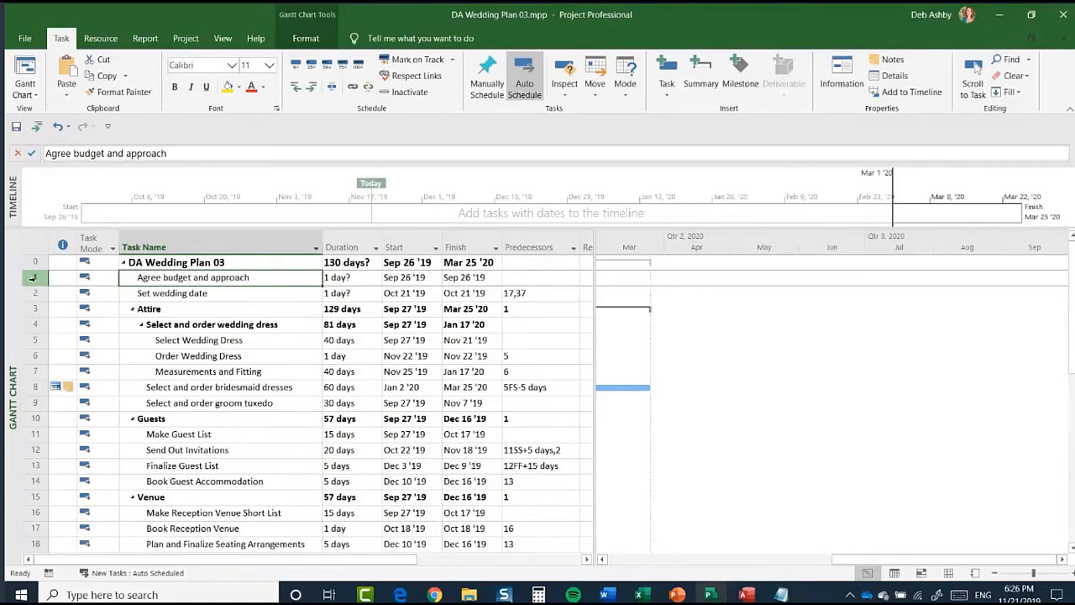
{"action": "left_click", "coordinate": [34, 278]}
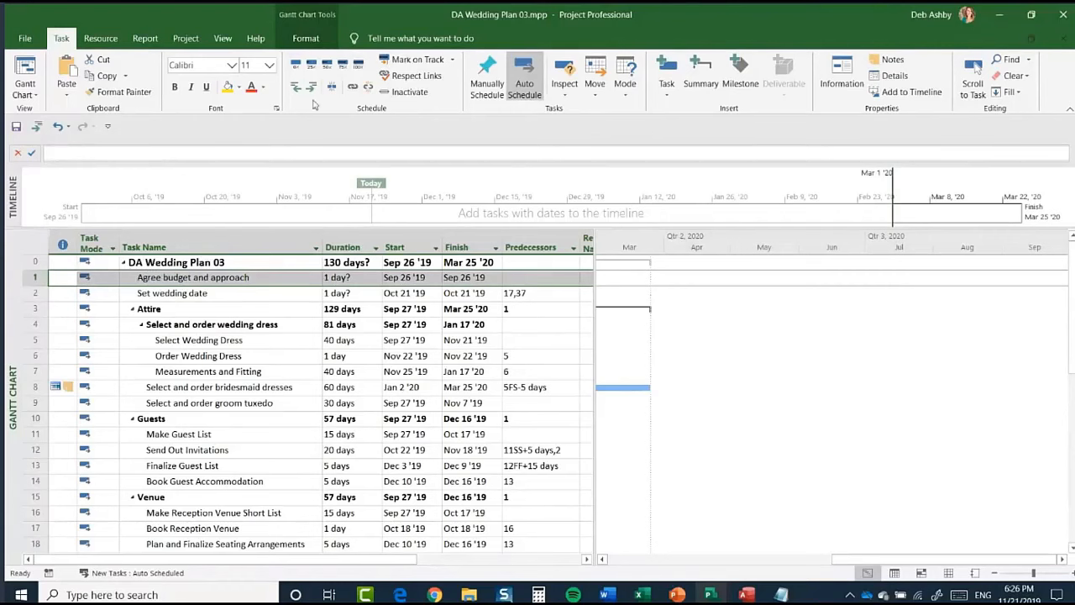
{"action": "left_click", "coordinate": [303, 40]}
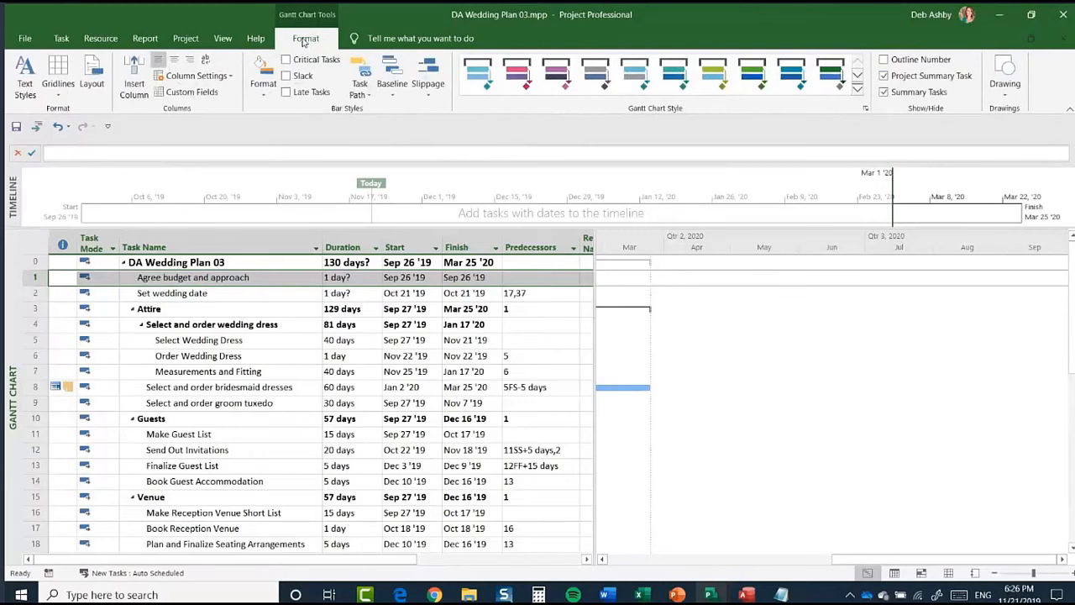
{"action": "left_click", "coordinate": [61, 40]}
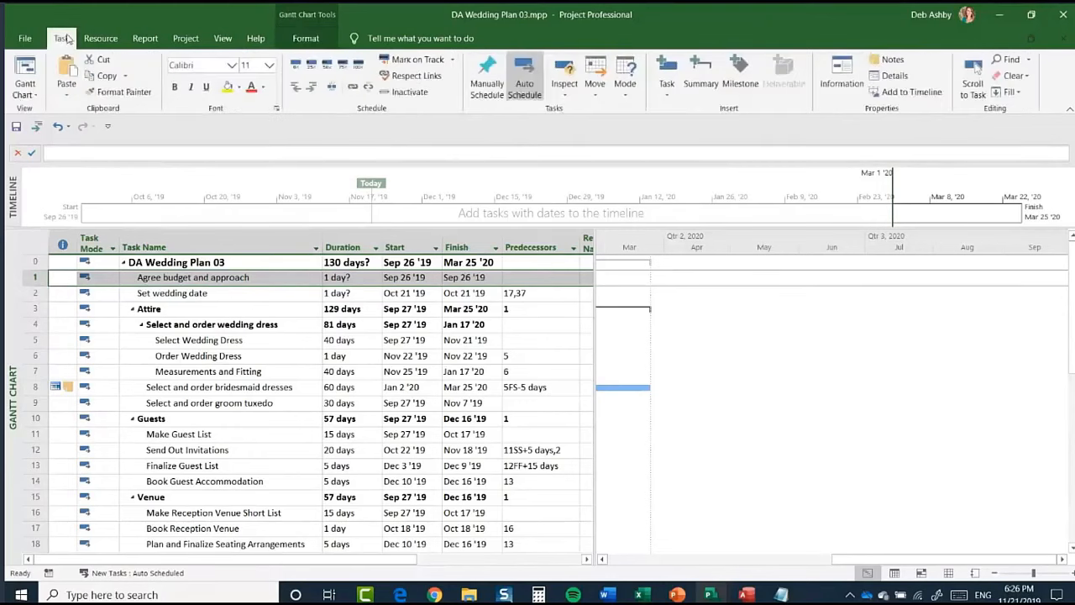
{"action": "left_click", "coordinate": [666, 94]}
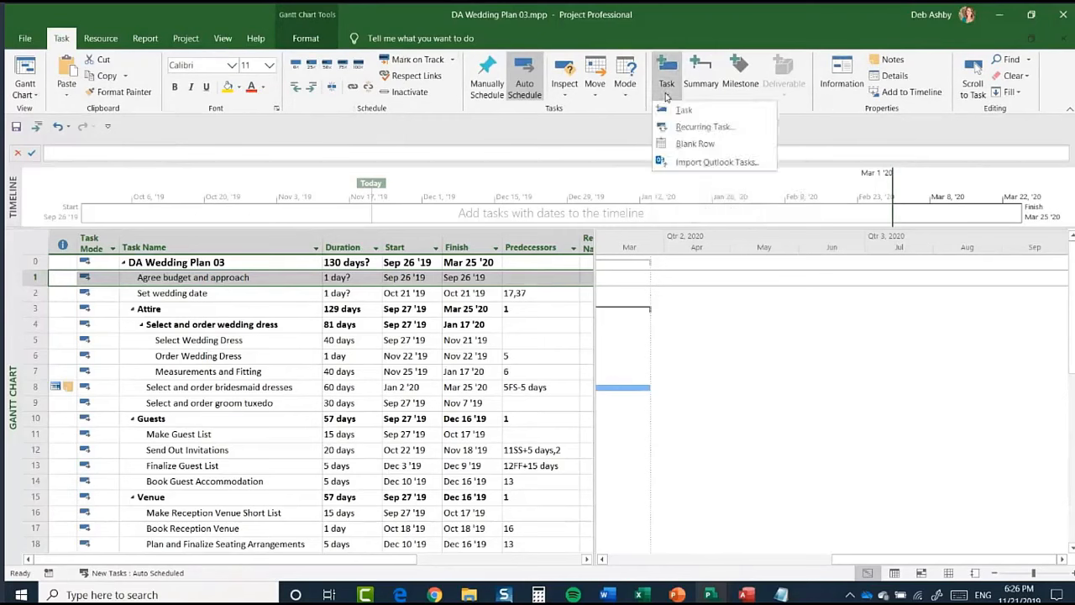
{"action": "left_click", "coordinate": [730, 149]}
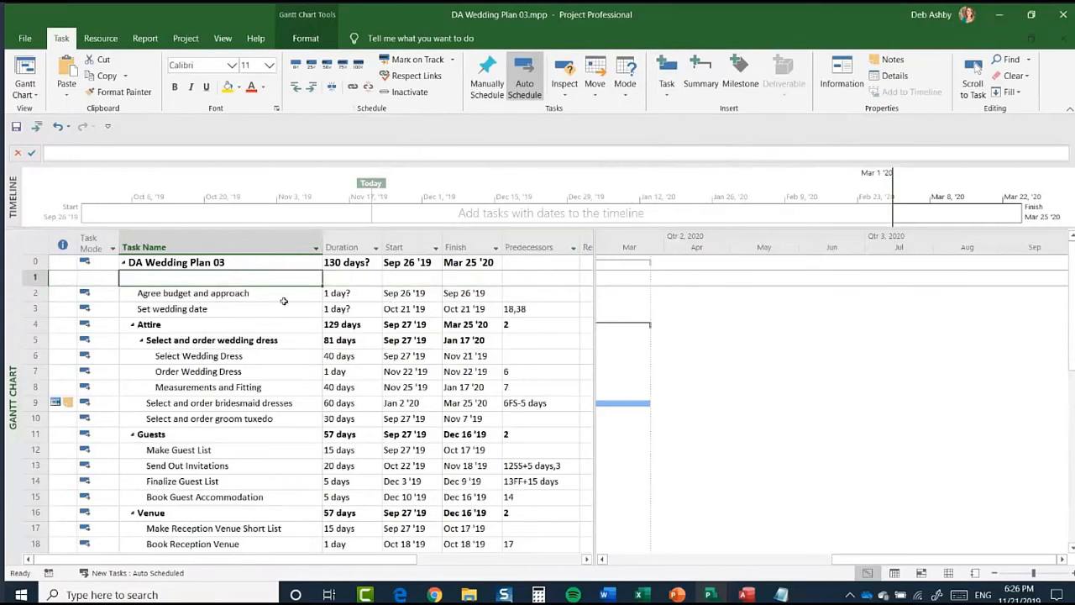
Step: Insert a blank row above the Attire summary task to separate it from Set wedding date
{"action": "left_click", "coordinate": [34, 324]}
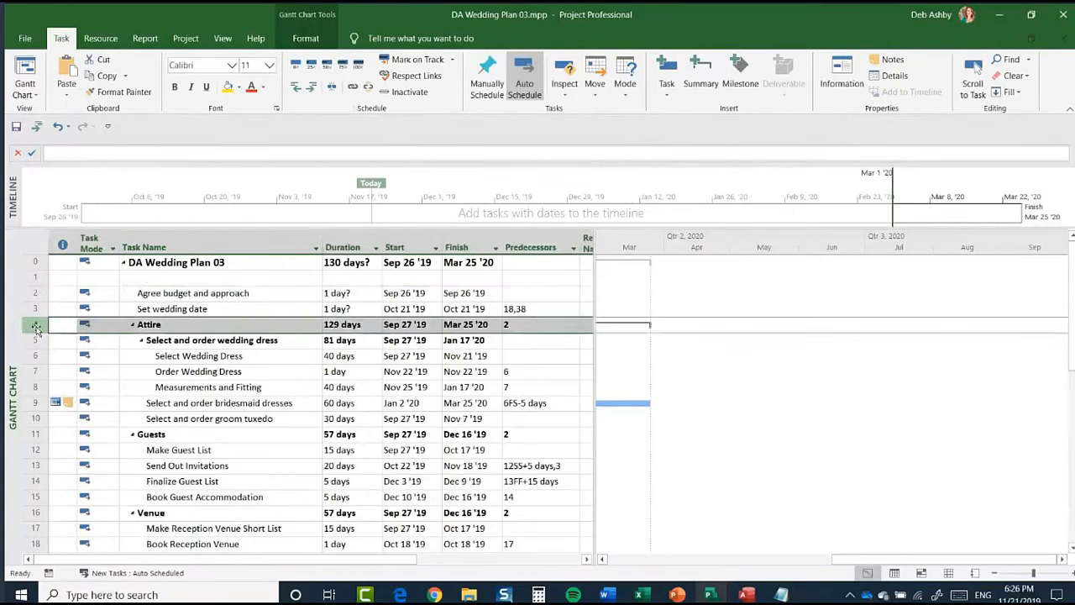
{"action": "left_click", "coordinate": [667, 93]}
{"action": "left_click", "coordinate": [672, 144]}
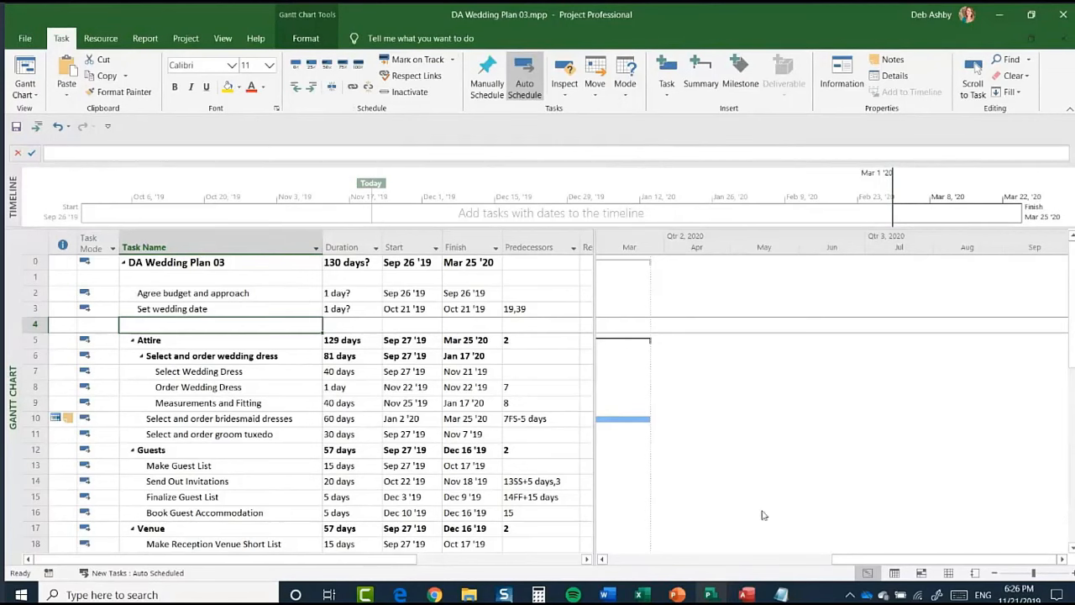
{"action": "left_click_drag", "start_coordinate": [867, 558], "coordinate": [664, 560]}
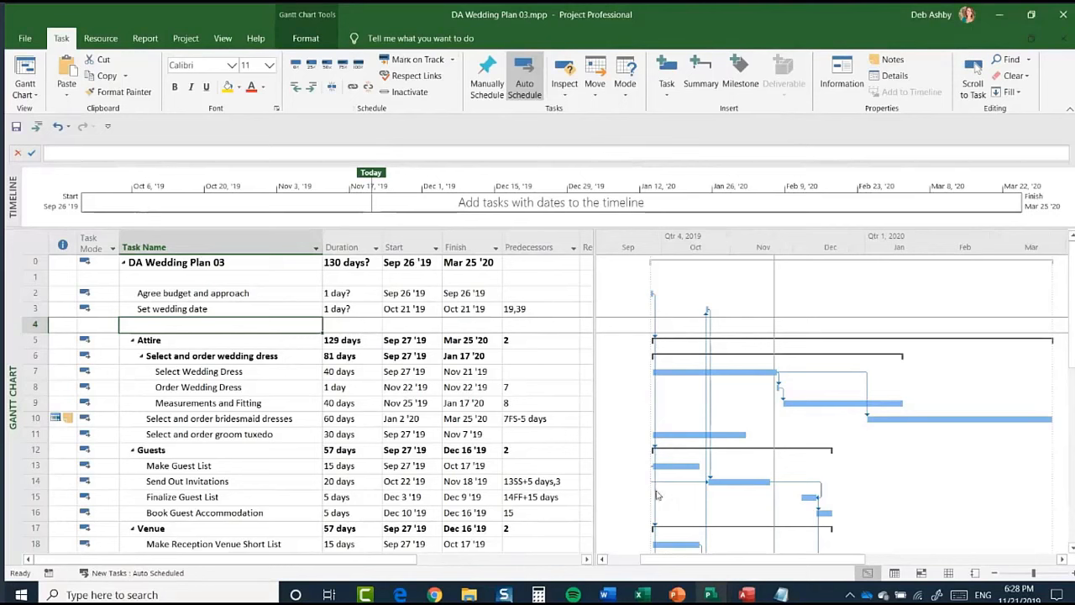
Step: Insert a new task directly below Set wedding date and name it Wedding Date Set
{"action": "left_click", "coordinate": [32, 309]}
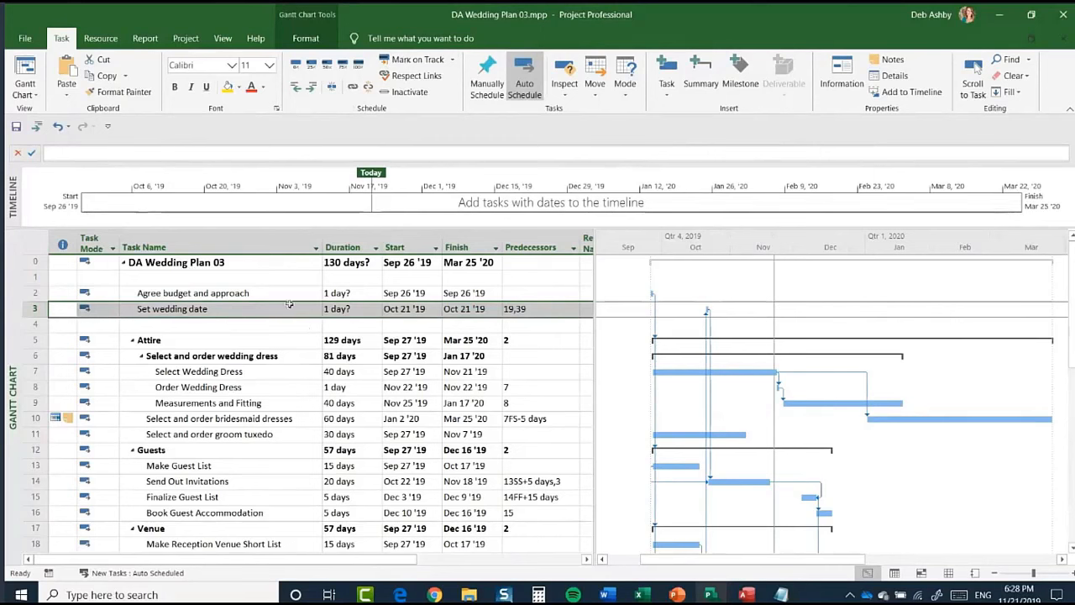
{"action": "left_click", "coordinate": [36, 324]}
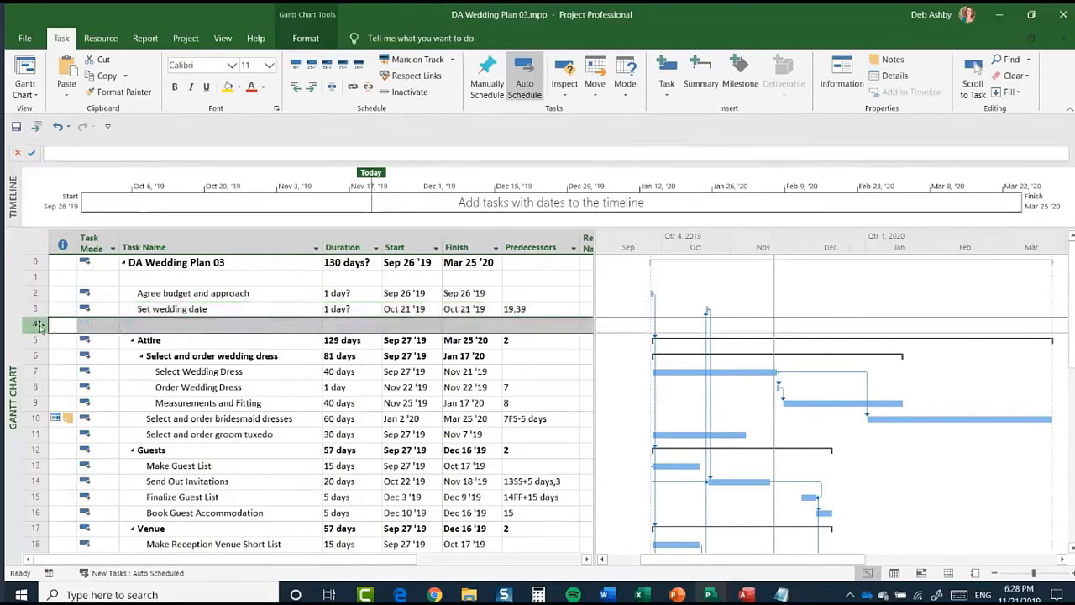
{"action": "right_click", "coordinate": [38, 326]}
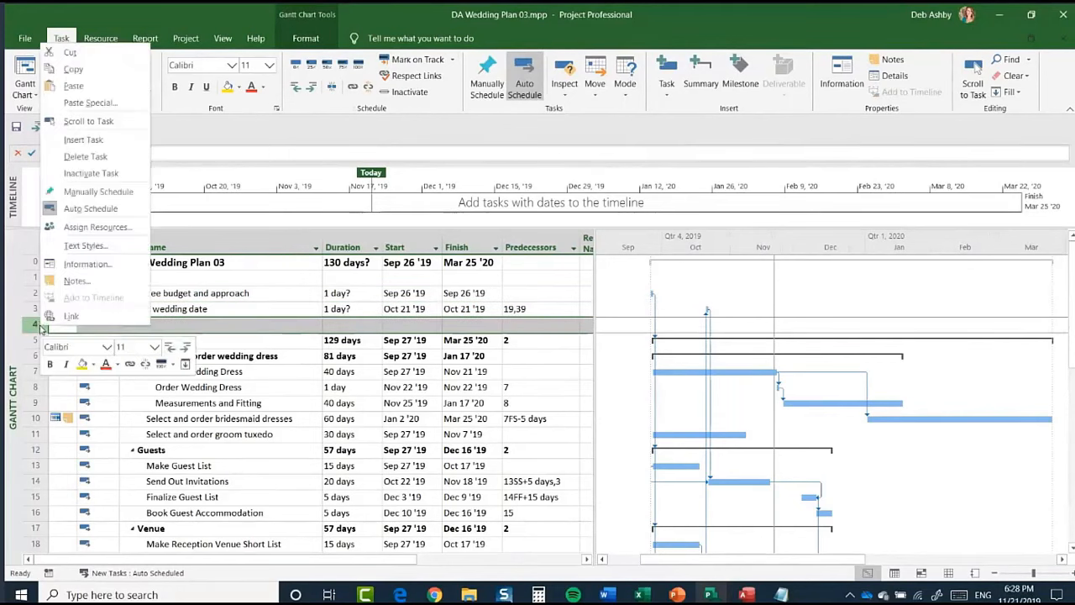
{"action": "left_click", "coordinate": [84, 139]}
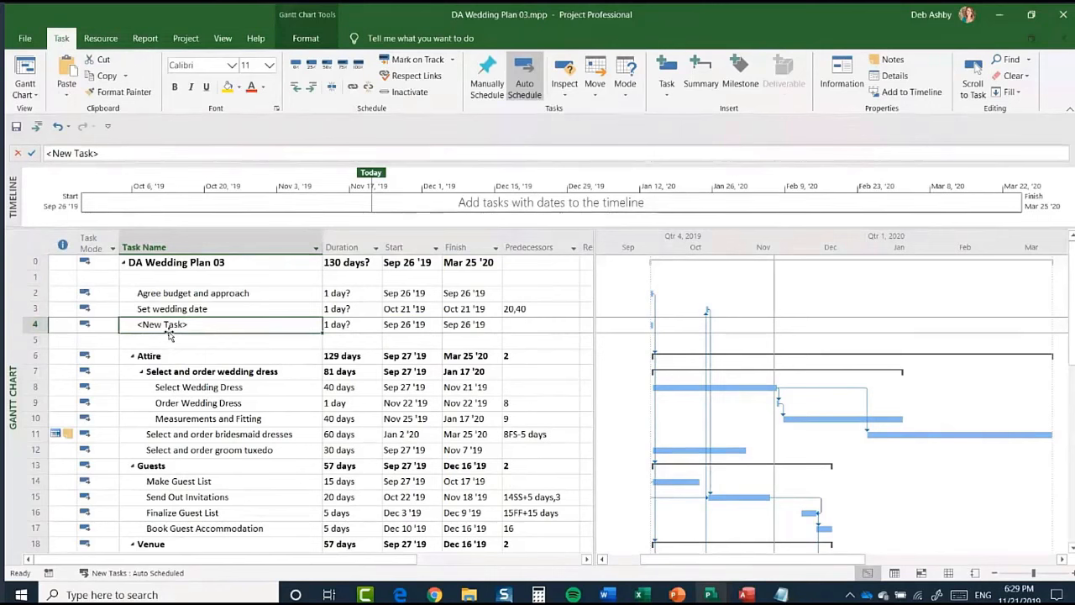
{"action": "left_click_drag", "start_coordinate": [101, 154], "coordinate": [40, 154]}
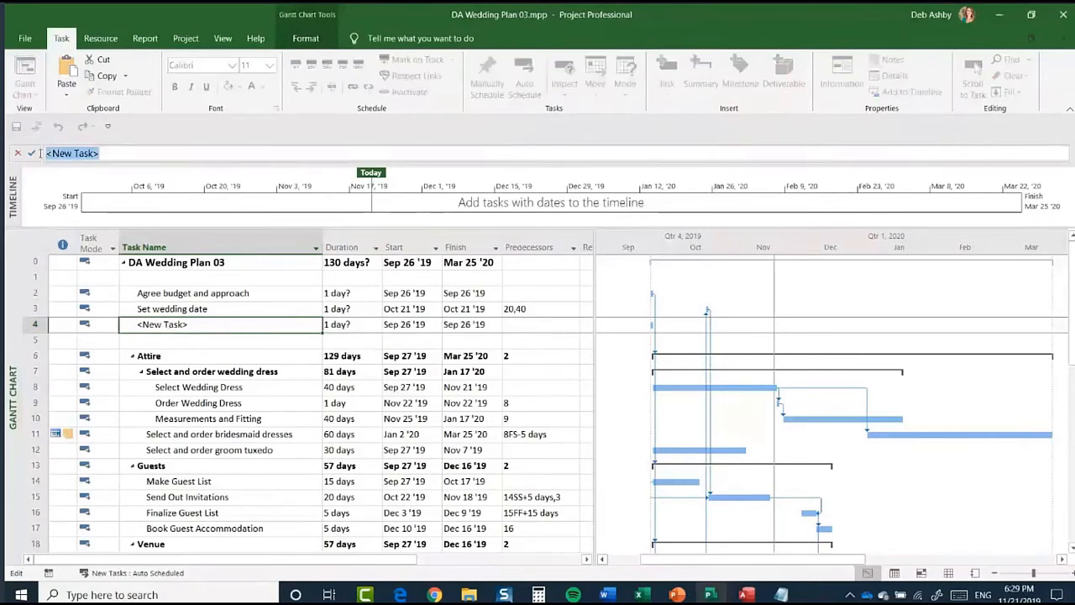
{"action": "type", "text": "Weddinf"}
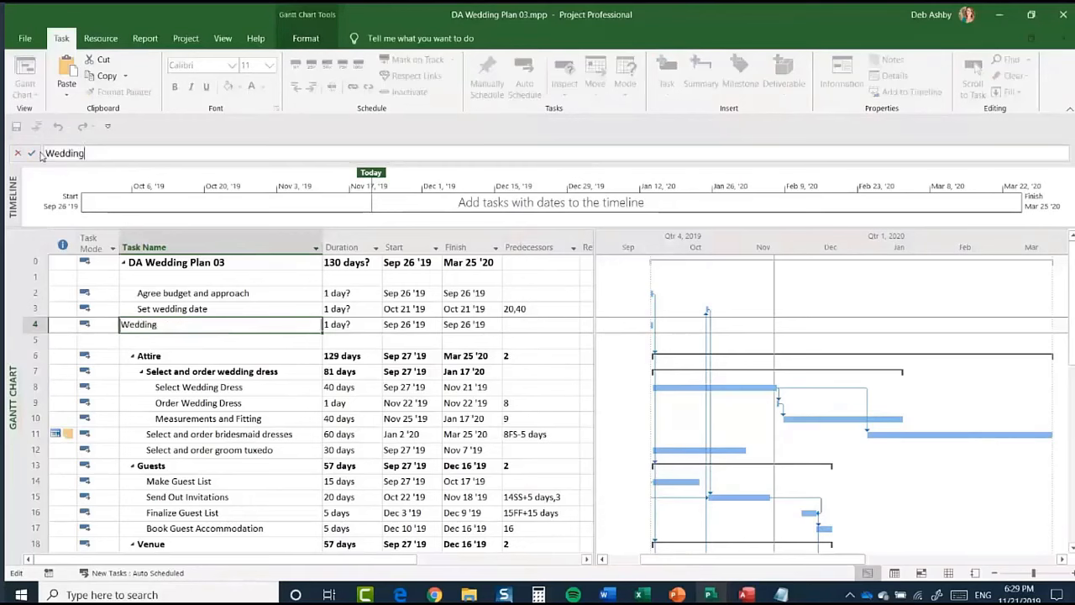
{"action": "type", "text": " Date Set"}
{"action": "key", "text": "Return"}
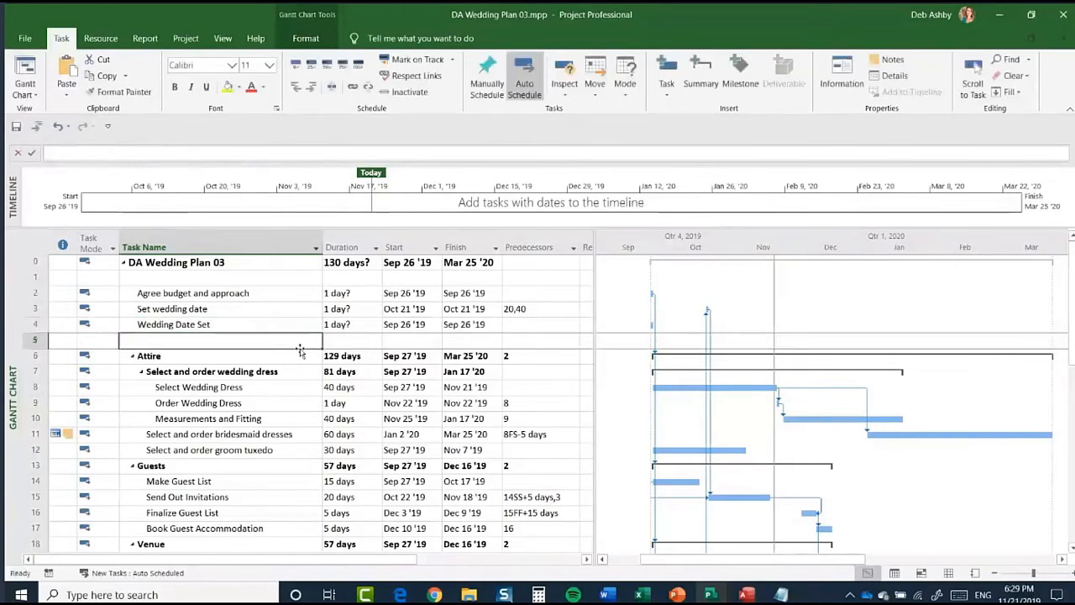
Step: Set the duration of the Wedding Date Set task to 0 days in its task information
{"action": "left_click", "coordinate": [217, 325]}
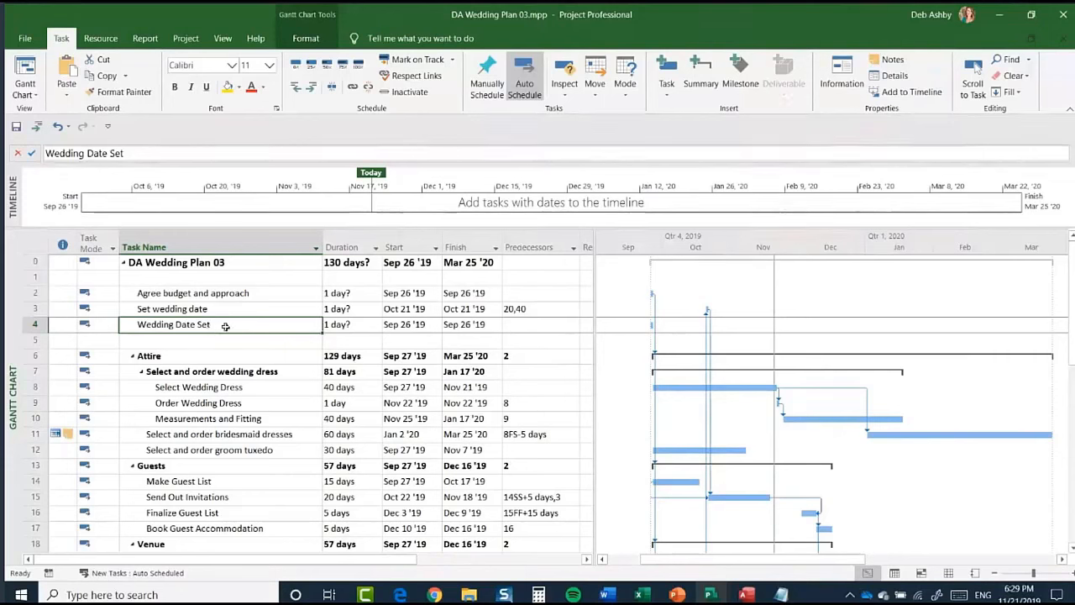
{"action": "double_click", "coordinate": [225, 327]}
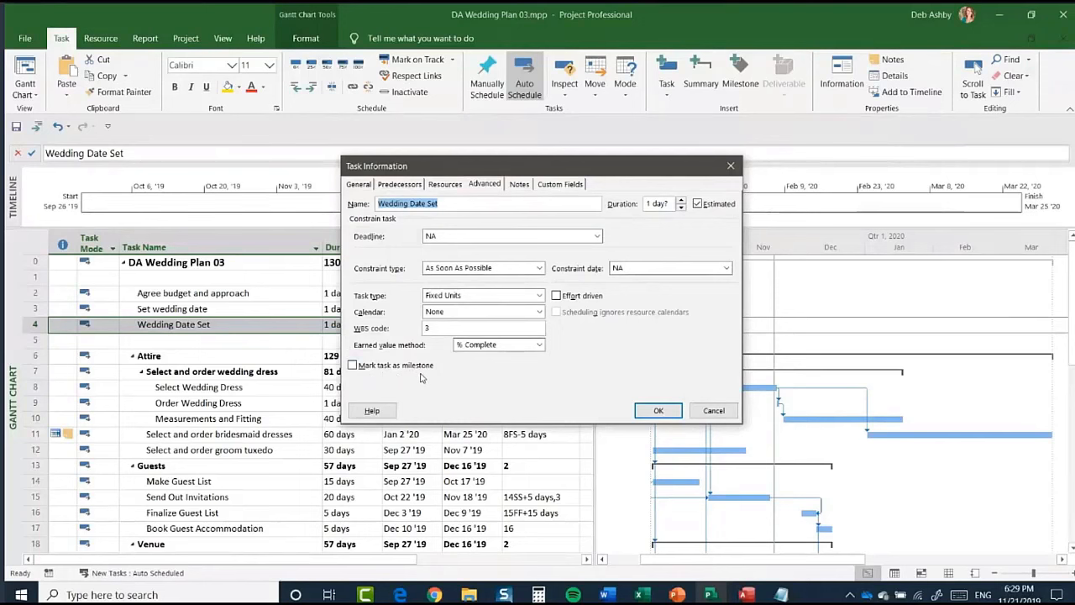
{"action": "left_click", "coordinate": [352, 365]}
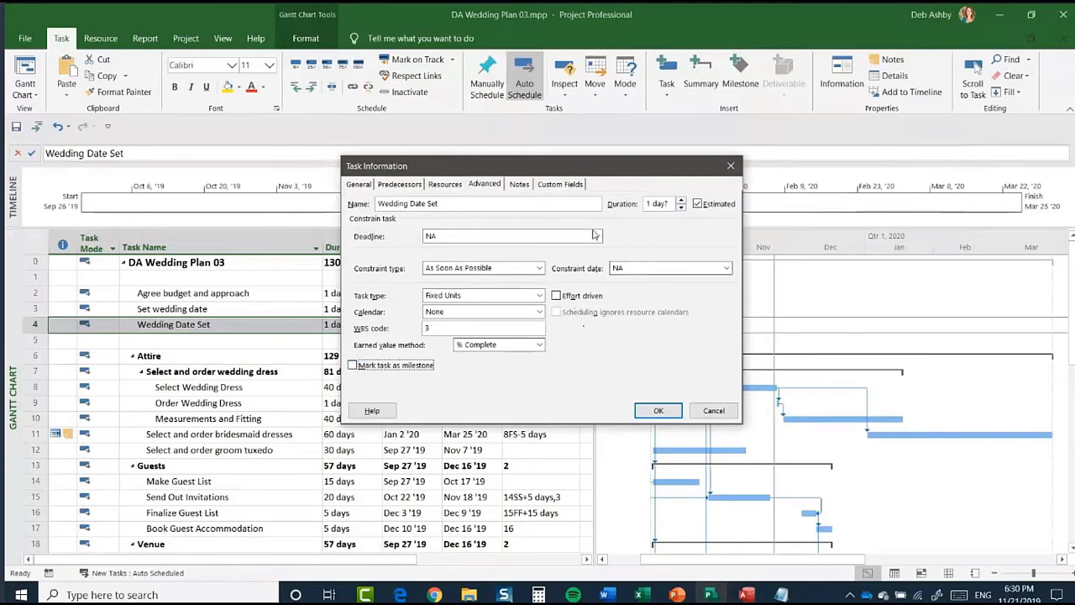
{"action": "left_click", "coordinate": [681, 206]}
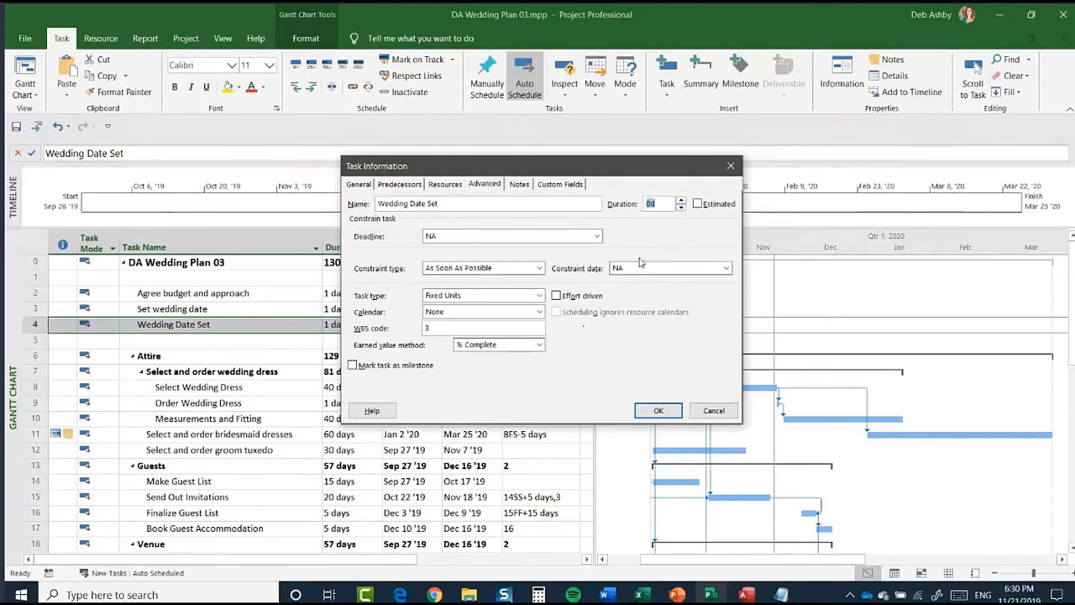
{"action": "left_click", "coordinate": [664, 410]}
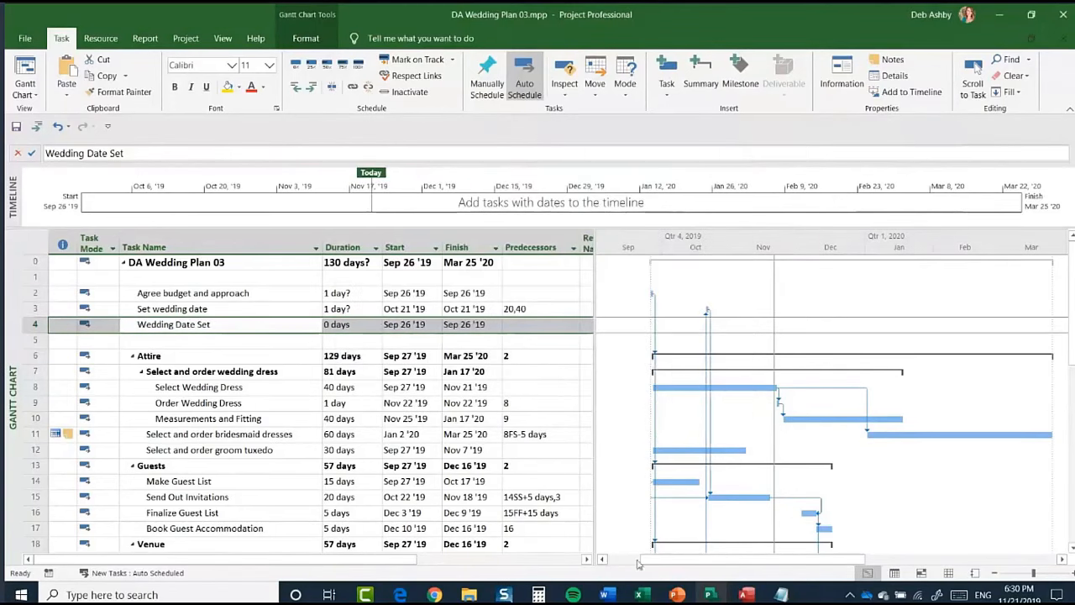
Step: Mark the Wedding Date Set task as a milestone in its advanced task information
{"action": "mouse_move", "coordinate": [683, 563]}
{"action": "left_mouse_down"}
{"action": "mouse_move", "coordinate": [622, 562]}
{"action": "mouse_move", "coordinate": [1026, 565]}
{"action": "left_mouse_up"}
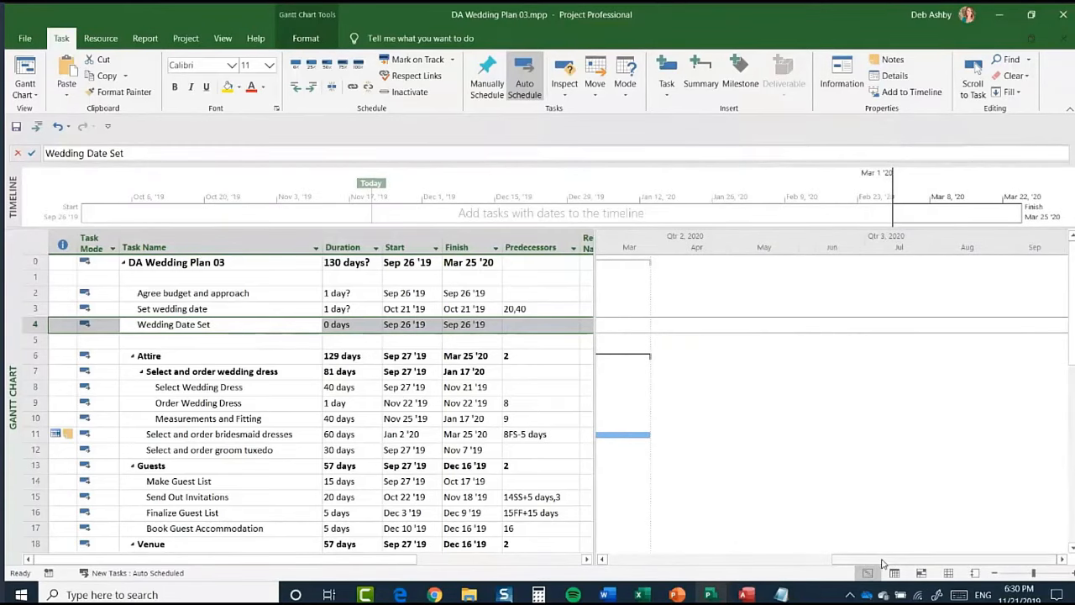
{"action": "left_click_drag", "start_coordinate": [878, 555], "coordinate": [612, 555]}
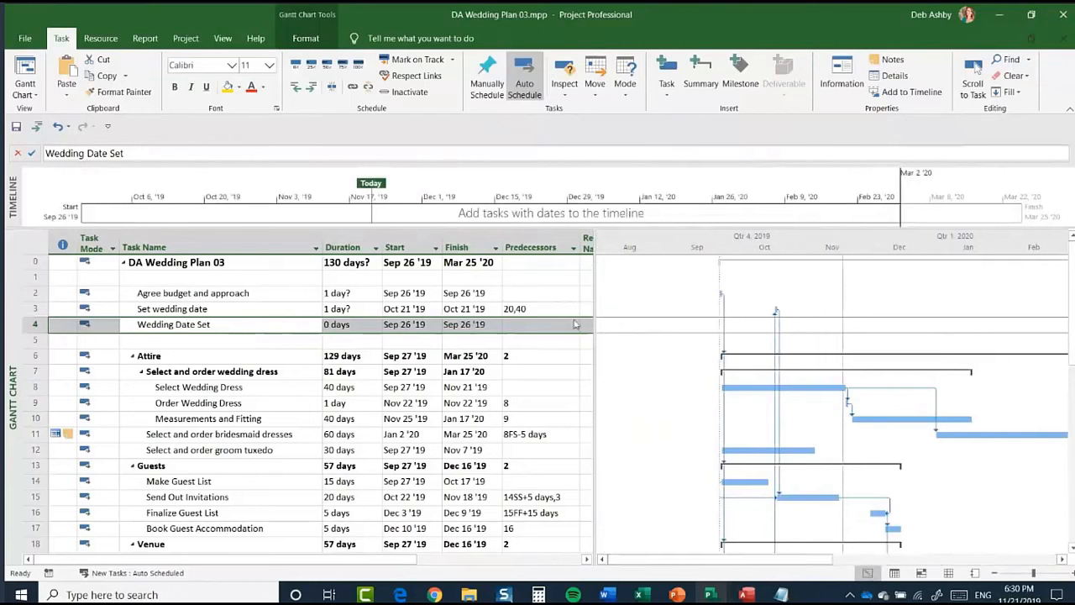
{"action": "left_click", "coordinate": [246, 358]}
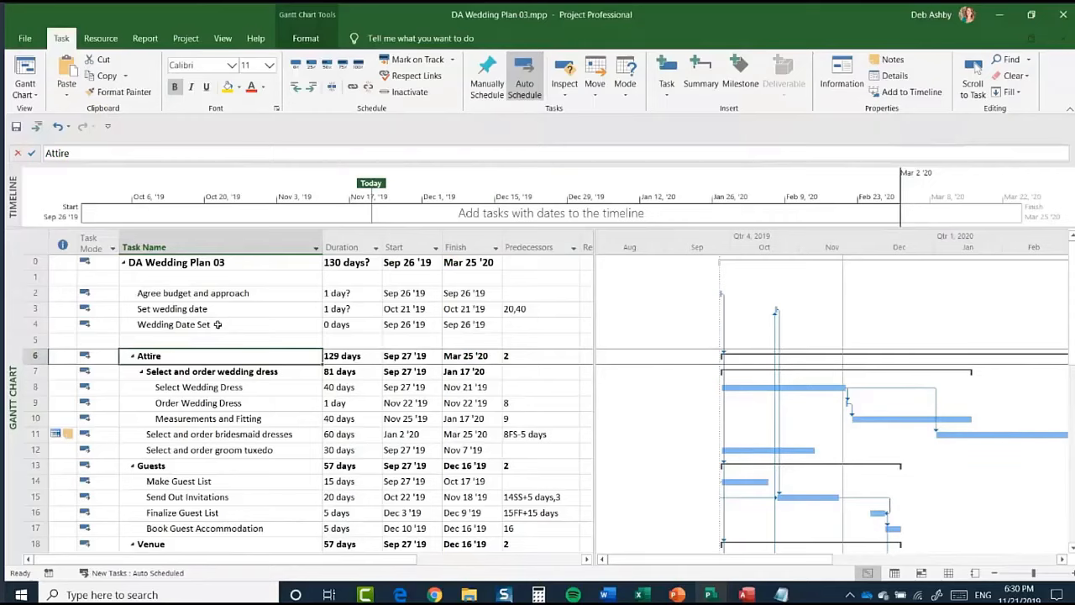
{"action": "left_click", "coordinate": [217, 325]}
{"action": "double_click", "coordinate": [217, 327]}
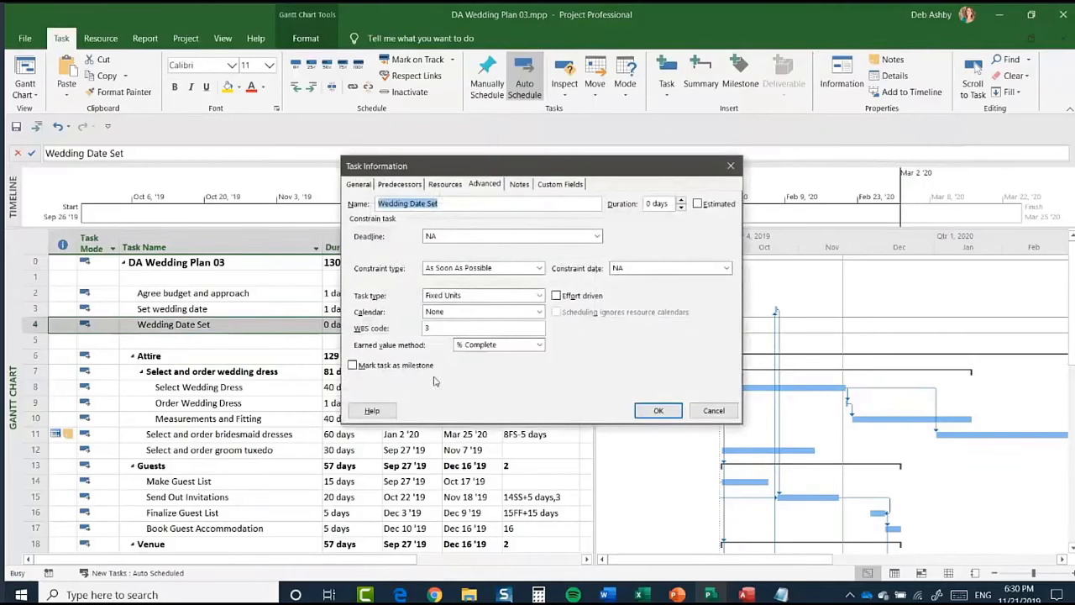
{"action": "left_click", "coordinate": [351, 365]}
{"action": "left_click", "coordinate": [662, 410]}
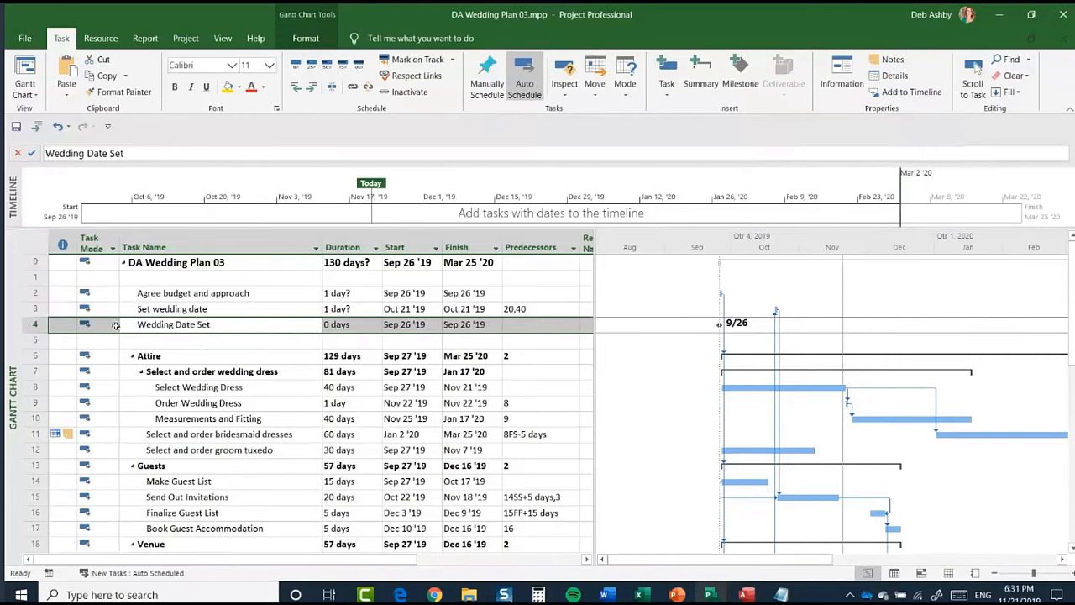
Step: Link the Wedding Date Set milestone as a predecessor of the Set wedding date task
{"action": "left_click", "coordinate": [36, 309], "text": "shift"}
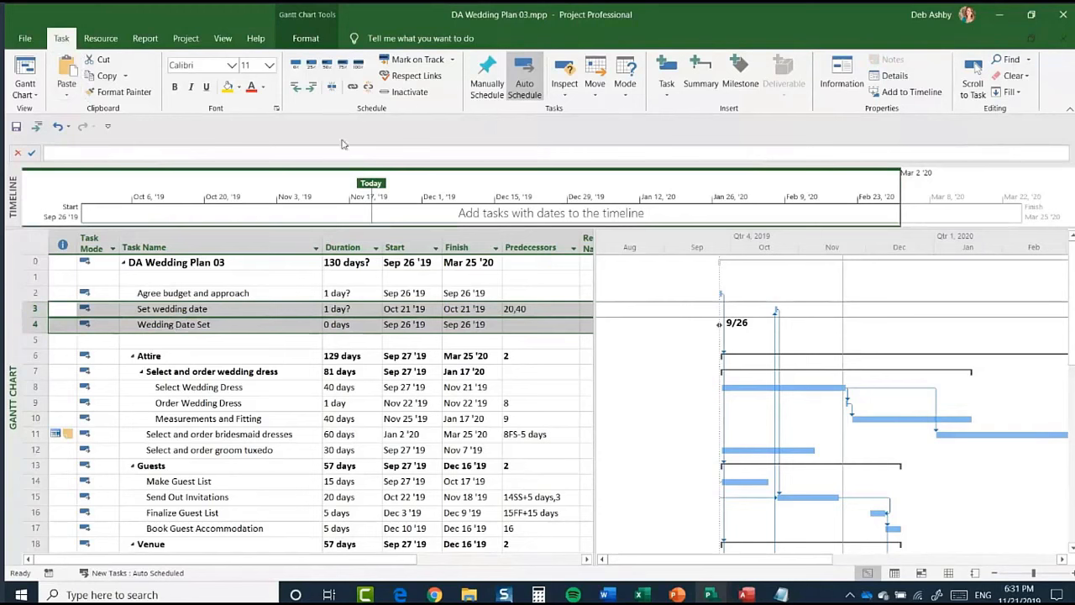
{"action": "left_click", "coordinate": [354, 89]}
{"action": "scroll", "coordinate": [396, 388], "scroll_direction": "down", "scroll_amount": 2}
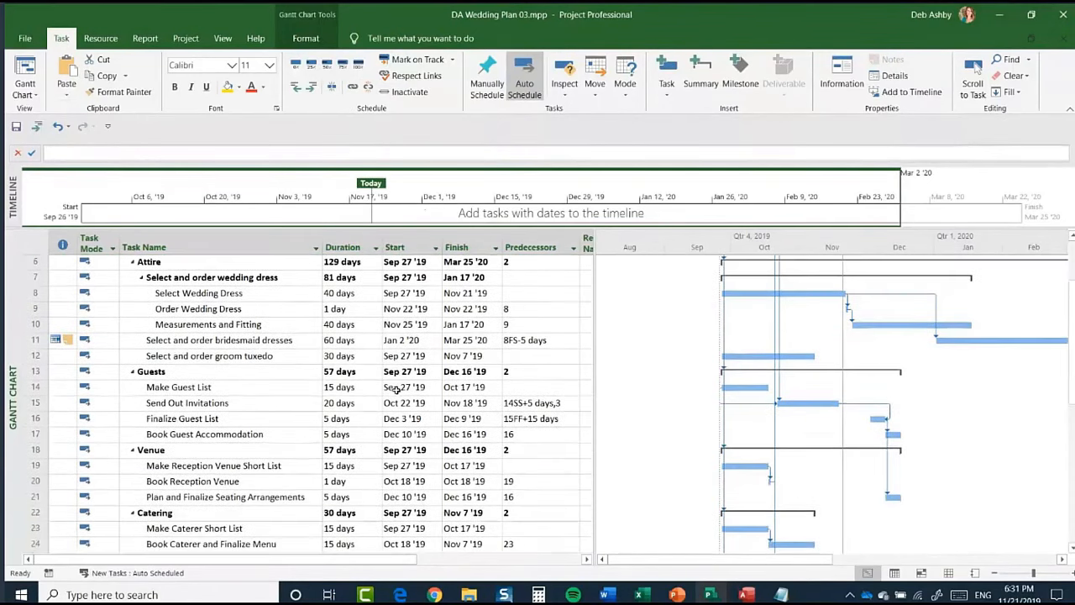
{"action": "scroll", "coordinate": [396, 388], "scroll_direction": "up", "scroll_amount": 1}
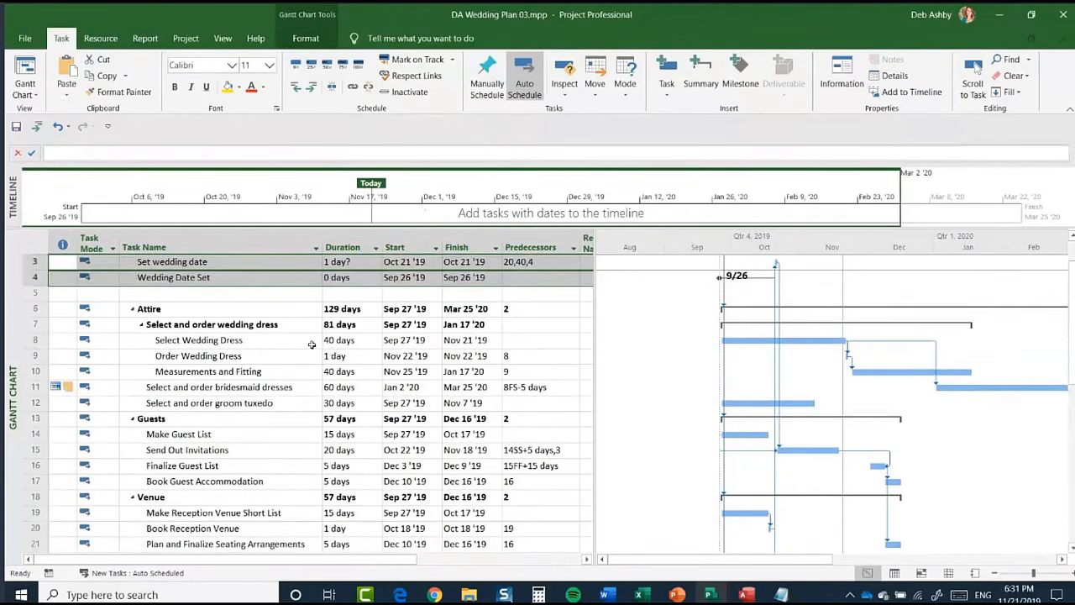
Step: Insert a new task directly below Book Reception Venue and name it Reception Venue Booked
{"action": "scroll", "coordinate": [259, 370], "scroll_direction": "down", "scroll_amount": 1}
{"action": "scroll", "coordinate": [258, 370], "scroll_direction": "down", "scroll_amount": 1}
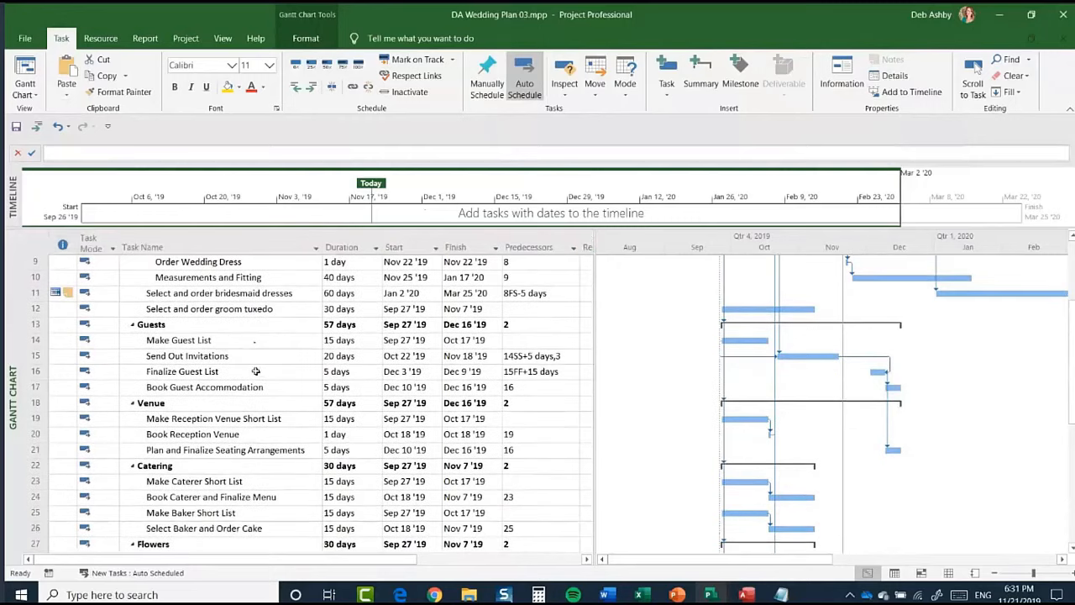
{"action": "left_click", "coordinate": [36, 434]}
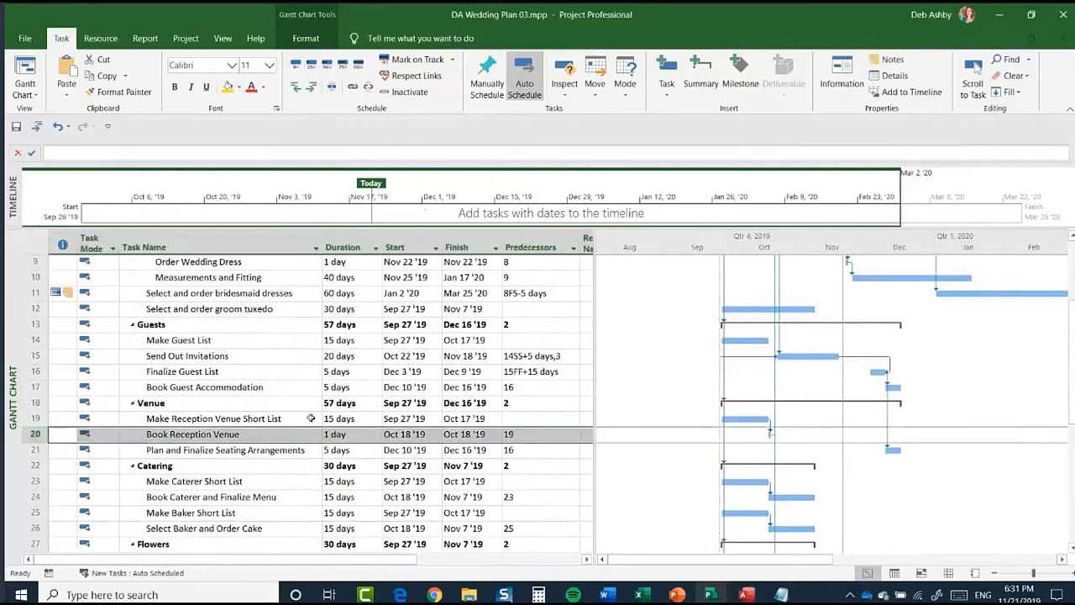
{"action": "scroll", "coordinate": [278, 396], "scroll_direction": "down", "scroll_amount": 1}
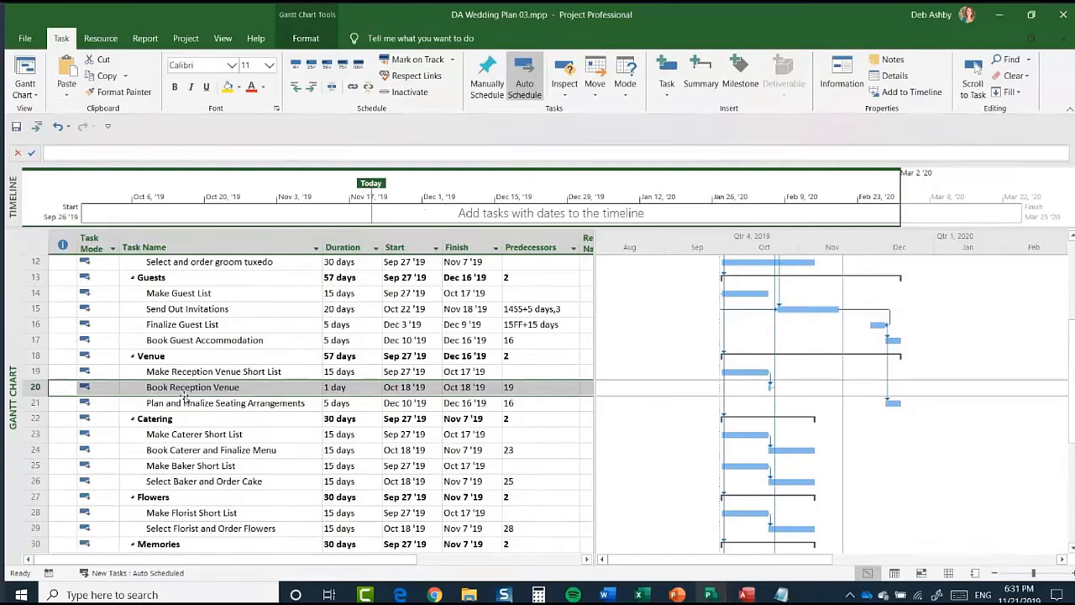
{"action": "left_click", "coordinate": [33, 404]}
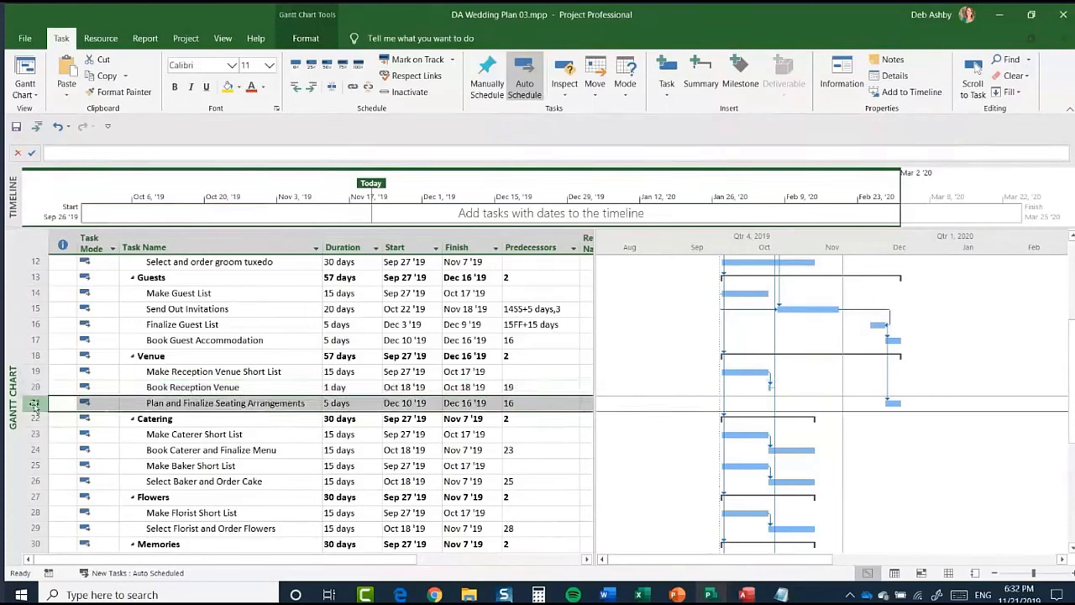
{"action": "right_click", "coordinate": [35, 405]}
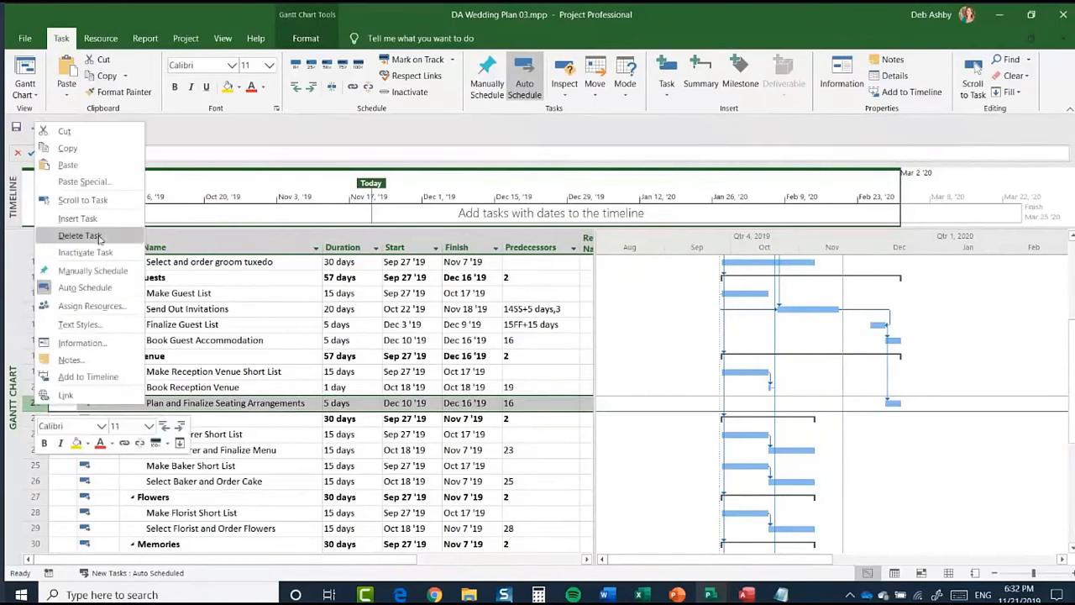
{"action": "left_click", "coordinate": [77, 219]}
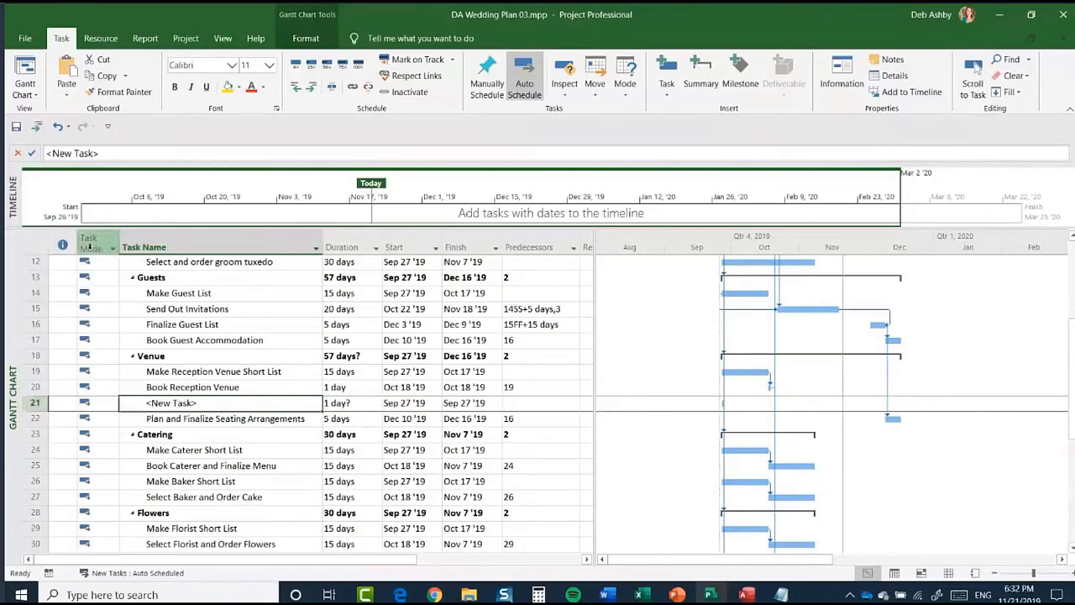
{"action": "left_click_drag", "start_coordinate": [104, 153], "coordinate": [37, 153]}
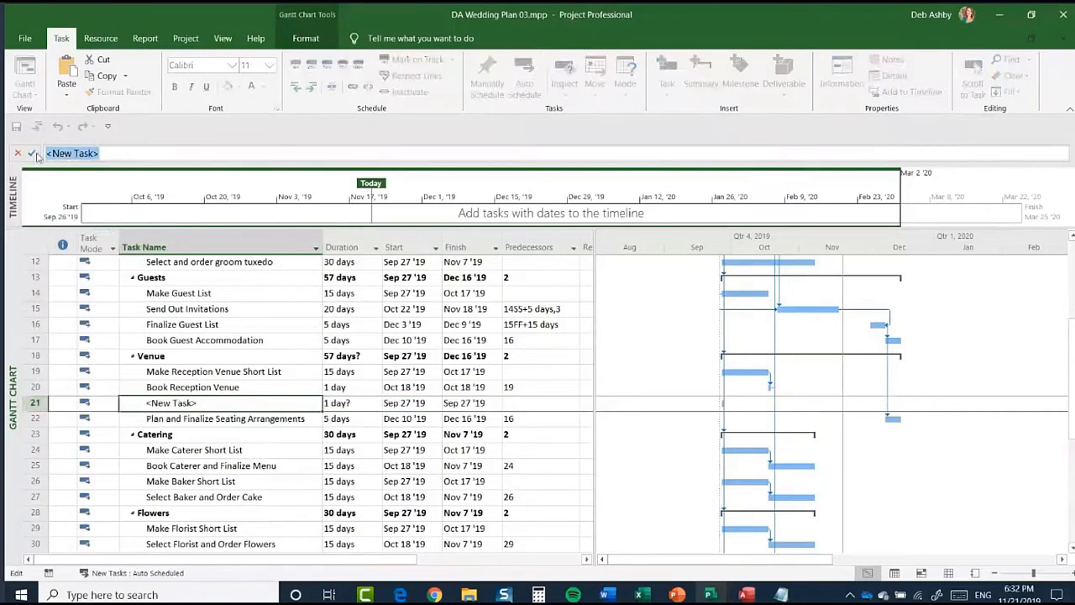
{"action": "type", "text": "Rece"}
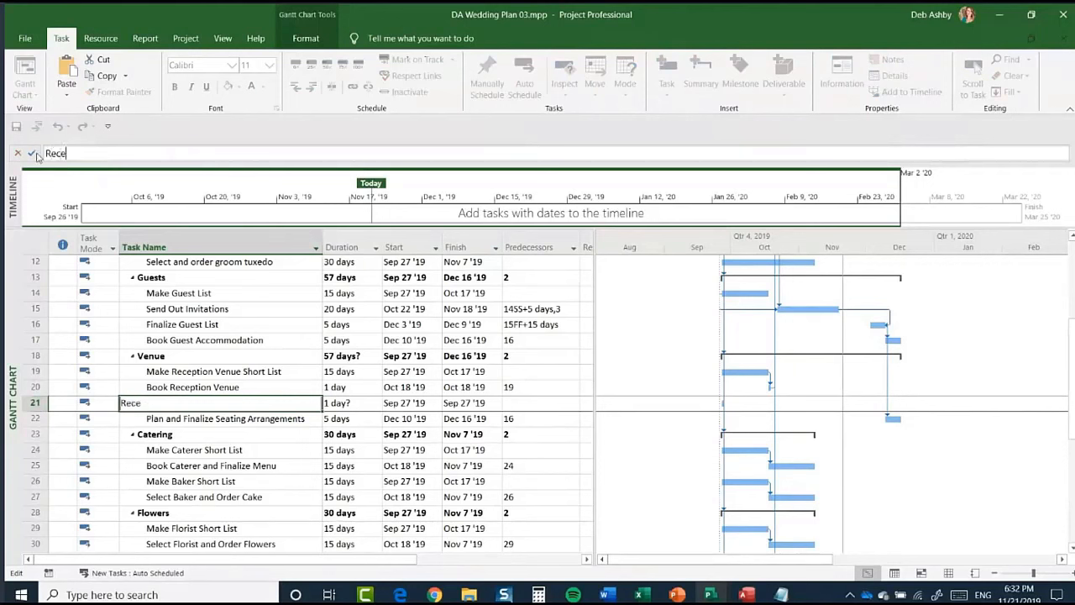
{"action": "type", "text": "ption Venue"}
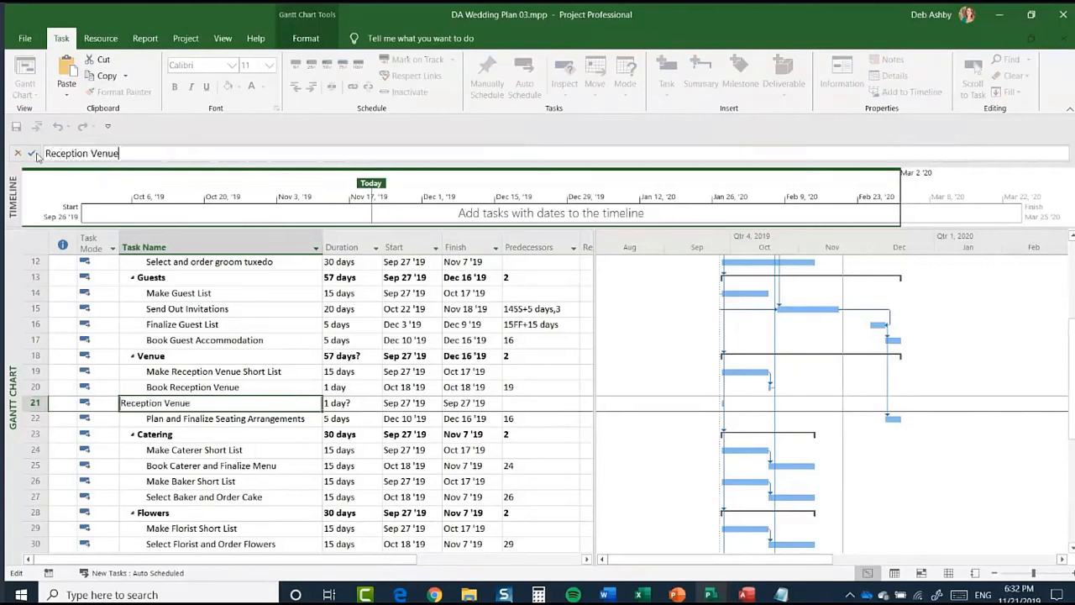
{"action": "type", "text": " Booked"}
{"action": "key", "text": "Return"}
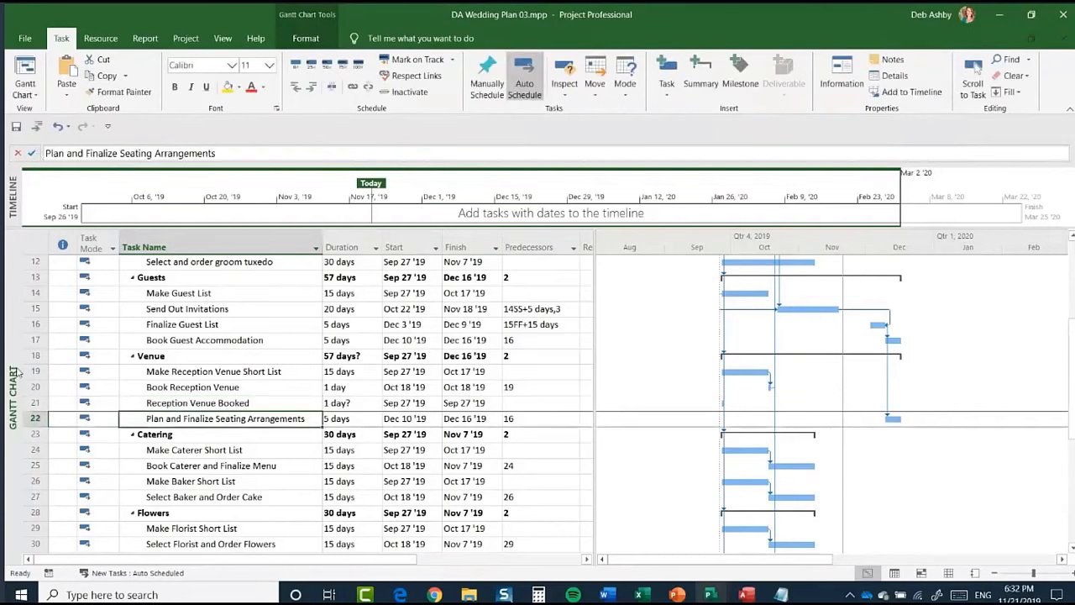
Step: Set the duration of the Reception Venue Booked task to 0 days in its task information
{"action": "left_click", "coordinate": [242, 403]}
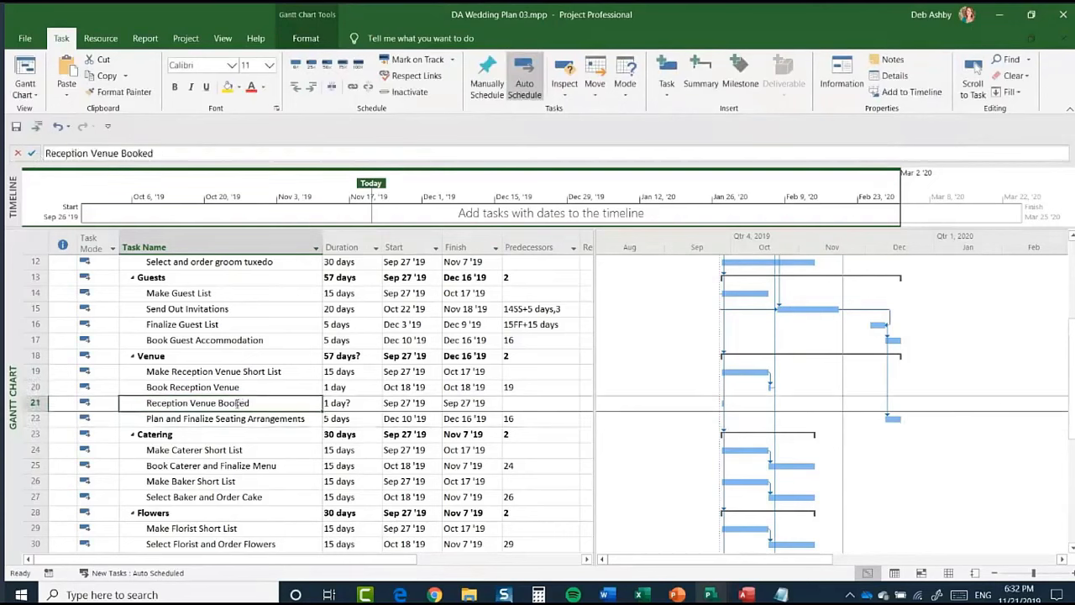
{"action": "double_click", "coordinate": [262, 407]}
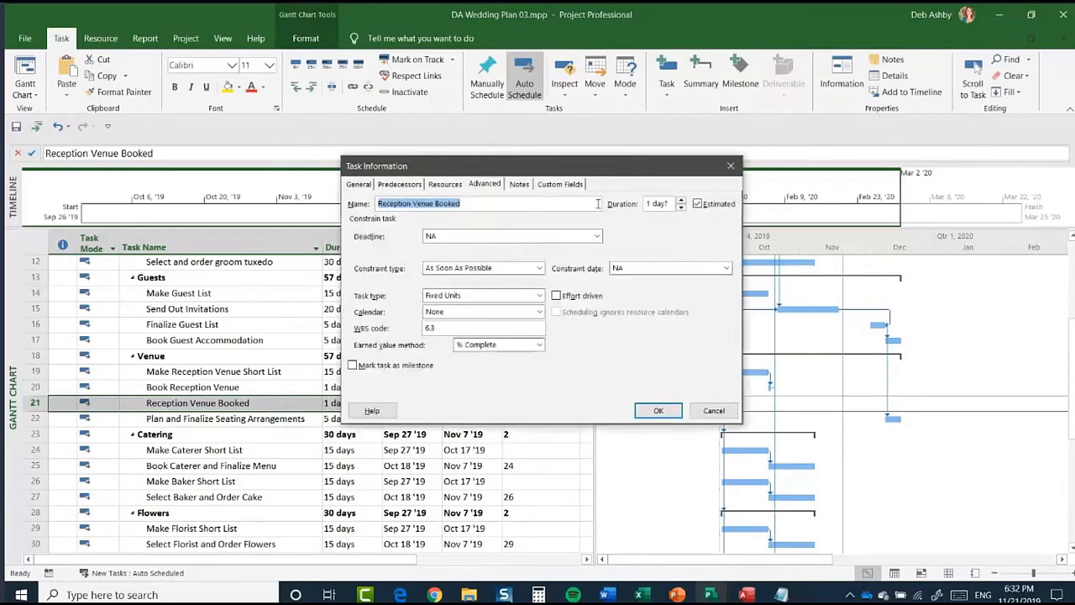
{"action": "left_click_drag", "start_coordinate": [631, 171], "coordinate": [601, 170]}
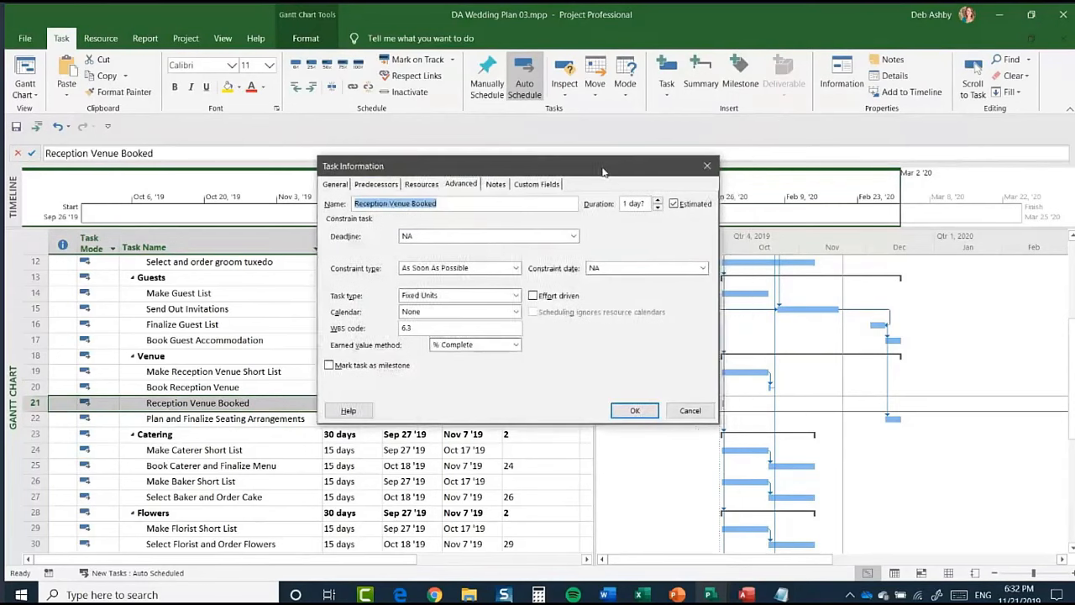
{"action": "left_click", "coordinate": [650, 207]}
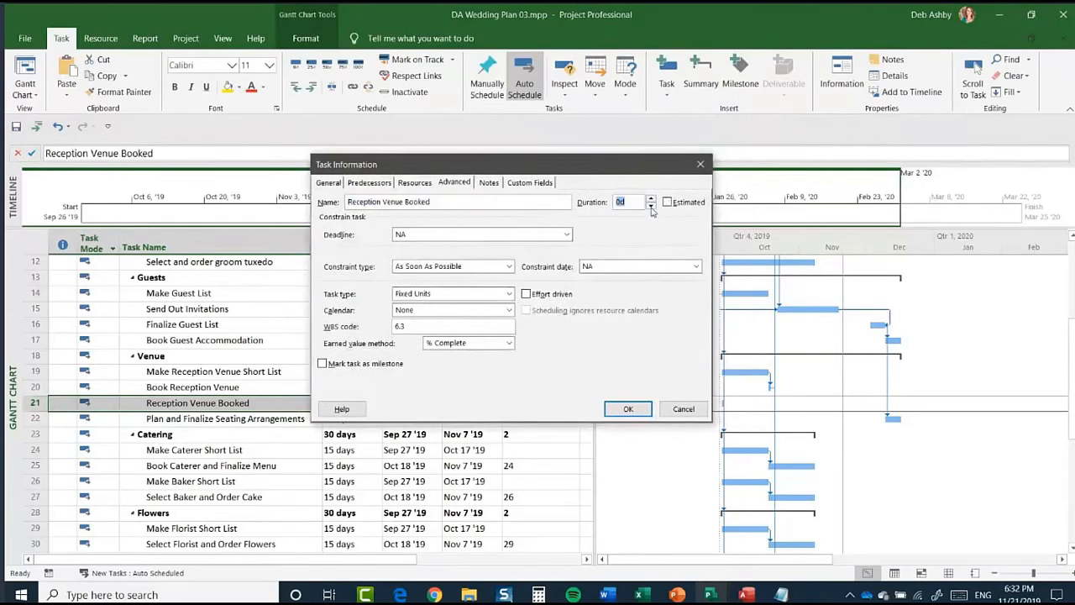
{"action": "left_click", "coordinate": [625, 411]}
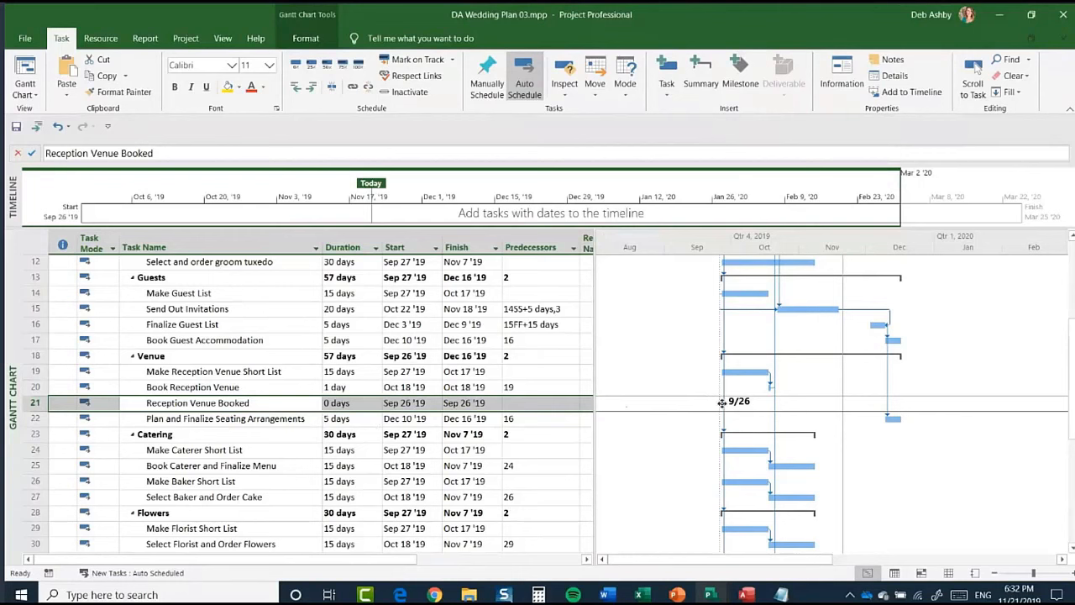
Step: Link Book Reception Venue as the predecessor of the Reception Venue Booked milestone
{"action": "mouse_move", "coordinate": [721, 403]}
{"action": "left_click", "coordinate": [32, 387]}
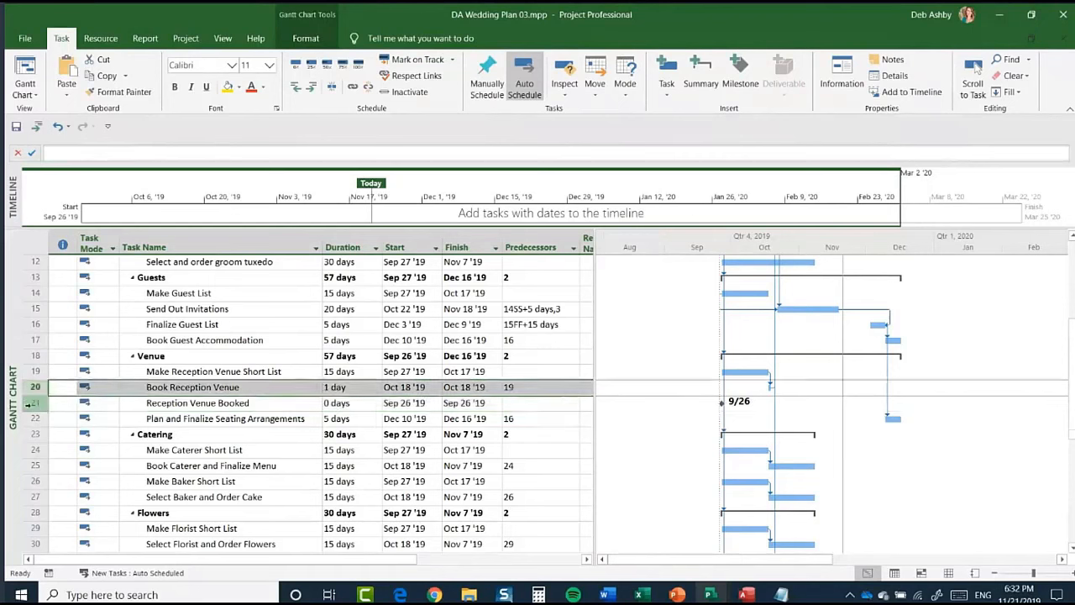
{"action": "left_click", "coordinate": [32, 404], "text": "shift"}
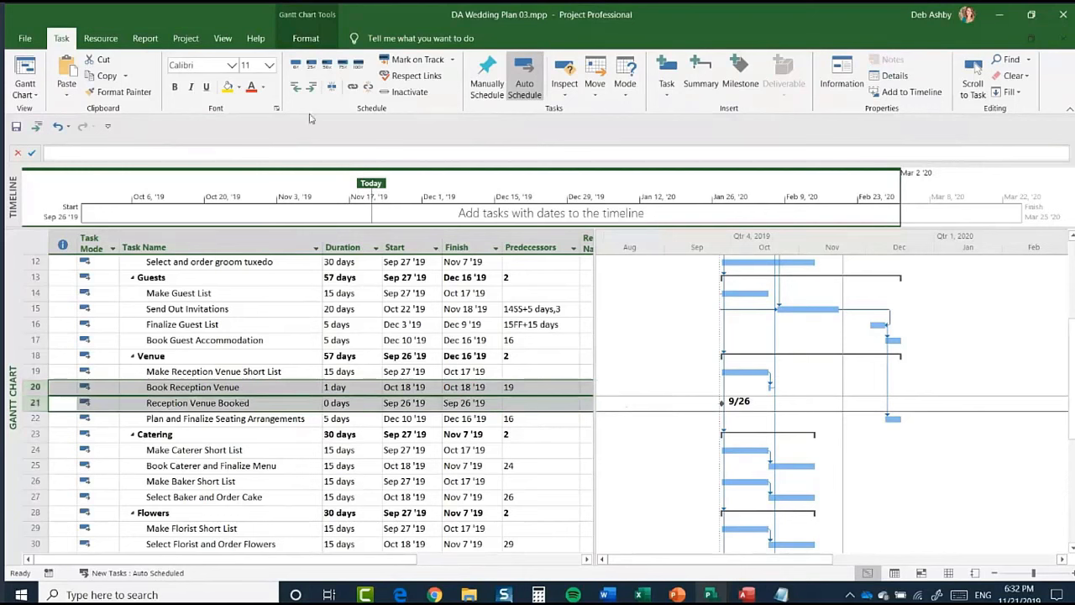
{"action": "left_click", "coordinate": [353, 87]}
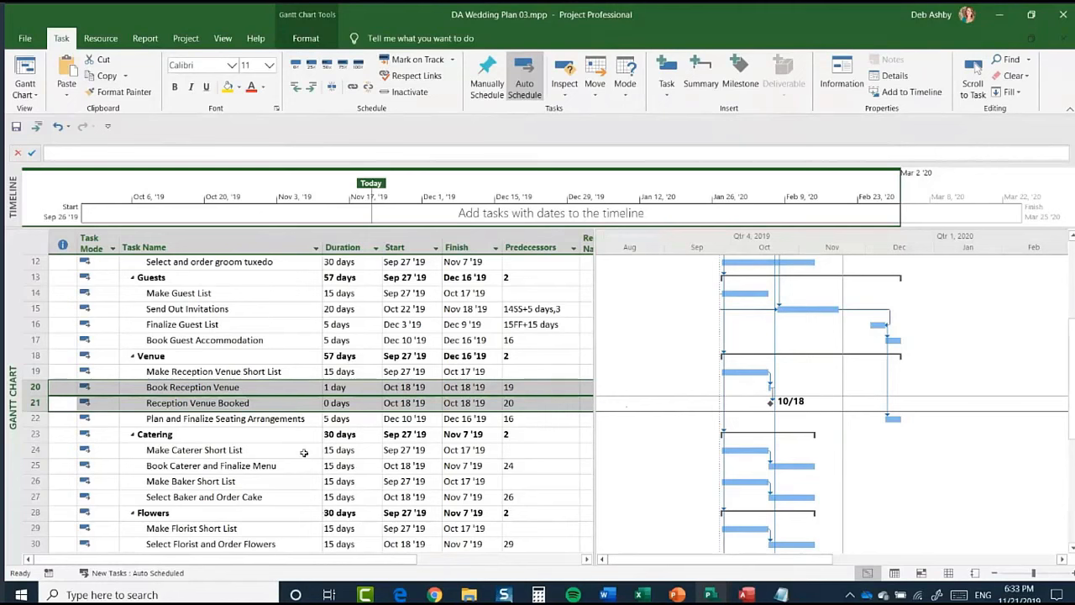
Step: Mark the Wedding Day task in the Wedding Day section as a milestone in its advanced task information
{"action": "left_click", "coordinate": [240, 438]}
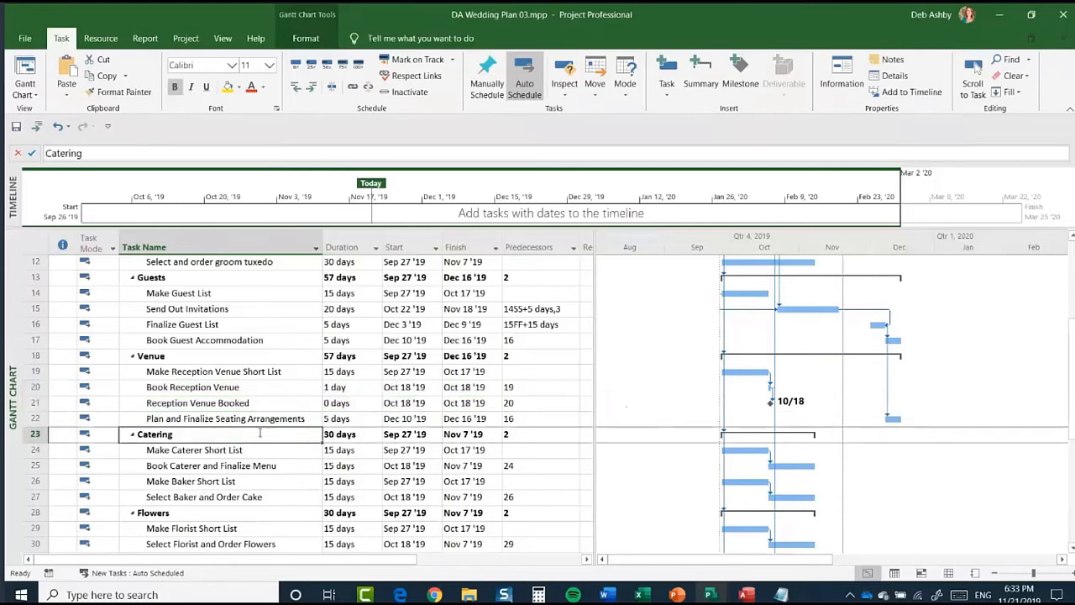
{"action": "scroll", "coordinate": [260, 434], "scroll_direction": "down", "scroll_amount": 7}
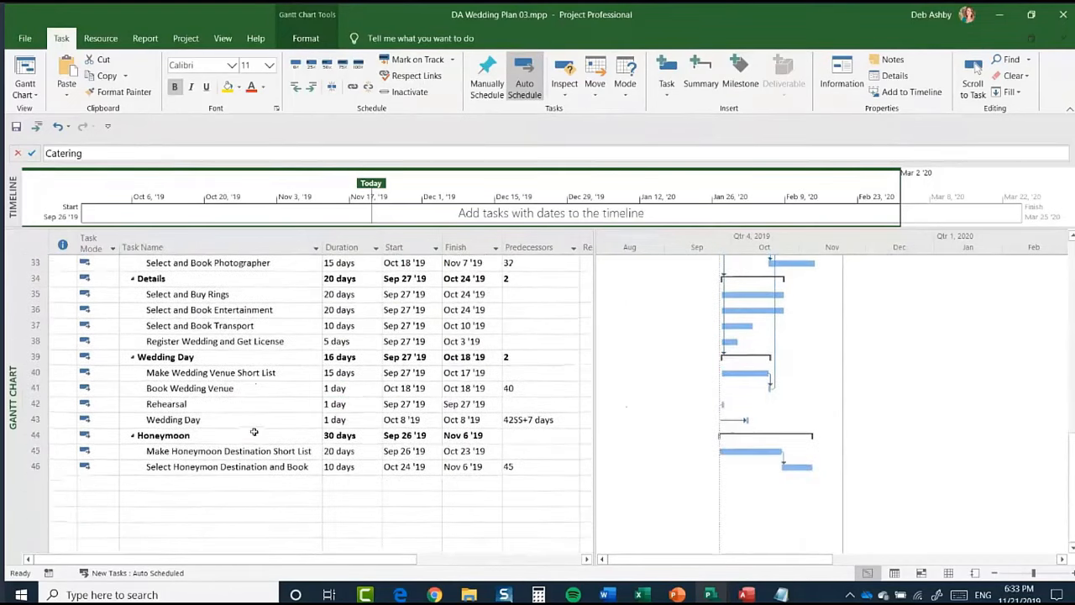
{"action": "scroll", "coordinate": [253, 432], "scroll_direction": "down", "scroll_amount": 1}
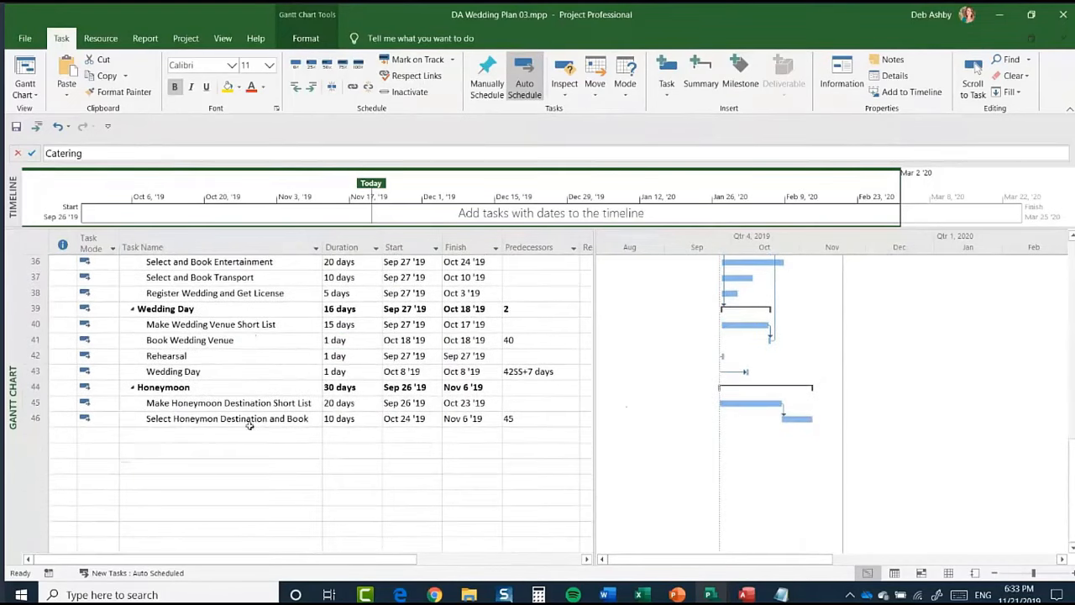
{"action": "left_click", "coordinate": [201, 372]}
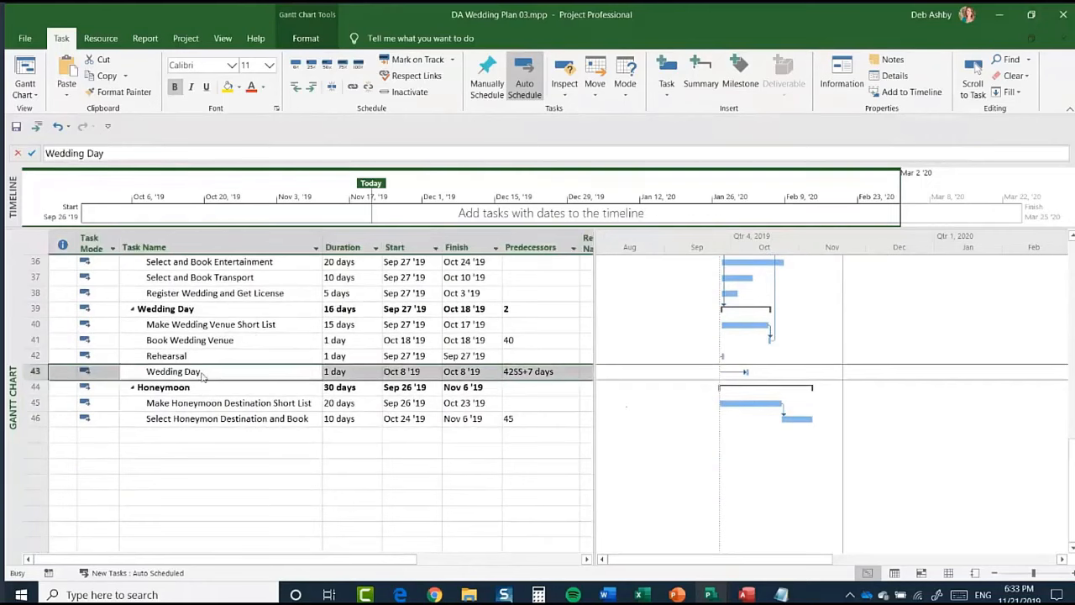
{"action": "double_click", "coordinate": [201, 372]}
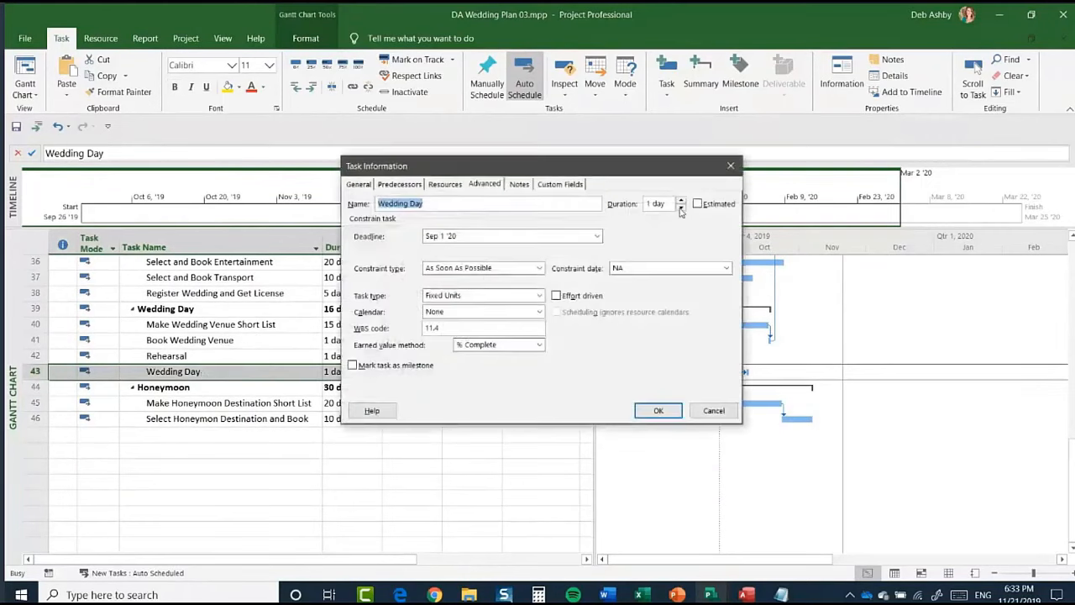
{"action": "left_click", "coordinate": [353, 365]}
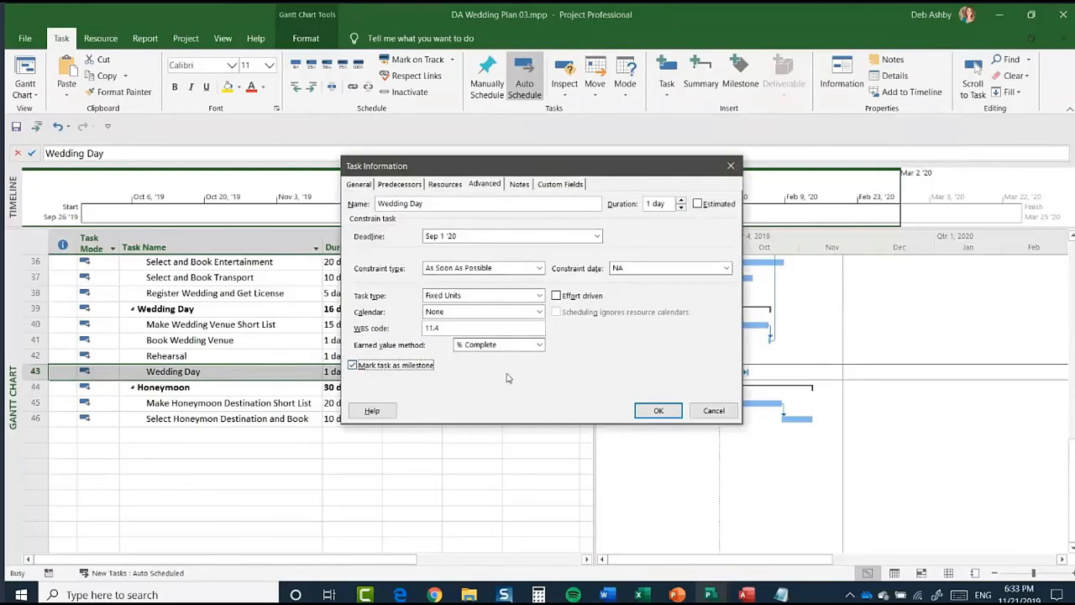
{"action": "left_click", "coordinate": [658, 410]}
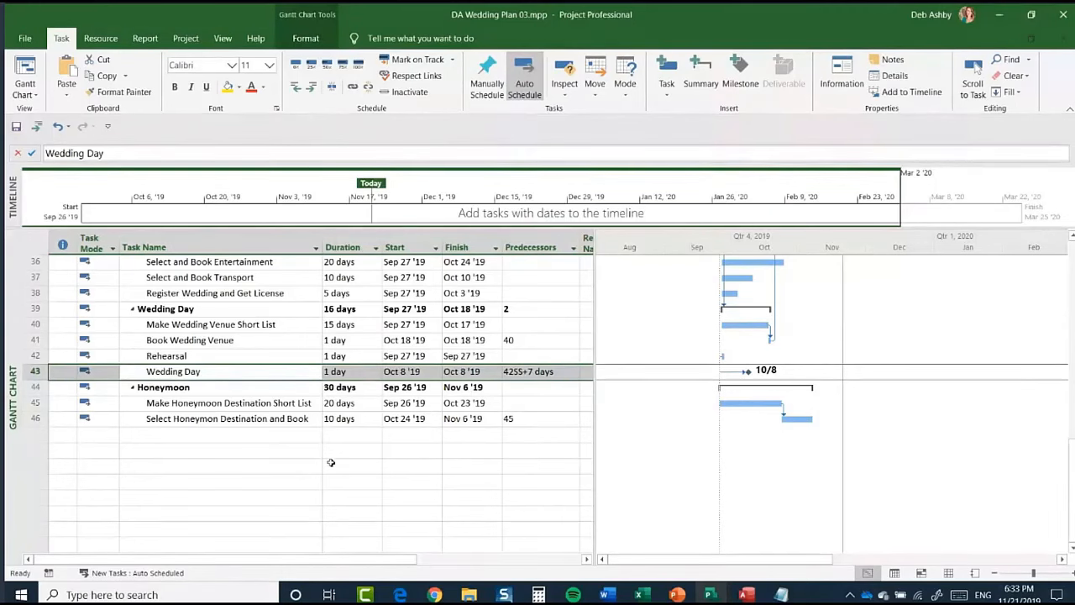
Step: Filter the task list with the built-in Milestones filter
{"action": "scroll", "coordinate": [331, 462], "scroll_direction": "up", "scroll_amount": 5}
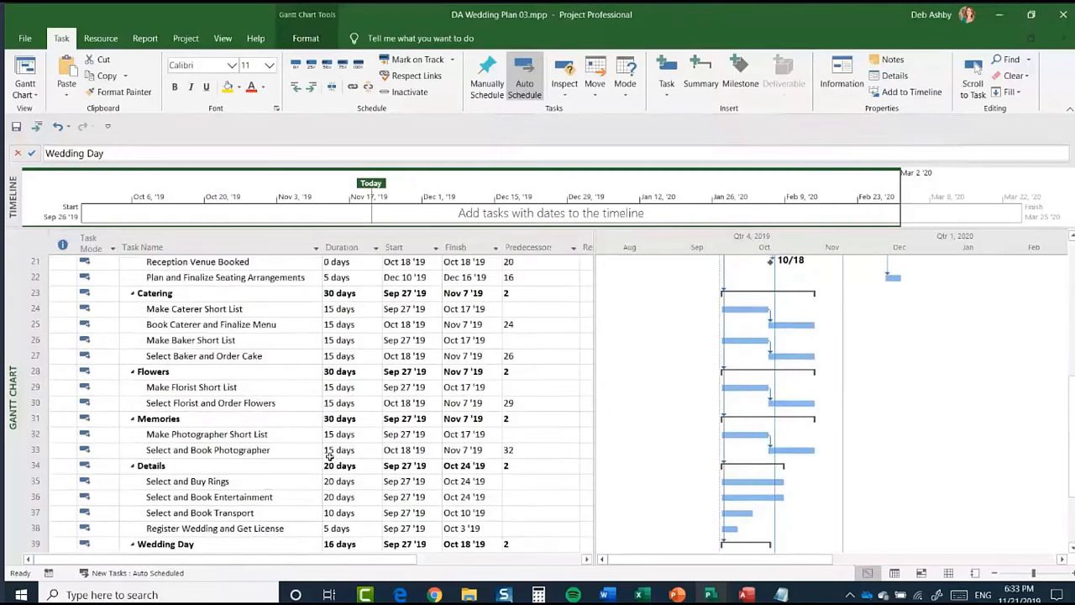
{"action": "scroll", "coordinate": [329, 456], "scroll_direction": "up", "scroll_amount": 3}
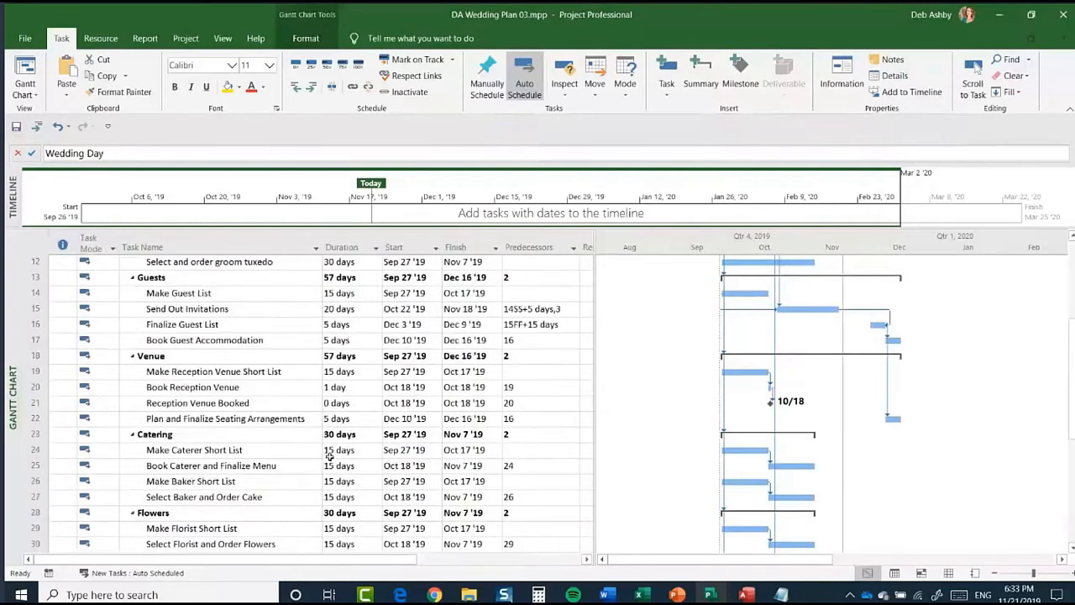
{"action": "left_click", "coordinate": [222, 38]}
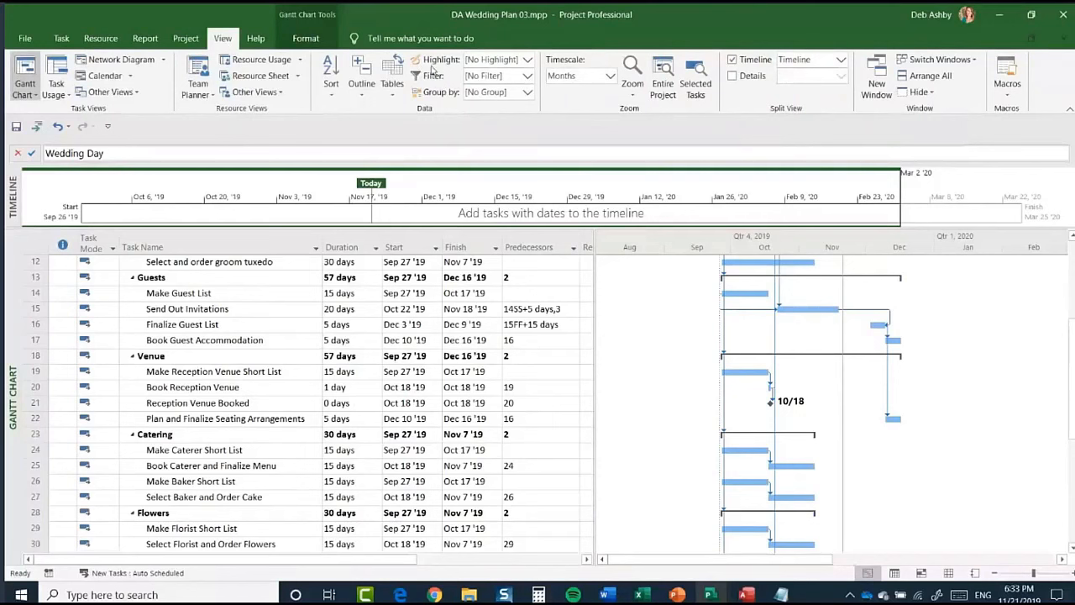
{"action": "left_click", "coordinate": [527, 77]}
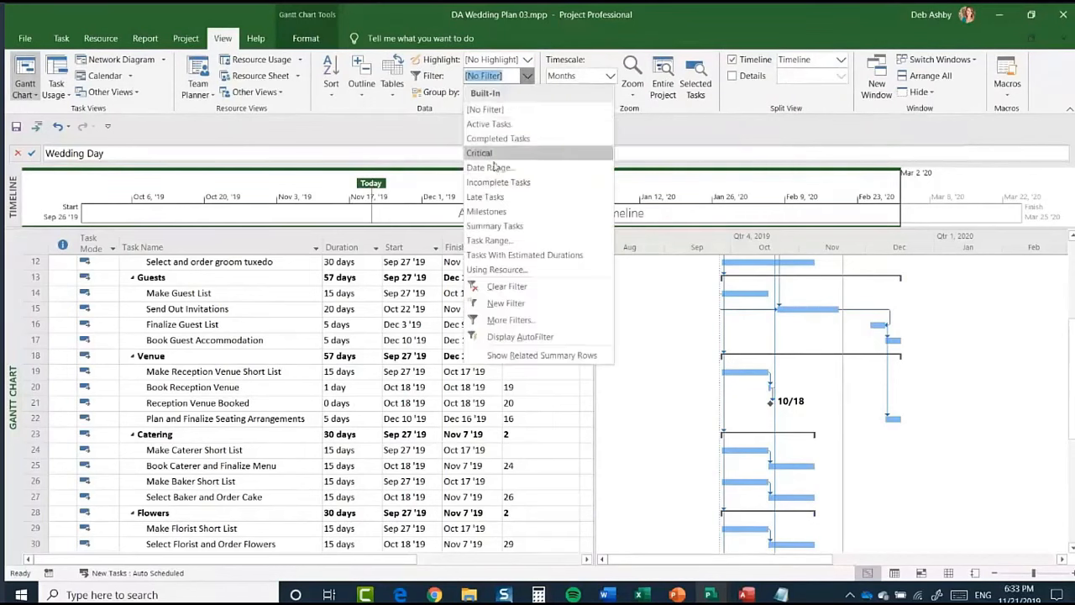
{"action": "left_click", "coordinate": [534, 217]}
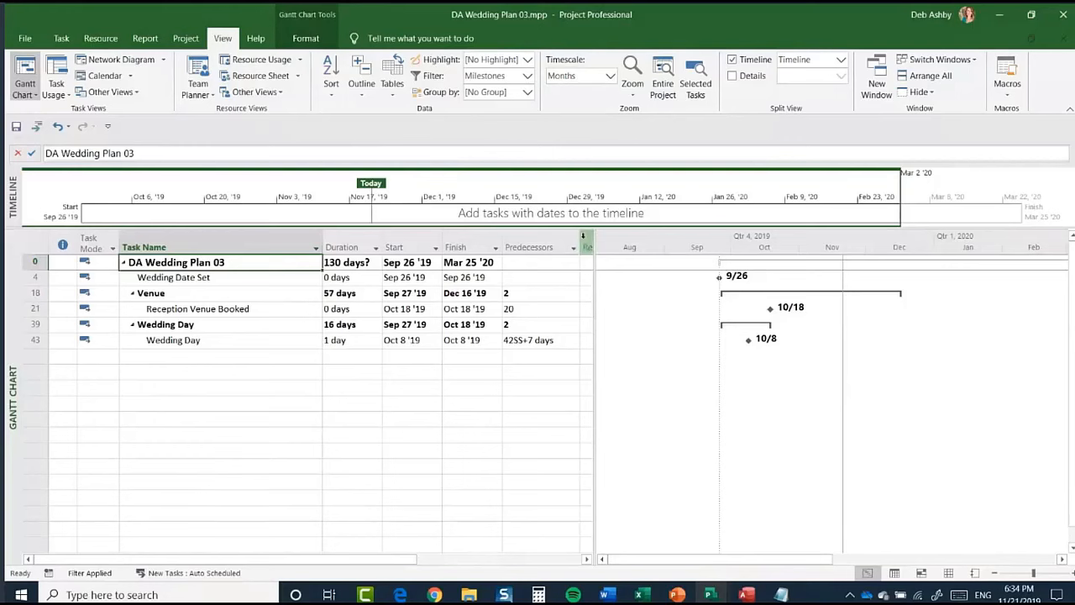
Step: Generate the Milestone Report from the in-progress reports
{"action": "left_click", "coordinate": [147, 40]}
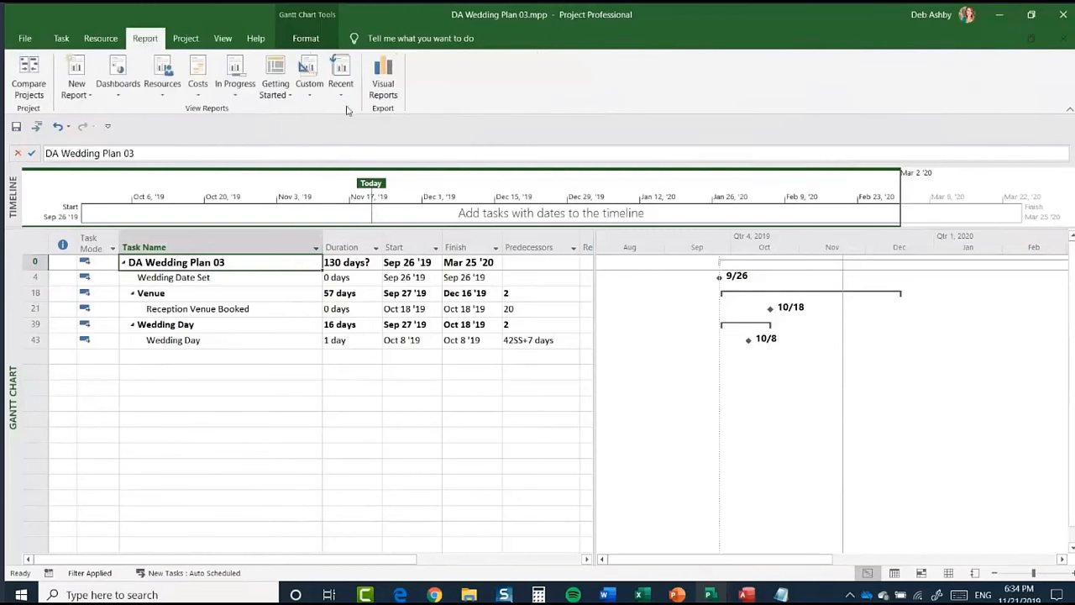
{"action": "left_click", "coordinate": [120, 97]}
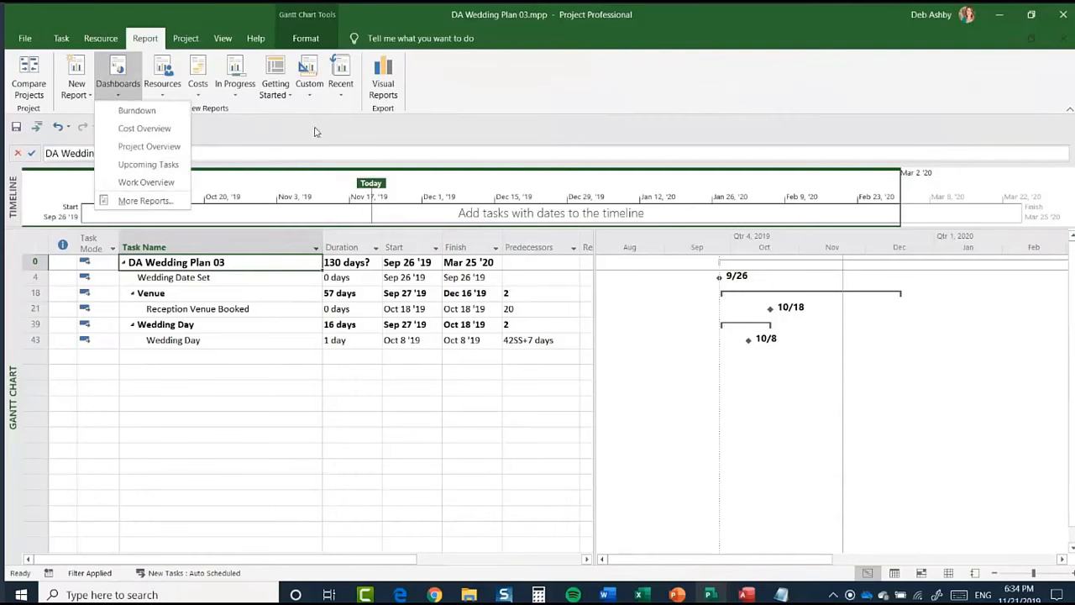
{"action": "left_click", "coordinate": [286, 131]}
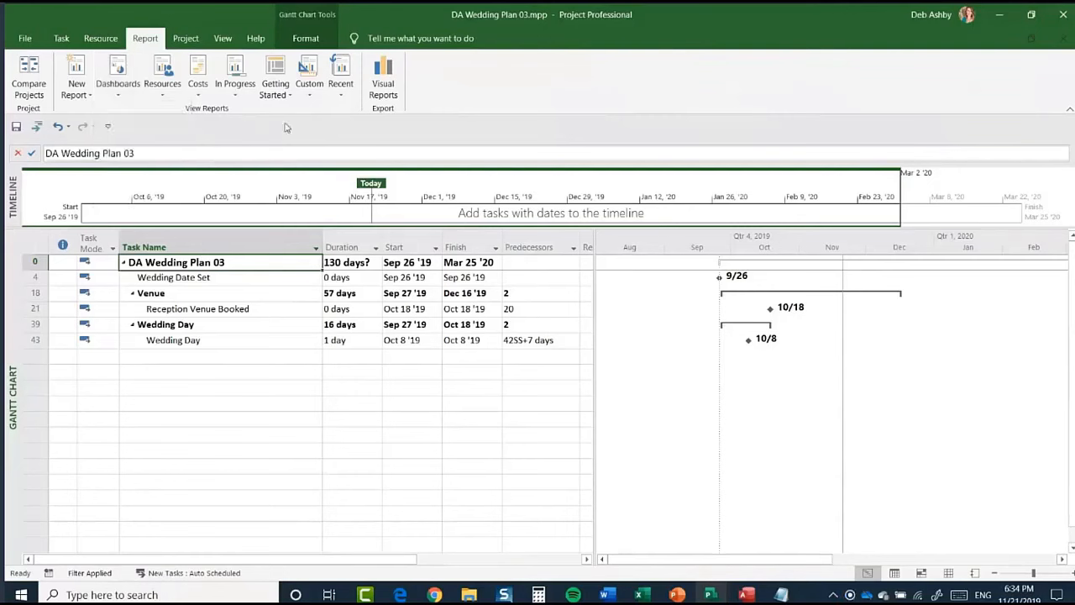
{"action": "left_click", "coordinate": [238, 94]}
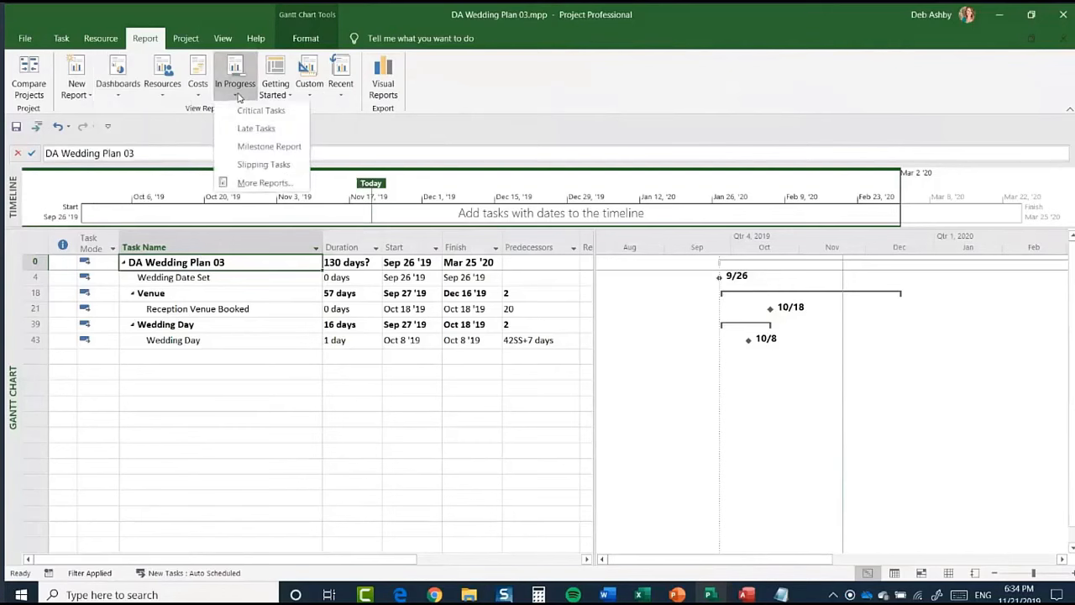
{"action": "left_click", "coordinate": [268, 147]}
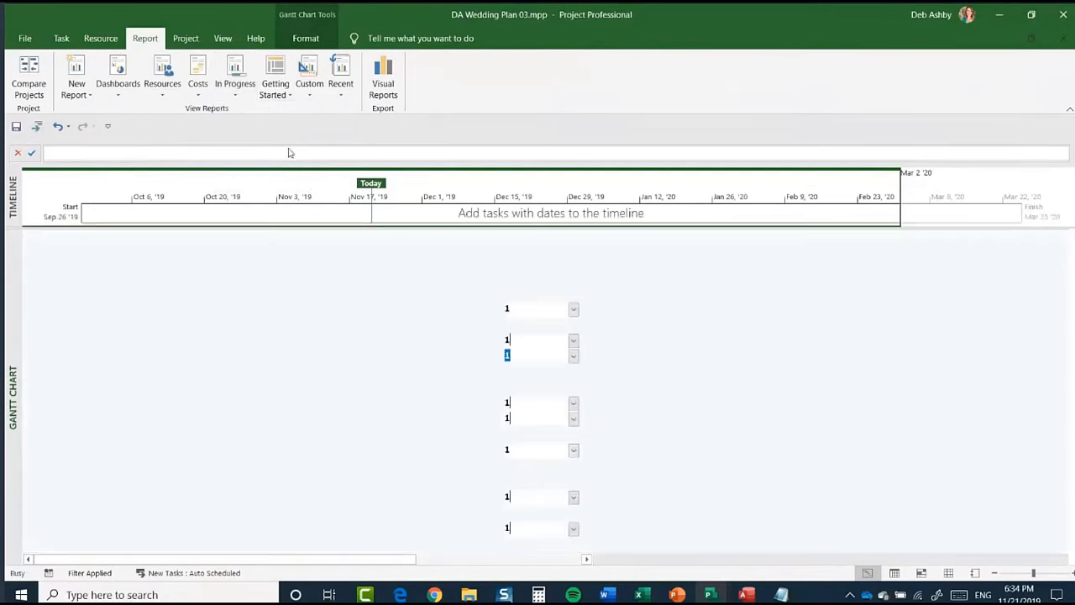
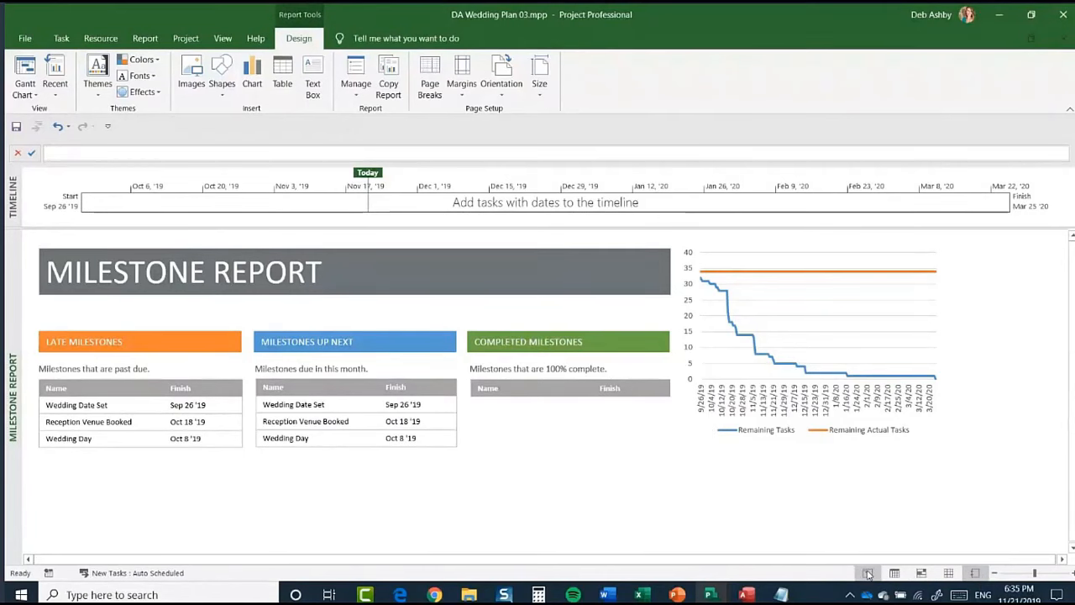
Step: Return to the Gantt Chart showing all tasks without the Milestones filter and with the timeline hidden
{"action": "left_click", "coordinate": [867, 574]}
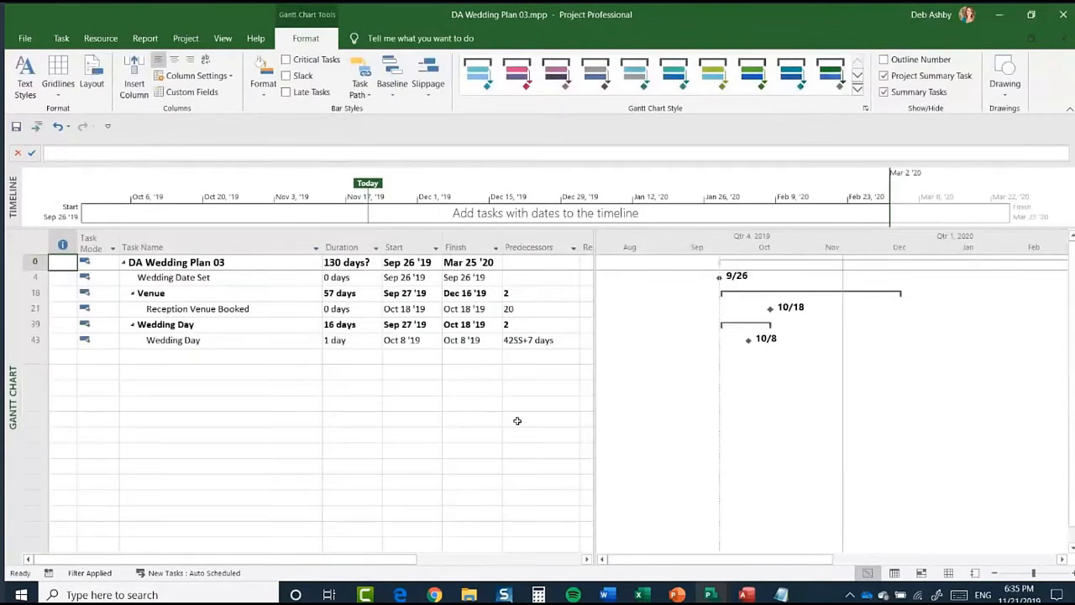
{"action": "left_click", "coordinate": [223, 42]}
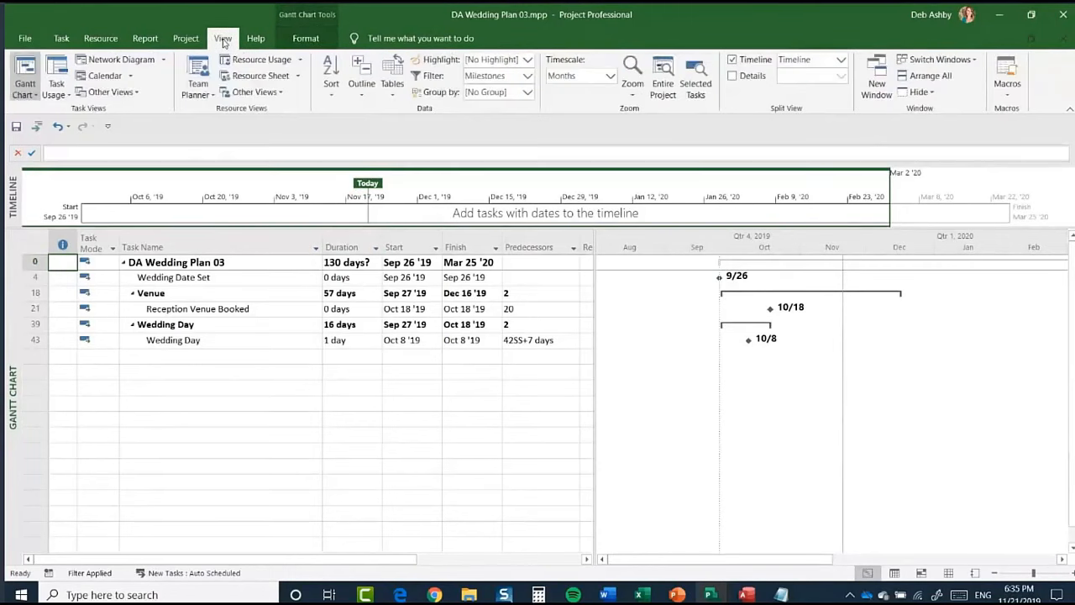
{"action": "left_click", "coordinate": [527, 77]}
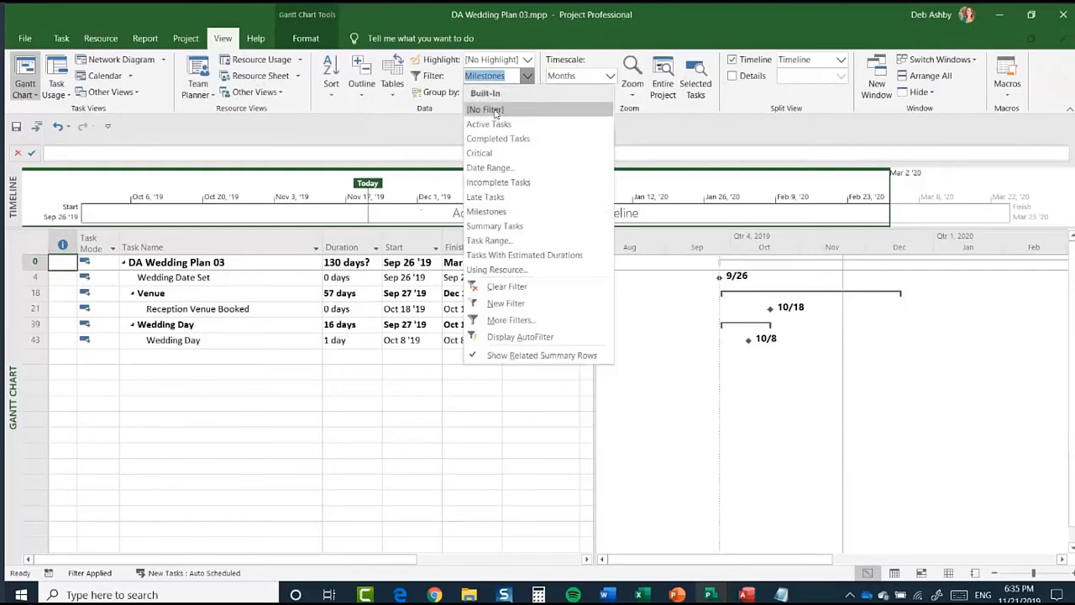
{"action": "left_click", "coordinate": [487, 110]}
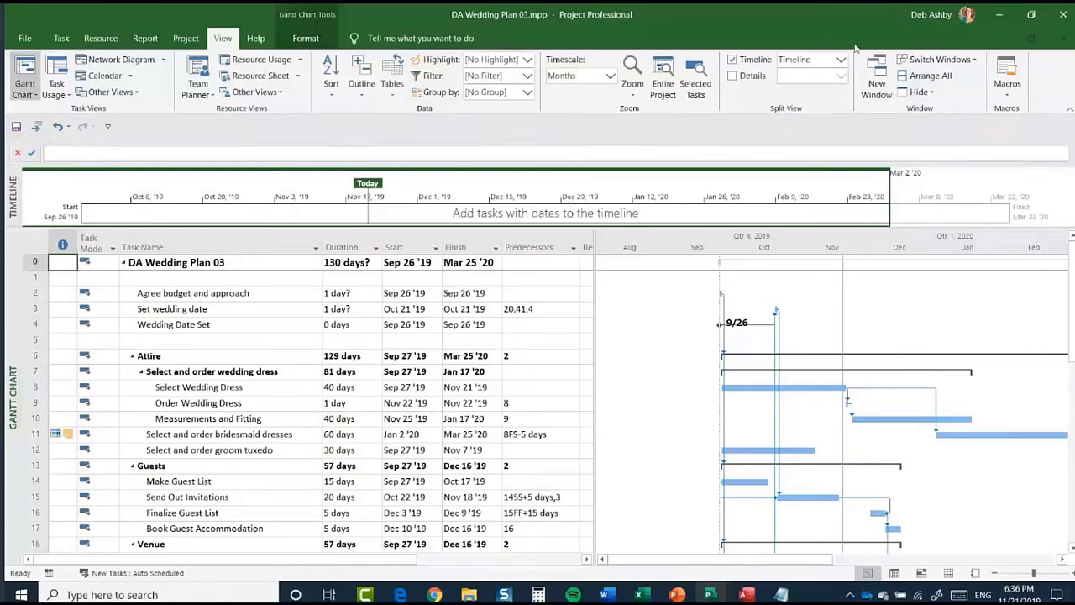
{"action": "left_click", "coordinate": [732, 59]}
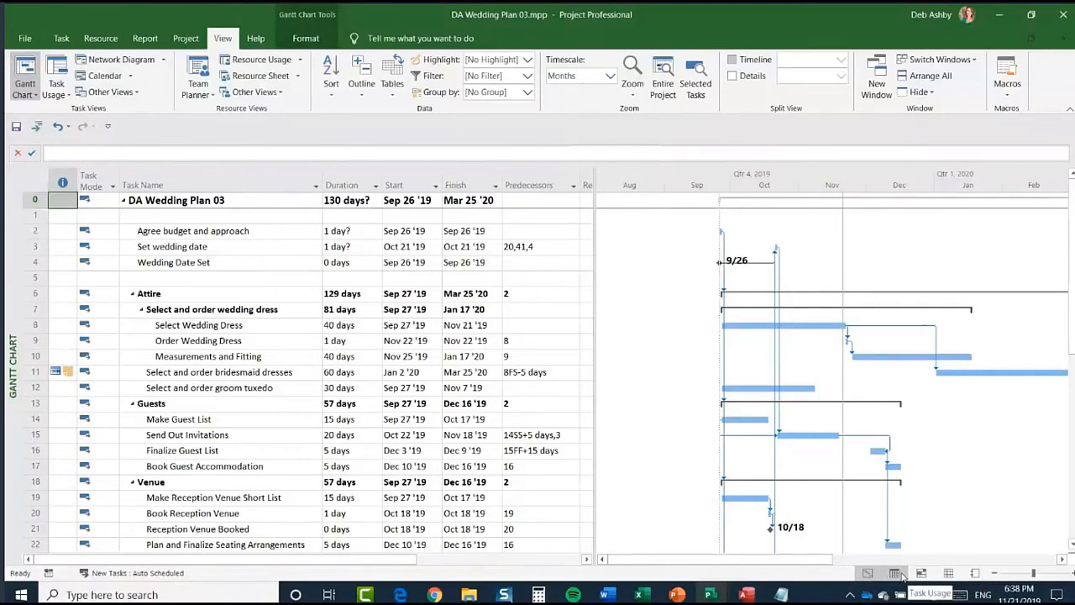
Step: In the Resource Sheet, add a resource named Bride with type Work and initials Bride
{"action": "left_click", "coordinate": [948, 573]}
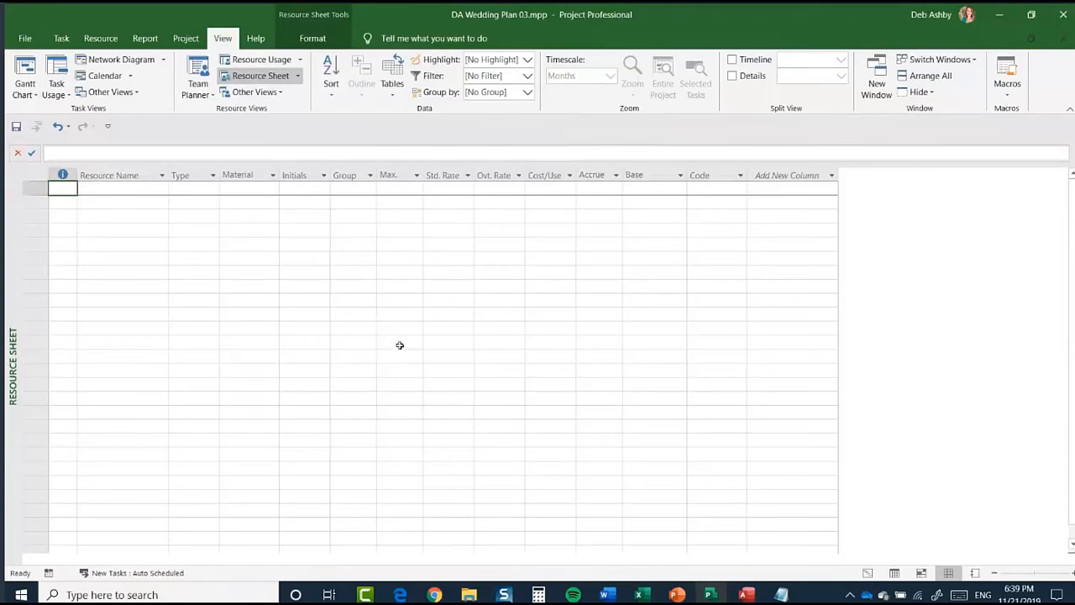
{"action": "left_click", "coordinate": [122, 190]}
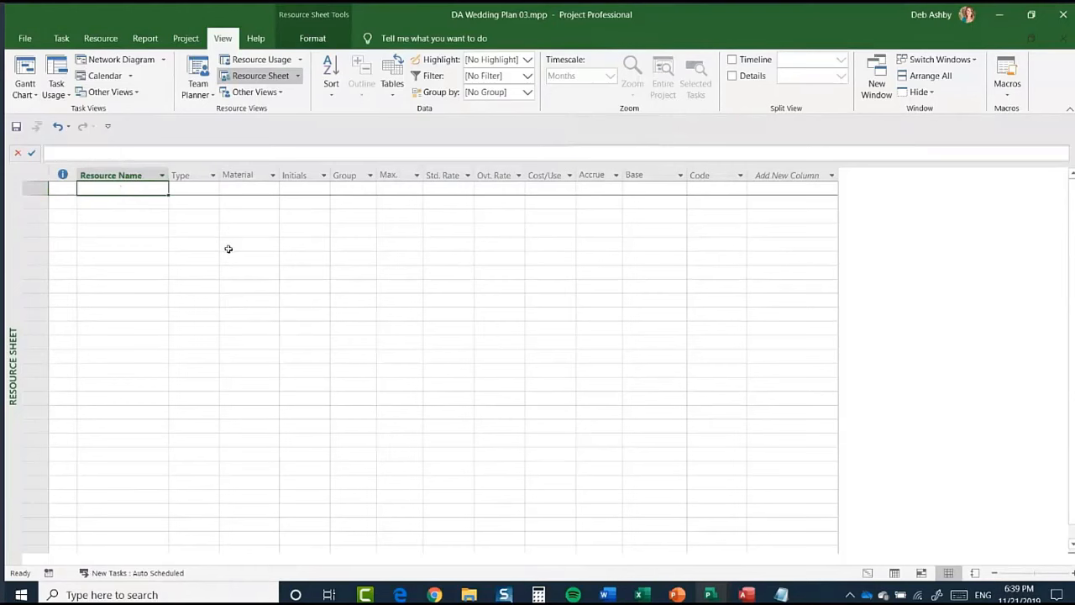
{"action": "type", "text": "Bride"}
{"action": "key", "text": "Tab"}
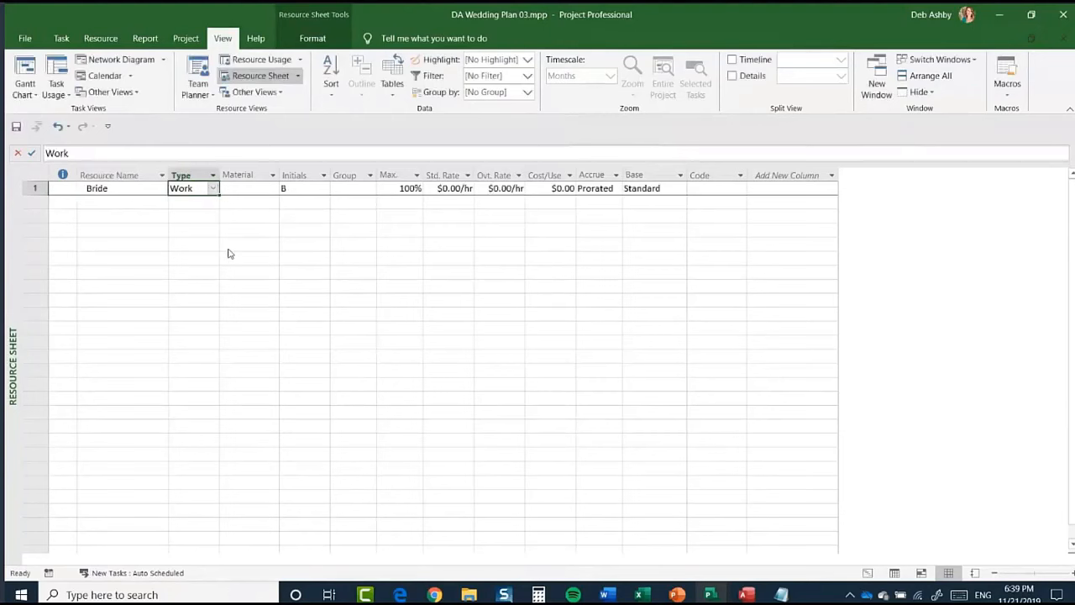
{"action": "left_click", "coordinate": [214, 189]}
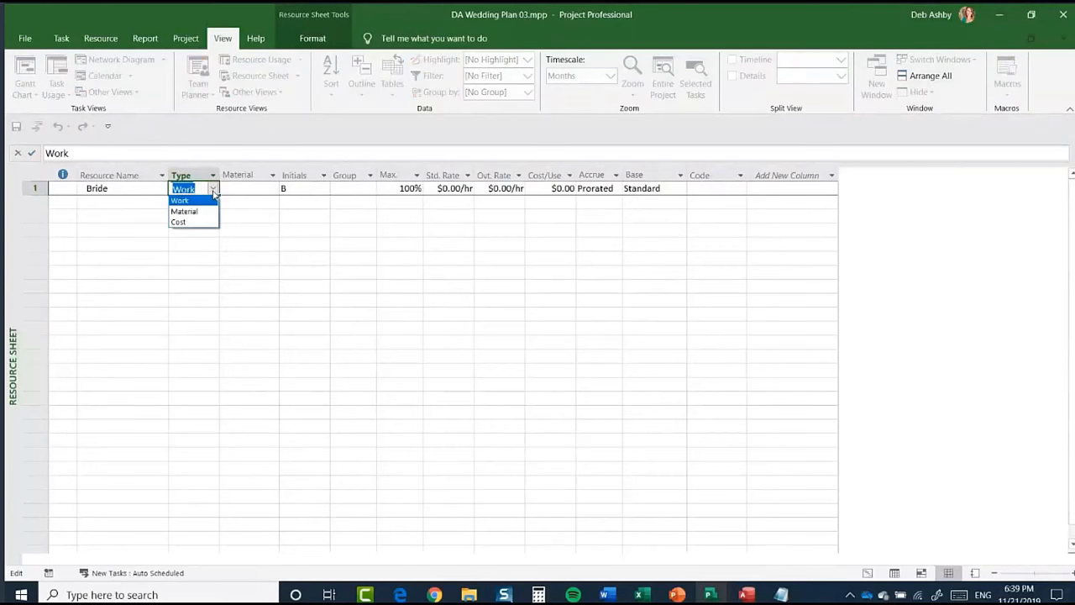
{"action": "left_click", "coordinate": [194, 201]}
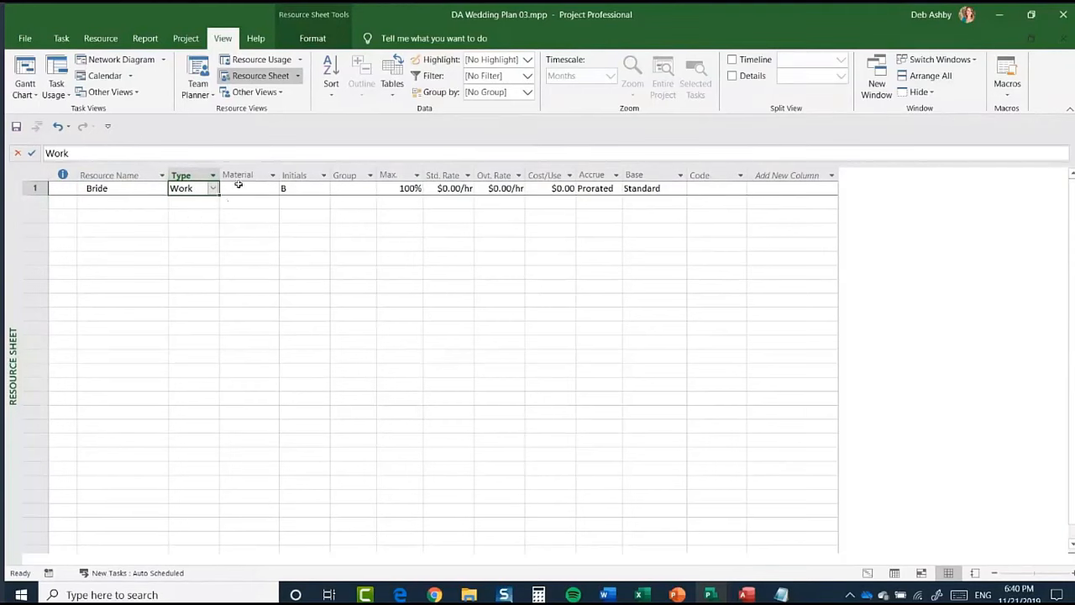
{"action": "left_click", "coordinate": [298, 188]}
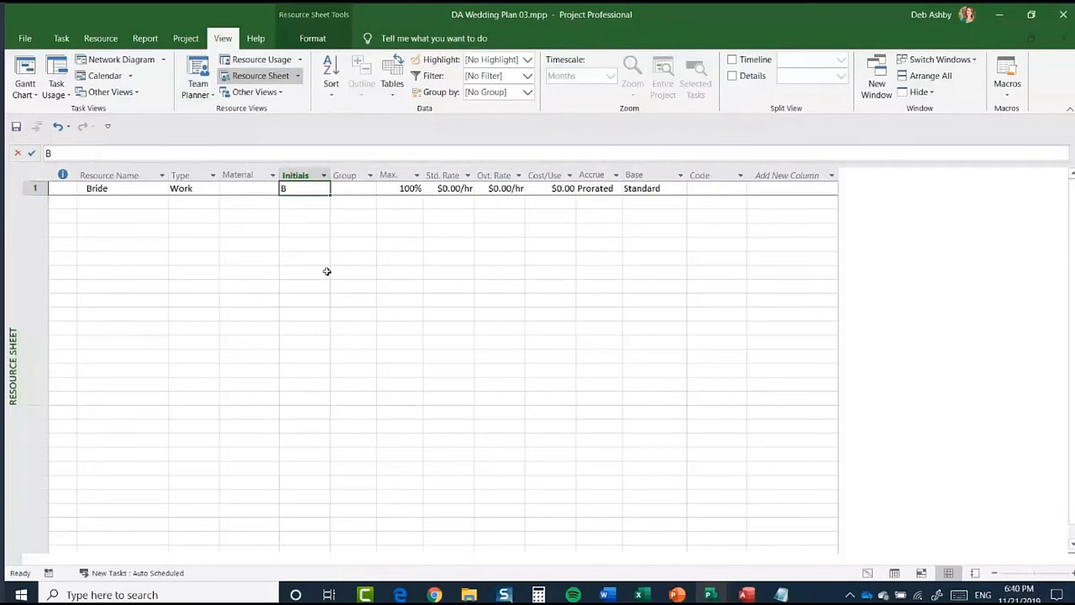
{"action": "type", "text": "Bride"}
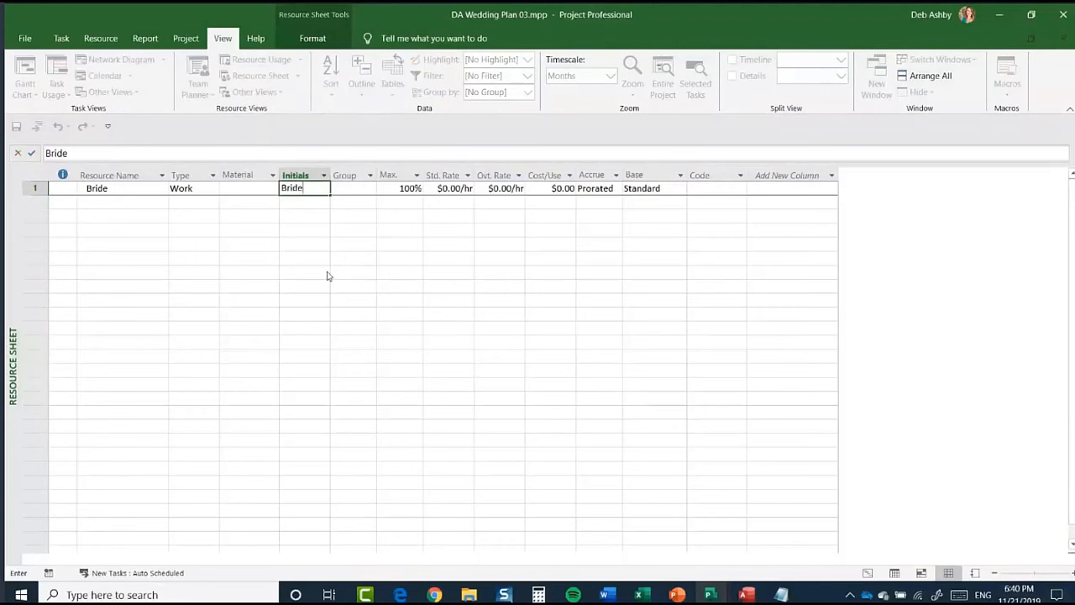
{"action": "left_click", "coordinate": [415, 245]}
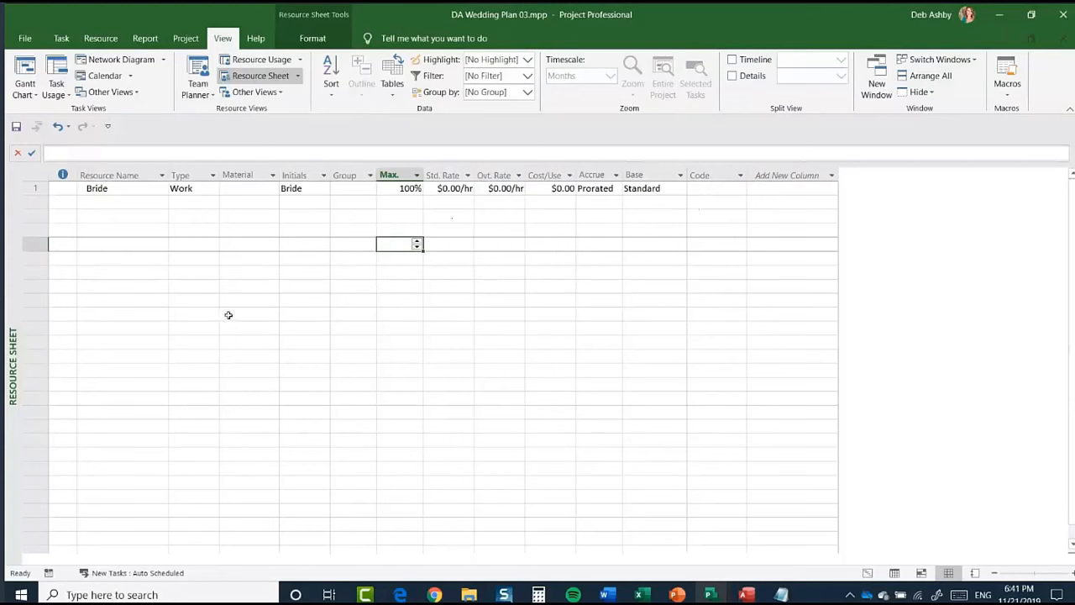
Step: Add a second Work resource named Groom with initials Groom below the Bride
{"action": "left_click", "coordinate": [122, 201]}
{"action": "type", "text": "Gr"}
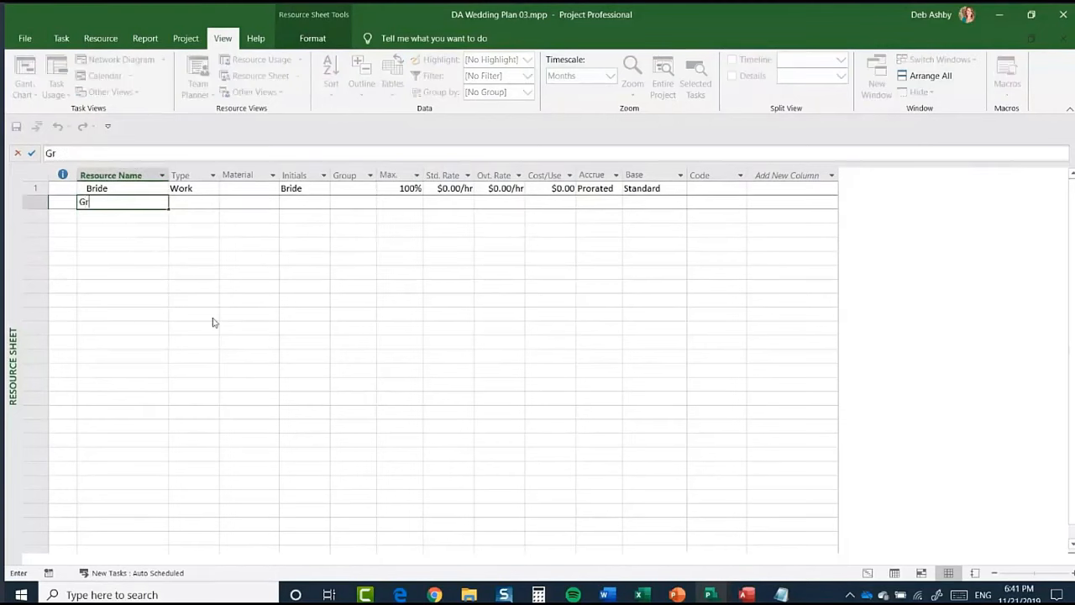
{"action": "type", "text": "oom"}
{"action": "key", "text": "Tab"}
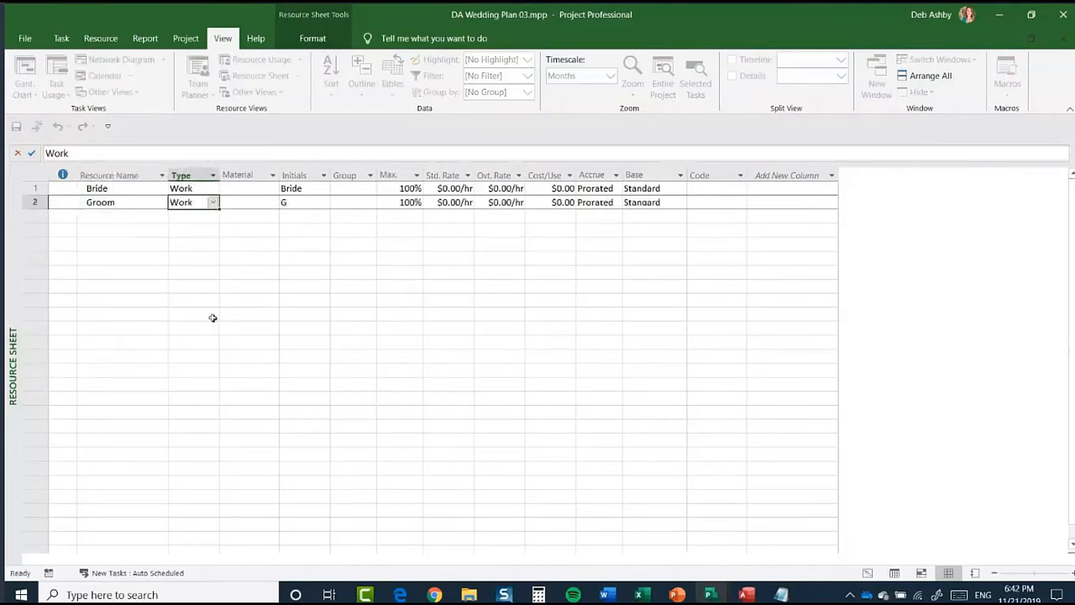
{"action": "key", "text": "Tab"}
{"action": "key", "text": "Tab"}
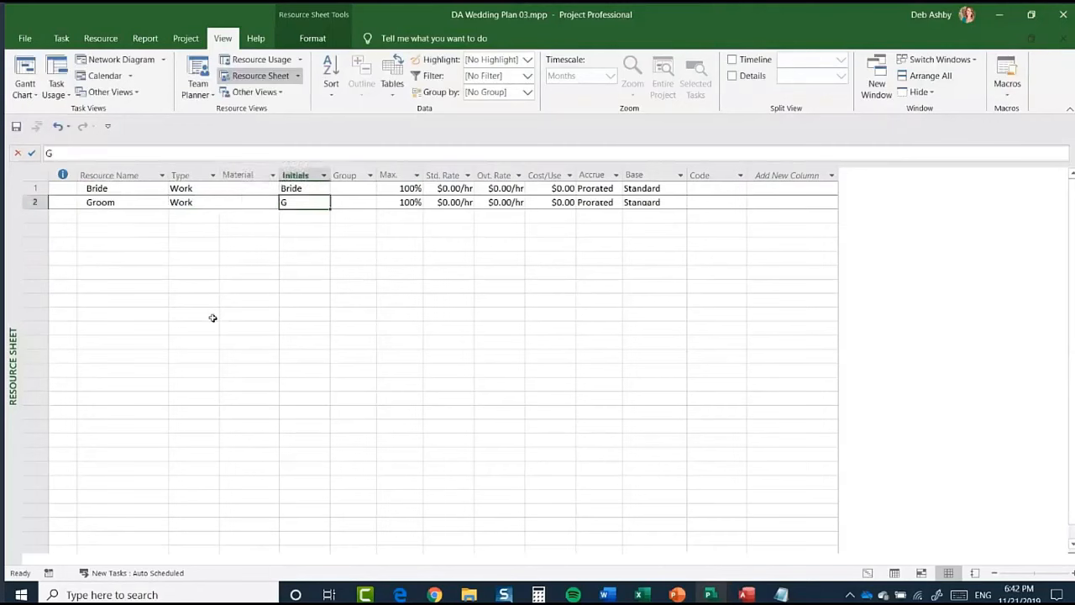
{"action": "type", "text": "Gro"}
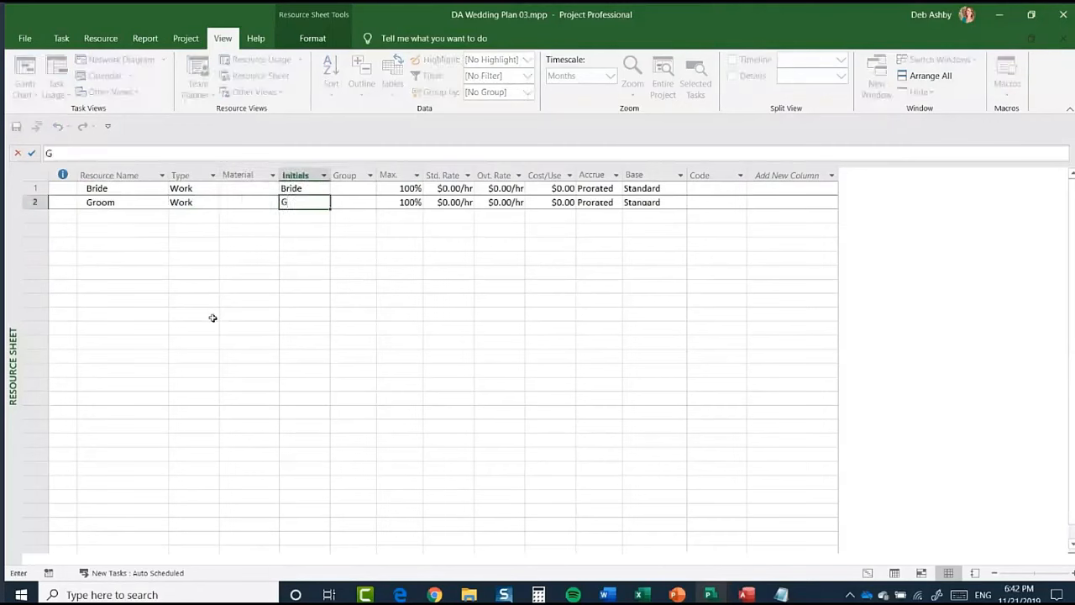
{"action": "type", "text": "om"}
{"action": "key", "text": "Tab"}
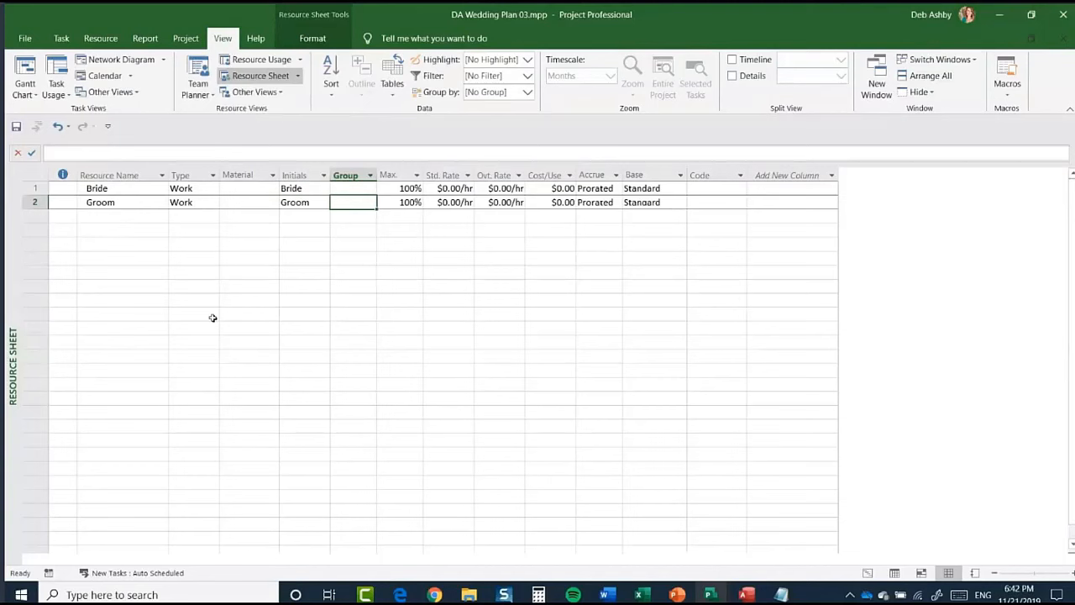
Step: Add a resource named Wedding Rings with type Material and initials Rings below the Groom
{"action": "left_click", "coordinate": [132, 216]}
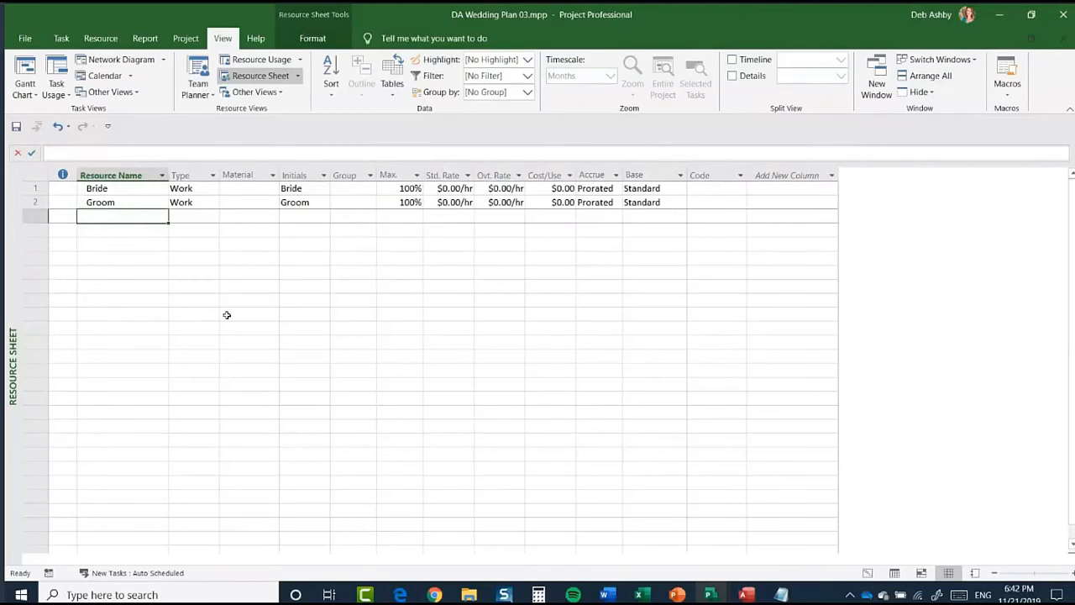
{"action": "type", "text": "Weddi"}
{"action": "key", "text": "BackSpace"}
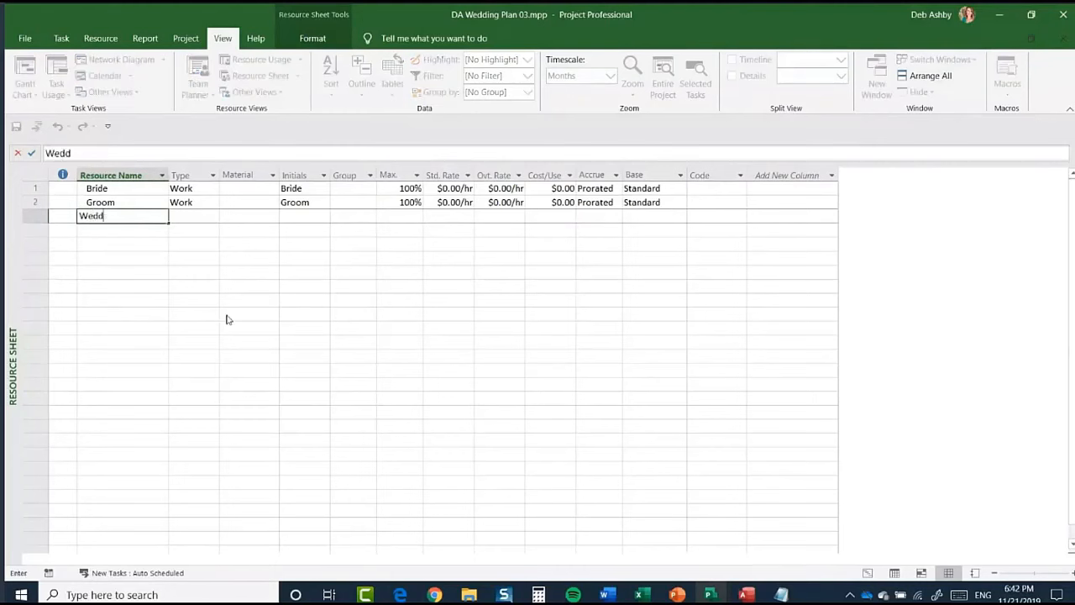
{"action": "type", "text": "ing Rings"}
{"action": "key", "text": "Tab"}
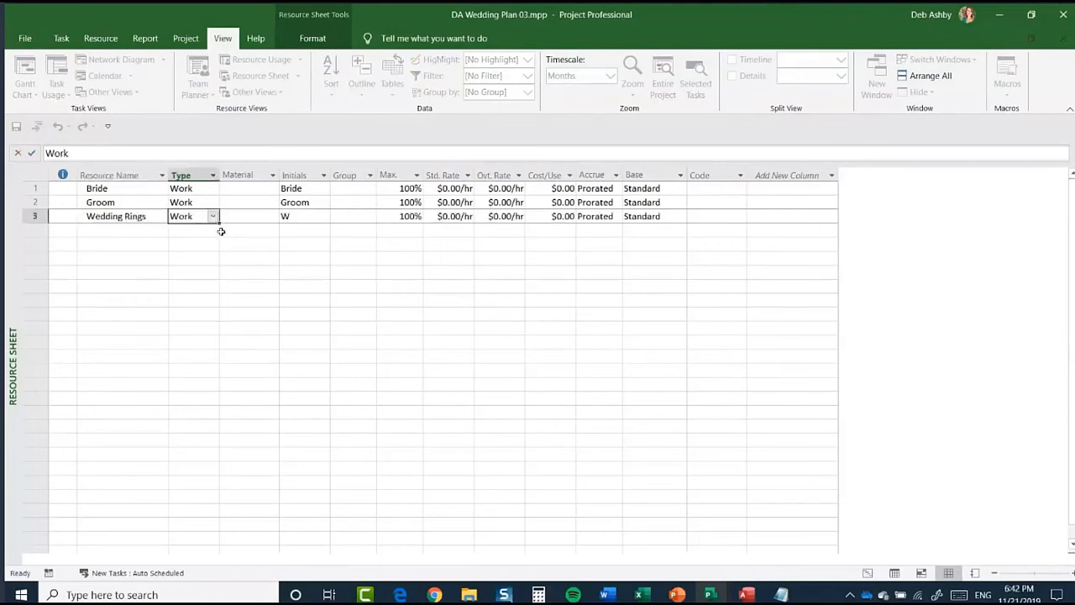
{"action": "left_click", "coordinate": [213, 218]}
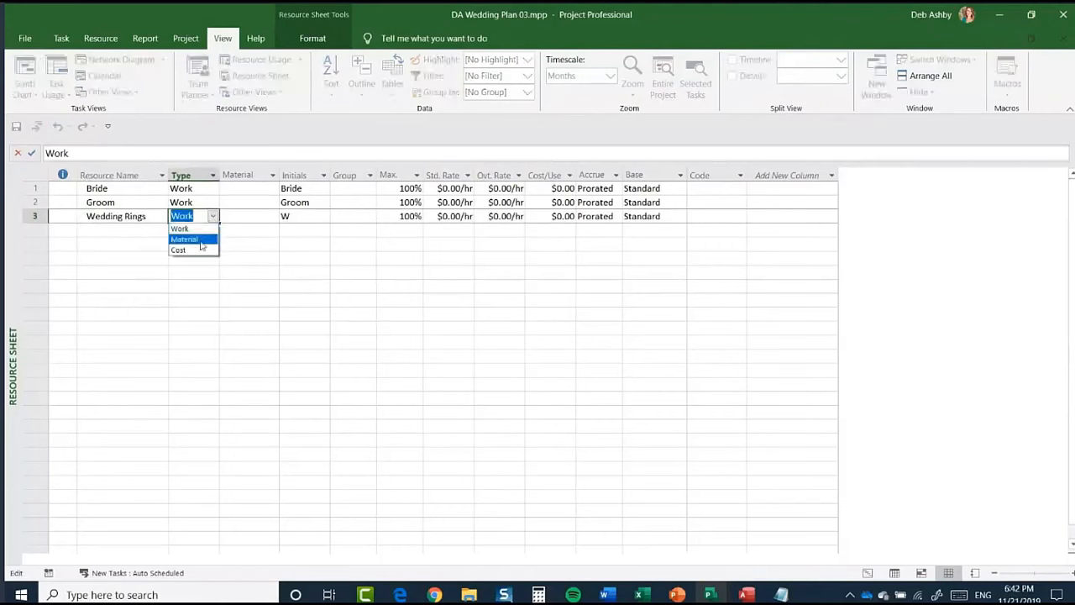
{"action": "left_click", "coordinate": [198, 239]}
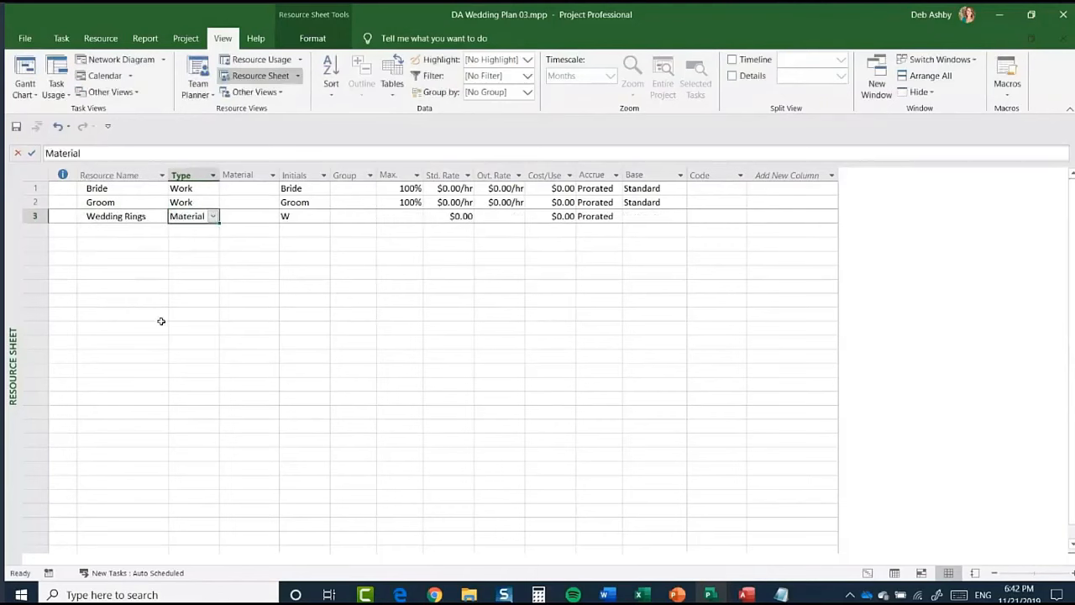
{"action": "left_click", "coordinate": [301, 218]}
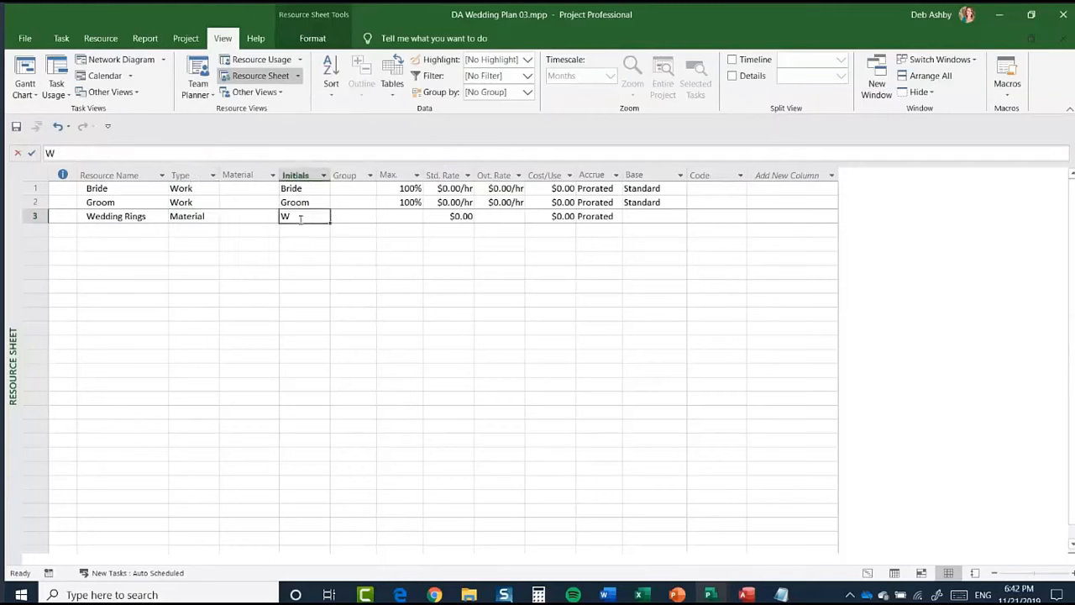
{"action": "type", "text": "Rings"}
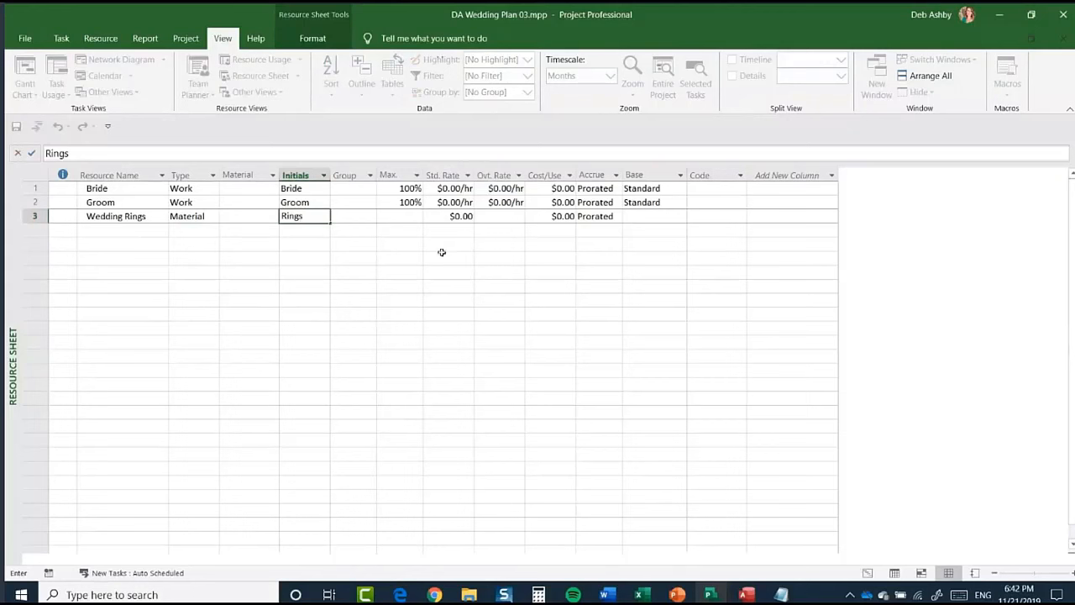
{"action": "left_click", "coordinate": [410, 258]}
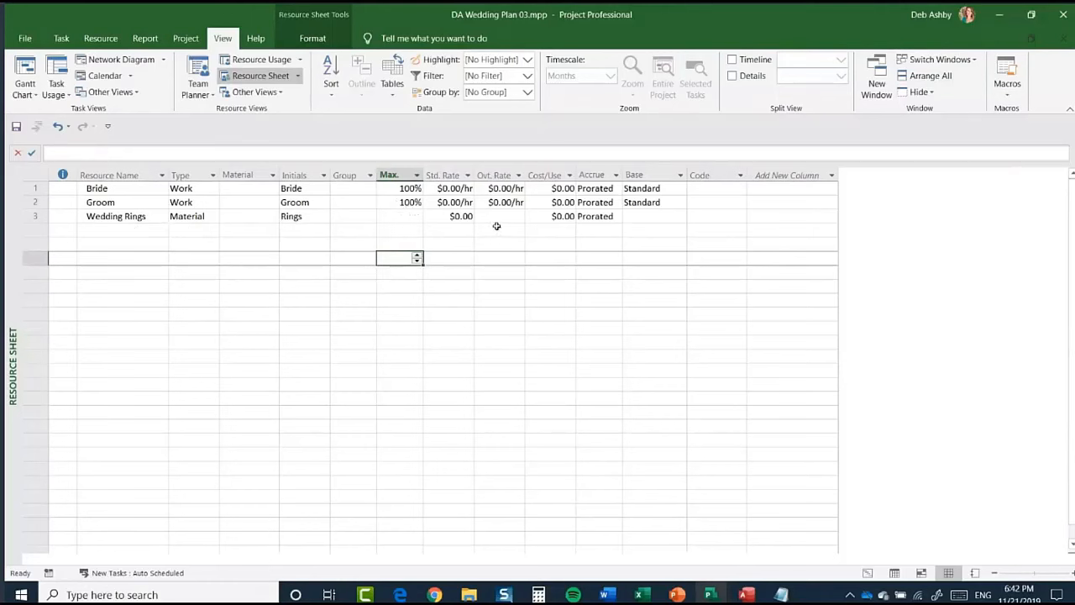
Step: Set the Wedding Rings resource's cost per use to 500 and its cost accrual to Start
{"action": "left_click", "coordinate": [559, 216]}
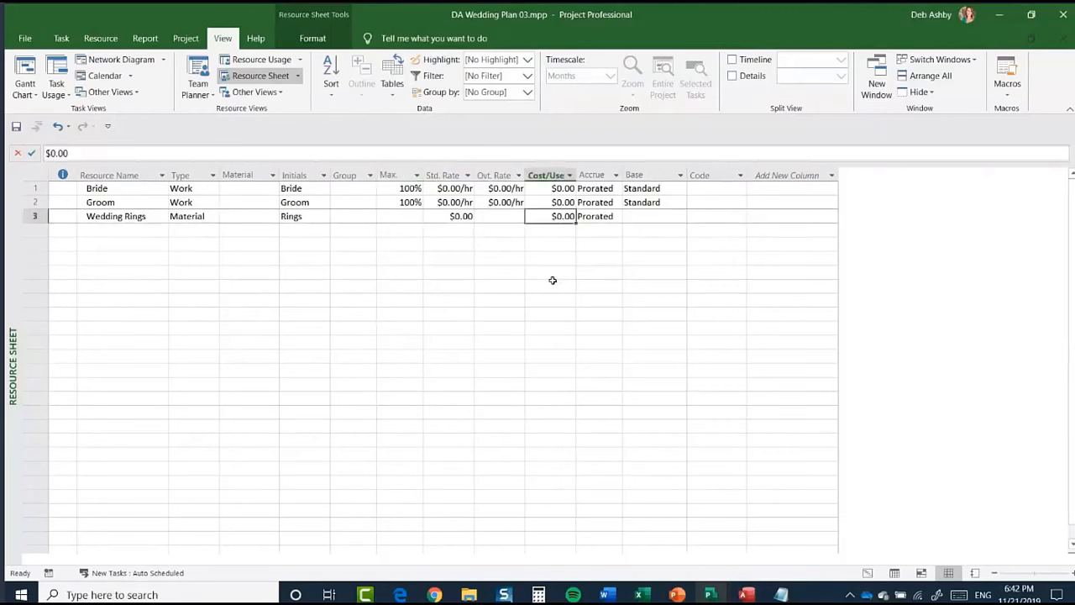
{"action": "type", "text": "500"}
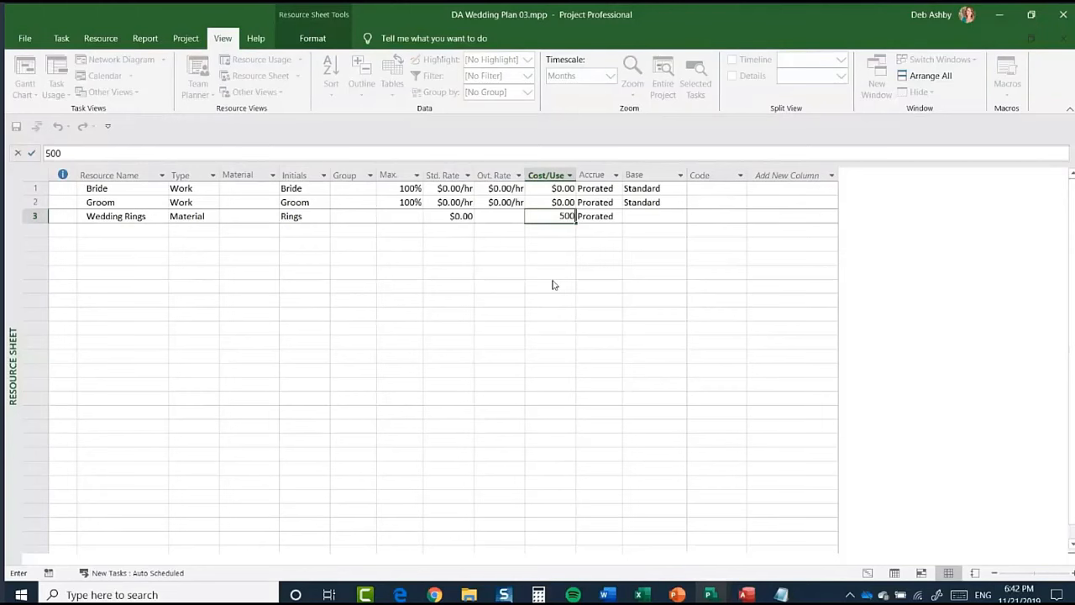
{"action": "key", "text": "Return"}
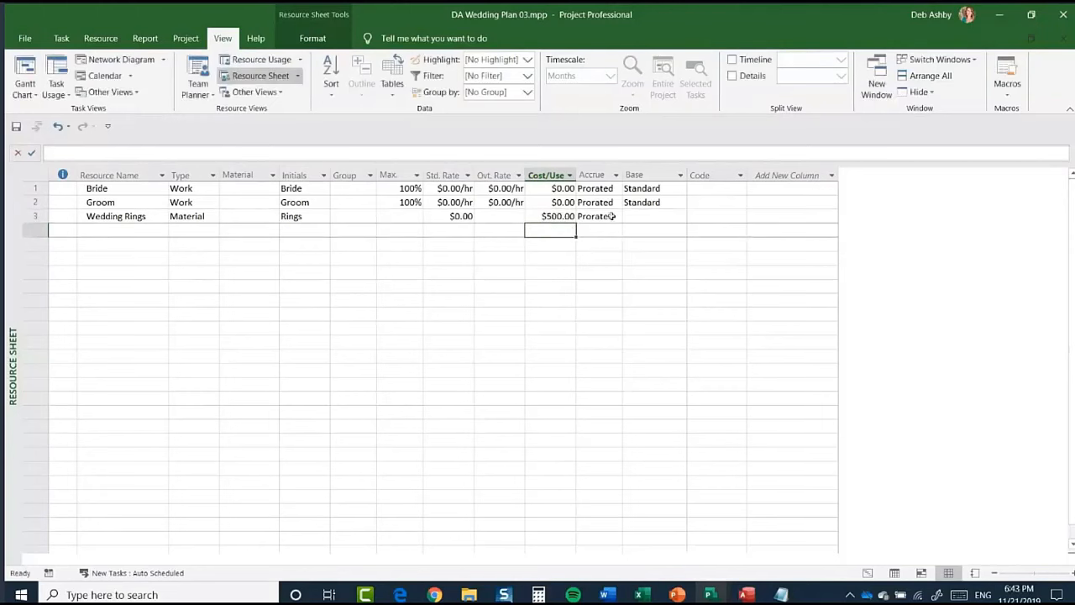
{"action": "left_click", "coordinate": [604, 215]}
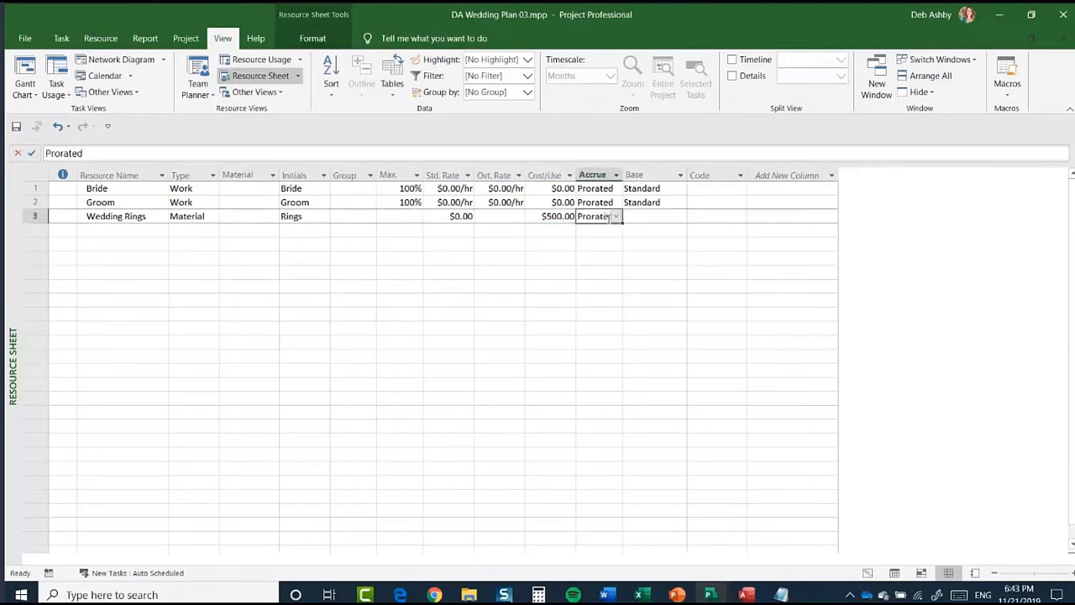
{"action": "left_click", "coordinate": [617, 218]}
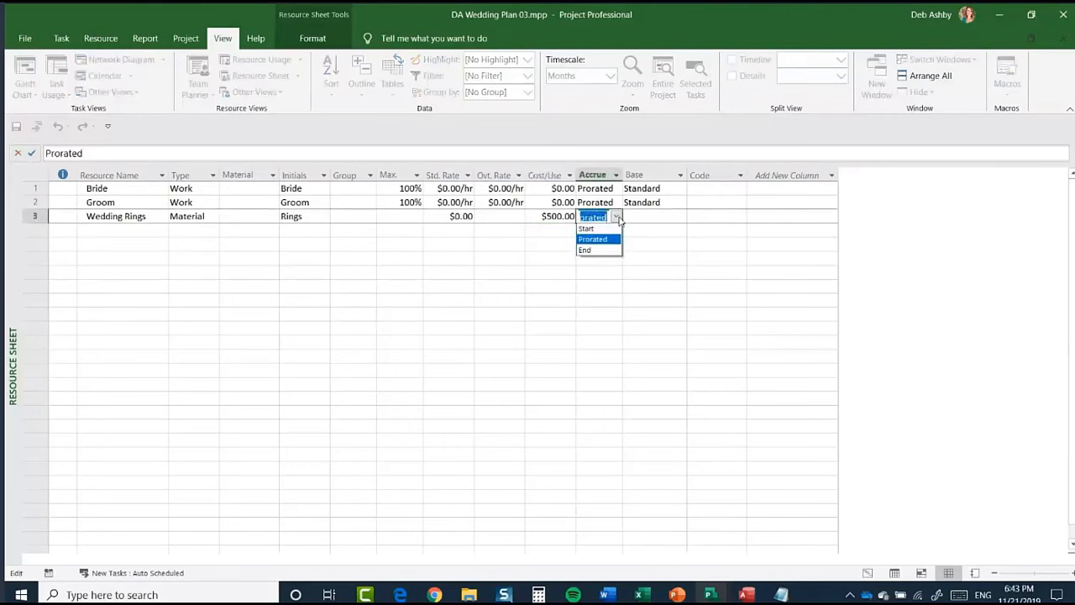
{"action": "left_click", "coordinate": [598, 229]}
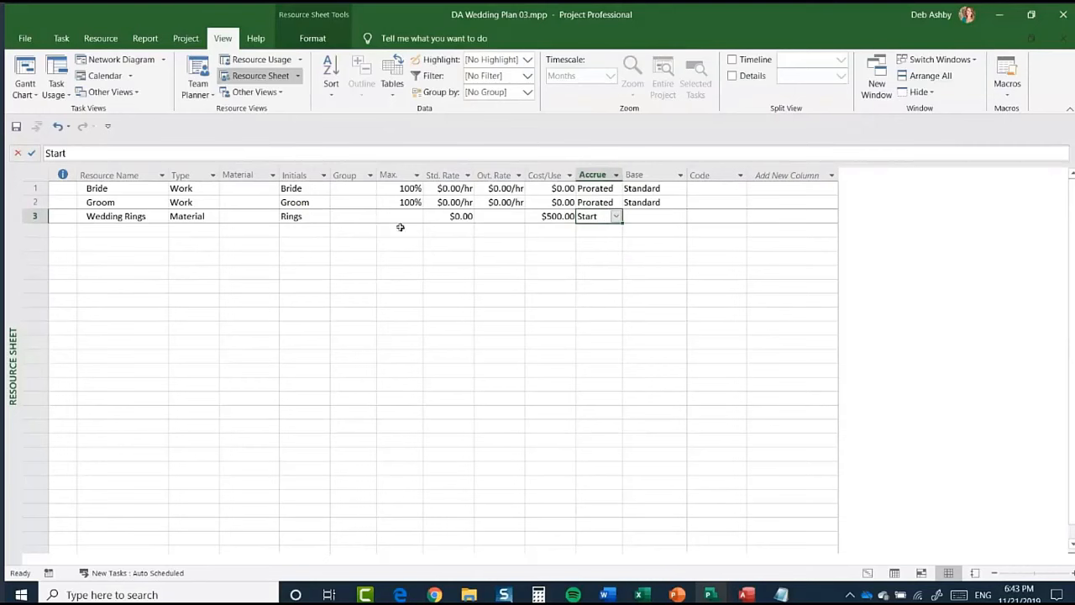
Step: Add a resource named Photographer with type Cost below the Wedding Rings
{"action": "left_click", "coordinate": [148, 232]}
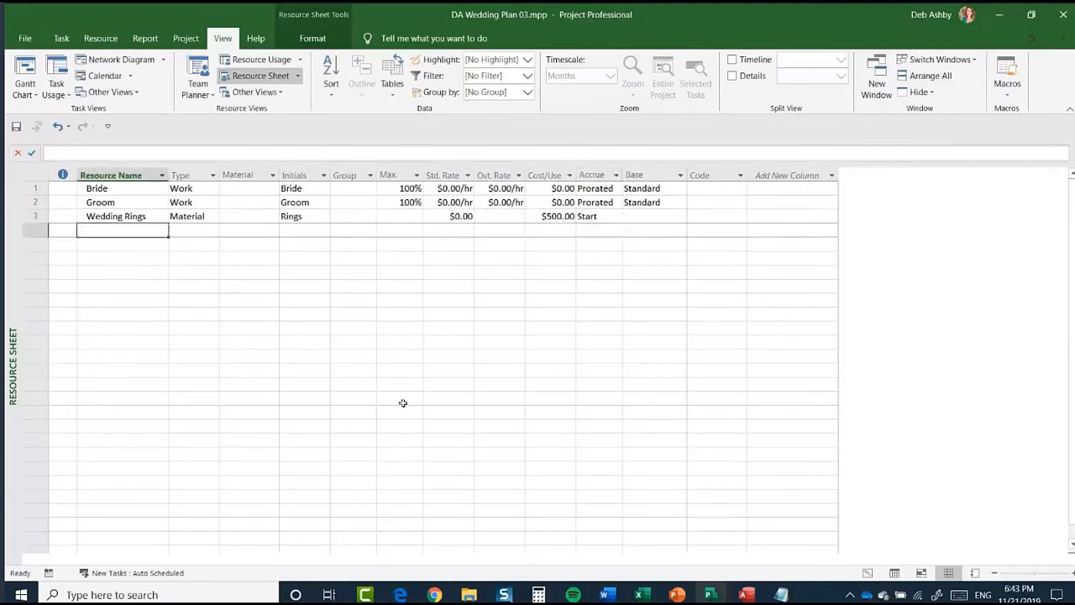
{"action": "type", "text": "Photographer"}
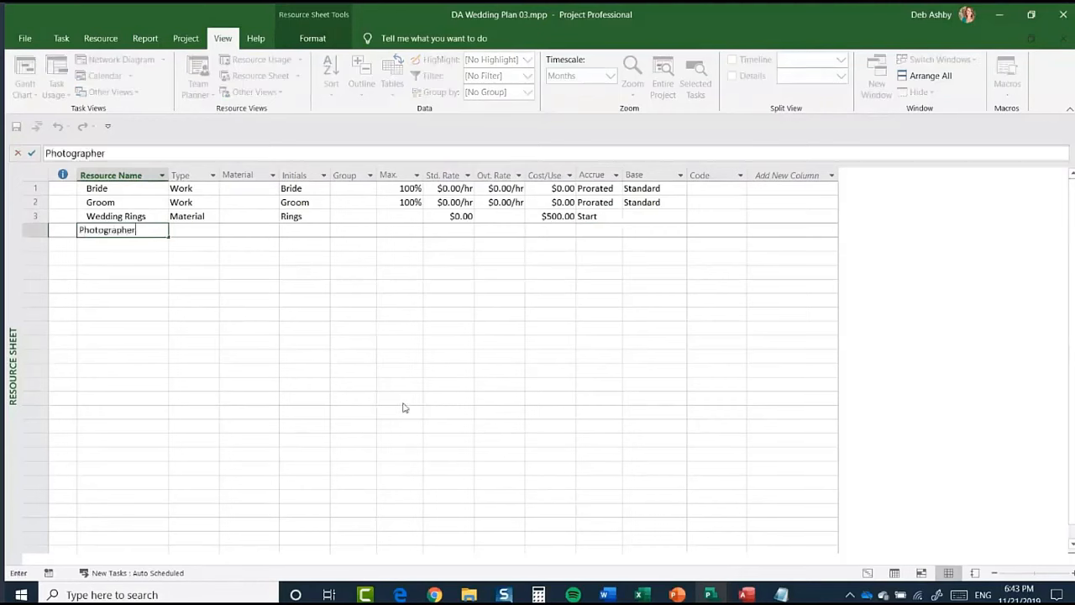
{"action": "key", "text": "Tab"}
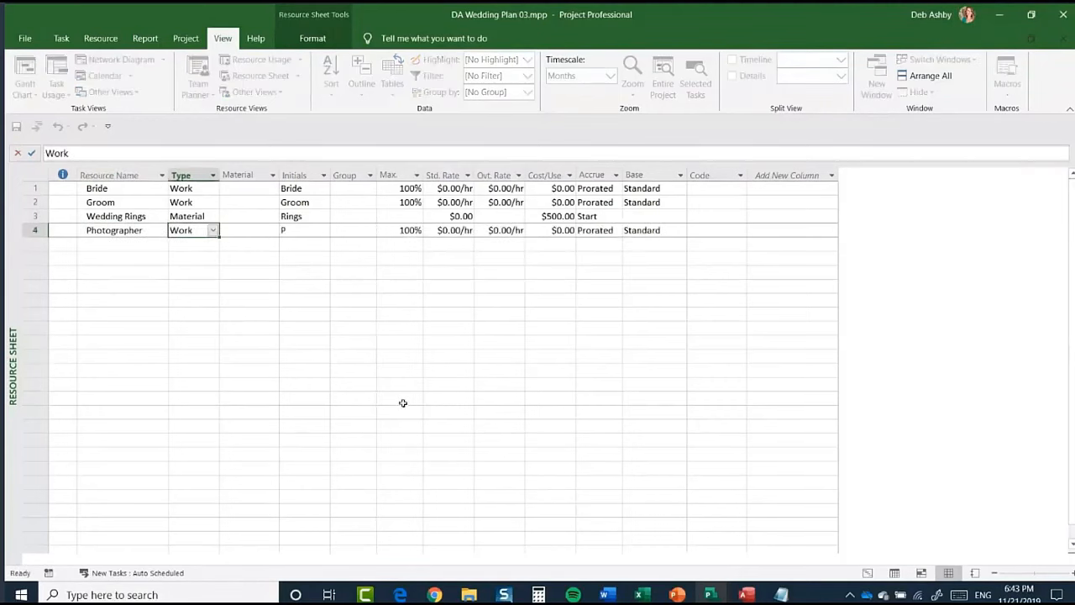
{"action": "left_click", "coordinate": [214, 232]}
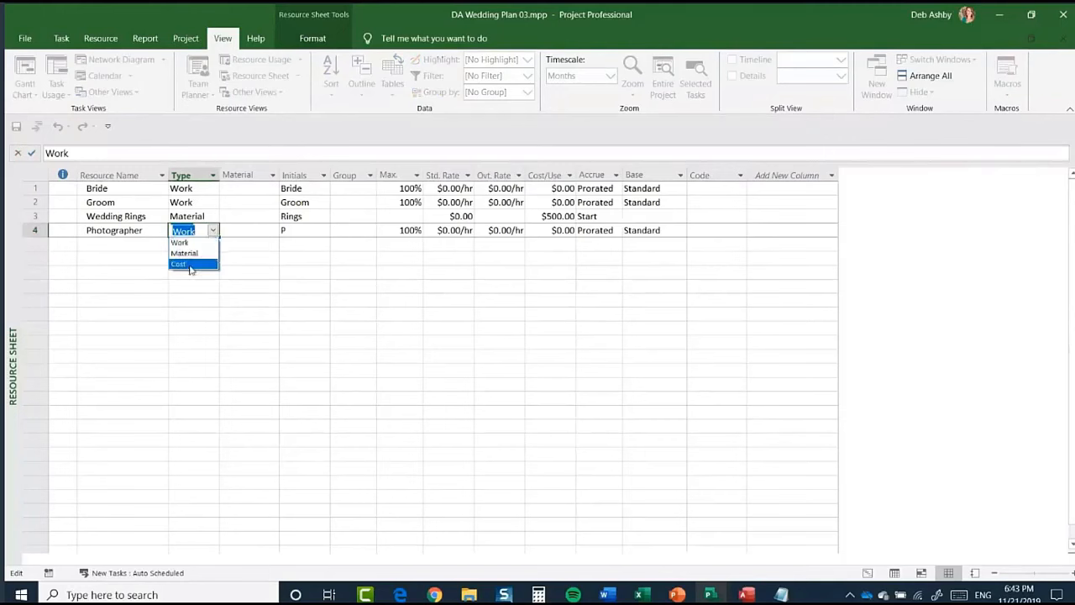
{"action": "left_click", "coordinate": [190, 265]}
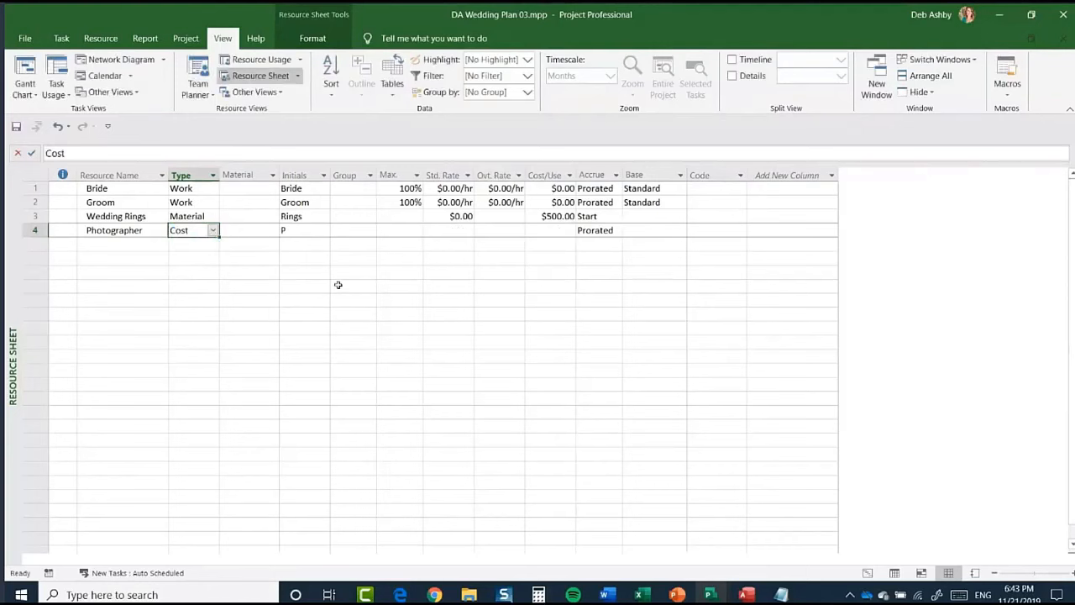
Step: Set the Photographer resource's initials to Photo and its cost accrual to End
{"action": "left_click", "coordinate": [311, 231]}
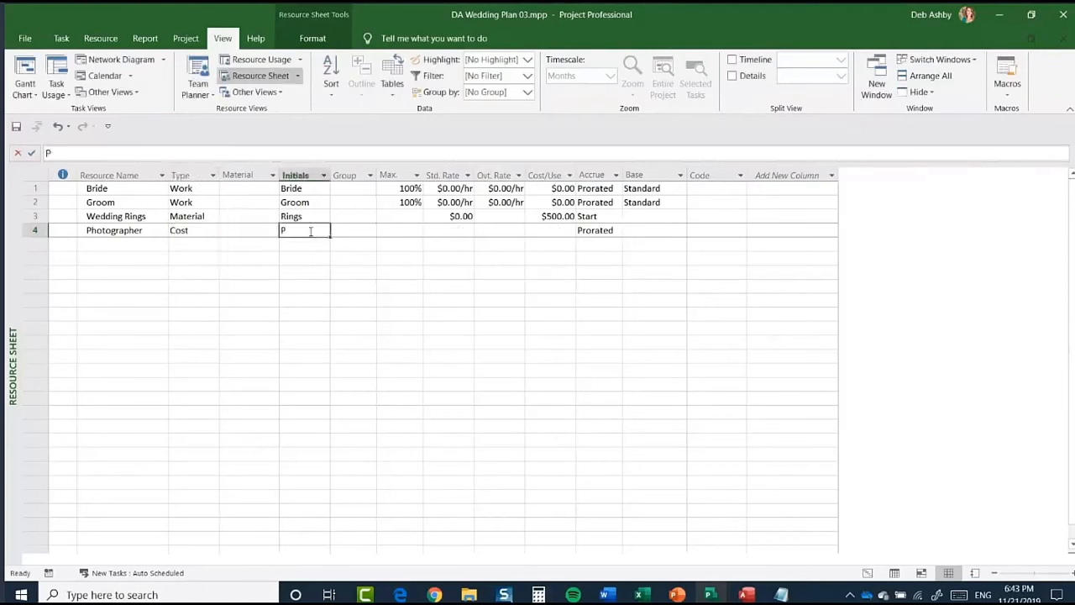
{"action": "type", "text": "Photo"}
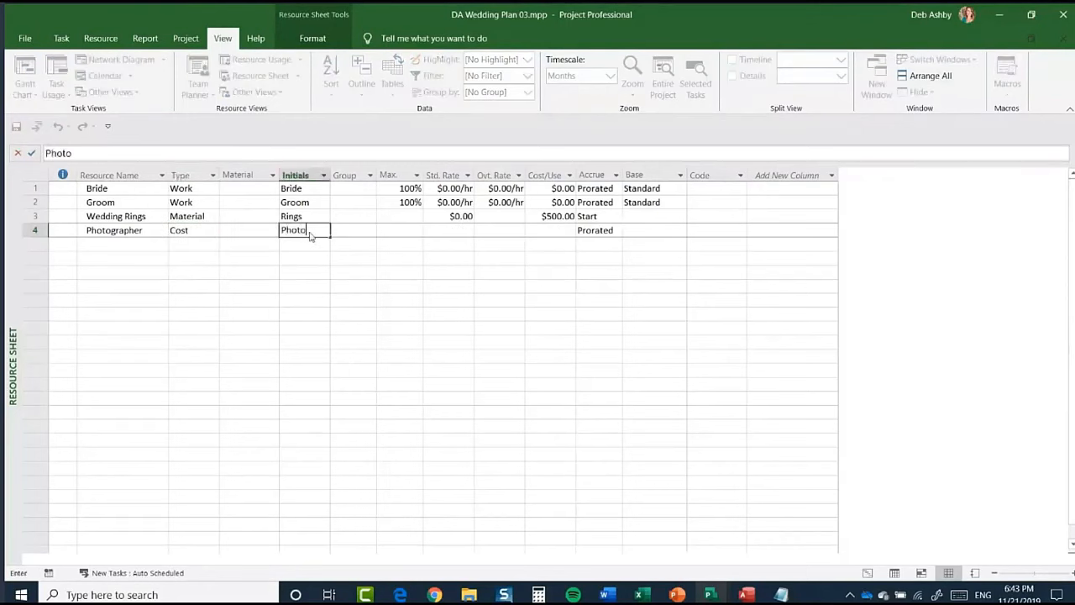
{"action": "key", "text": "Tab"}
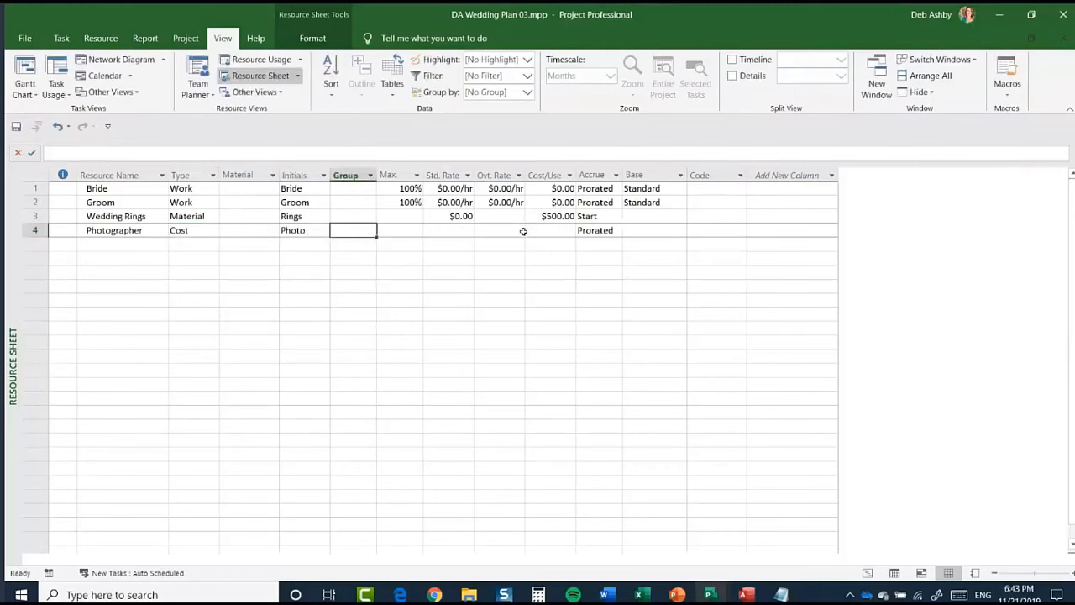
{"action": "left_click", "coordinate": [602, 232]}
{"action": "left_click", "coordinate": [617, 230]}
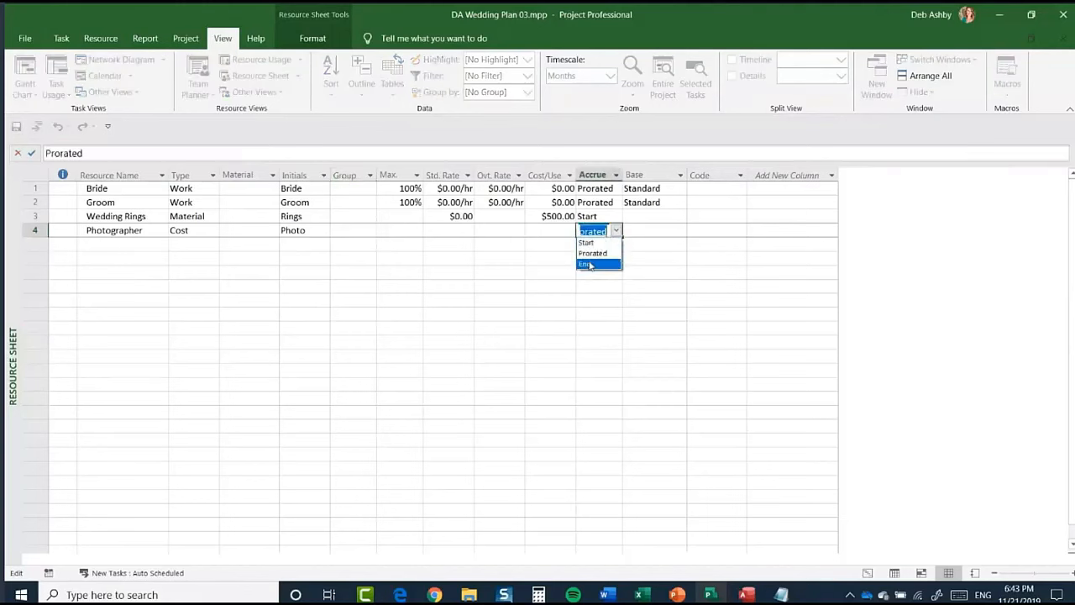
{"action": "left_click", "coordinate": [590, 266]}
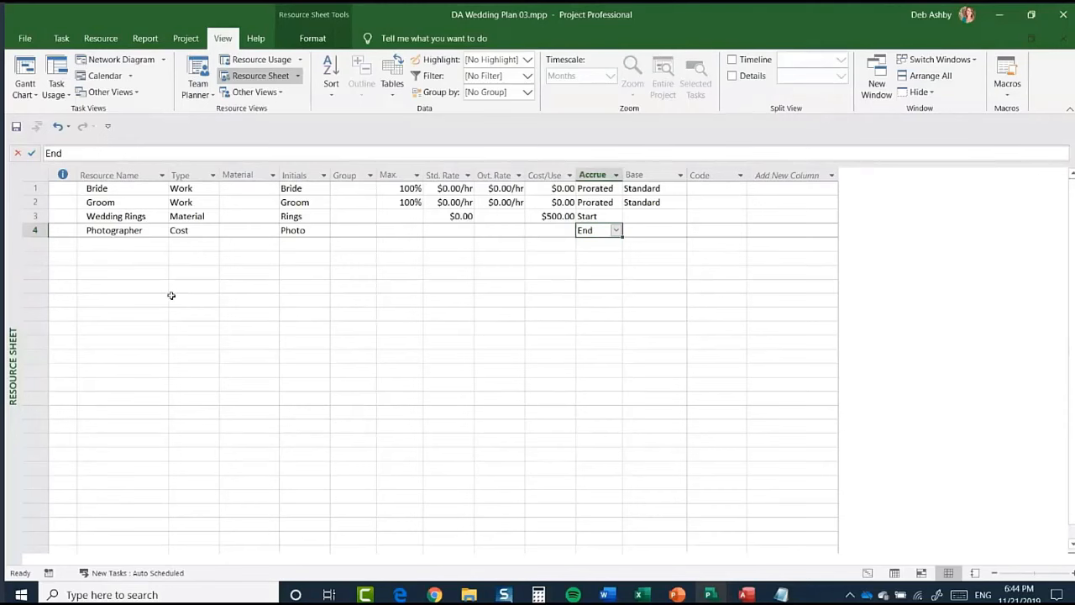
Step: In the Gantt Chart view, set the duration of the Agree budget and approach task to 10 days
{"action": "left_click", "coordinate": [868, 574]}
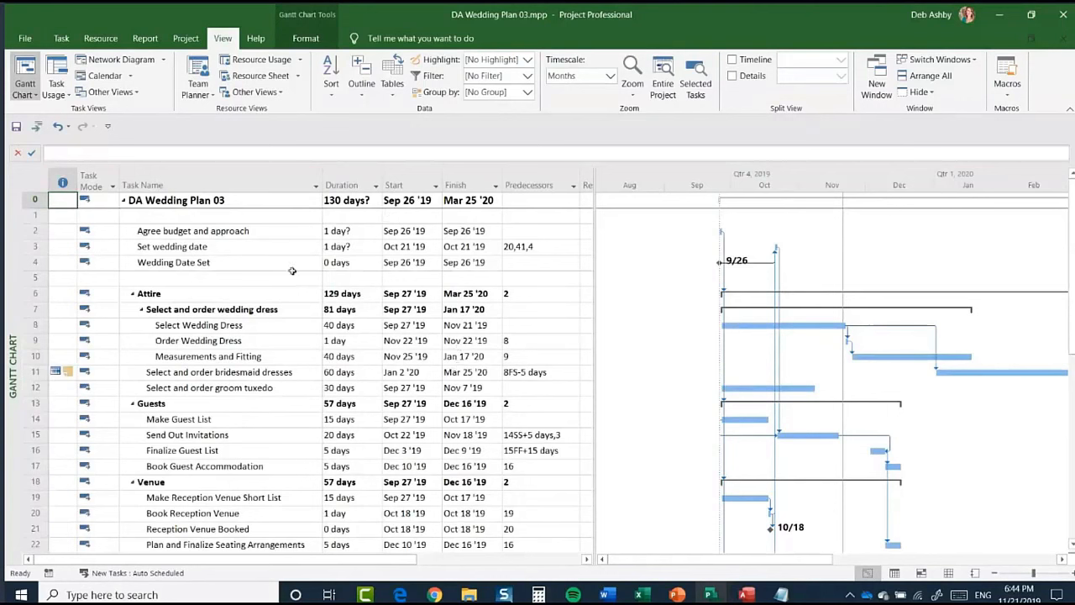
{"action": "left_click", "coordinate": [33, 231]}
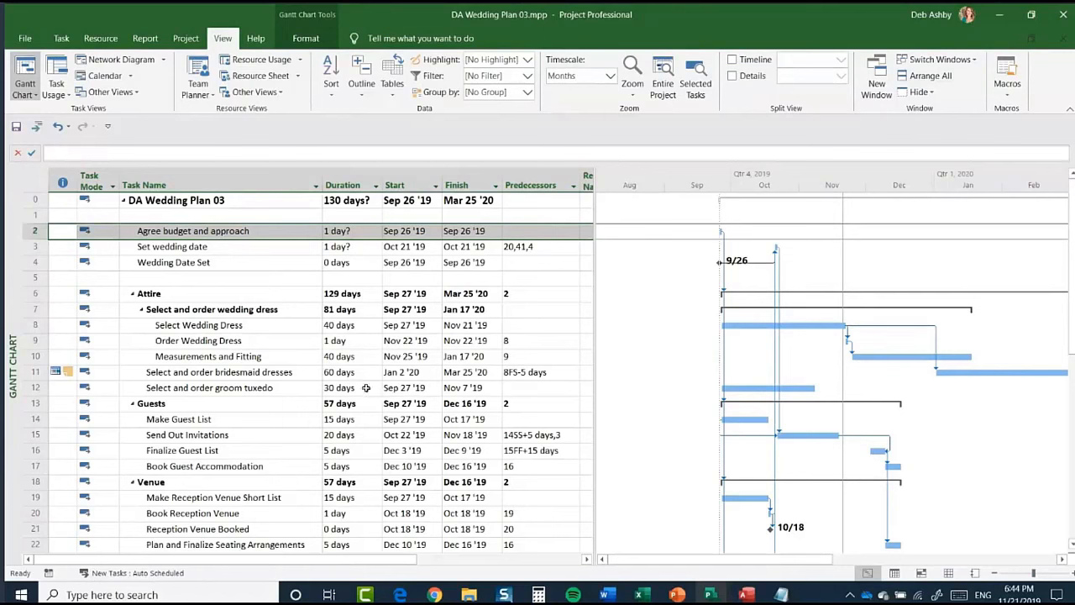
{"action": "left_click", "coordinate": [353, 233]}
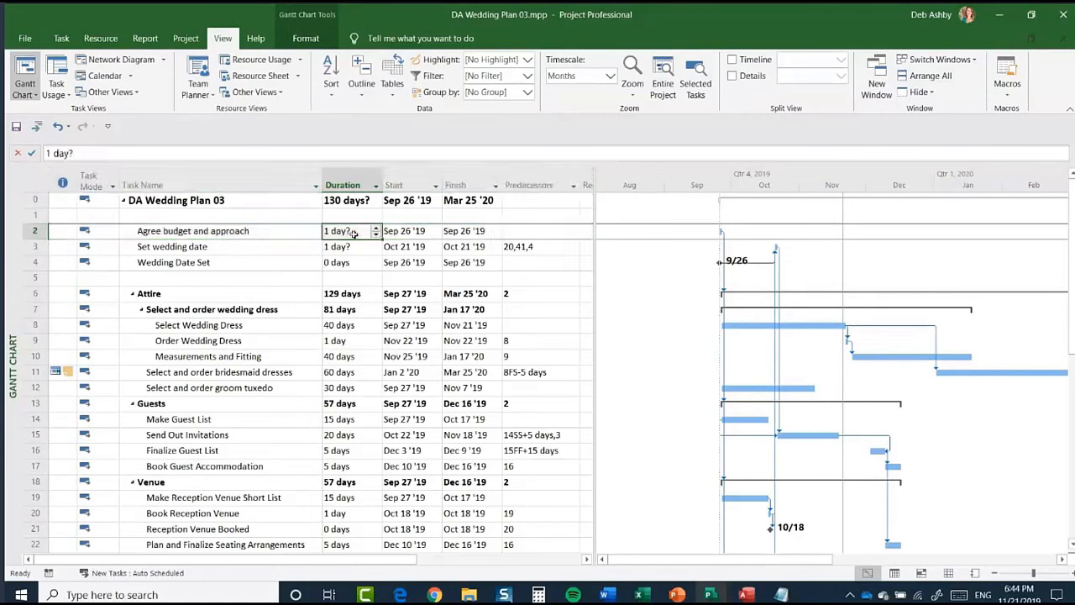
{"action": "left_click", "coordinate": [377, 227]}
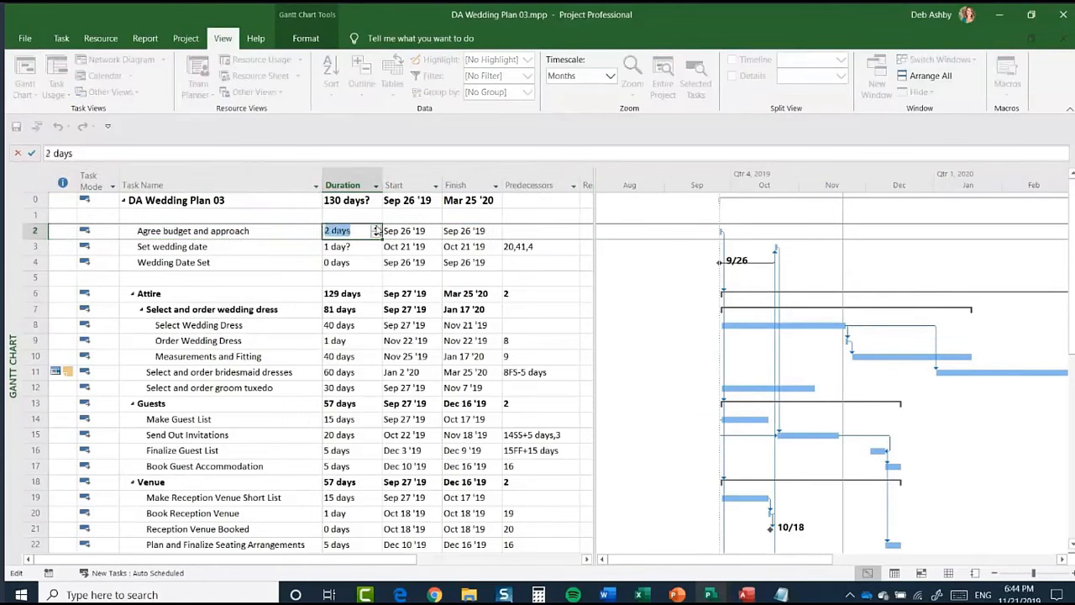
{"action": "left_click", "coordinate": [376, 227]}
{"action": "left_click", "coordinate": [376, 227]}
{"action": "left_click", "coordinate": [377, 228]}
{"action": "left_click", "coordinate": [377, 228]}
{"action": "left_click", "coordinate": [376, 227]}
{"action": "left_click", "coordinate": [376, 227]}
{"action": "left_click", "coordinate": [376, 228]}
{"action": "left_click", "coordinate": [376, 228]}
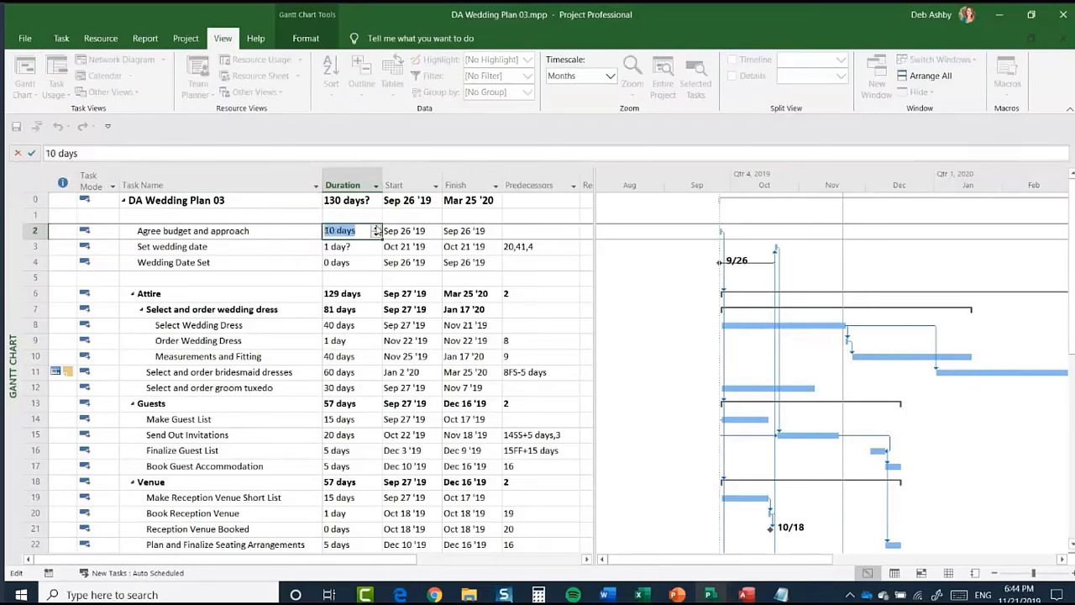
{"action": "left_click", "coordinate": [221, 232]}
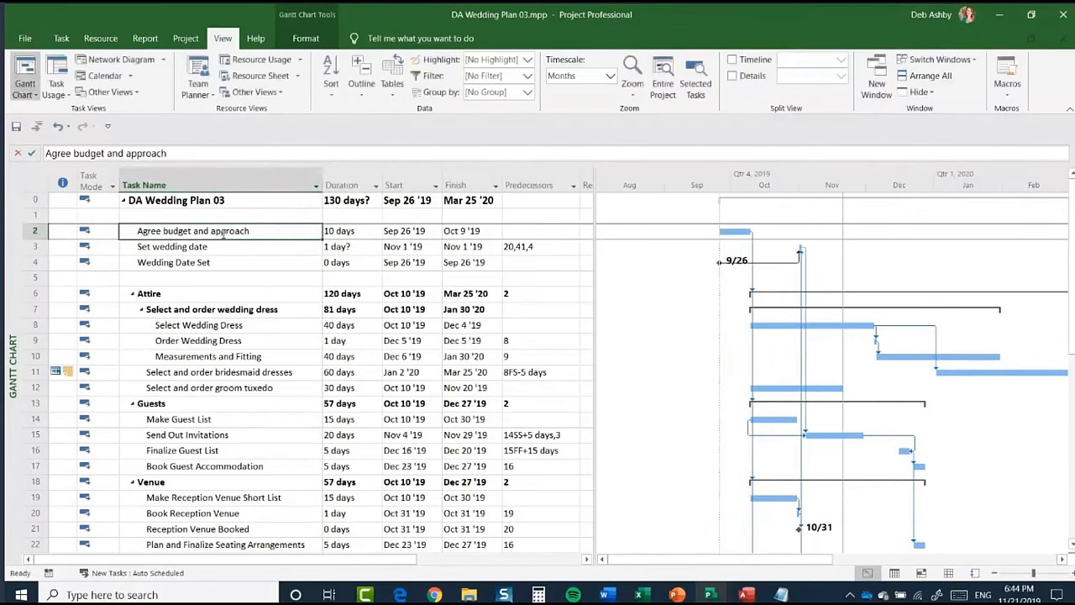
Step: Assign the Bride resource to the Agree budget and approach task
{"action": "left_click", "coordinate": [100, 230]}
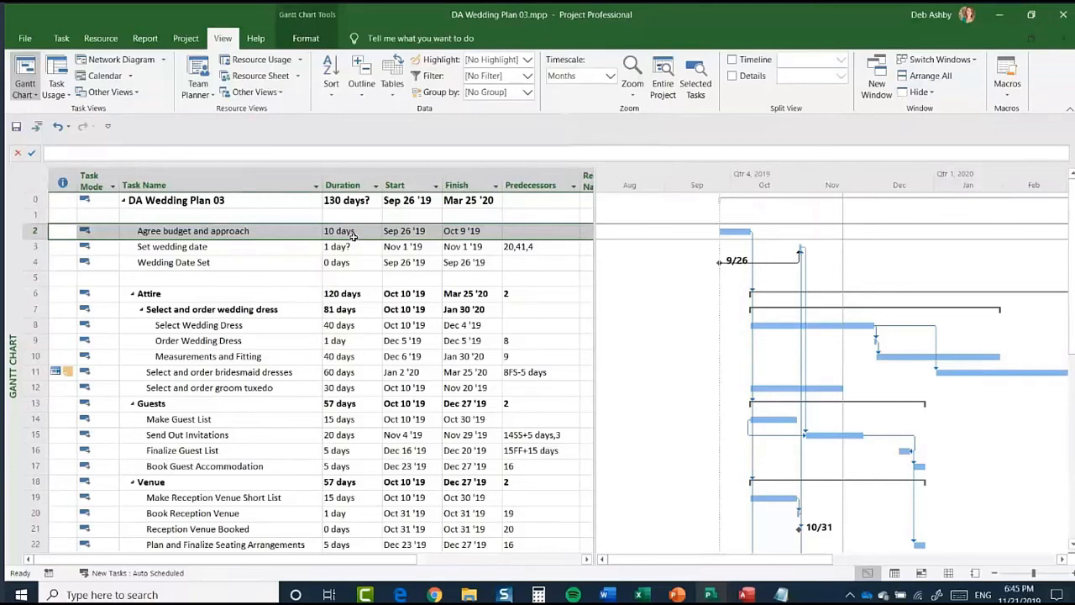
{"action": "left_click", "coordinate": [42, 233]}
{"action": "right_click", "coordinate": [44, 236]}
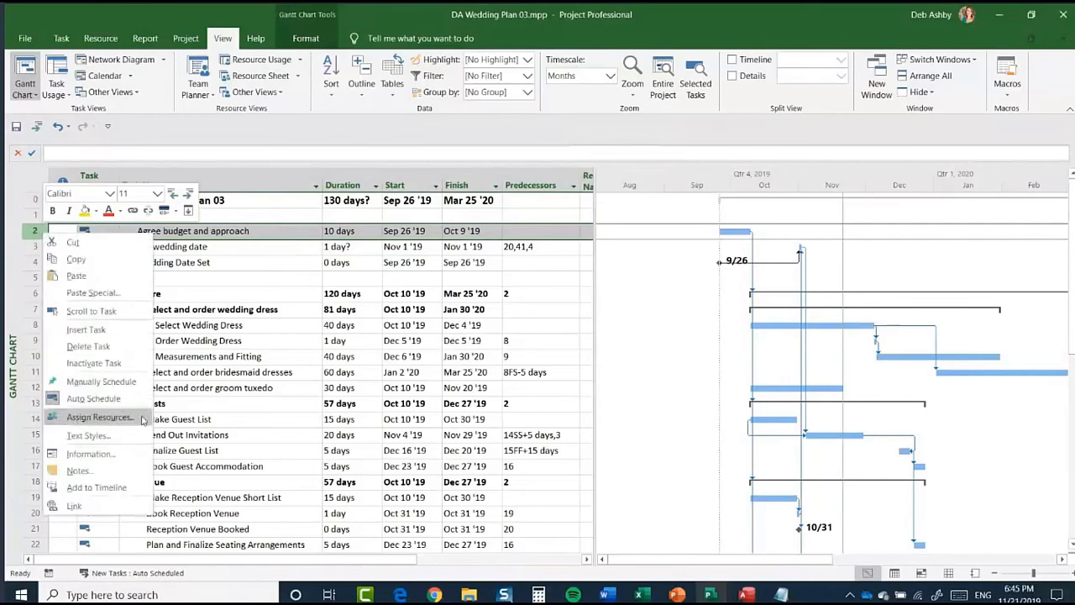
{"action": "left_click", "coordinate": [101, 418]}
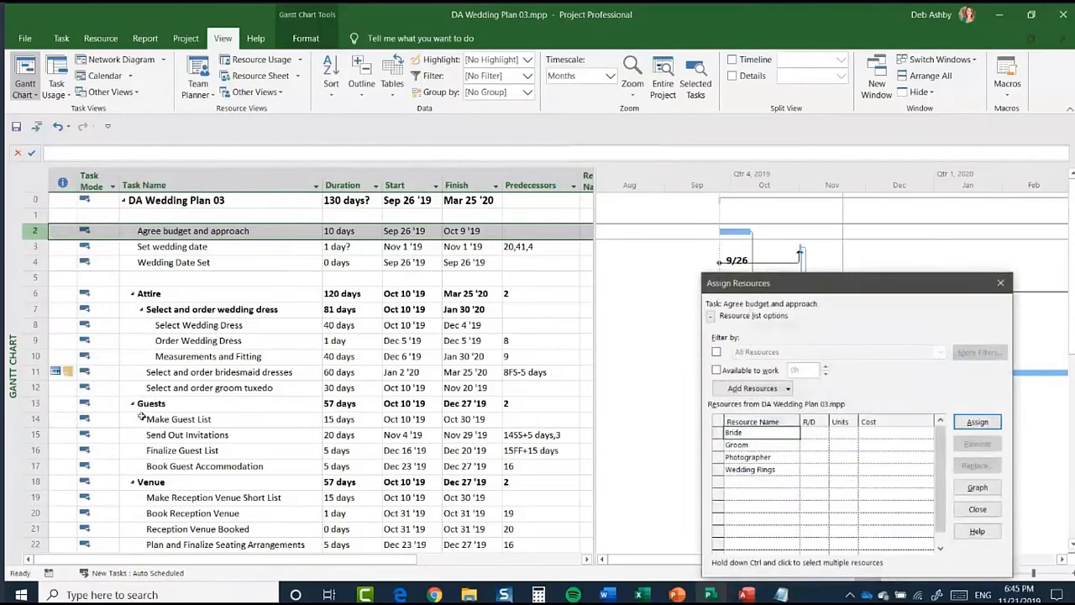
{"action": "left_click_drag", "start_coordinate": [827, 286], "coordinate": [384, 186]}
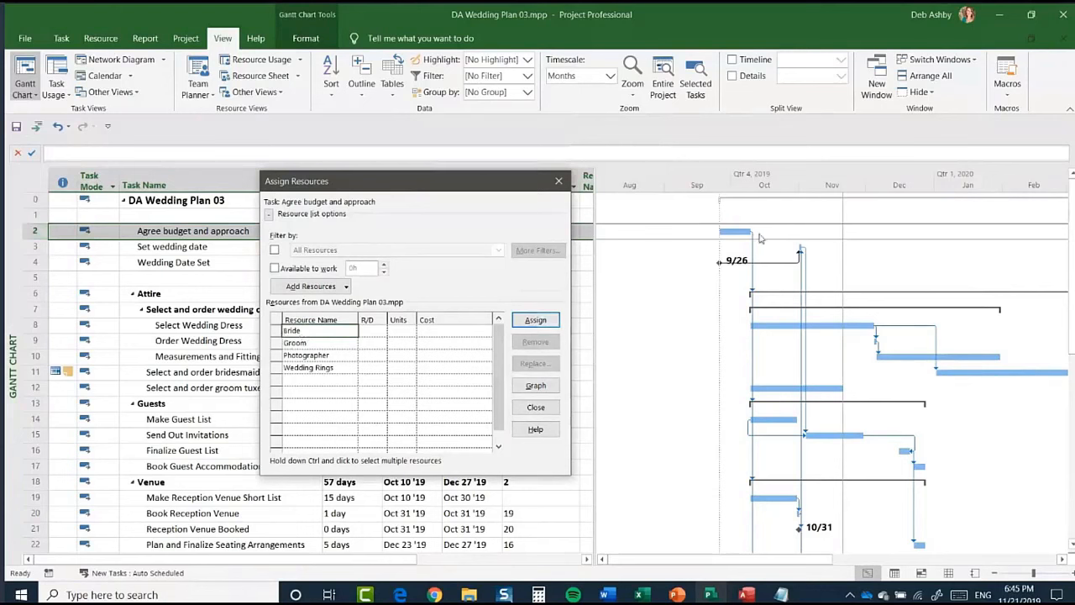
{"action": "left_click", "coordinate": [524, 320]}
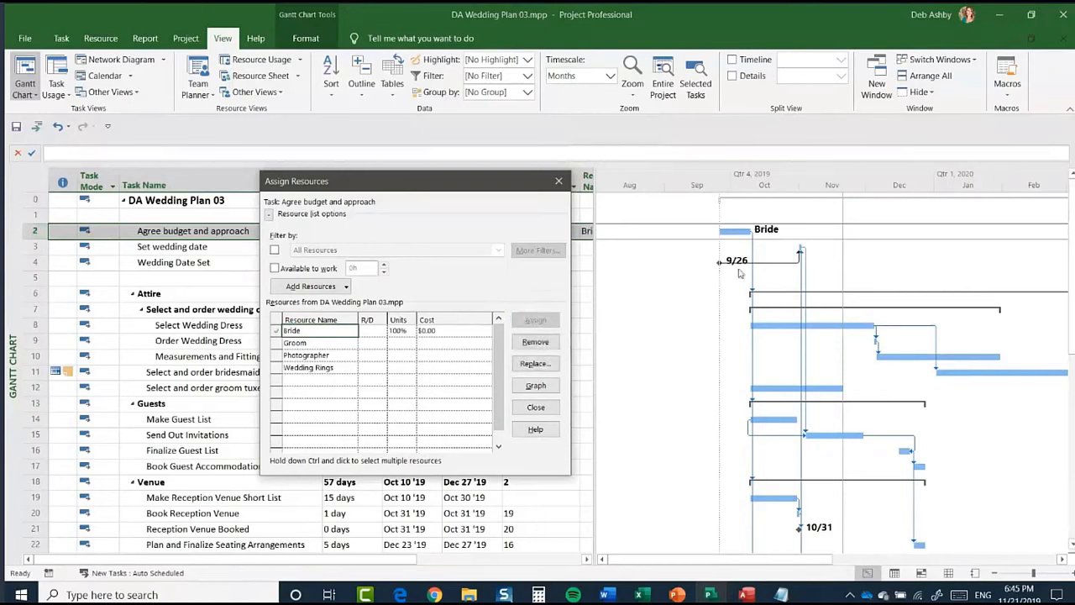
Step: Also assign the Groom to the Agree budget and approach task, increasing the amount of work but keeping the same duration
{"action": "left_click", "coordinate": [299, 343]}
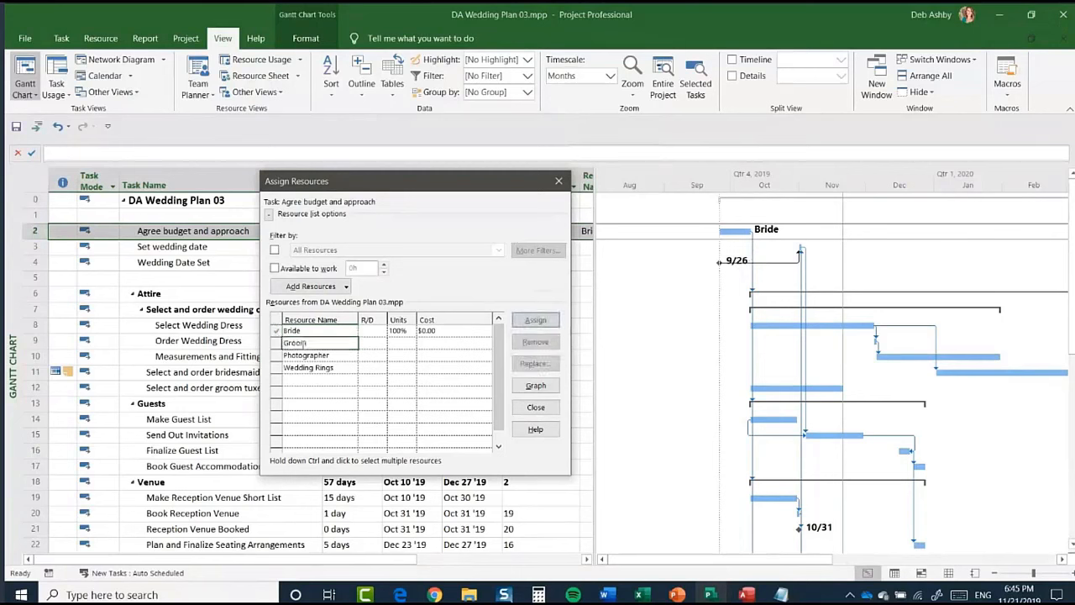
{"action": "left_click", "coordinate": [539, 323]}
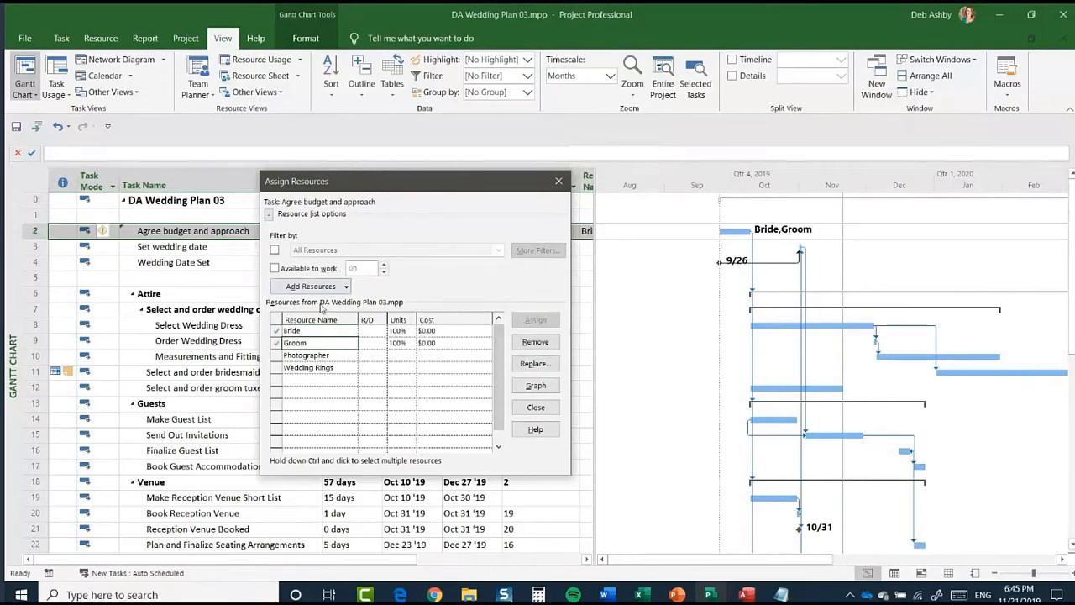
{"action": "left_click", "coordinate": [534, 409]}
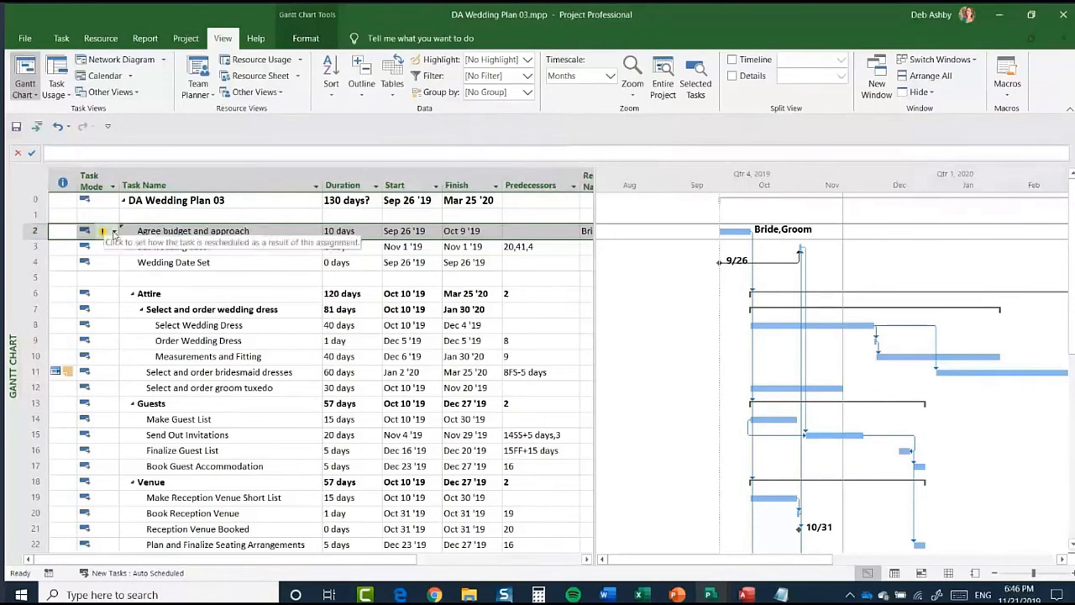
{"action": "left_click", "coordinate": [115, 233]}
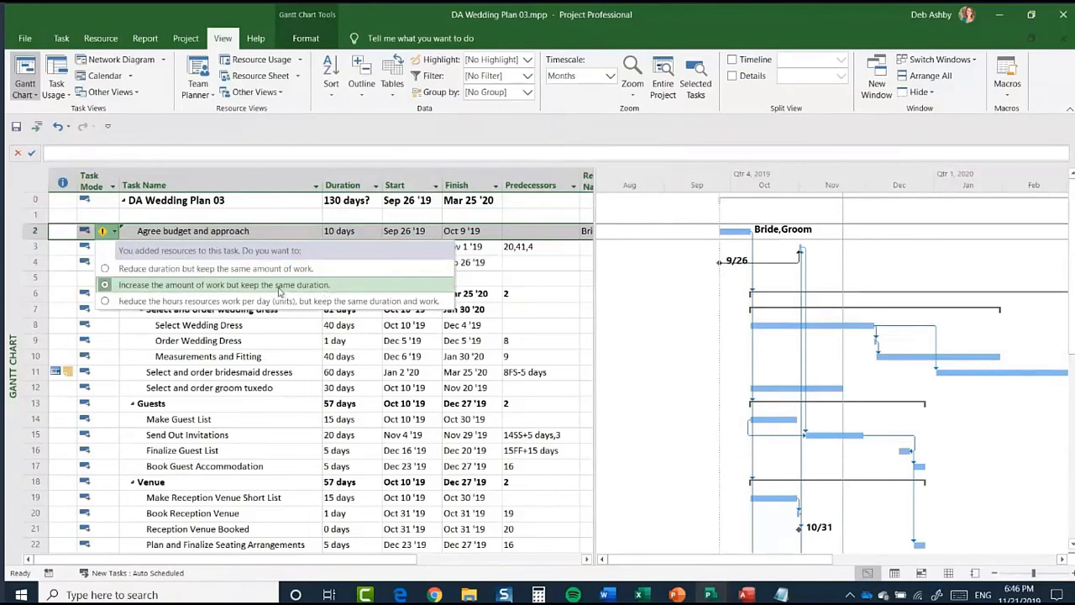
{"action": "left_click", "coordinate": [280, 287]}
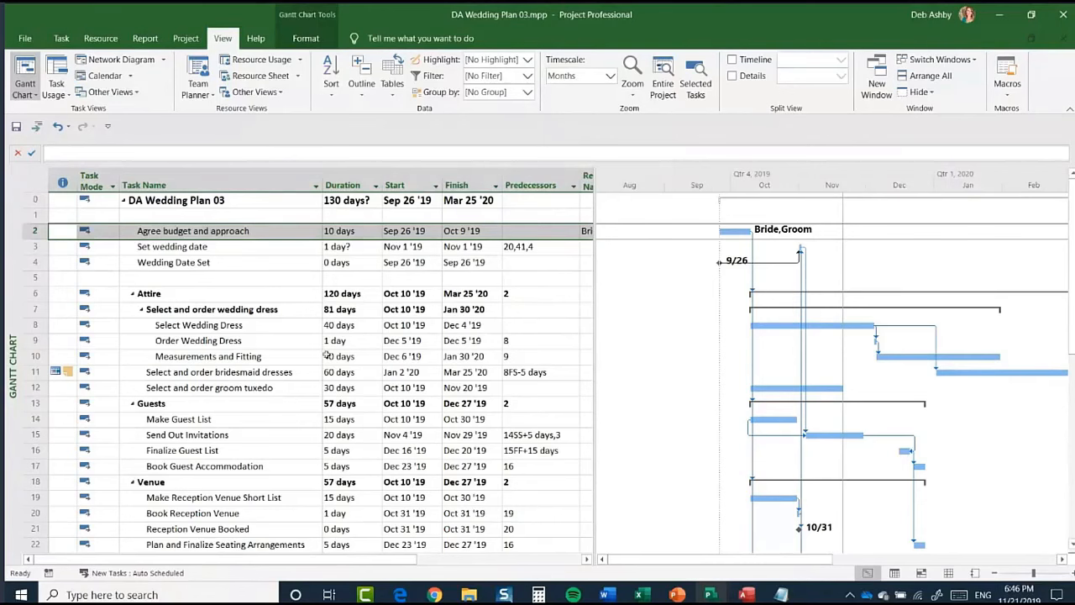
Step: Insert a Work column before the Duration column in the Gantt Chart's task table
{"action": "left_click", "coordinate": [340, 186]}
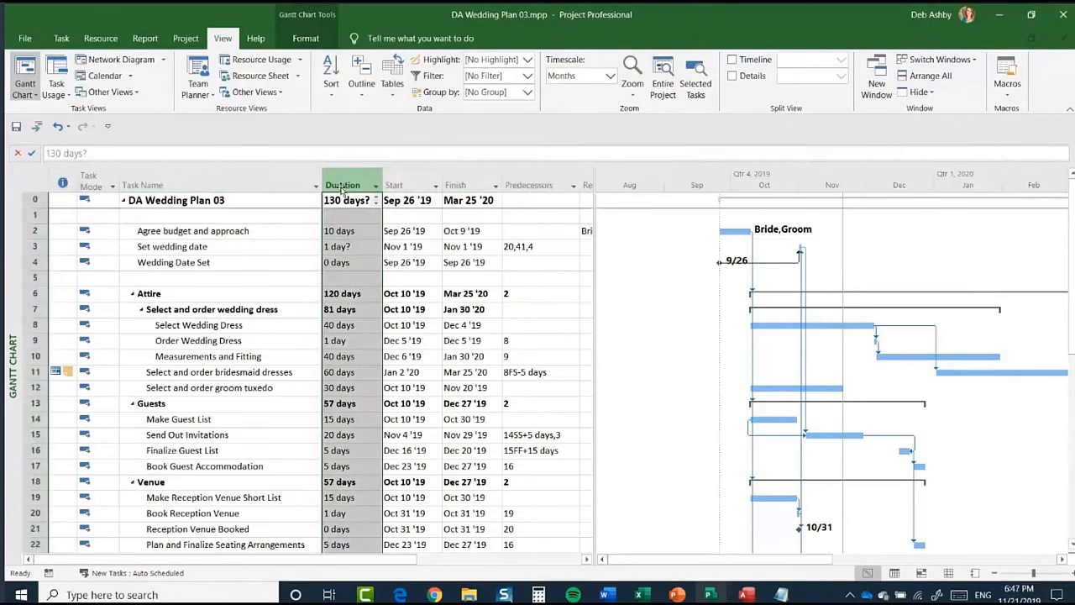
{"action": "right_click", "coordinate": [342, 188]}
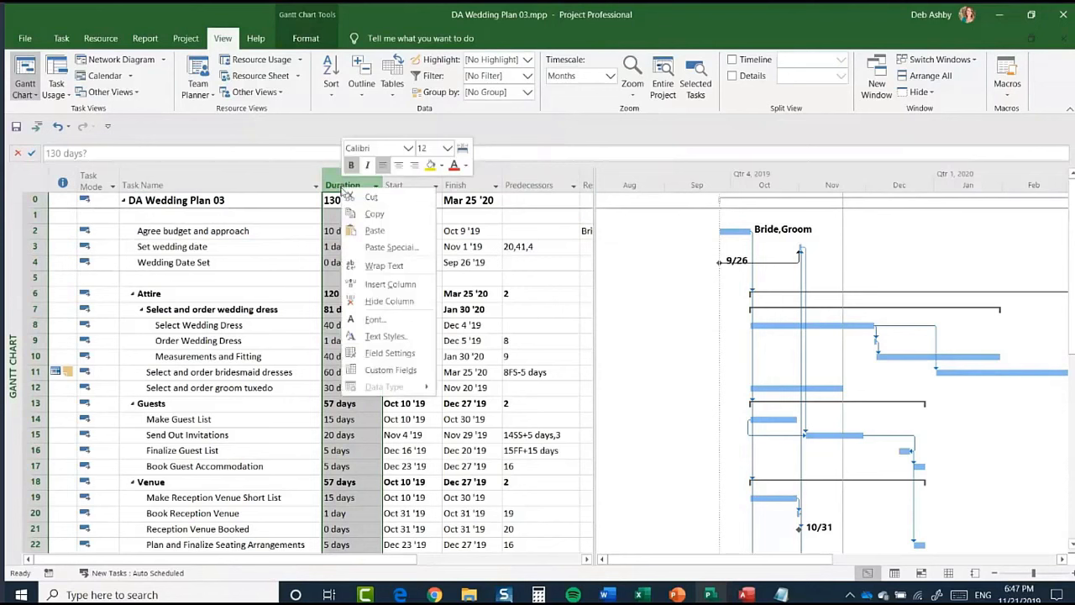
{"action": "left_click", "coordinate": [386, 285]}
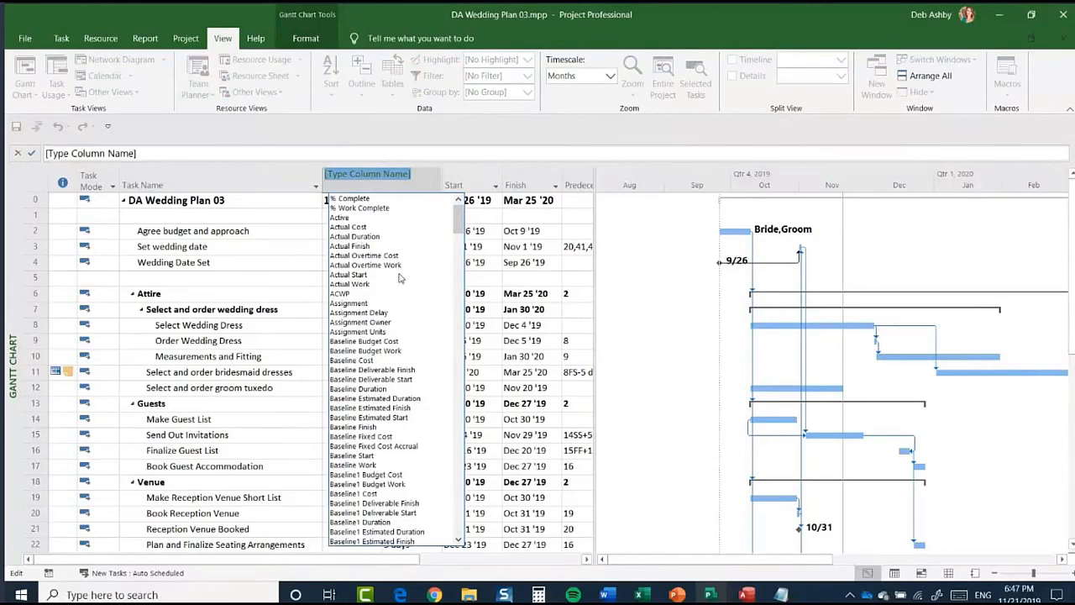
{"action": "left_click_drag", "start_coordinate": [461, 221], "coordinate": [460, 241]}
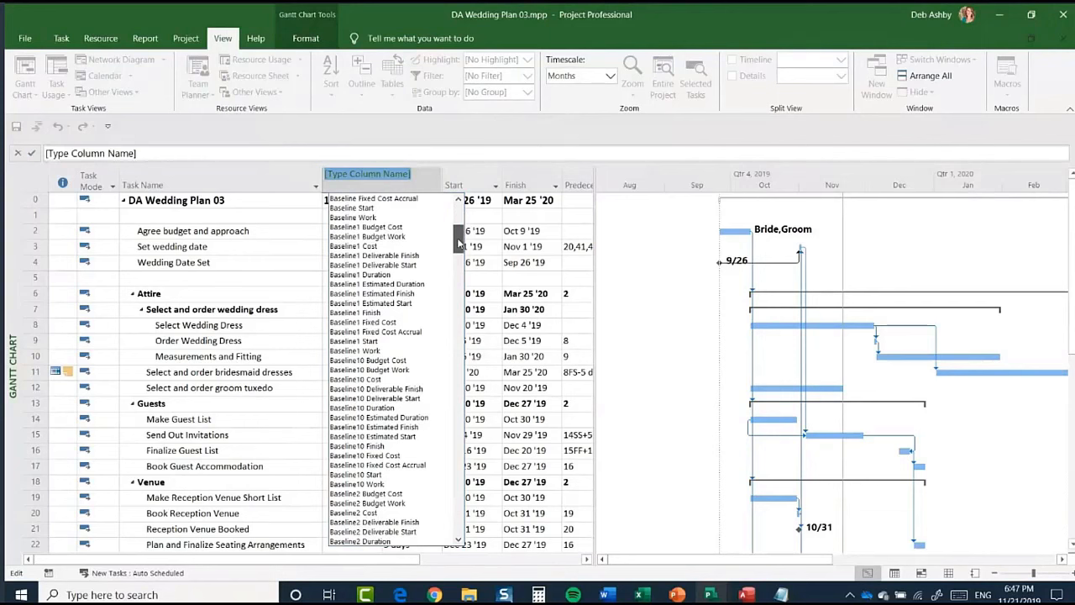
{"action": "left_click_drag", "start_coordinate": [460, 242], "coordinate": [460, 521]}
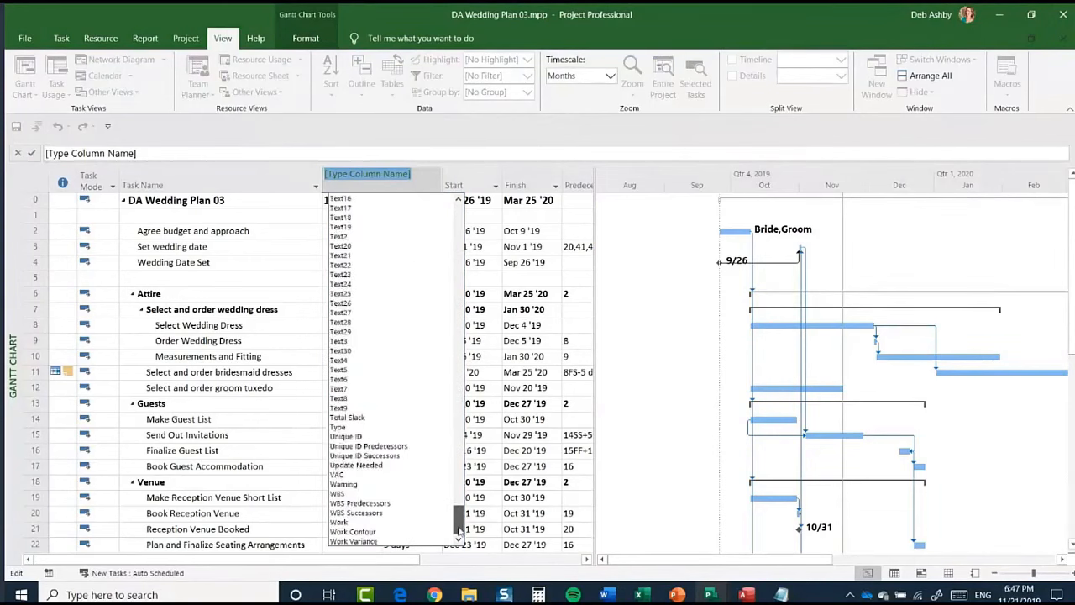
{"action": "left_click", "coordinate": [342, 521]}
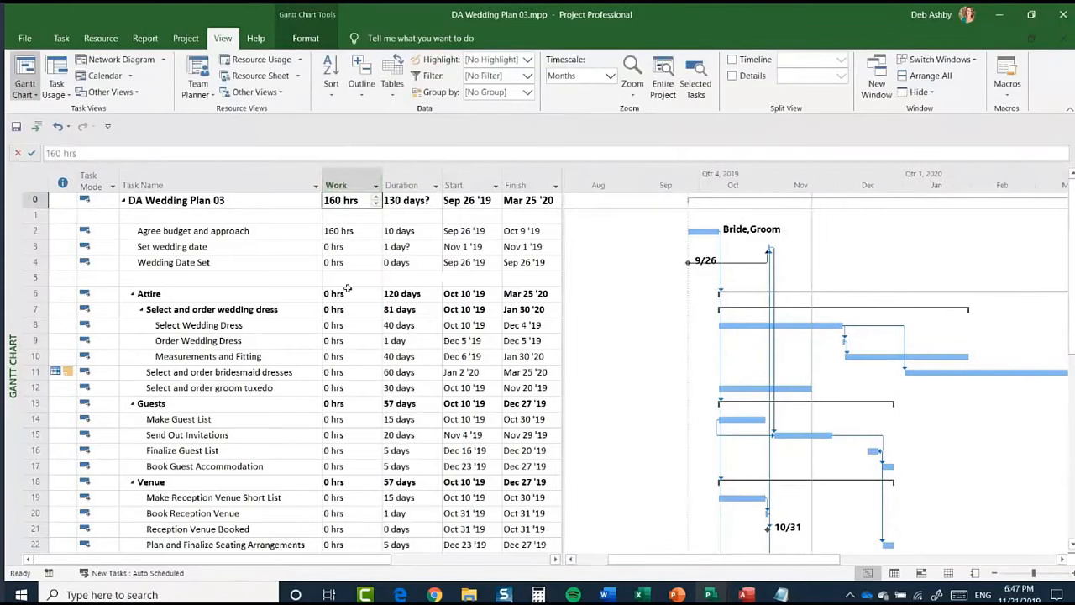
Step: Assign the Photographer resource to the Select and Book Photographer task with a cost of $1,500
{"action": "left_click", "coordinate": [31, 234]}
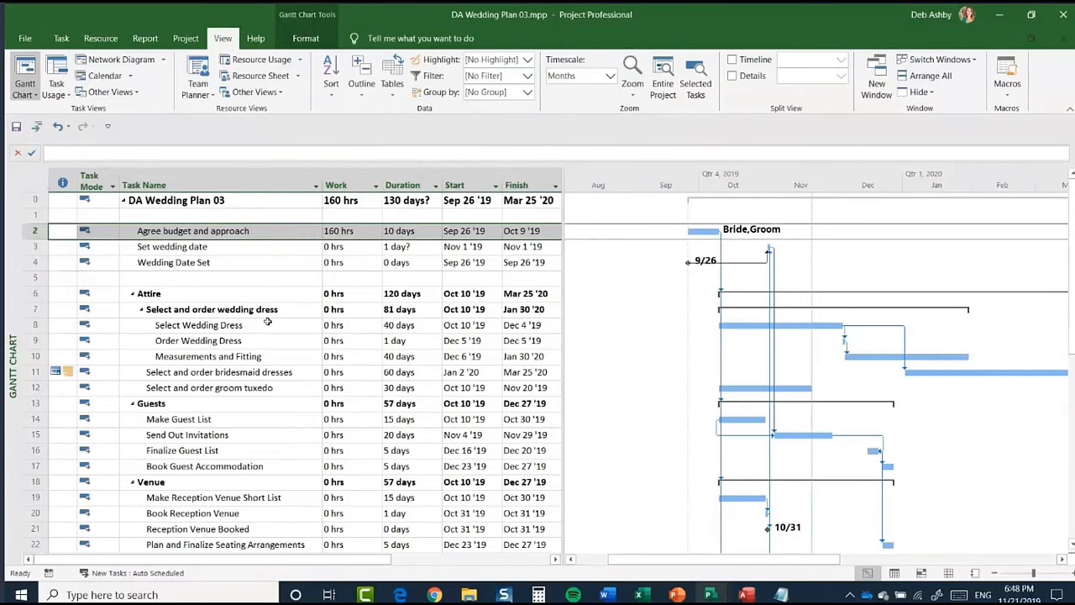
{"action": "scroll", "coordinate": [252, 344], "scroll_direction": "down", "scroll_amount": 5}
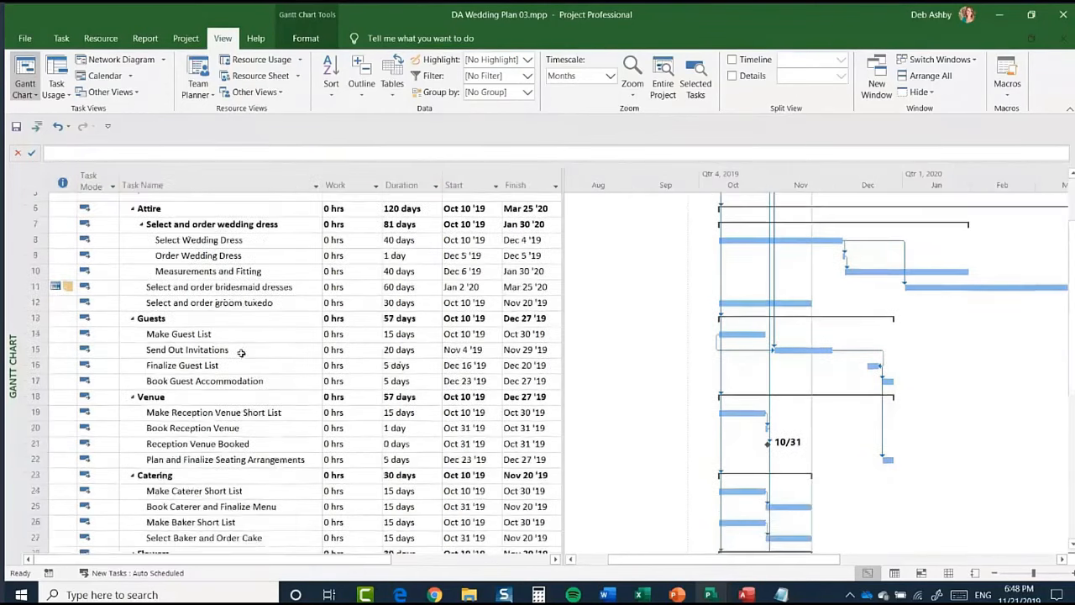
{"action": "scroll", "coordinate": [238, 355], "scroll_direction": "down", "scroll_amount": 4}
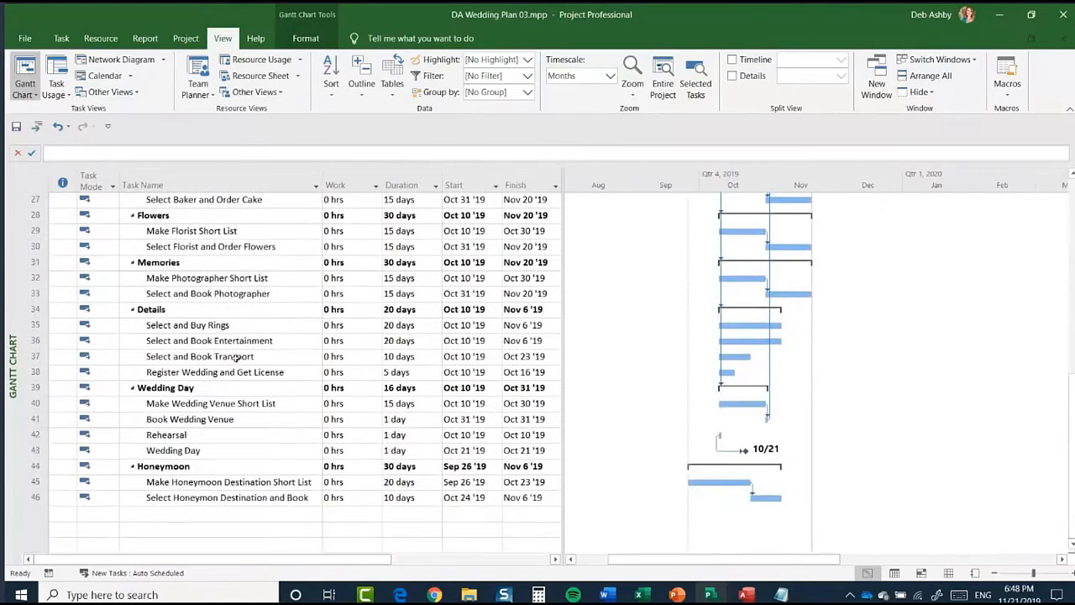
{"action": "scroll", "coordinate": [235, 357], "scroll_direction": "up", "scroll_amount": 1}
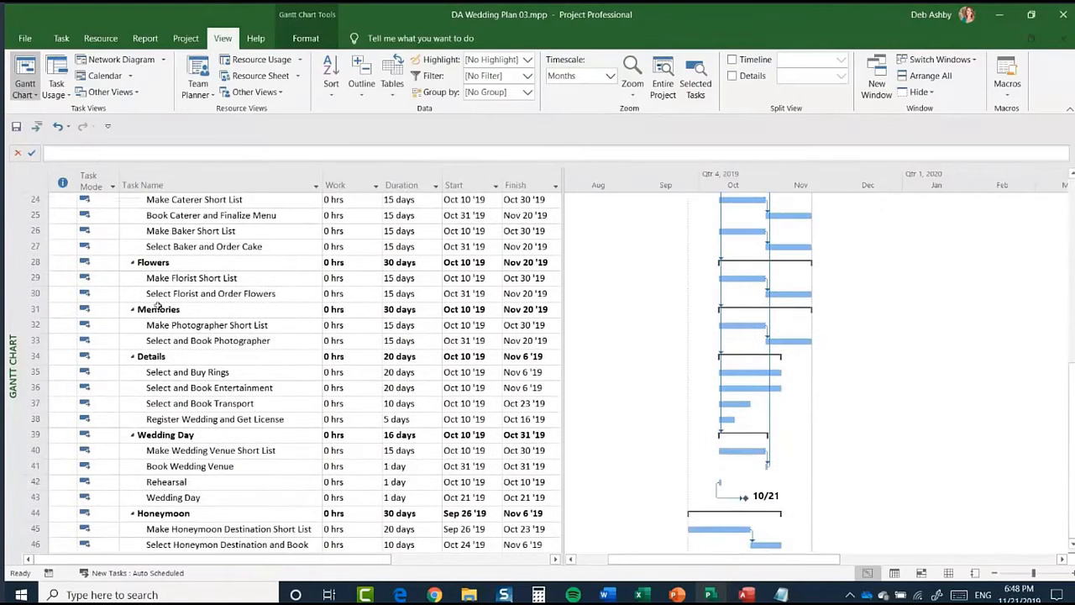
{"action": "left_click", "coordinate": [34, 340]}
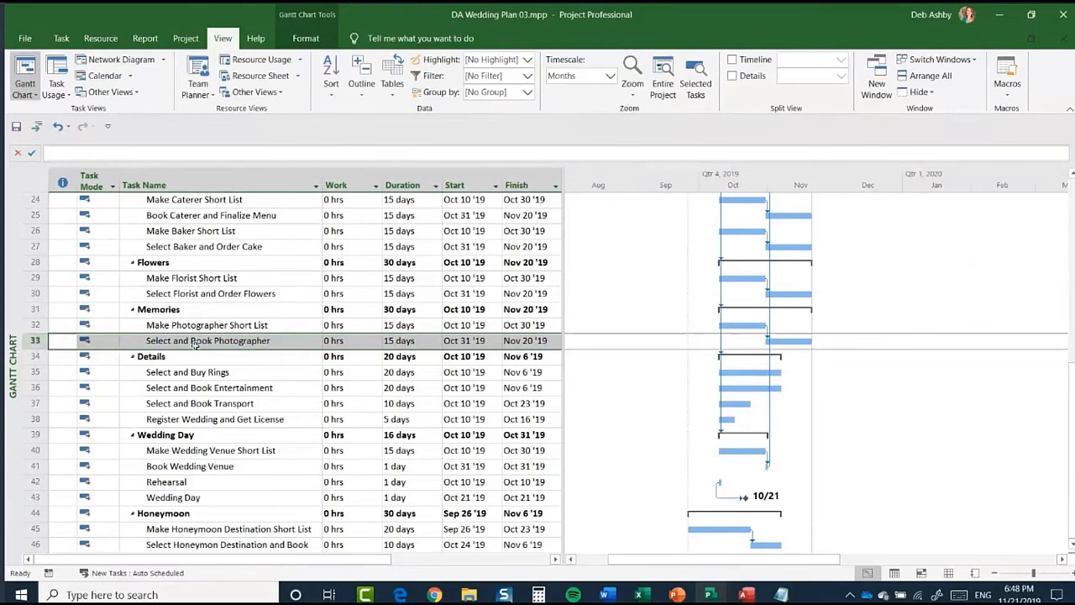
{"action": "left_click", "coordinate": [103, 39]}
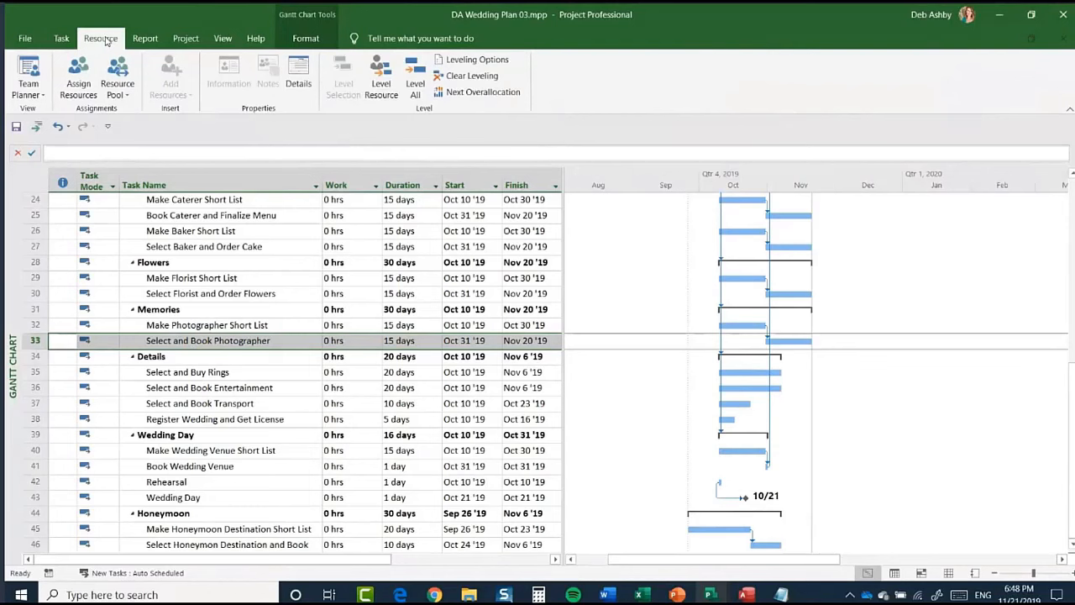
{"action": "left_click", "coordinate": [78, 84]}
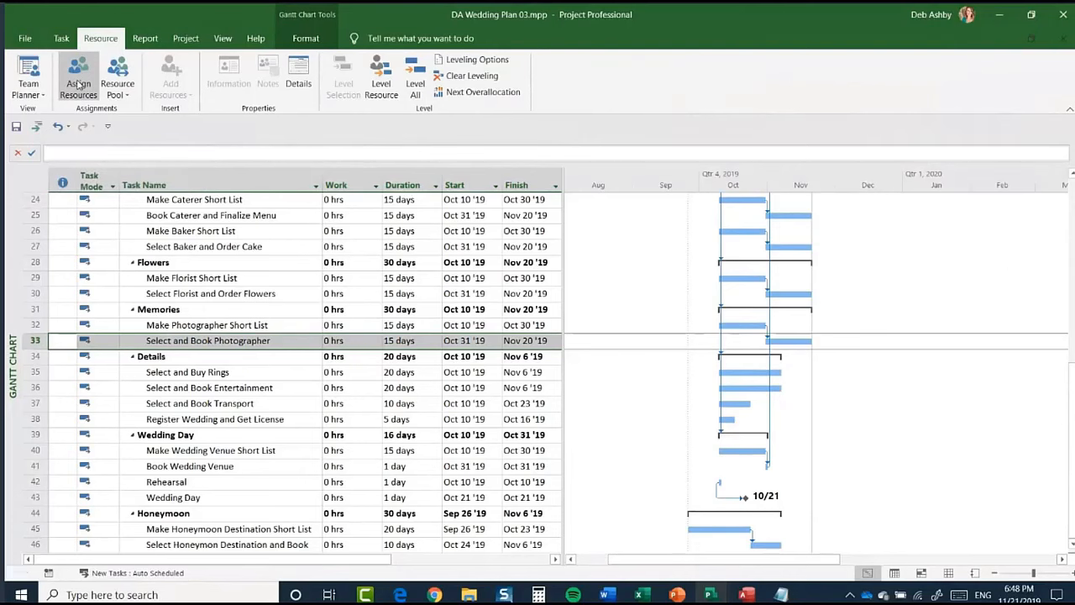
{"action": "left_click_drag", "start_coordinate": [896, 293], "coordinate": [420, 168]}
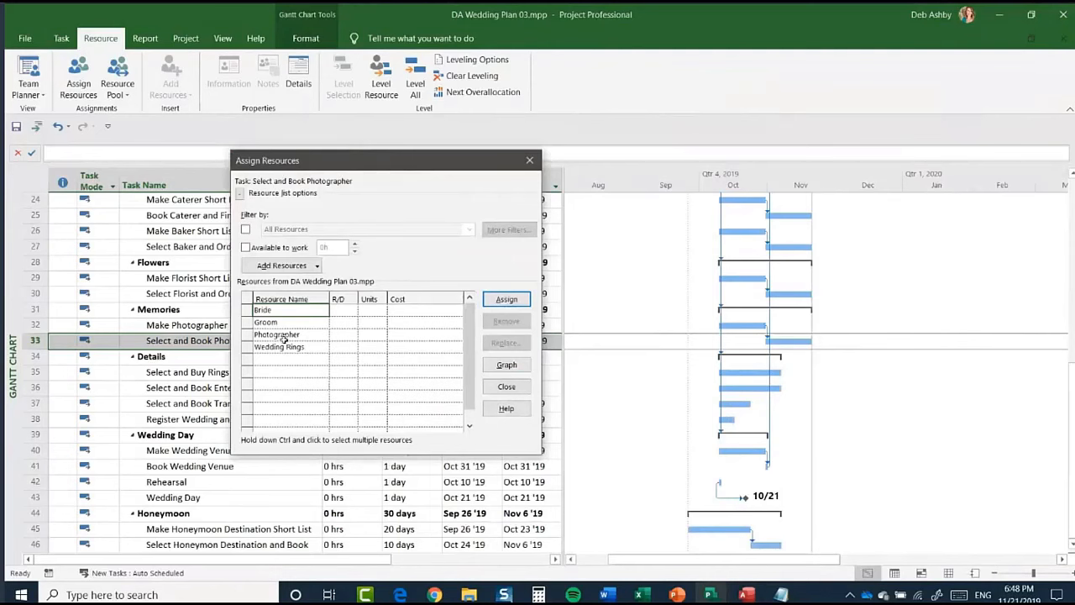
{"action": "left_click", "coordinate": [397, 336]}
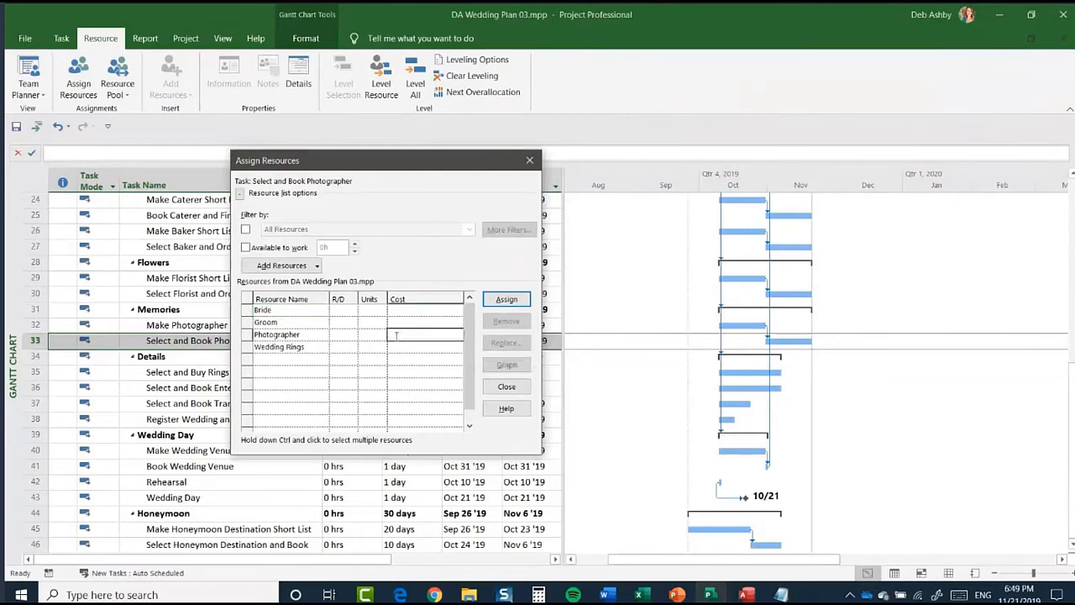
{"action": "type", "text": "1500"}
{"action": "left_click", "coordinate": [516, 301]}
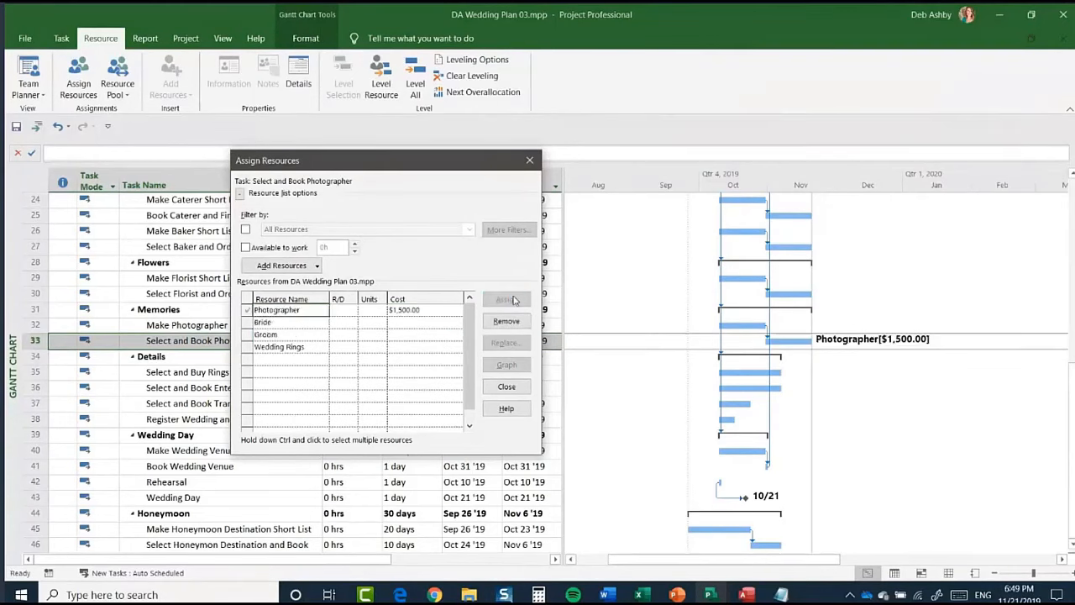
{"action": "left_click", "coordinate": [507, 386]}
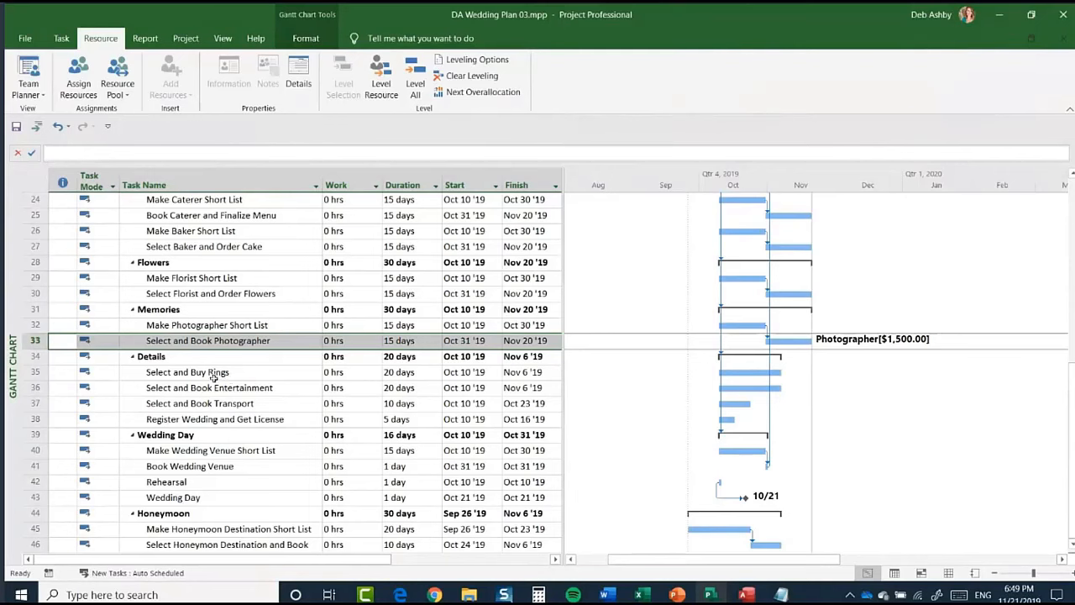
Step: Assign 2 units of the Wedding Rings resource to the Select and Buy Rings task
{"action": "left_click", "coordinate": [36, 374]}
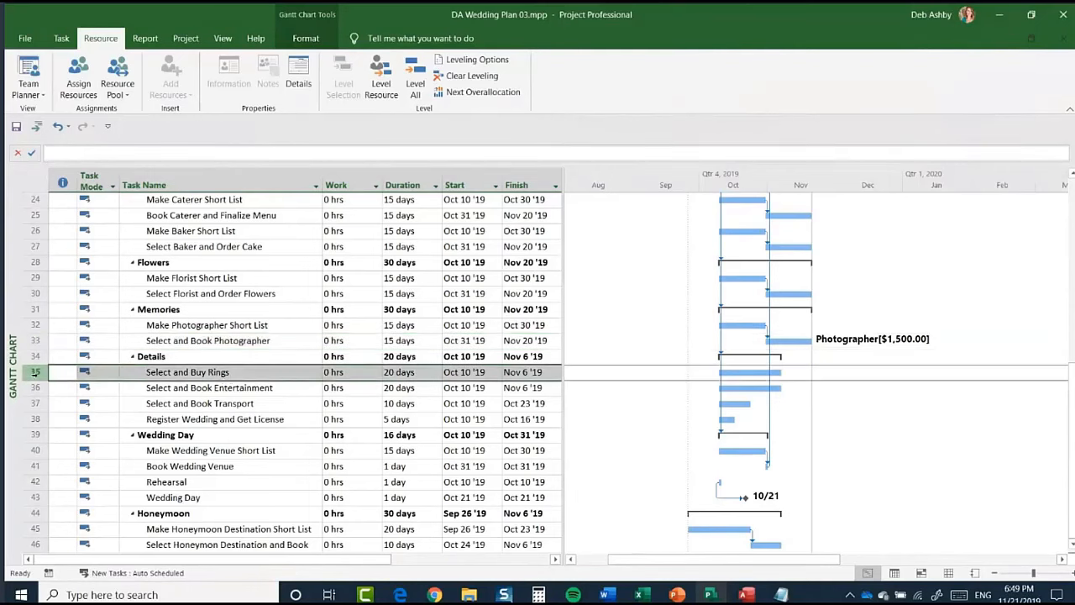
{"action": "right_click", "coordinate": [37, 377]}
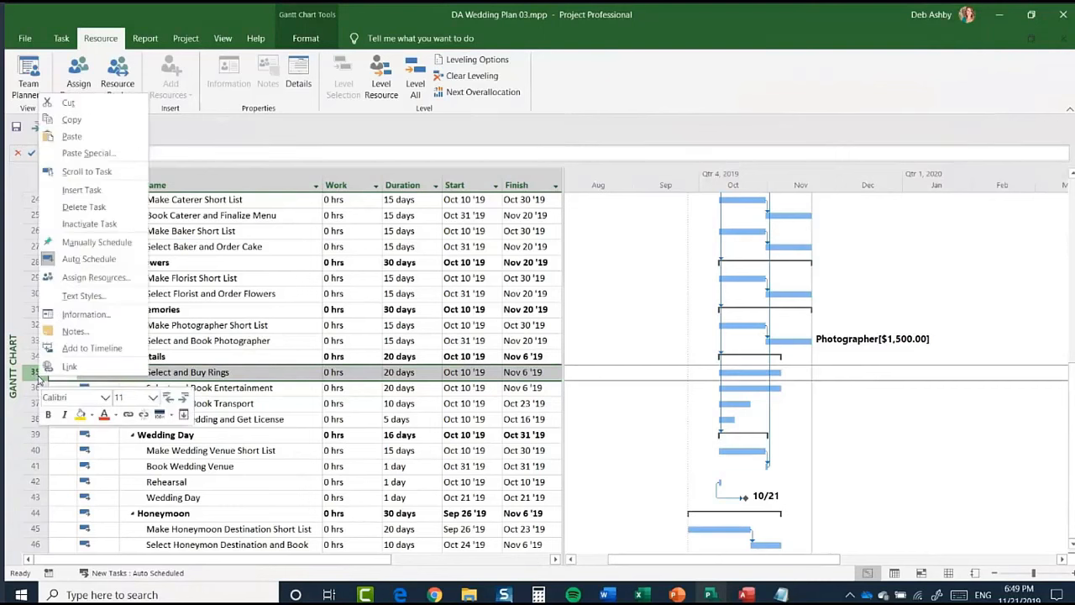
{"action": "left_click", "coordinate": [94, 278]}
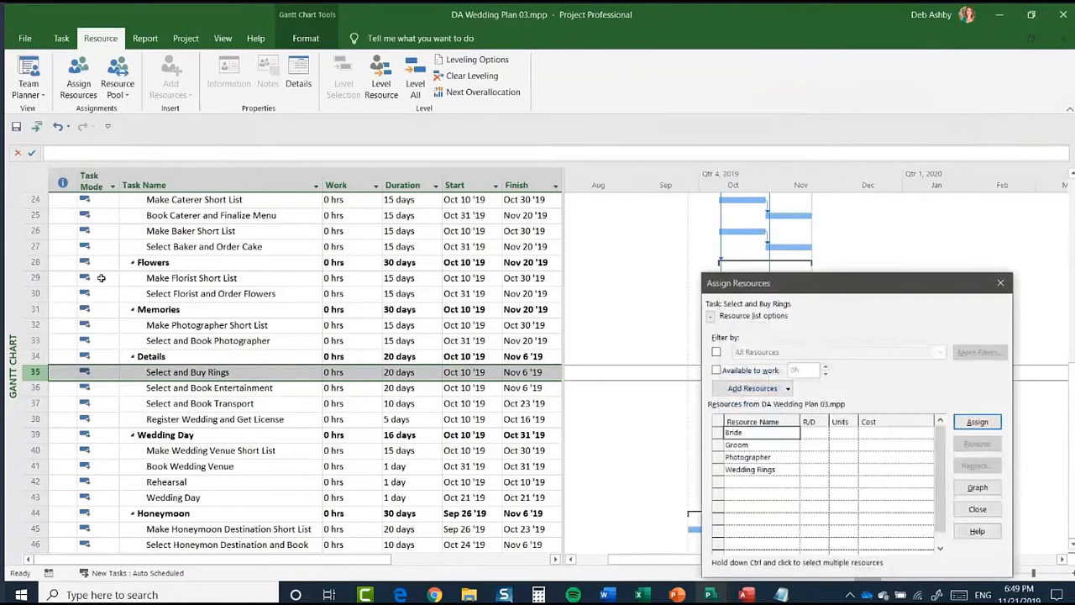
{"action": "left_click_drag", "start_coordinate": [828, 288], "coordinate": [368, 188]}
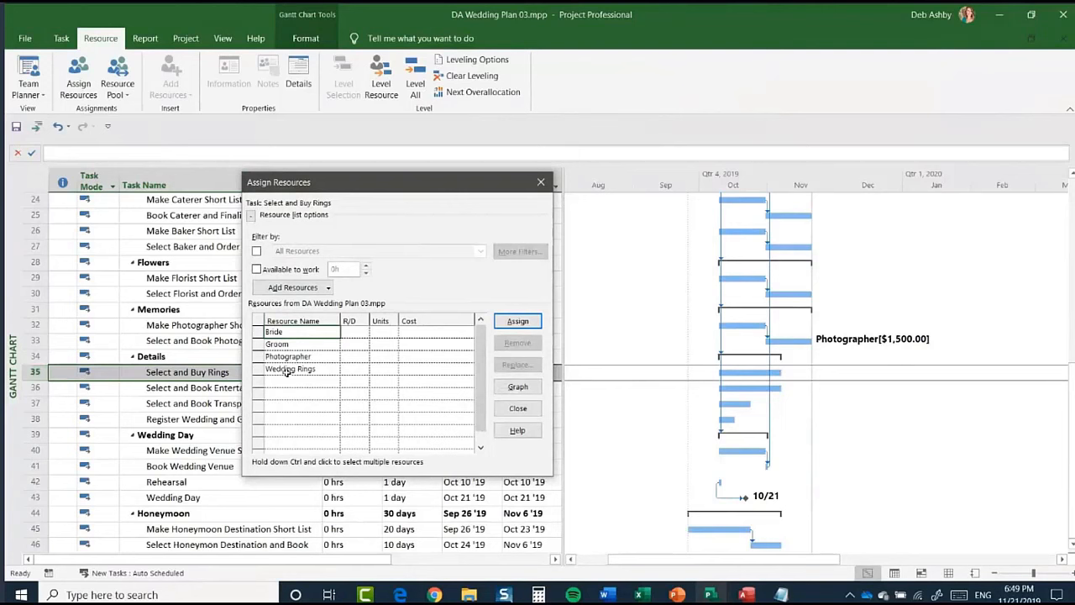
{"action": "left_click", "coordinate": [386, 369]}
{"action": "left_click", "coordinate": [392, 367]}
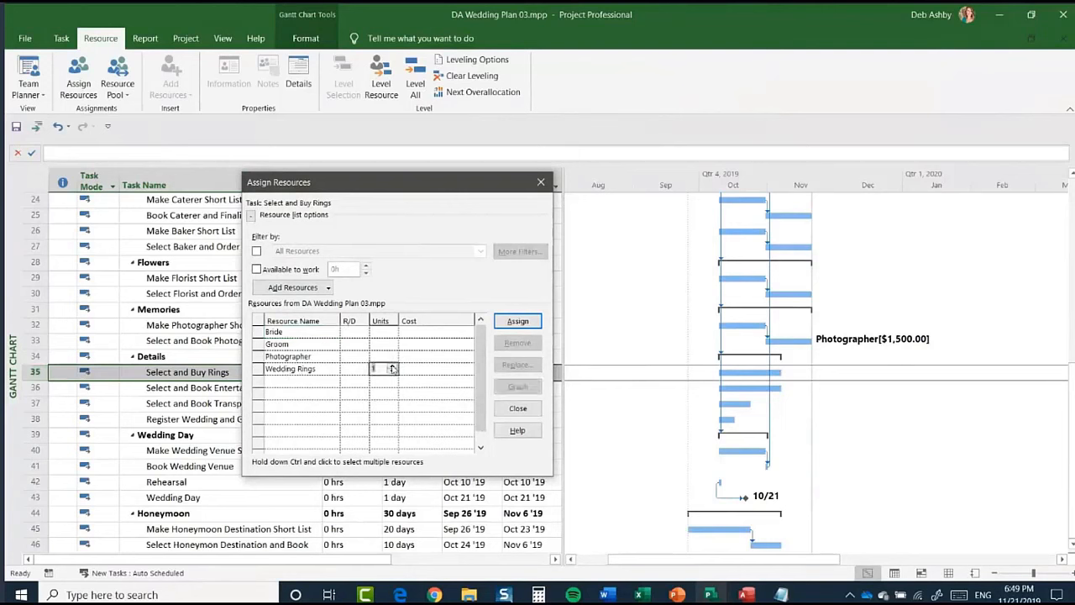
{"action": "left_click", "coordinate": [391, 367]}
{"action": "left_click", "coordinate": [516, 320]}
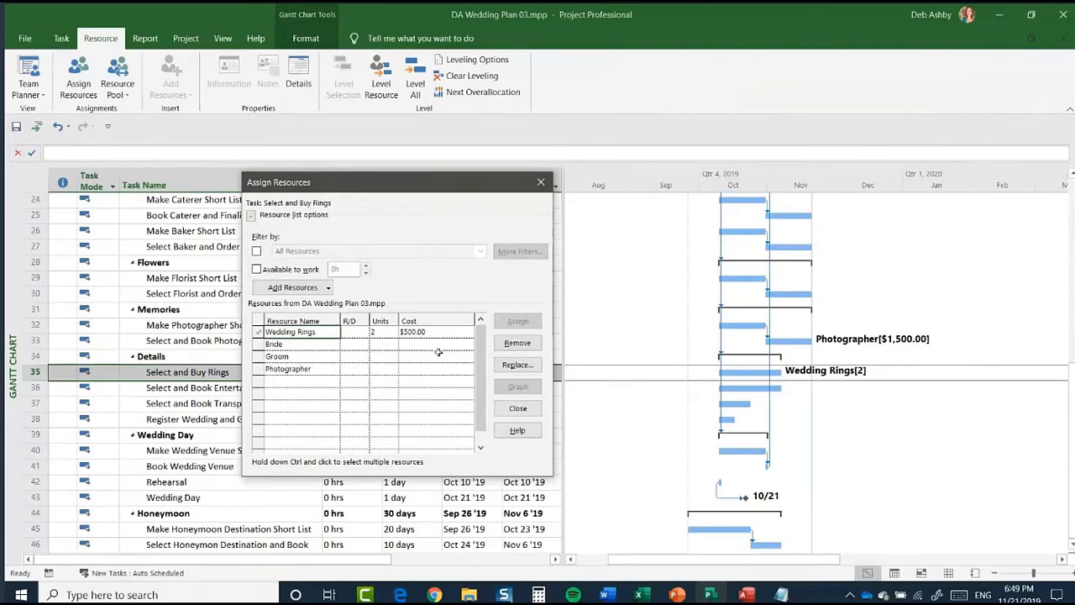
{"action": "left_click", "coordinate": [542, 183]}
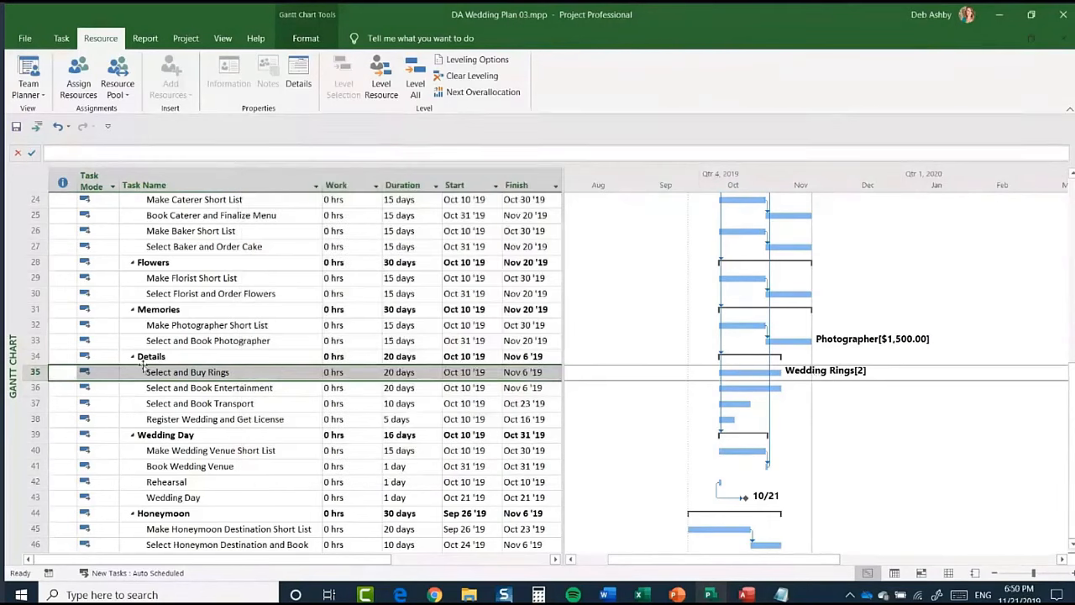
Step: Also assign the Bride and the Groom to the Select and Buy Rings task
{"action": "right_click", "coordinate": [38, 375]}
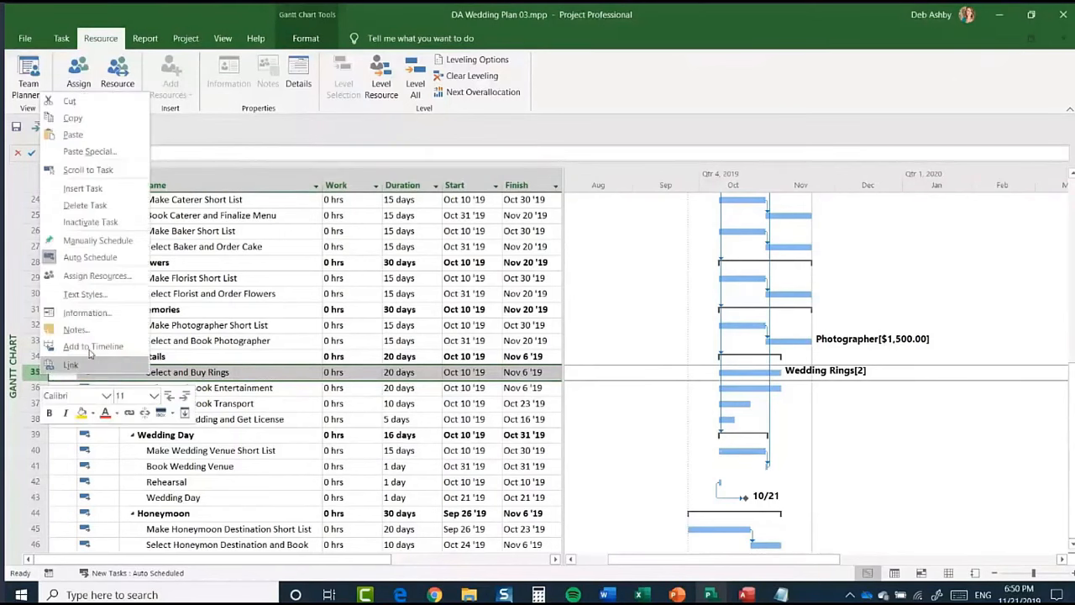
{"action": "left_click", "coordinate": [108, 284]}
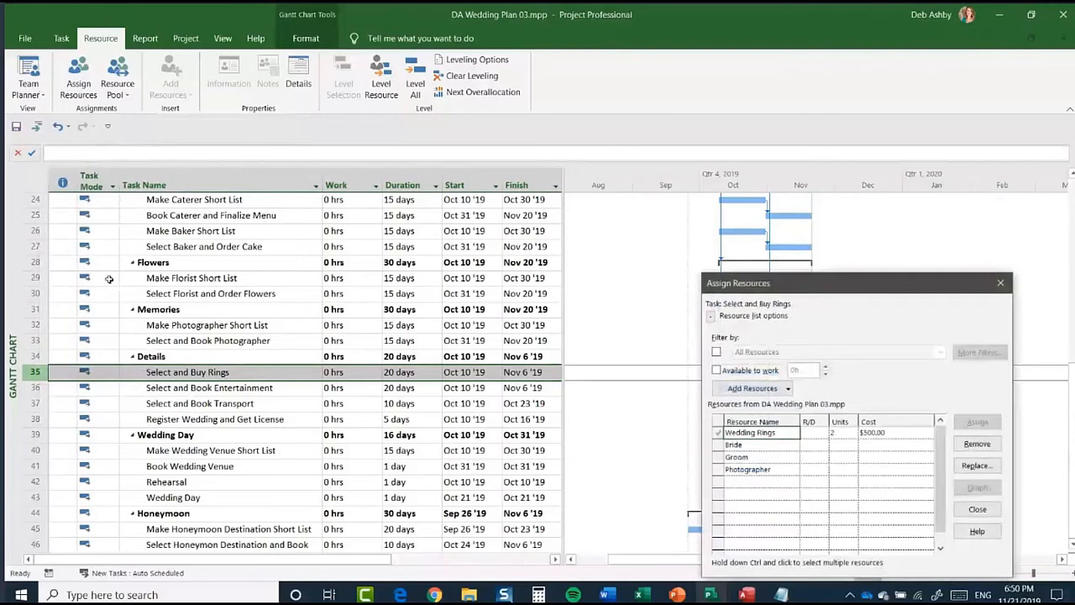
{"action": "left_click", "coordinate": [736, 445]}
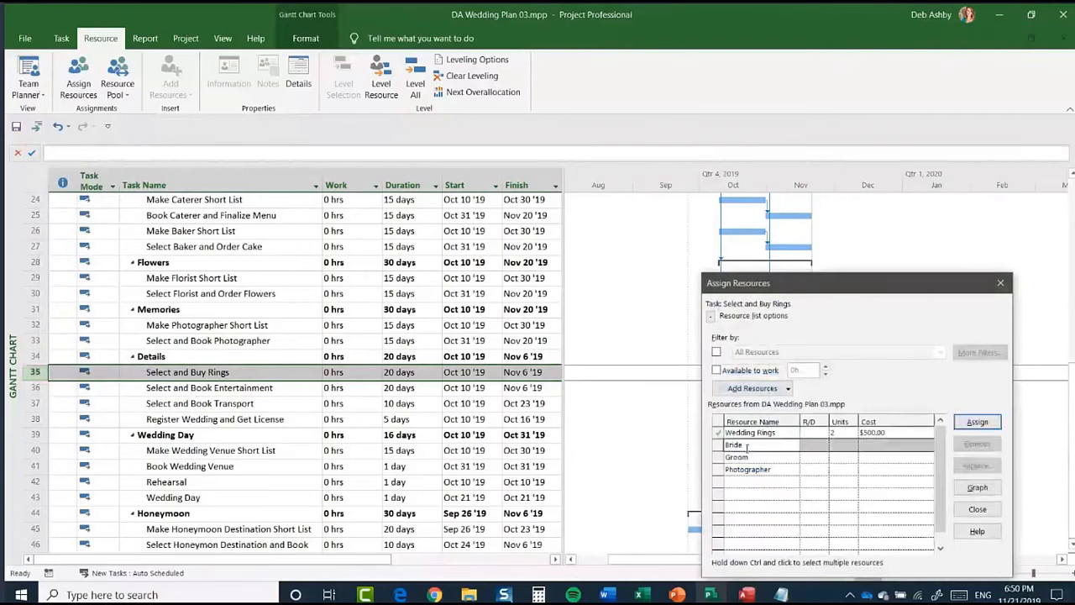
{"action": "left_click", "coordinate": [974, 421]}
{"action": "left_click", "coordinate": [716, 457]}
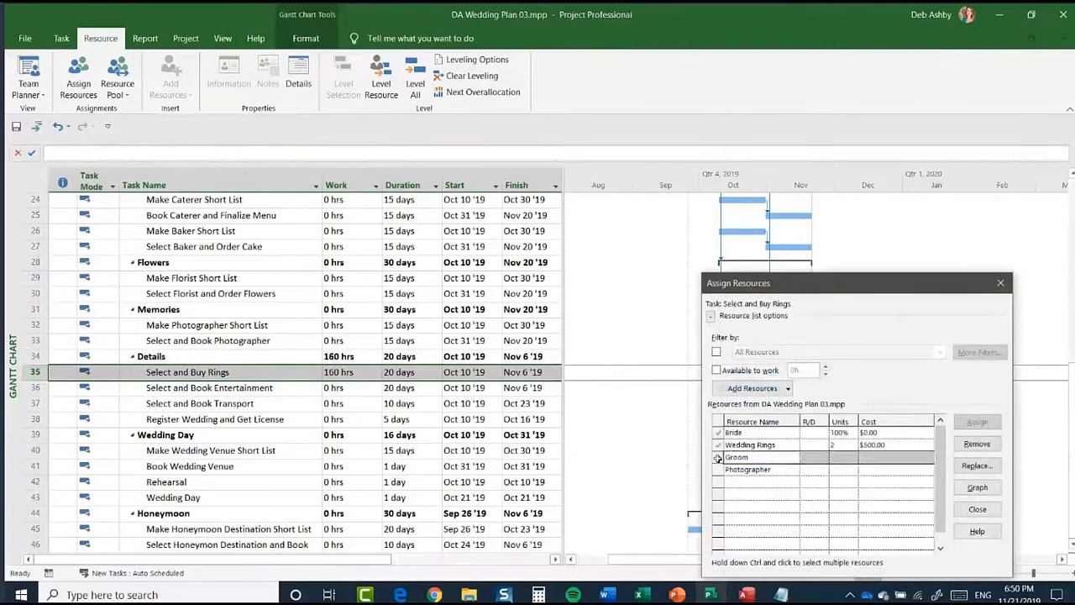
{"action": "left_click", "coordinate": [977, 422]}
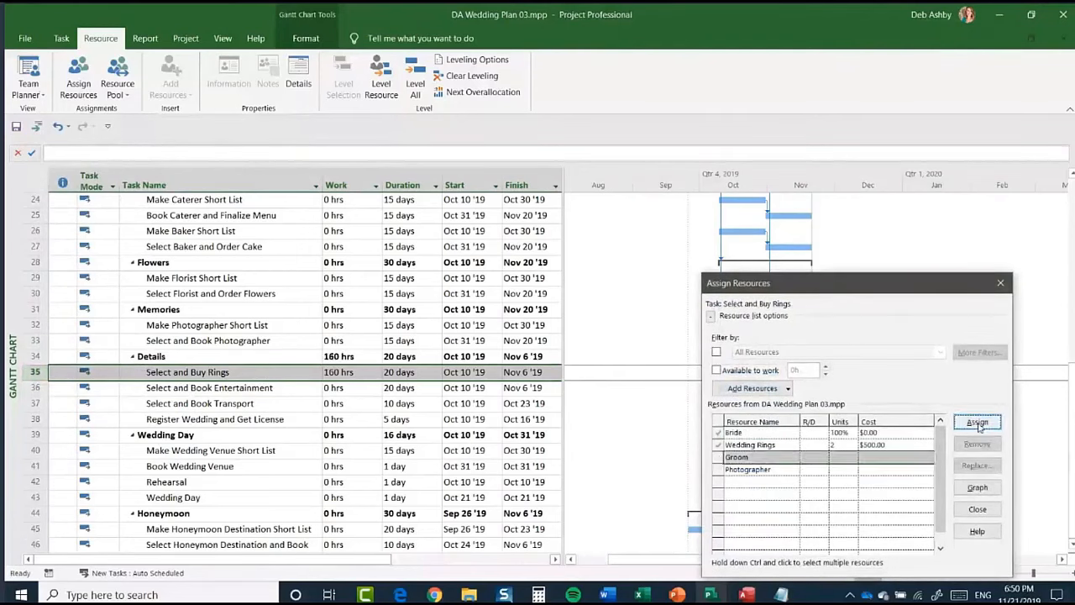
{"action": "left_click", "coordinate": [978, 511]}
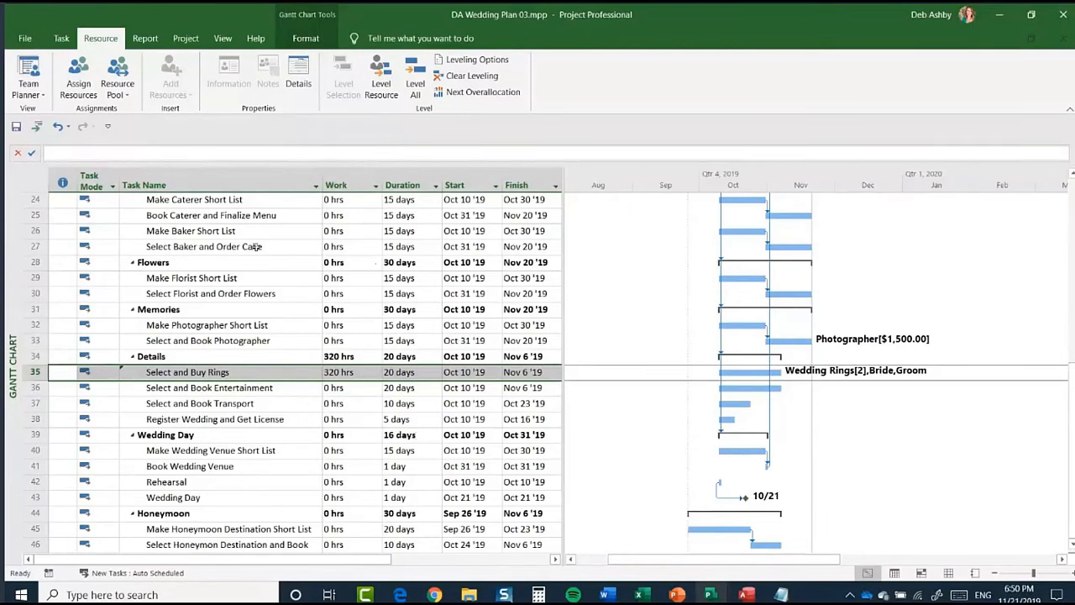
Step: Outdent the Rehearsal and Wedding Day tasks so they are no longer subtasks of the Wedding Day summary task
{"action": "scroll", "coordinate": [310, 343], "scroll_direction": "down", "scroll_amount": 4}
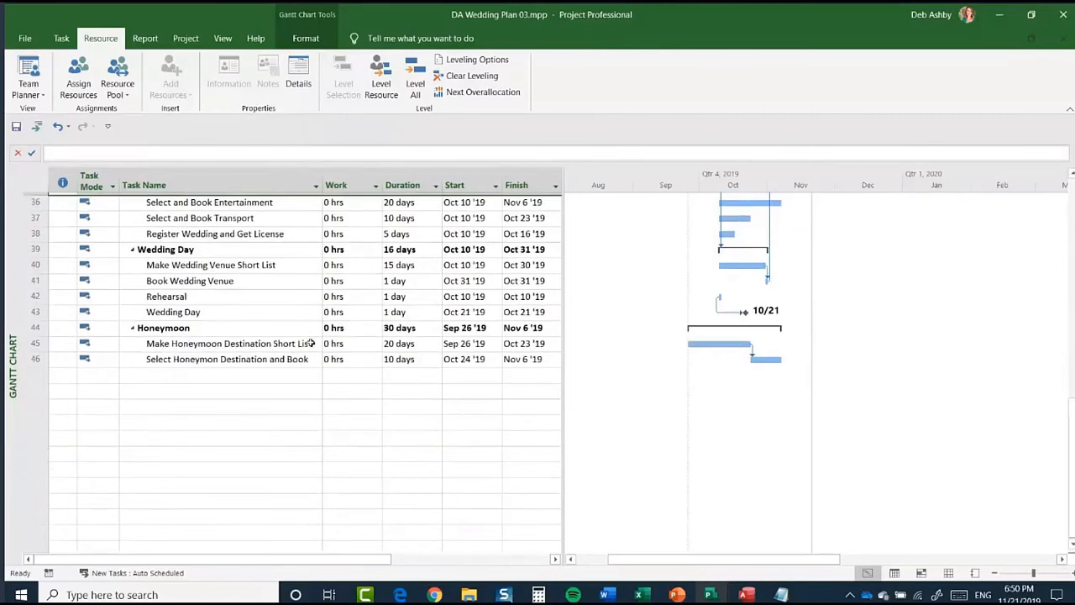
{"action": "scroll", "coordinate": [461, 358], "scroll_direction": "up", "scroll_amount": 1}
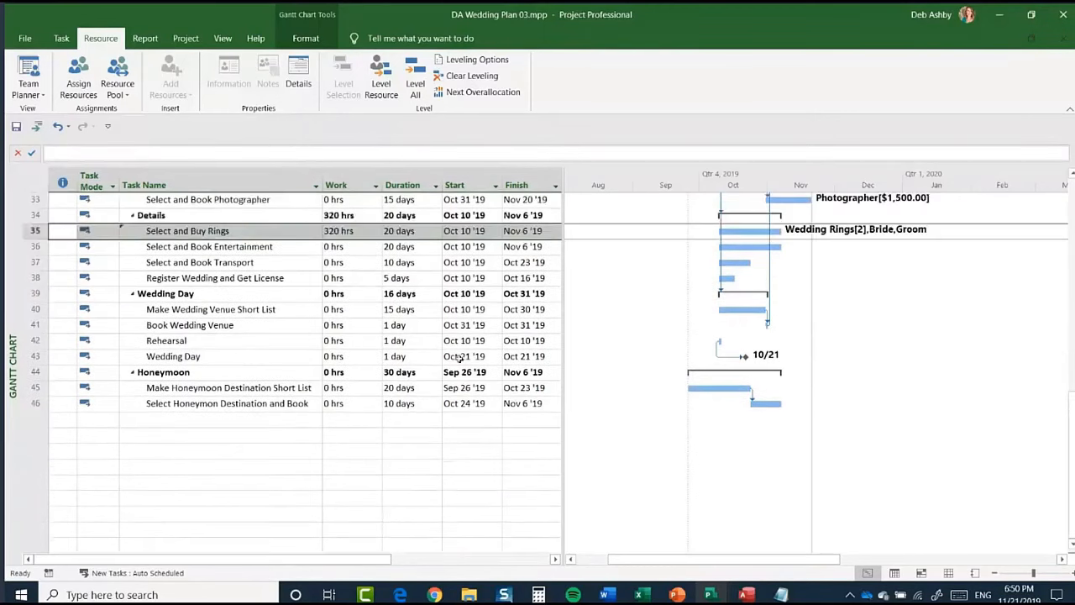
{"action": "left_click", "coordinate": [460, 358]}
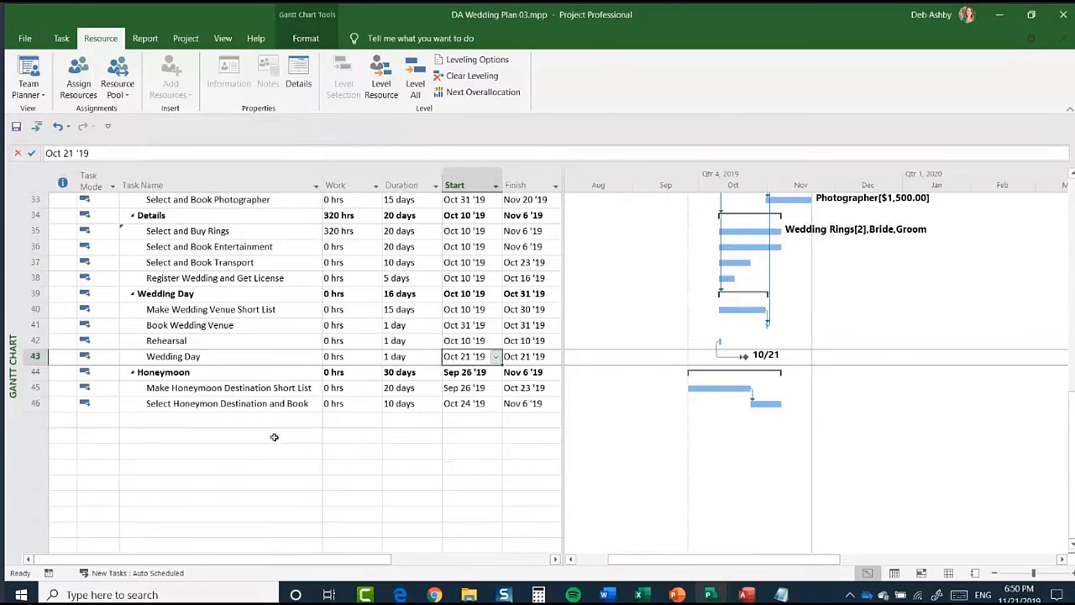
{"action": "left_click", "coordinate": [32, 340]}
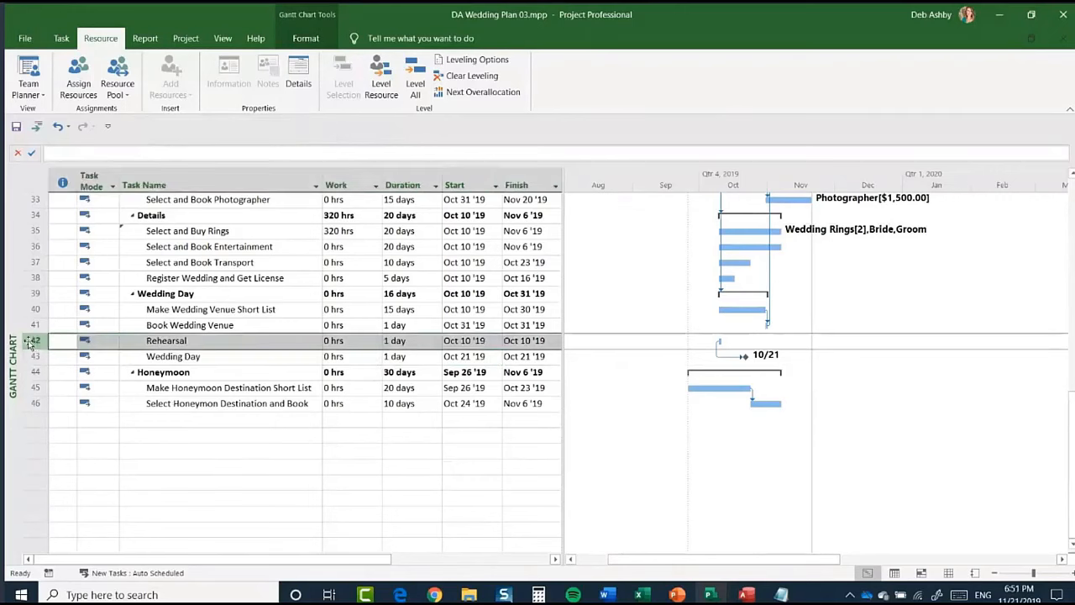
{"action": "left_click", "coordinate": [178, 356]}
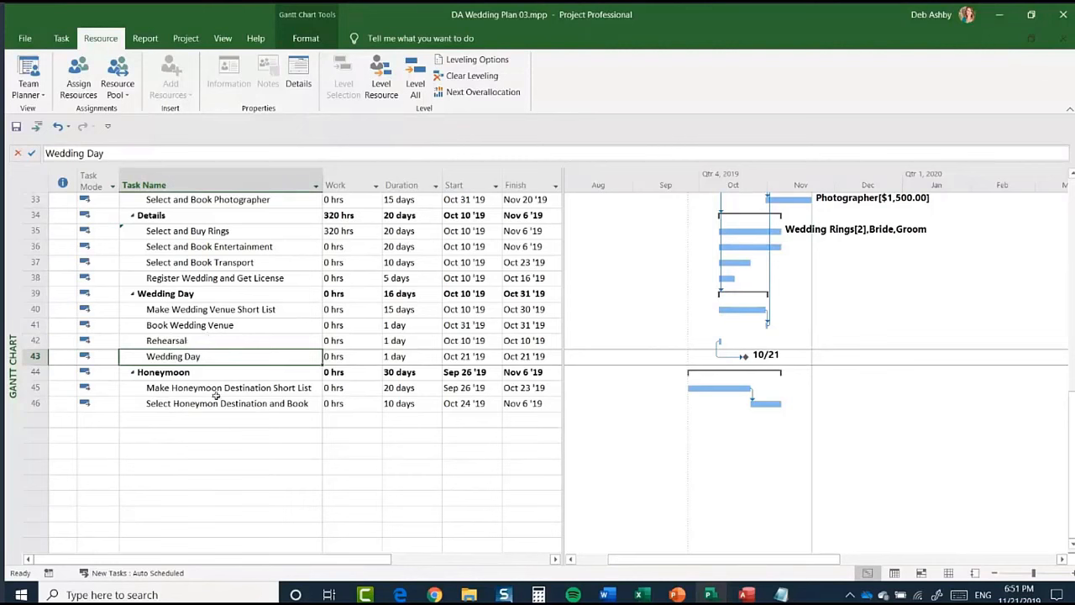
{"action": "left_click", "coordinate": [36, 351]}
{"action": "left_click", "coordinate": [33, 341], "text": "ctrl"}
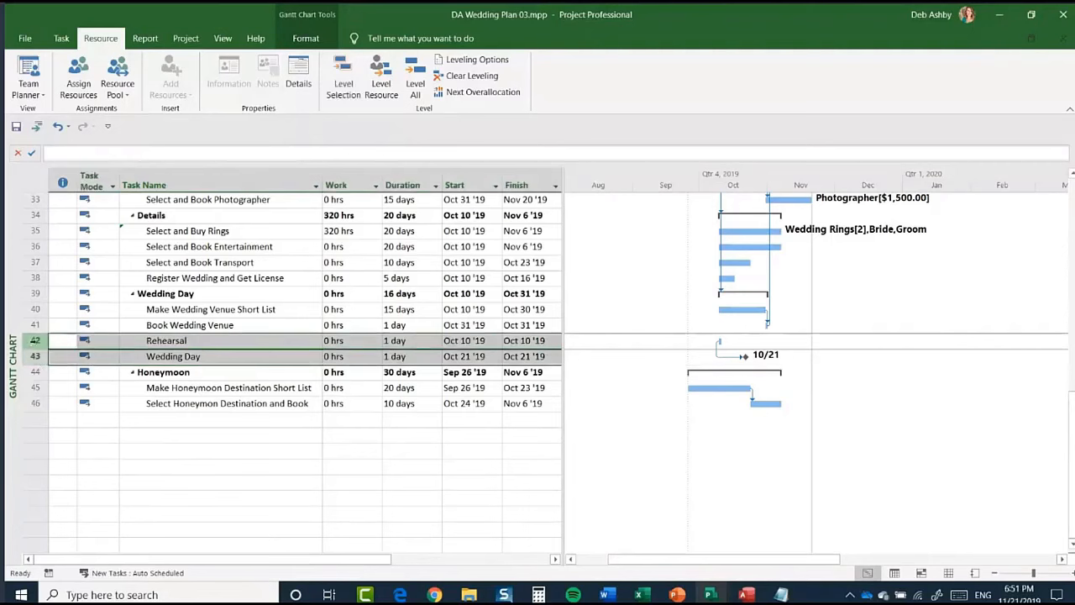
{"action": "left_click", "coordinate": [61, 39]}
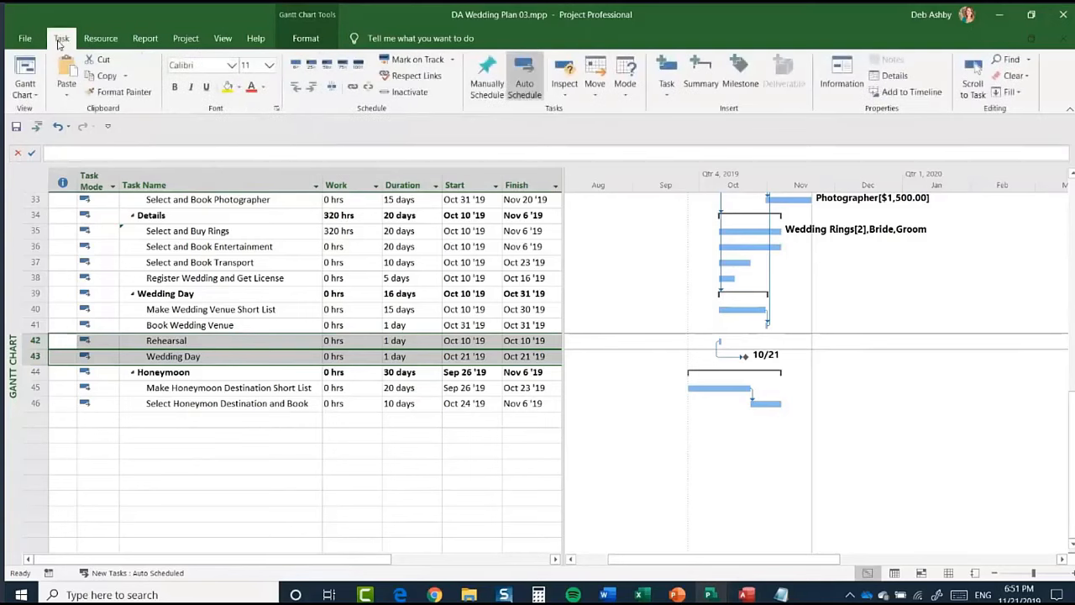
{"action": "left_click", "coordinate": [295, 88]}
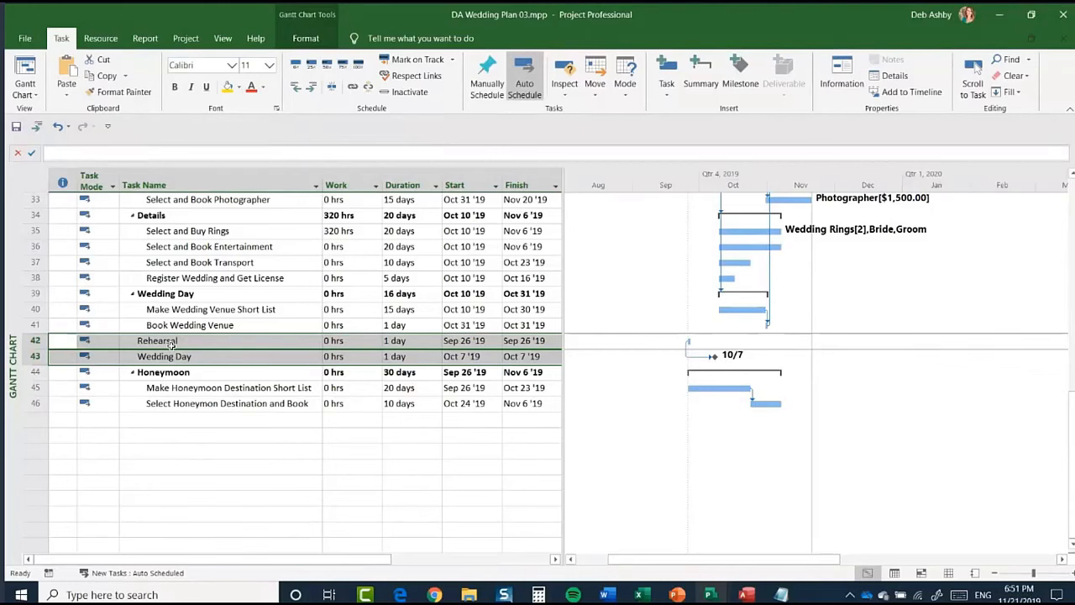
{"action": "key", "text": "Delete"}
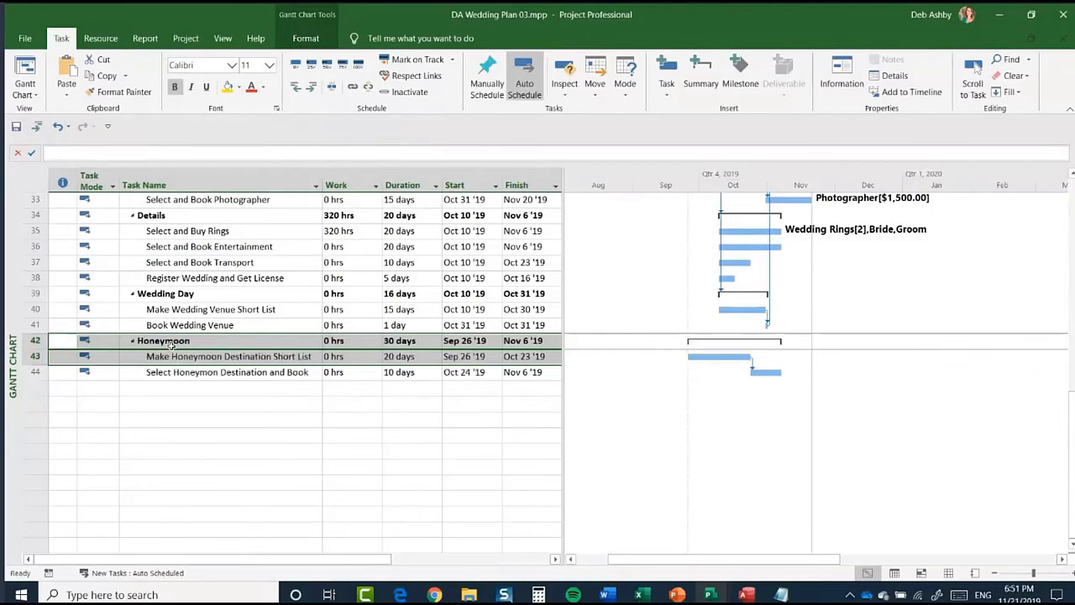
{"action": "left_click", "coordinate": [38, 407]}
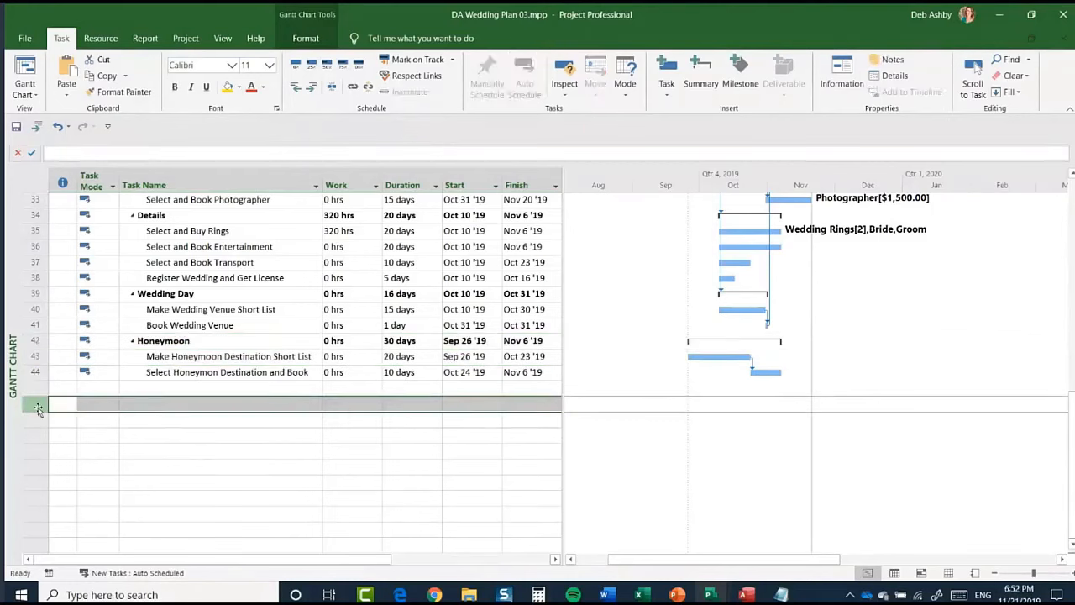
{"action": "key", "text": "ctrl+v"}
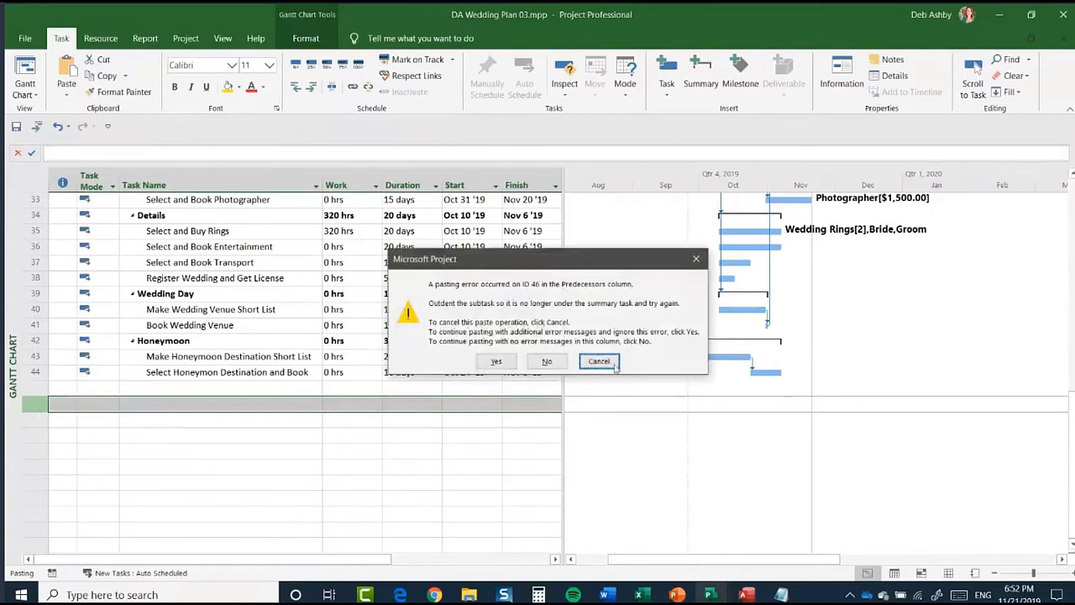
{"action": "left_click", "coordinate": [599, 361]}
{"action": "left_click", "coordinate": [87, 407]}
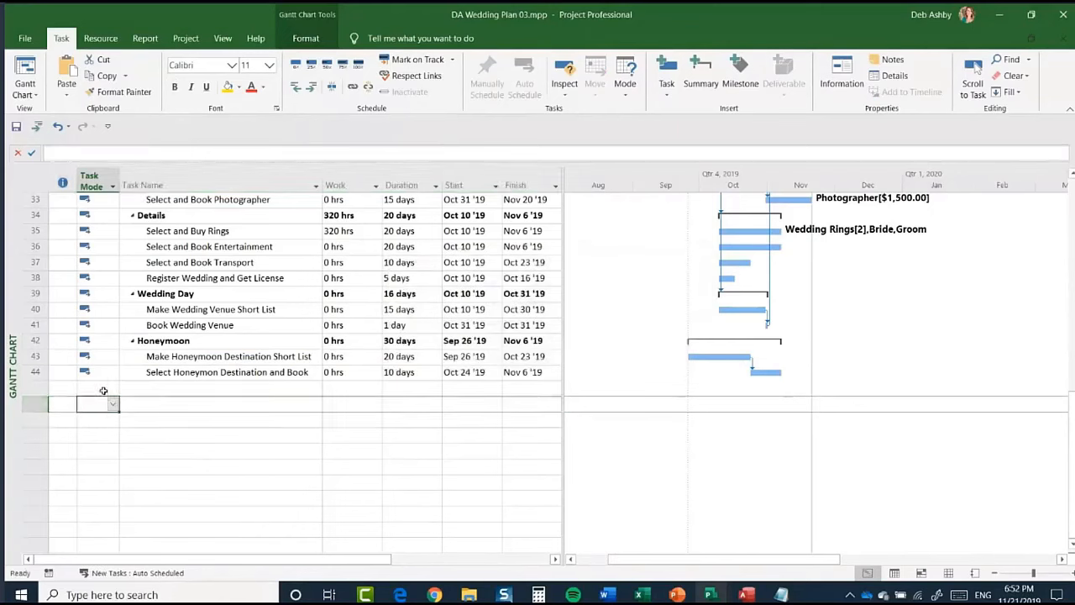
{"action": "key", "text": "ctrl+v"}
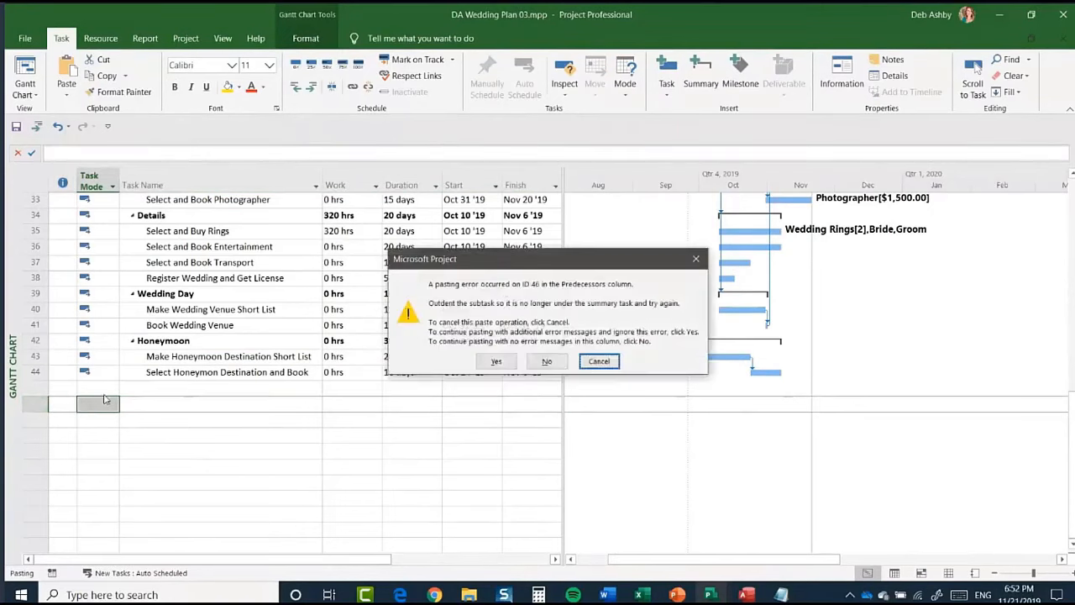
{"action": "key", "text": "Escape"}
{"action": "left_click", "coordinate": [57, 127]}
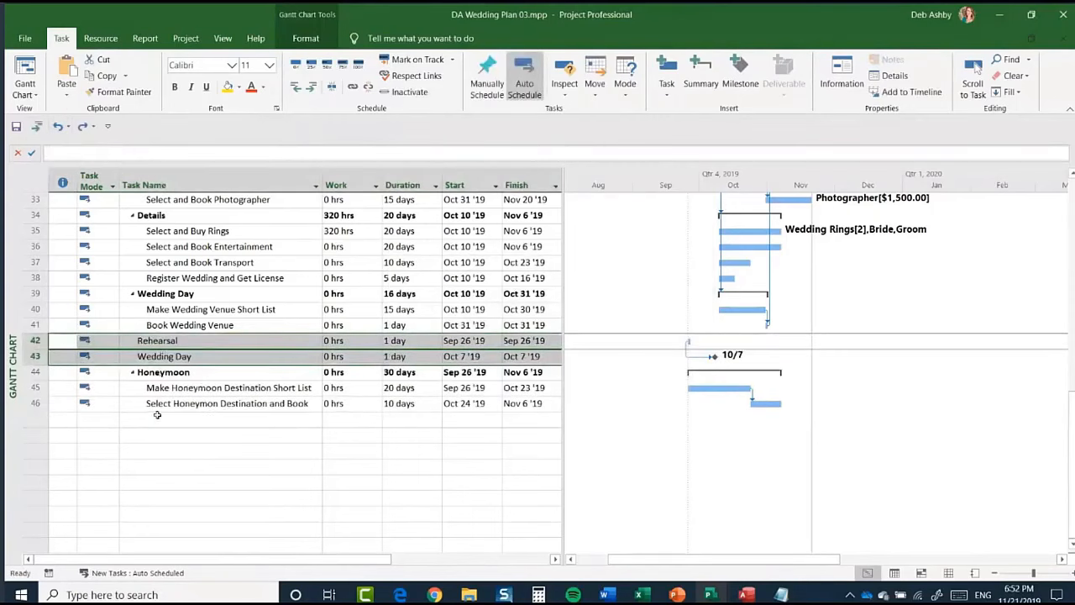
Step: Move the Rehearsal and Wedding Day tasks below the Honeymoon tasks, leaving one blank row, and widen the task table to show the Predecessors column
{"action": "left_click", "coordinate": [157, 529]}
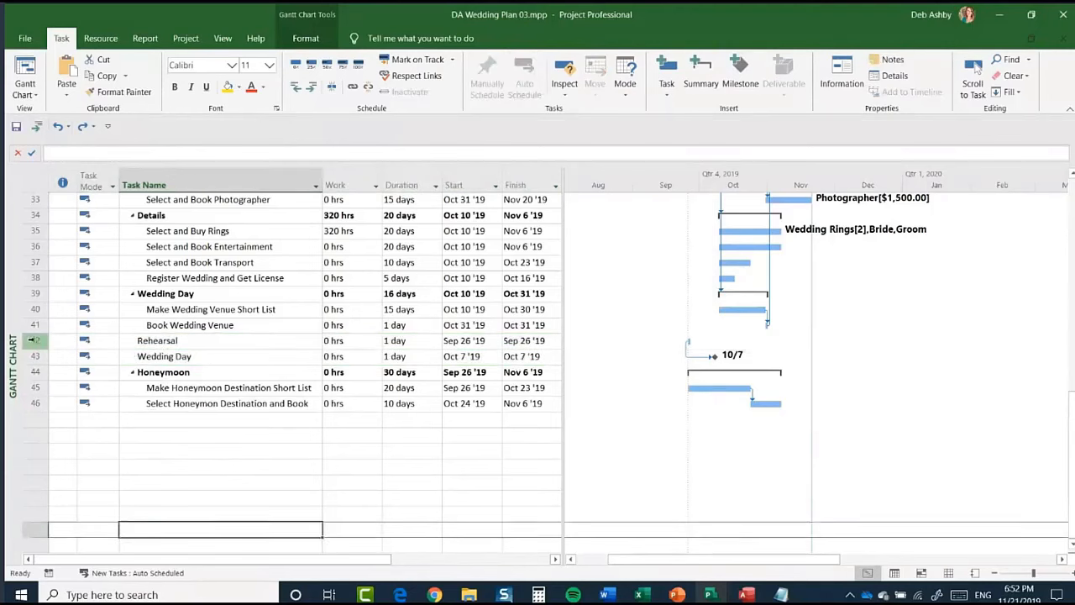
{"action": "left_click_drag", "start_coordinate": [34, 340], "coordinate": [33, 356]}
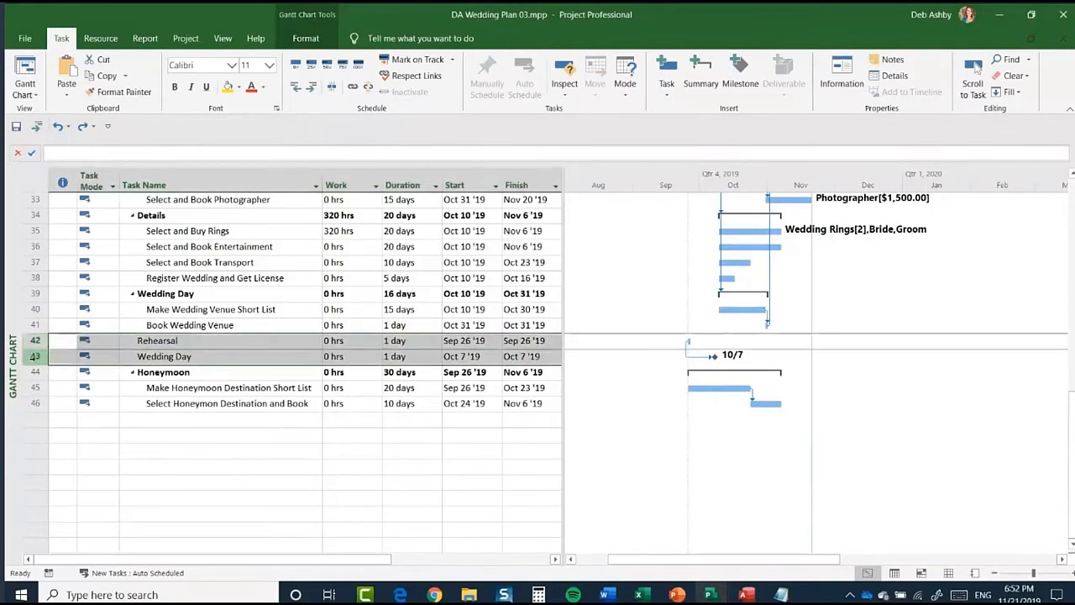
{"action": "left_click", "coordinate": [298, 86]}
{"action": "left_click", "coordinate": [462, 274]}
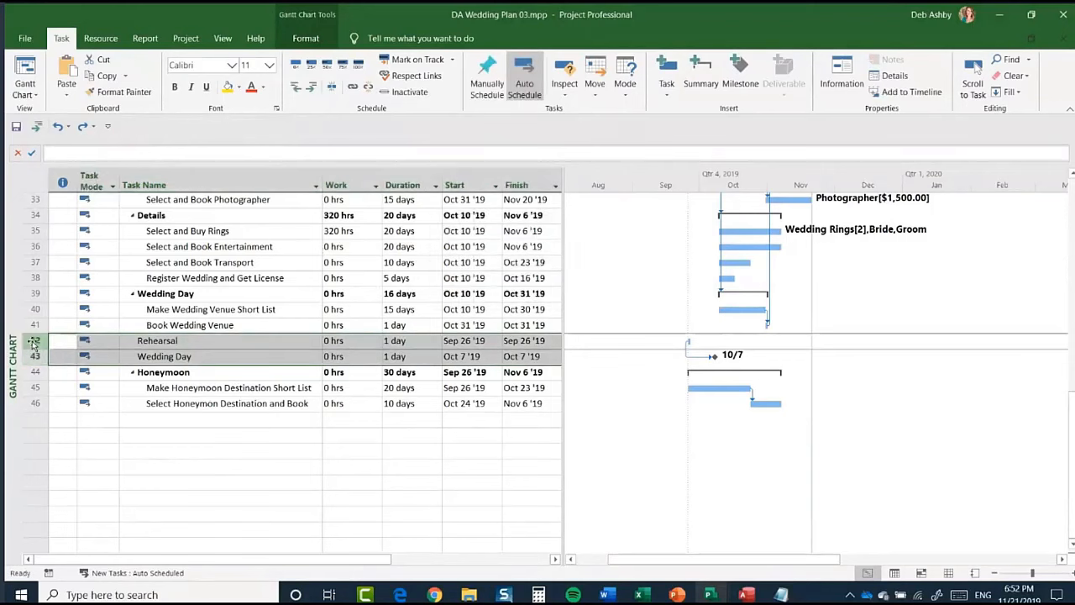
{"action": "key", "text": "Delete"}
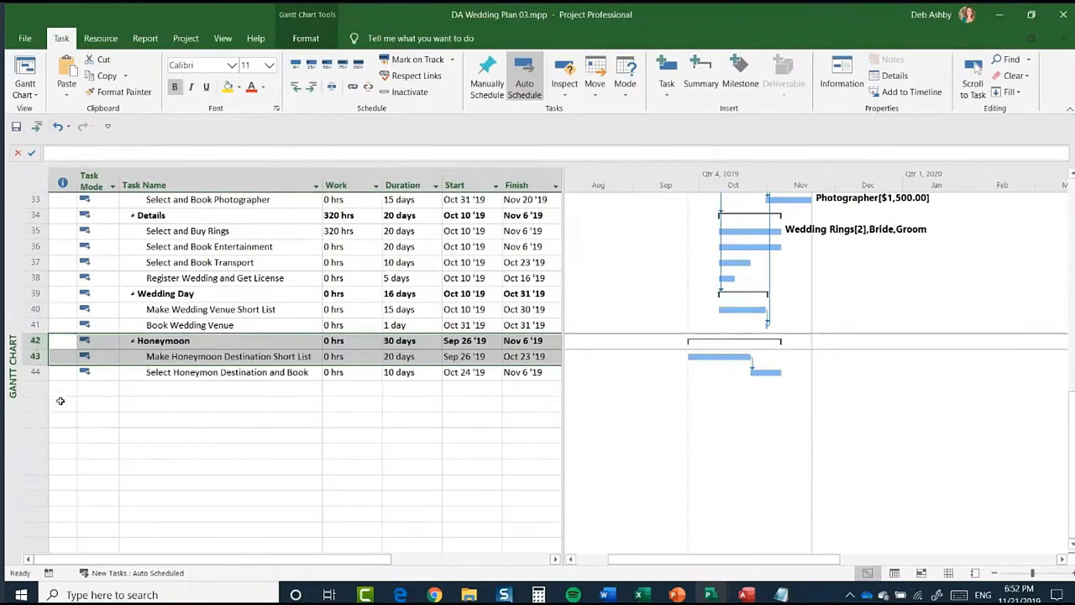
{"action": "left_click", "coordinate": [61, 401]}
{"action": "key", "text": "ctrl+v"}
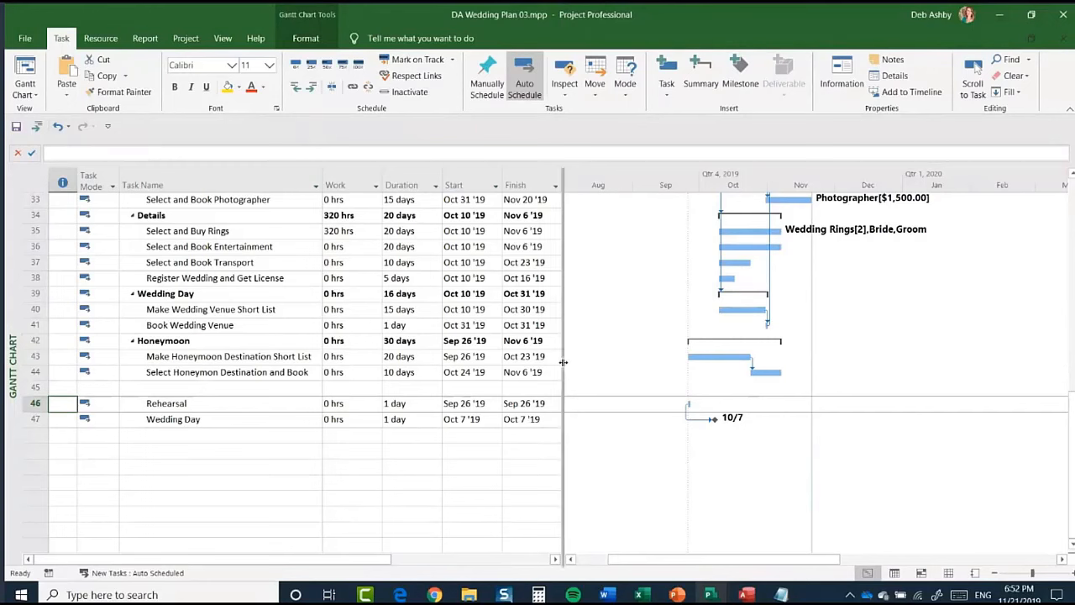
{"action": "left_click_drag", "start_coordinate": [563, 362], "coordinate": [618, 362]}
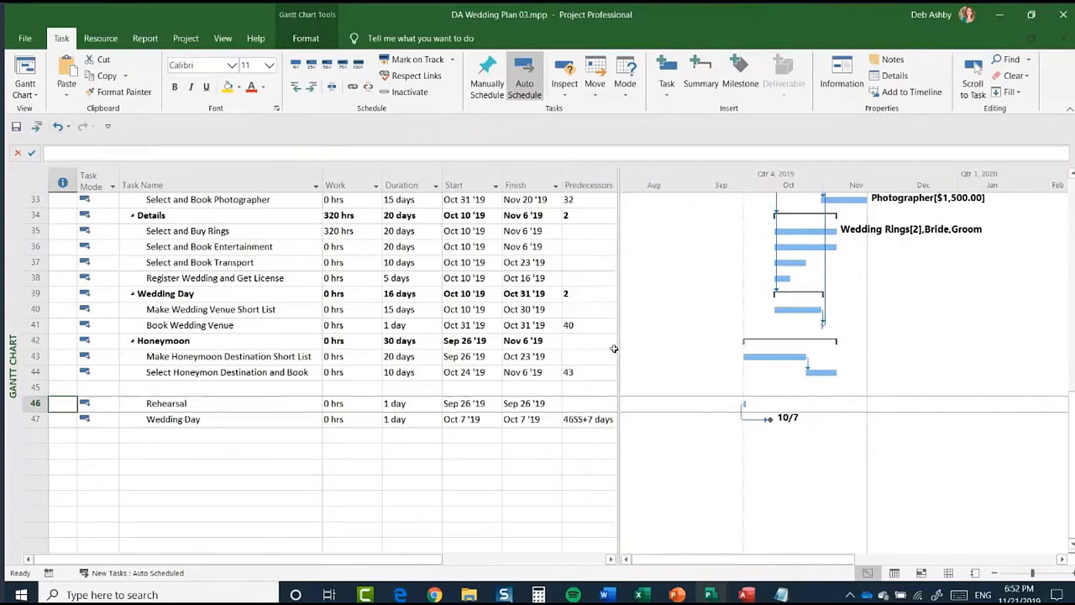
{"action": "left_click_drag", "start_coordinate": [614, 348], "coordinate": [642, 347]}
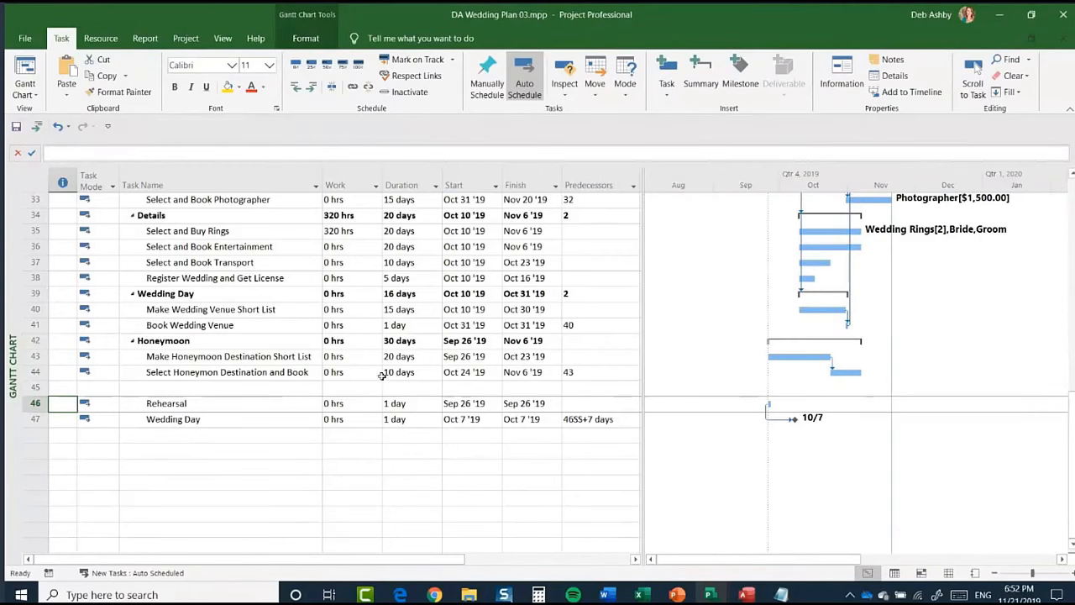
Step: Insert a new task directly above the Attire summary task and name it PREPARATION PHASE
{"action": "scroll", "coordinate": [382, 375], "scroll_direction": "up", "scroll_amount": 8}
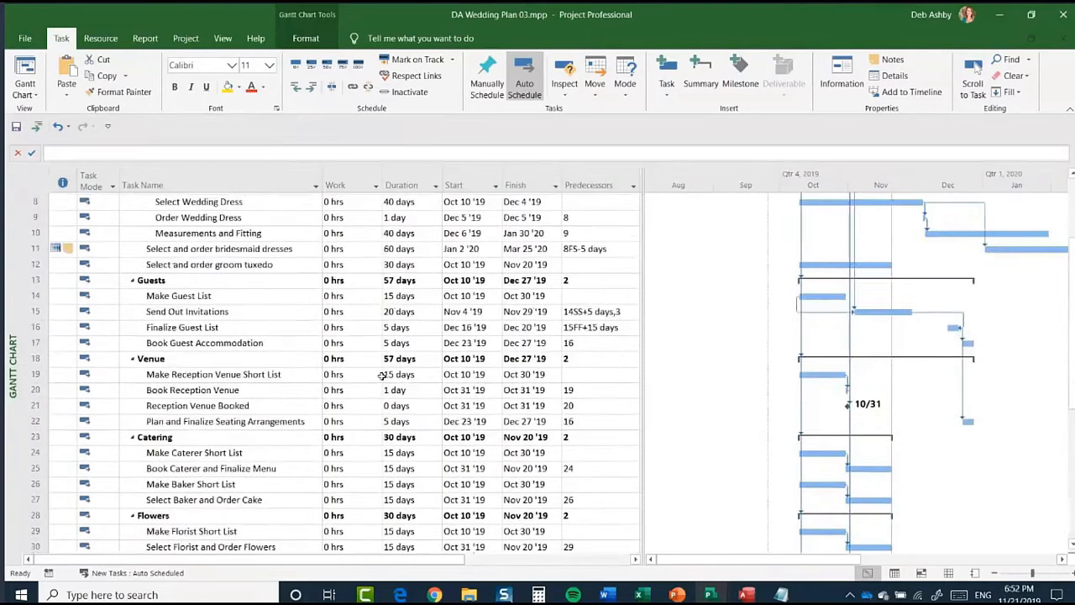
{"action": "scroll", "coordinate": [382, 374], "scroll_direction": "up", "scroll_amount": 3}
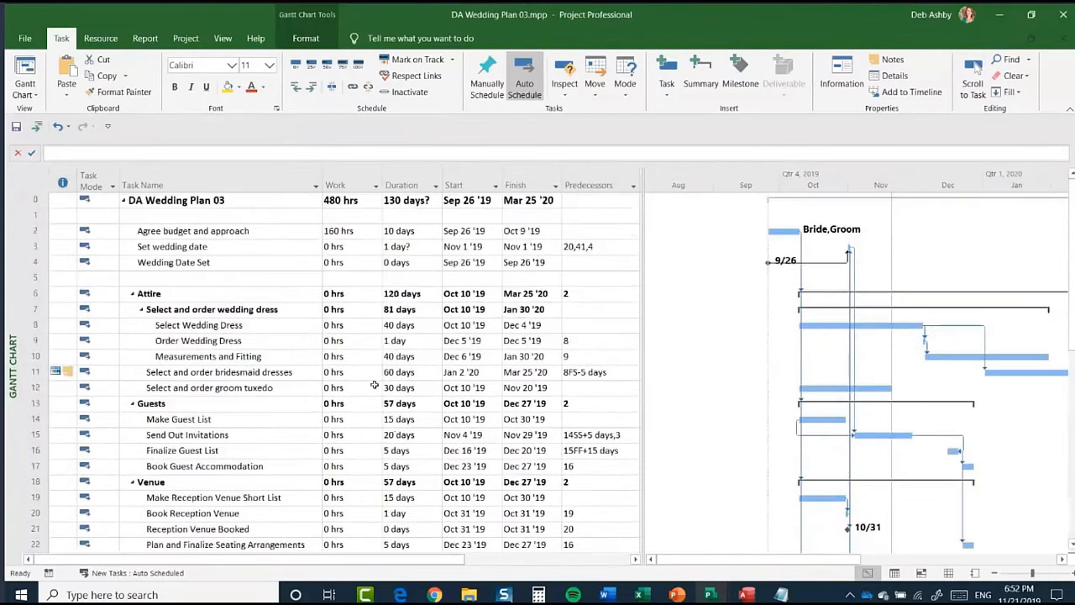
{"action": "left_click", "coordinate": [31, 295]}
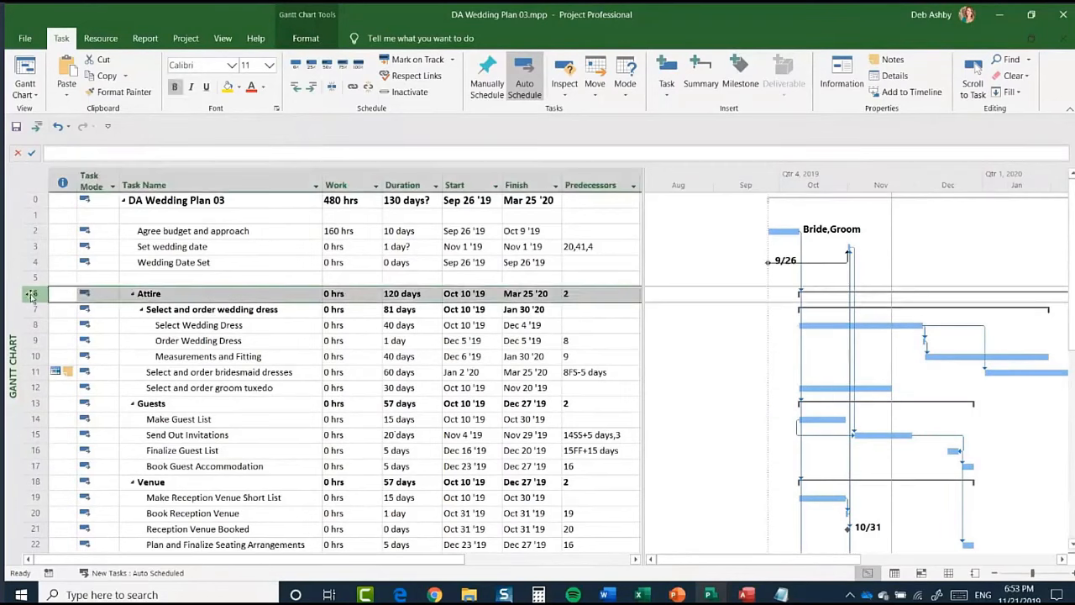
{"action": "right_click", "coordinate": [31, 295]}
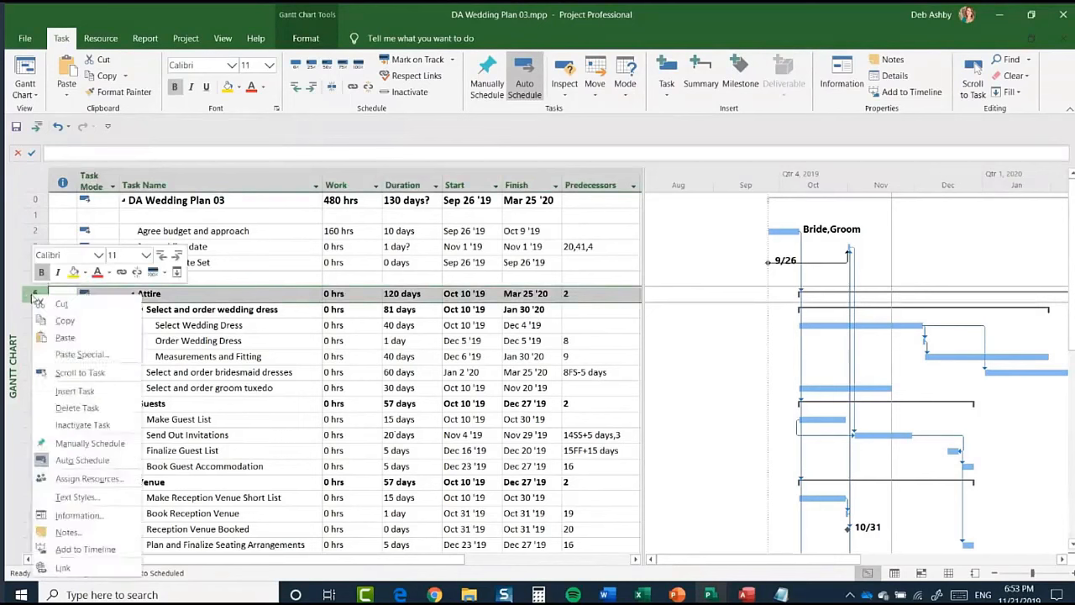
{"action": "left_click", "coordinate": [77, 391]}
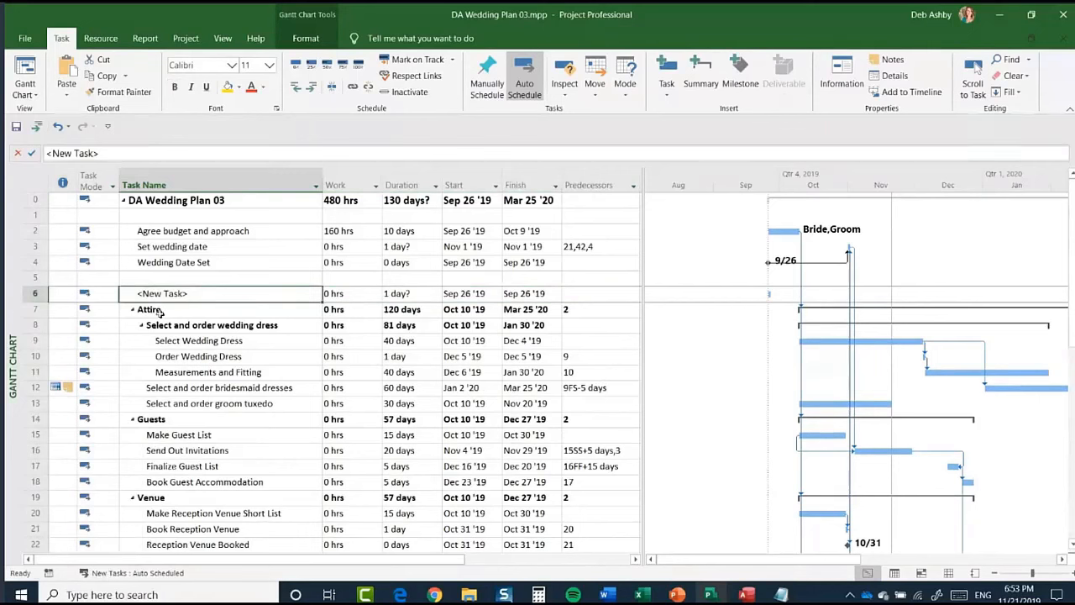
{"action": "left_click", "coordinate": [107, 156]}
{"action": "left_click_drag", "start_coordinate": [106, 156], "coordinate": [23, 151]}
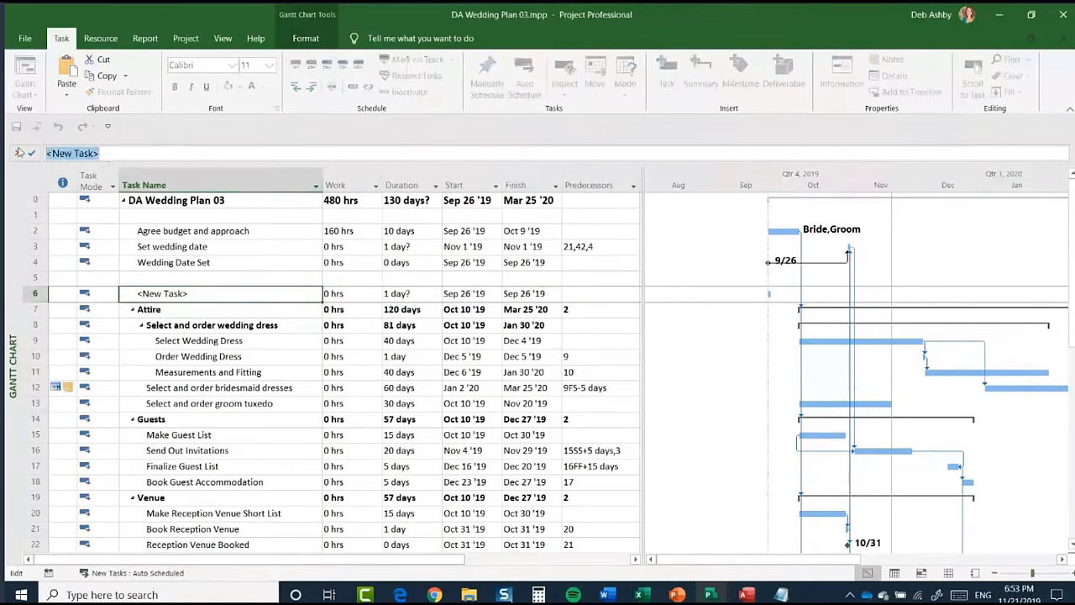
{"action": "type", "text": "PRE"}
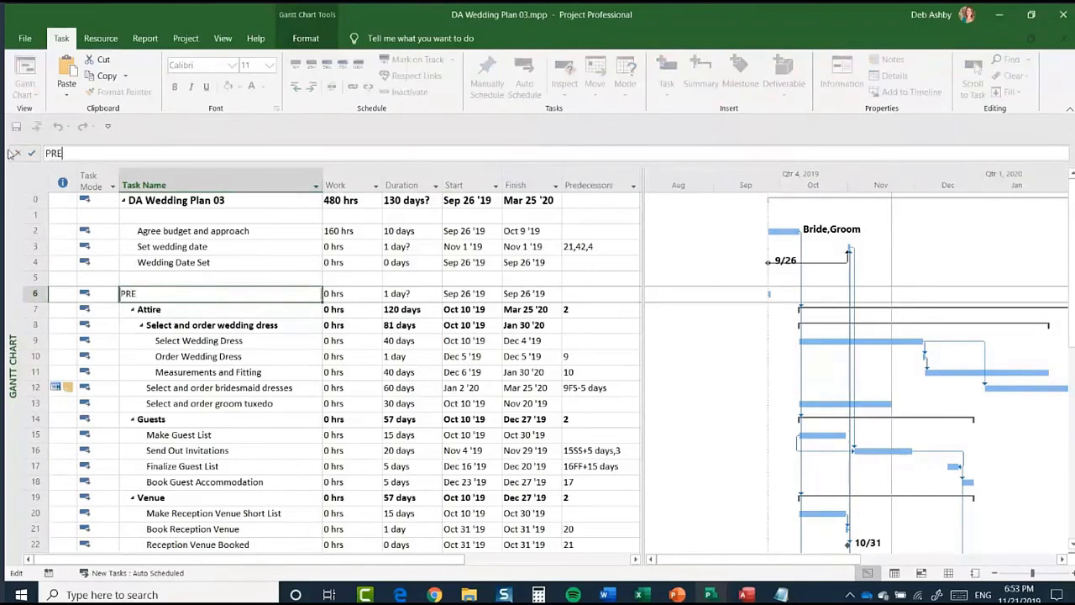
{"action": "type", "text": "PARATION PH"}
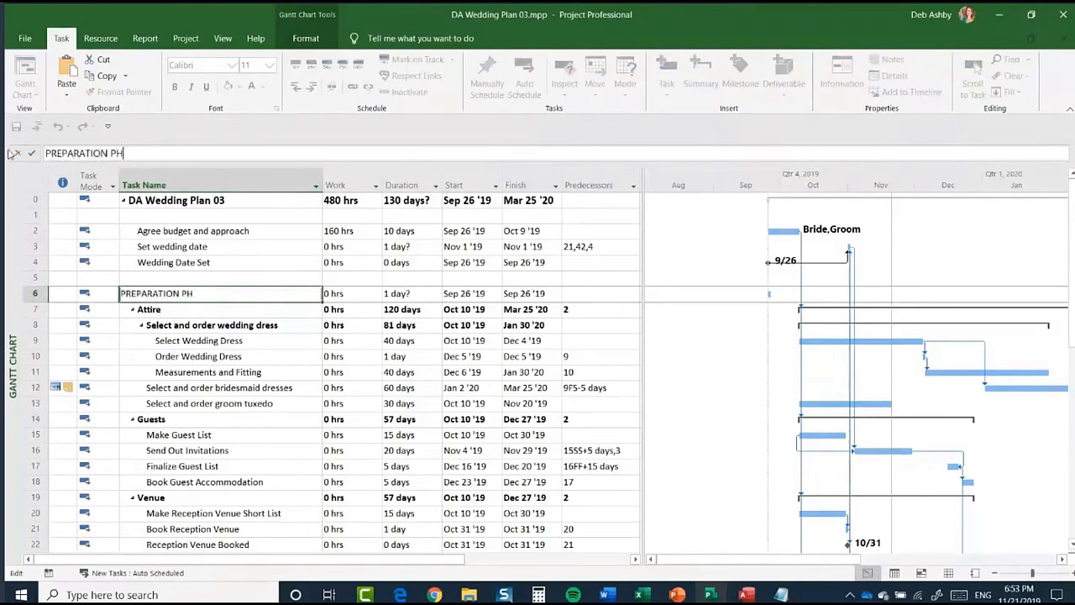
{"action": "type", "text": "ASE"}
{"action": "key", "text": "Return"}
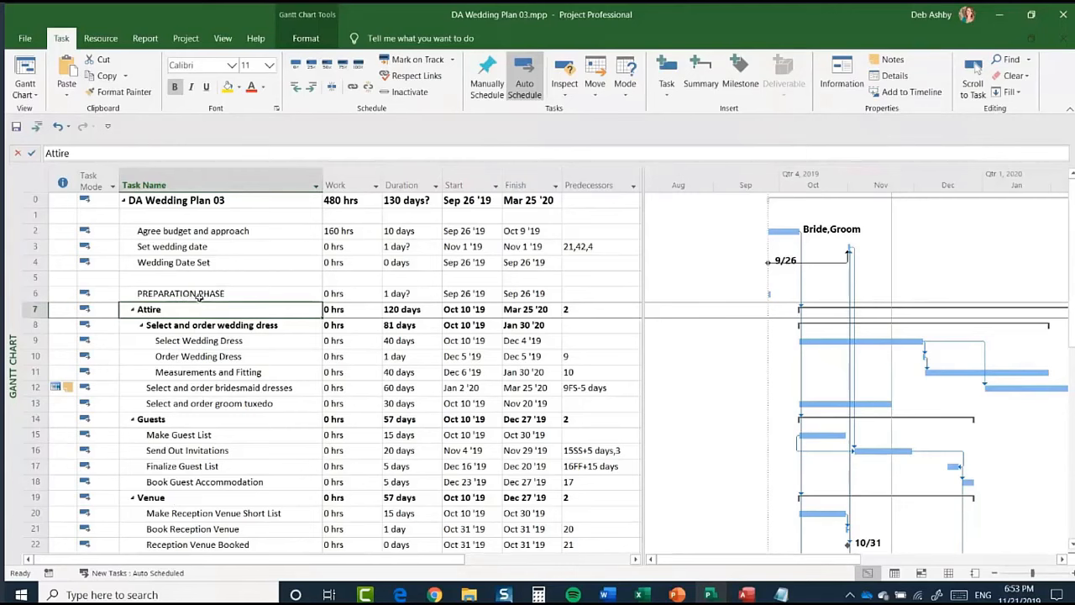
Step: Indent all tasks from Attire through Select Honeymon Destination and Book under PREPARATION PHASE, and collapse and re-expand that phase
{"action": "left_click_drag", "start_coordinate": [28, 309], "coordinate": [47, 419]}
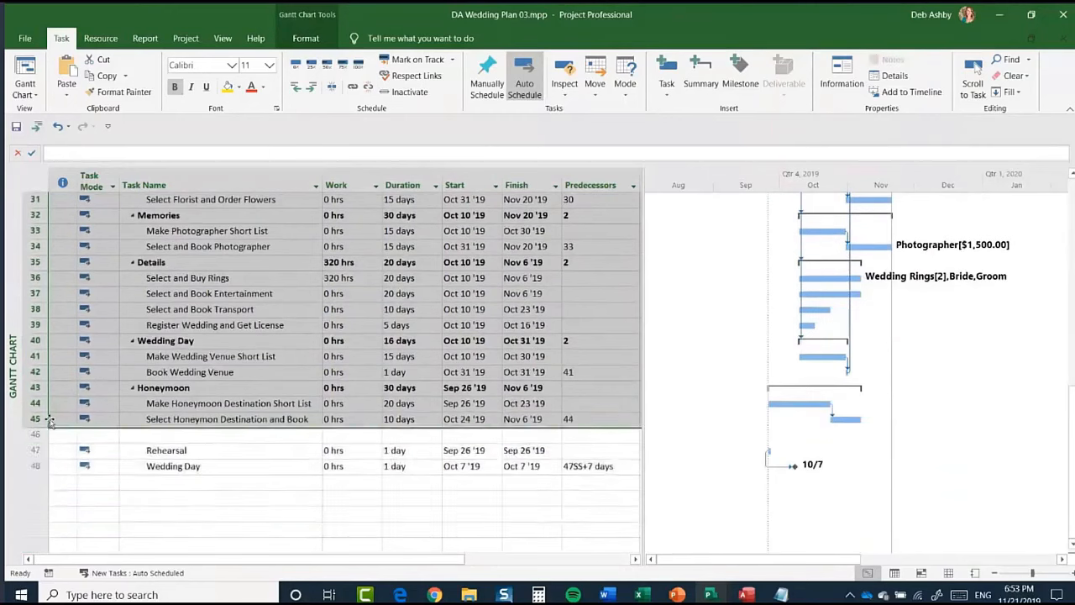
{"action": "left_click", "coordinate": [311, 88]}
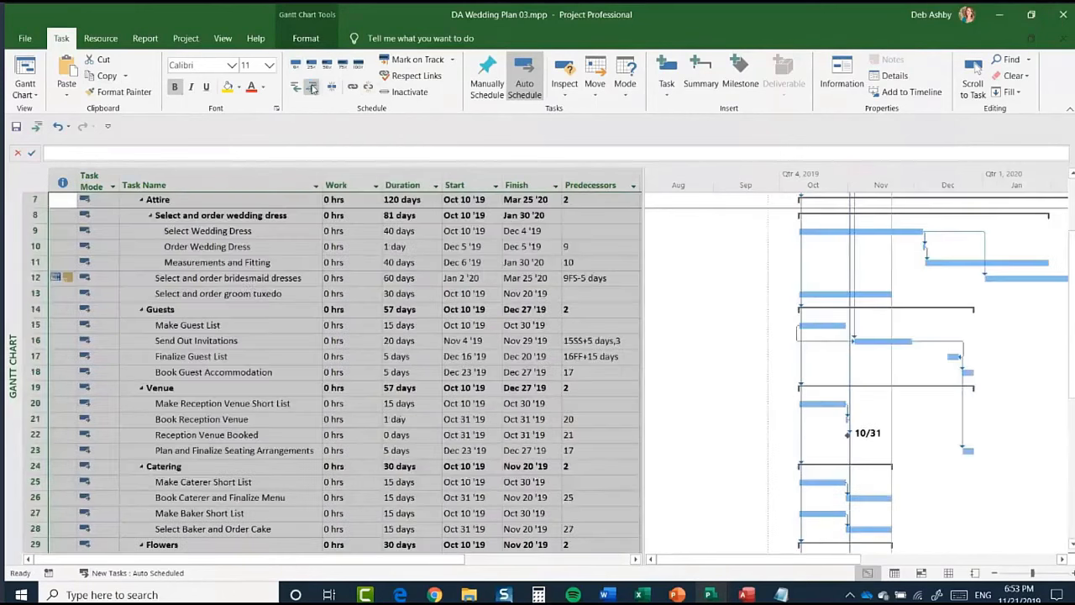
{"action": "scroll", "coordinate": [252, 293], "scroll_direction": "up", "scroll_amount": 3}
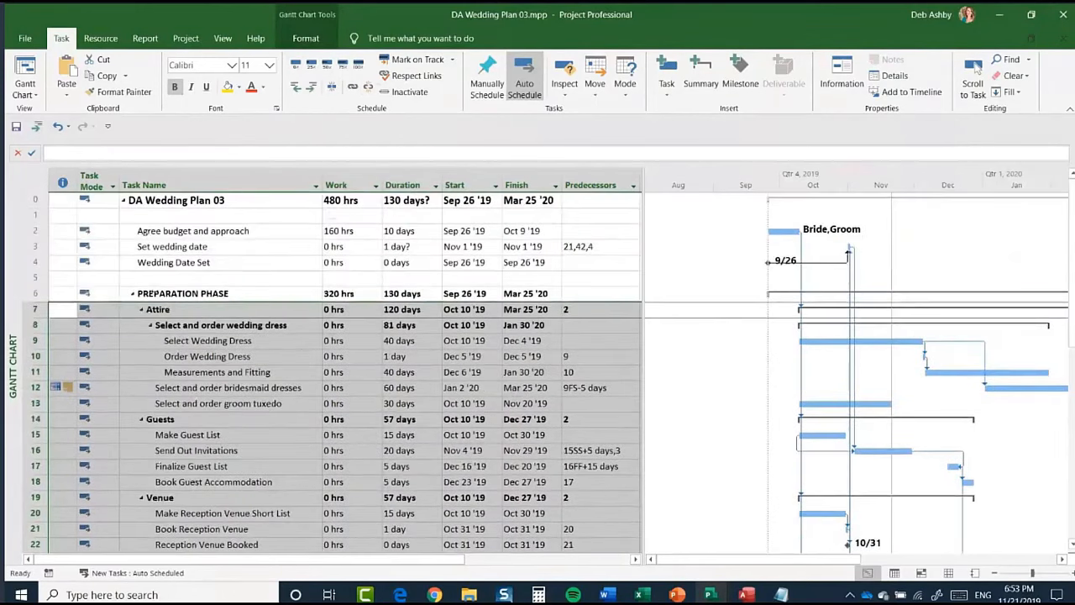
{"action": "left_click", "coordinate": [178, 294]}
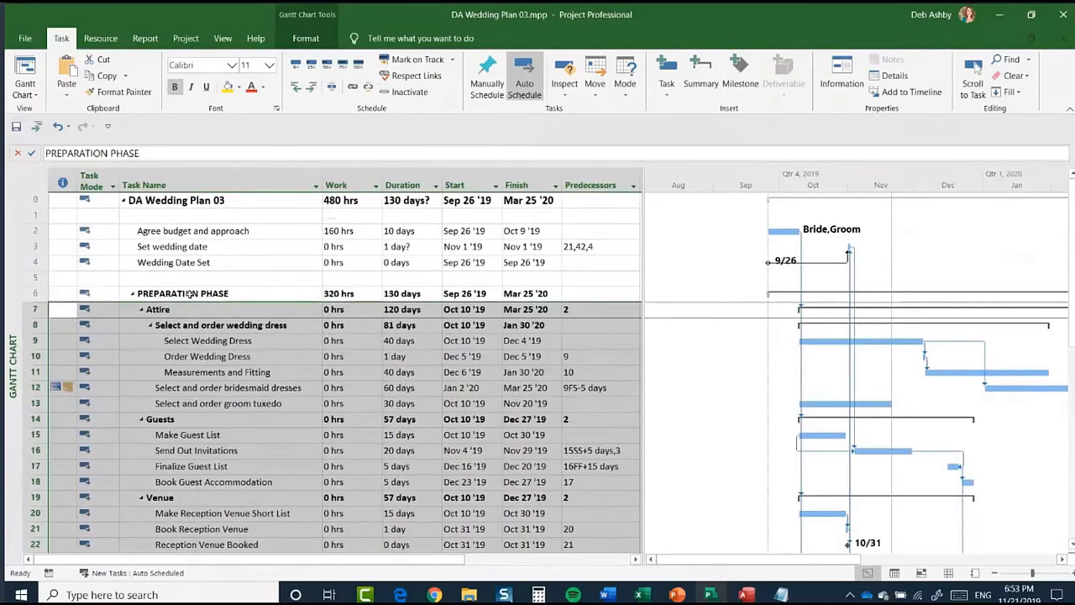
{"action": "left_click", "coordinate": [132, 295]}
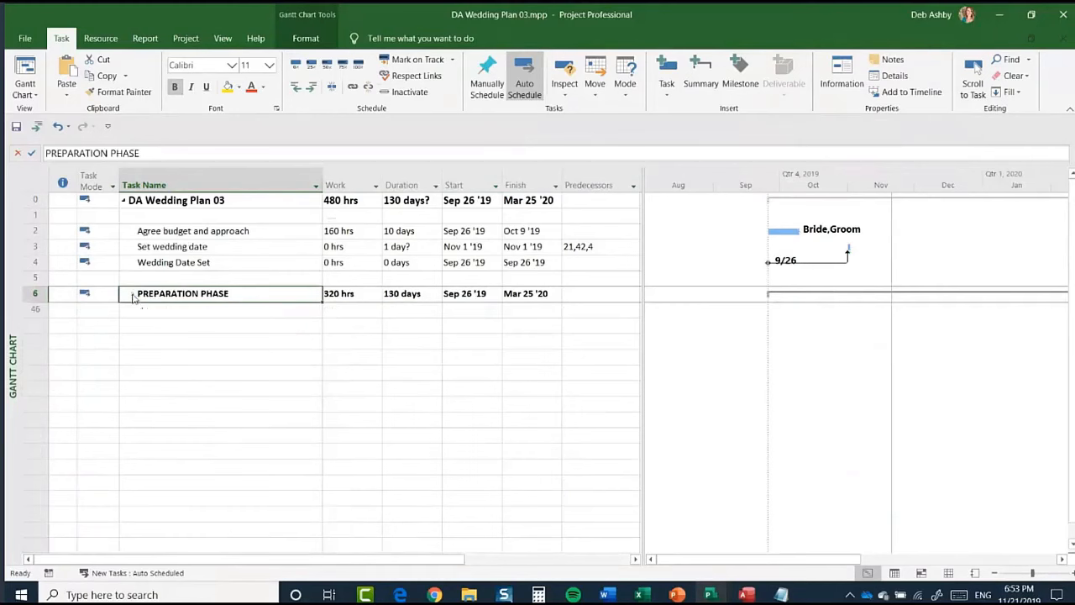
{"action": "left_click", "coordinate": [131, 294]}
Step: Try to make PREPARATION PHASE, task 6, the predecessor of the Rehearsal task, and clear the entry
{"action": "scroll", "coordinate": [424, 410], "scroll_direction": "down", "scroll_amount": 12}
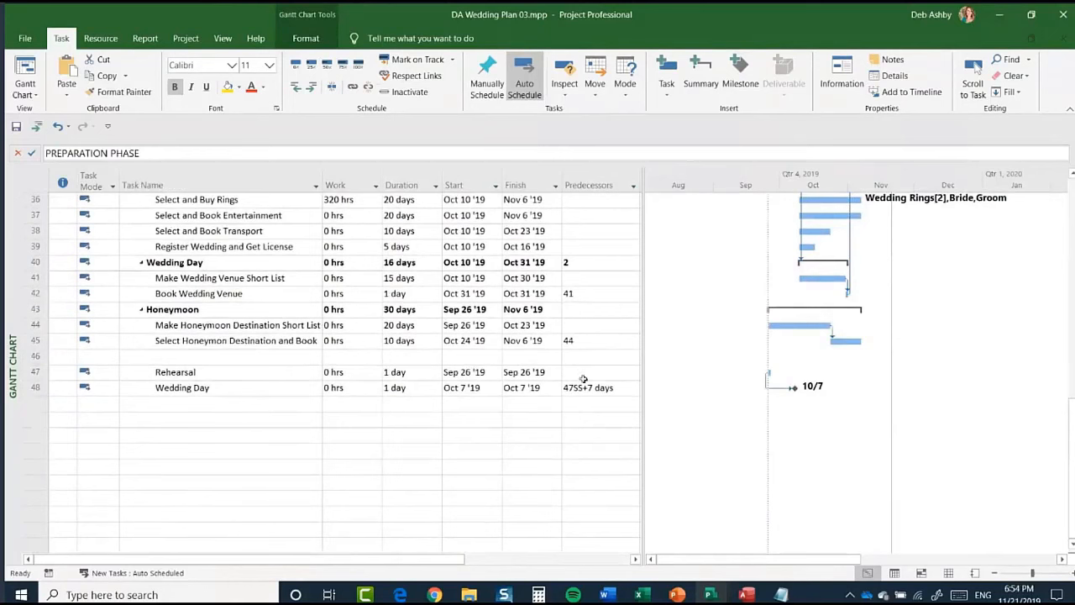
{"action": "scroll", "coordinate": [207, 310], "scroll_direction": "up", "scroll_amount": 7}
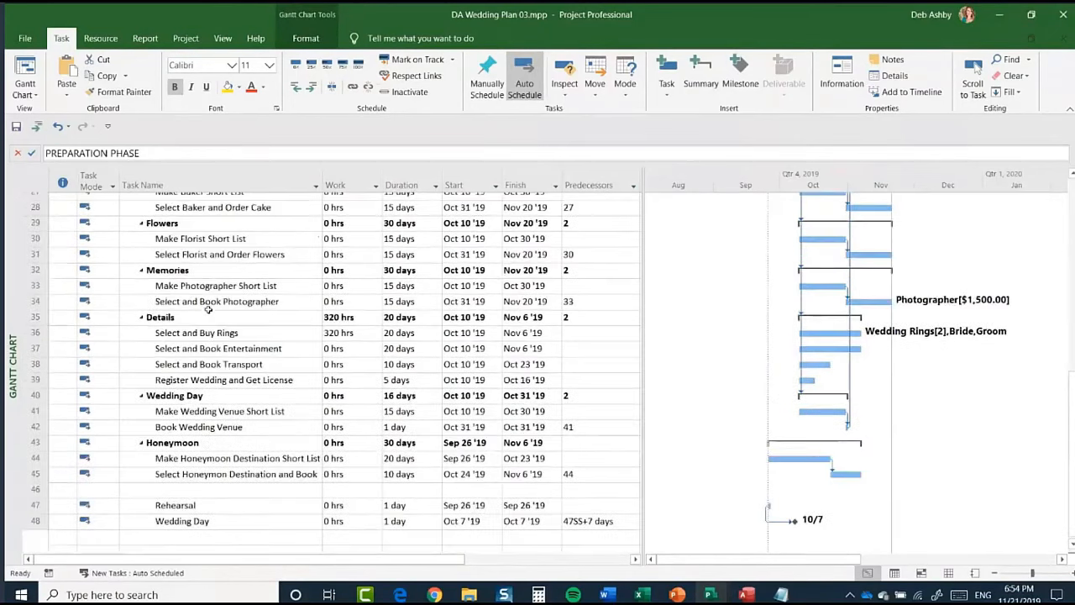
{"action": "scroll", "coordinate": [207, 312], "scroll_direction": "up", "scroll_amount": 5}
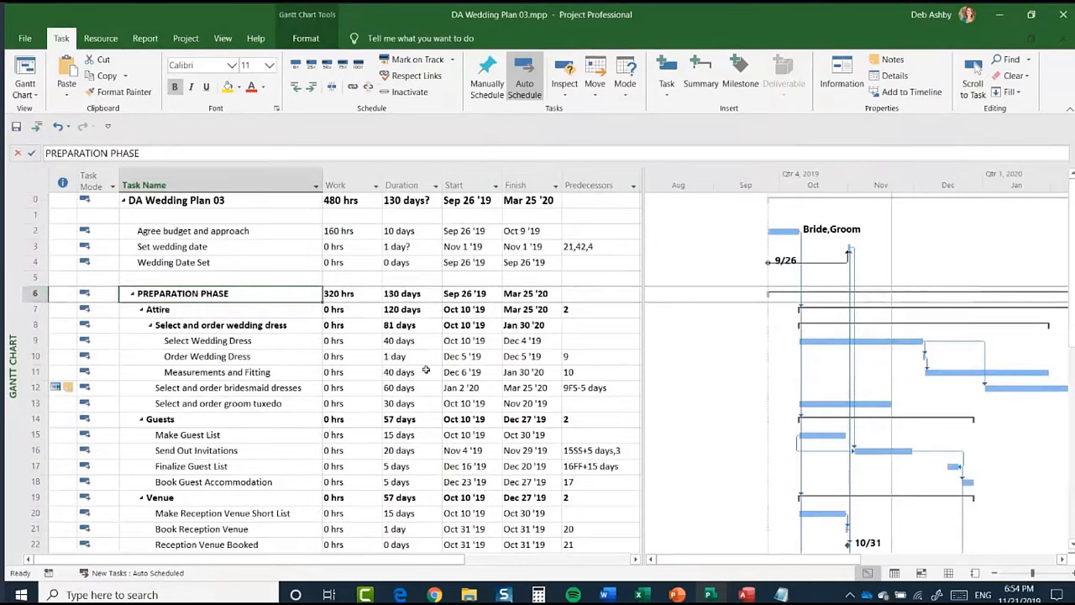
{"action": "scroll", "coordinate": [426, 370], "scroll_direction": "down", "scroll_amount": 6}
{"action": "scroll", "coordinate": [428, 371], "scroll_direction": "down", "scroll_amount": 6}
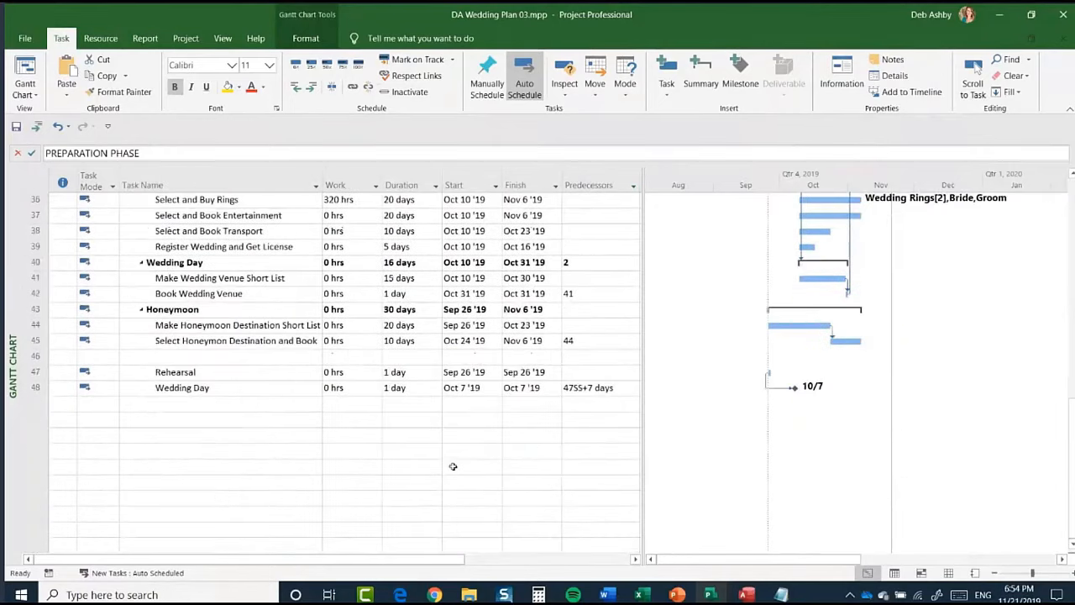
{"action": "left_click", "coordinate": [580, 374]}
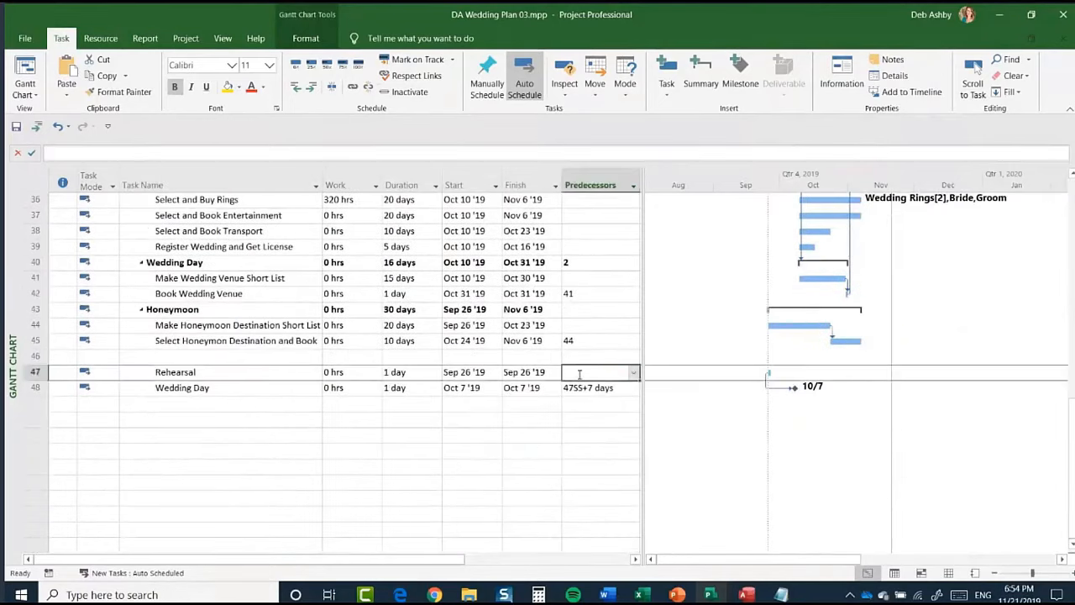
{"action": "type", "text": "6"}
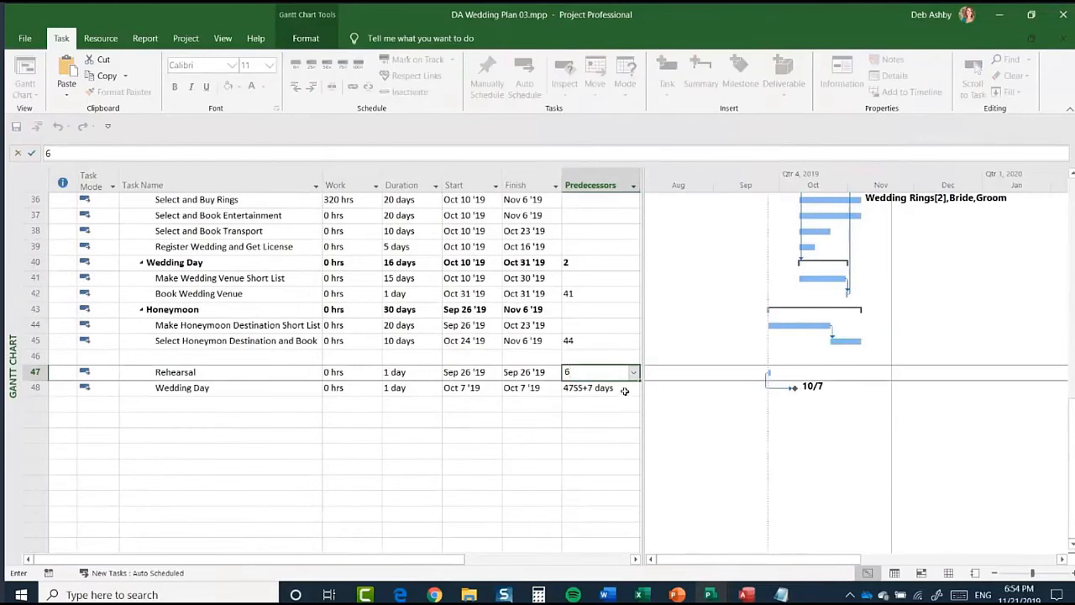
{"action": "key", "text": "Return"}
{"action": "key", "text": "Return"}
{"action": "key", "text": "BackSpace"}
{"action": "scroll", "coordinate": [341, 387], "scroll_direction": "up", "scroll_amount": 3}
{"action": "scroll", "coordinate": [341, 387], "scroll_direction": "up", "scroll_amount": 9}
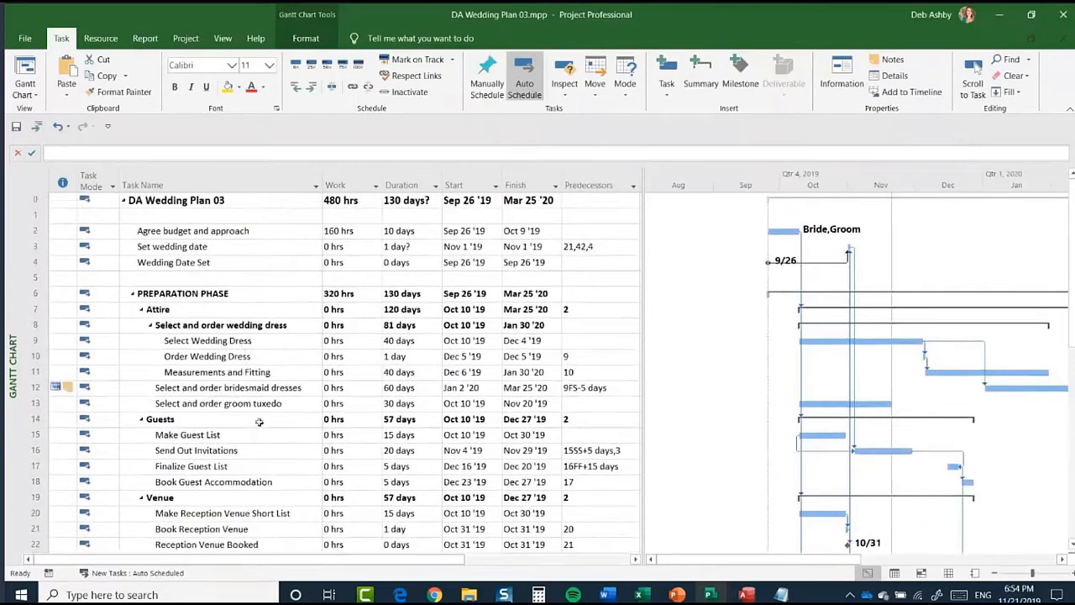
{"action": "scroll", "coordinate": [250, 389], "scroll_direction": "down", "scroll_amount": 4}
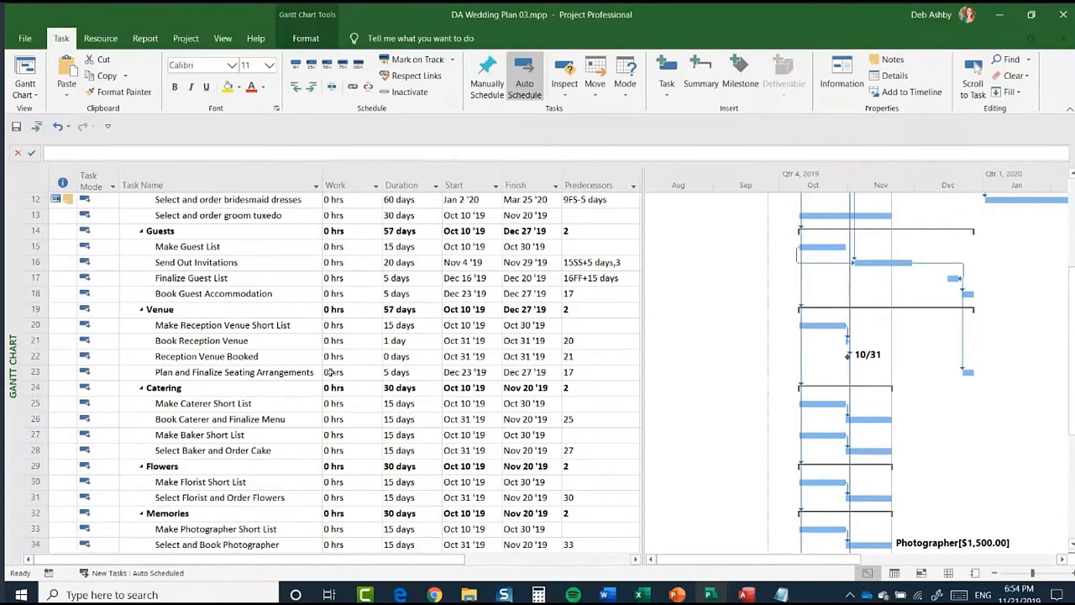
Step: Close the DA Wedding Plan 03 project and bring up DA Wedding Plan 04
{"action": "scroll", "coordinate": [330, 372], "scroll_direction": "up", "scroll_amount": 4}
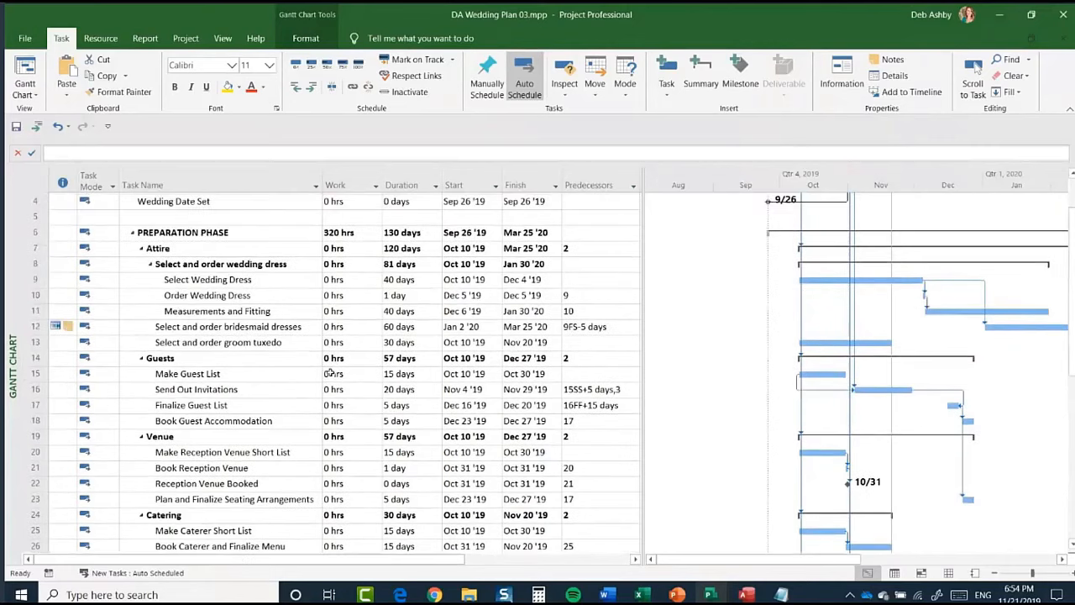
{"action": "scroll", "coordinate": [330, 372], "scroll_direction": "up", "scroll_amount": 2}
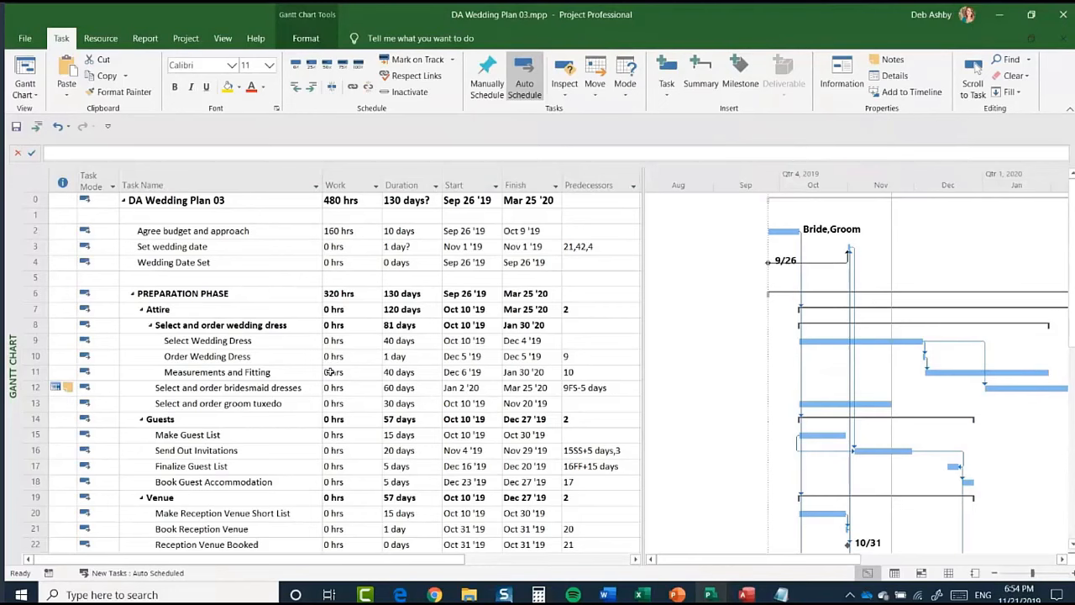
{"action": "left_click", "coordinate": [1064, 42]}
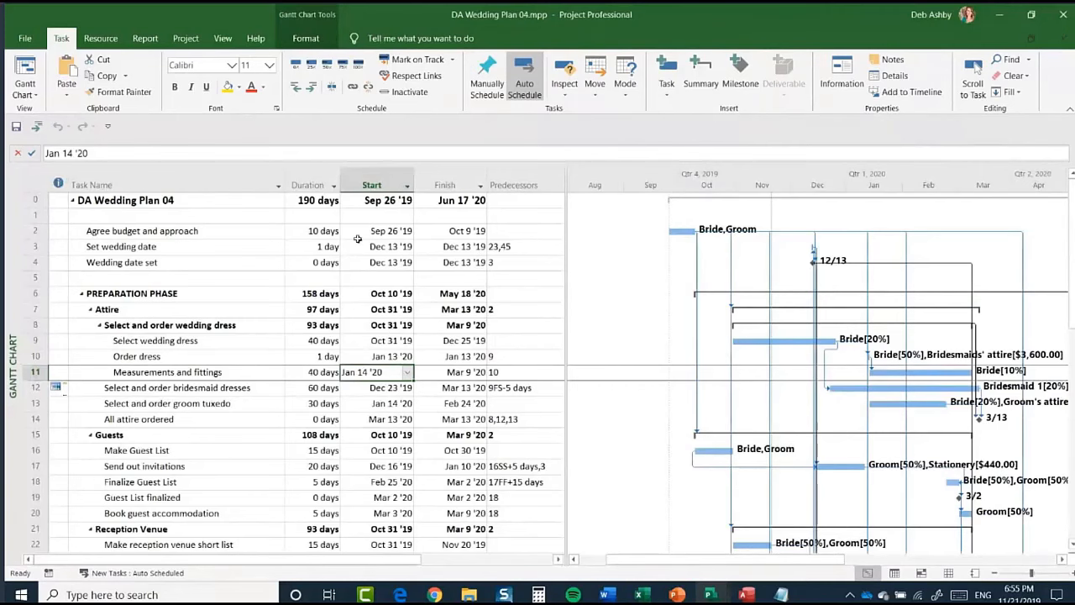
Step: Examine the resource assignments in the Gantt chart and the work and cost resources in the resource sheet, including Photographer
{"action": "scroll", "coordinate": [333, 363], "scroll_direction": "down", "scroll_amount": 2}
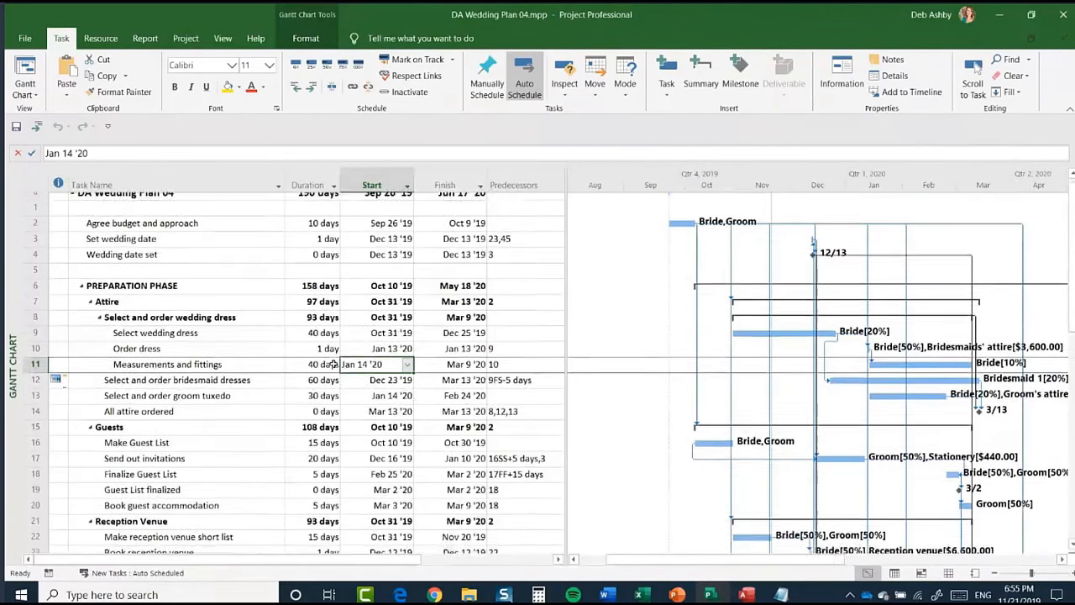
{"action": "scroll", "coordinate": [334, 361], "scroll_direction": "down", "scroll_amount": 1}
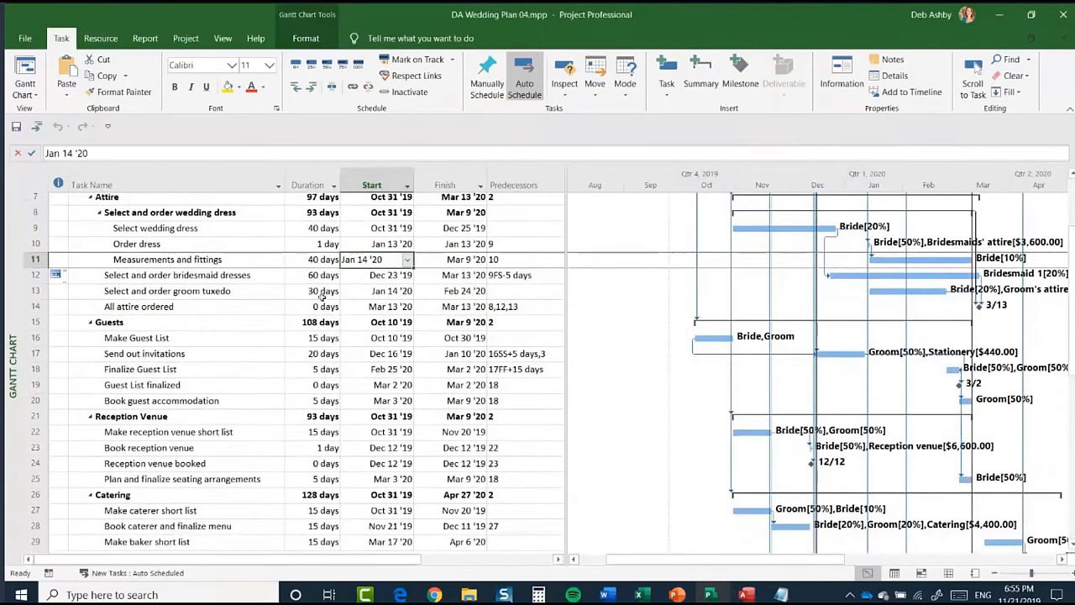
{"action": "scroll", "coordinate": [325, 302], "scroll_direction": "up", "scroll_amount": 2}
{"action": "scroll", "coordinate": [564, 356], "scroll_direction": "down", "scroll_amount": 2}
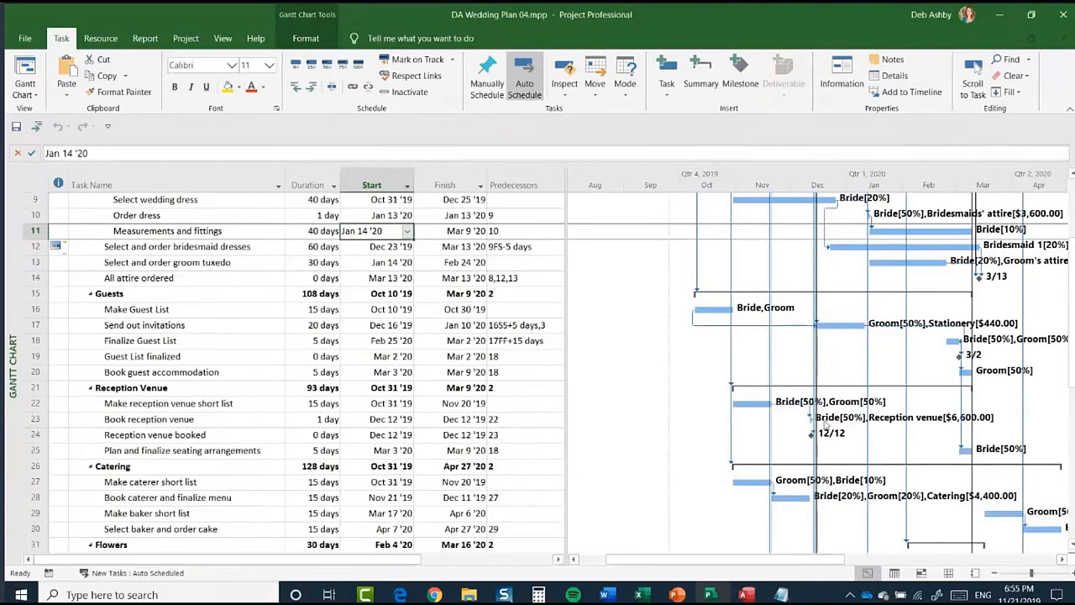
{"action": "left_click", "coordinate": [949, 574]}
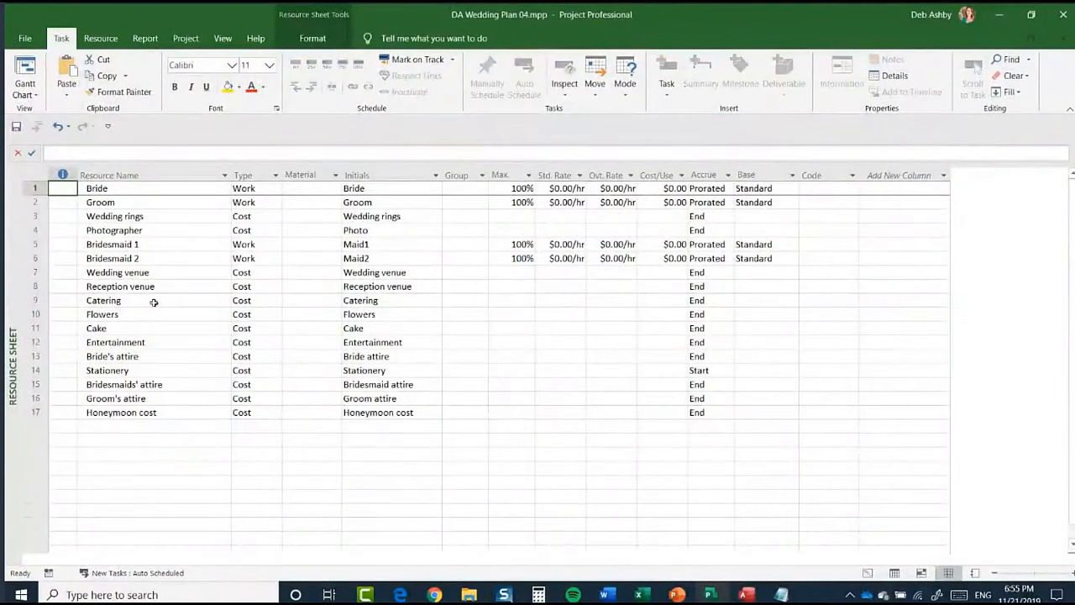
{"action": "left_click", "coordinate": [34, 232]}
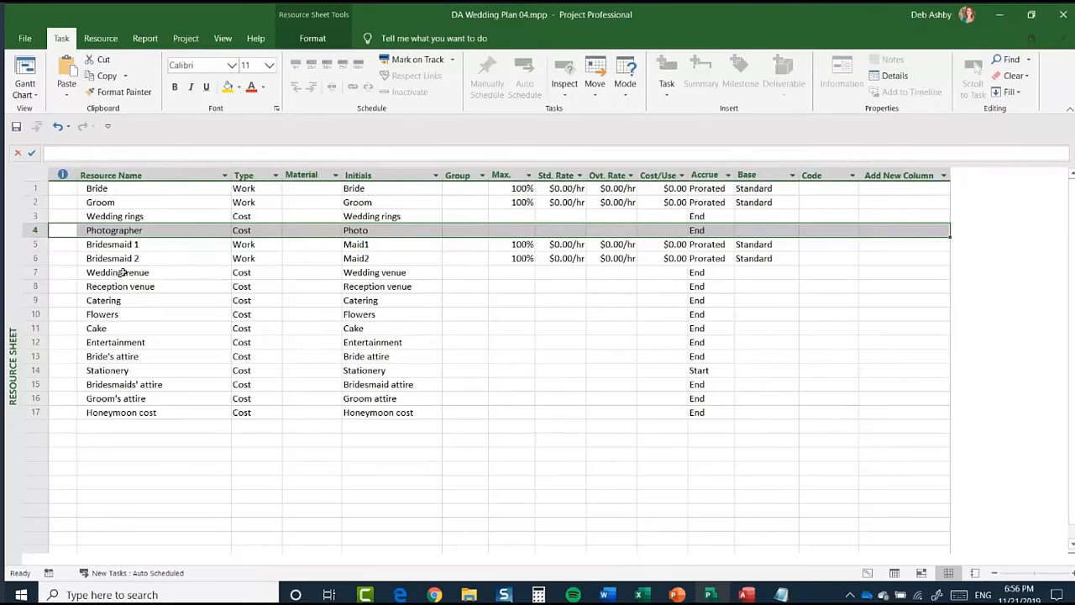
Step: Return to the Gantt Chart view and examine the Reception venue booked milestone and the Book reception venue task
{"action": "left_click", "coordinate": [868, 573]}
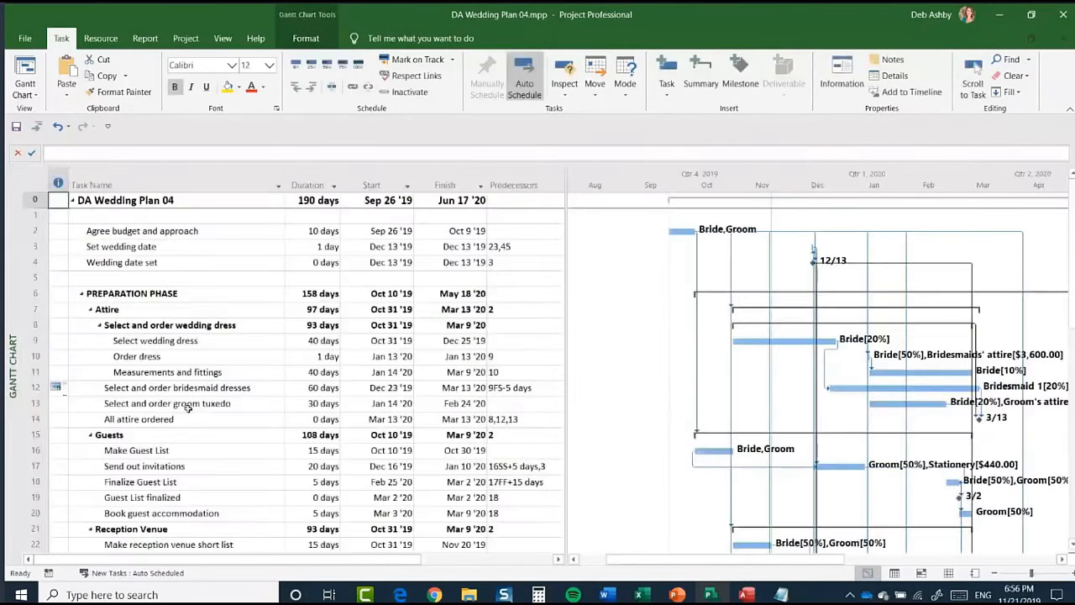
{"action": "scroll", "coordinate": [173, 339], "scroll_direction": "down", "scroll_amount": 5}
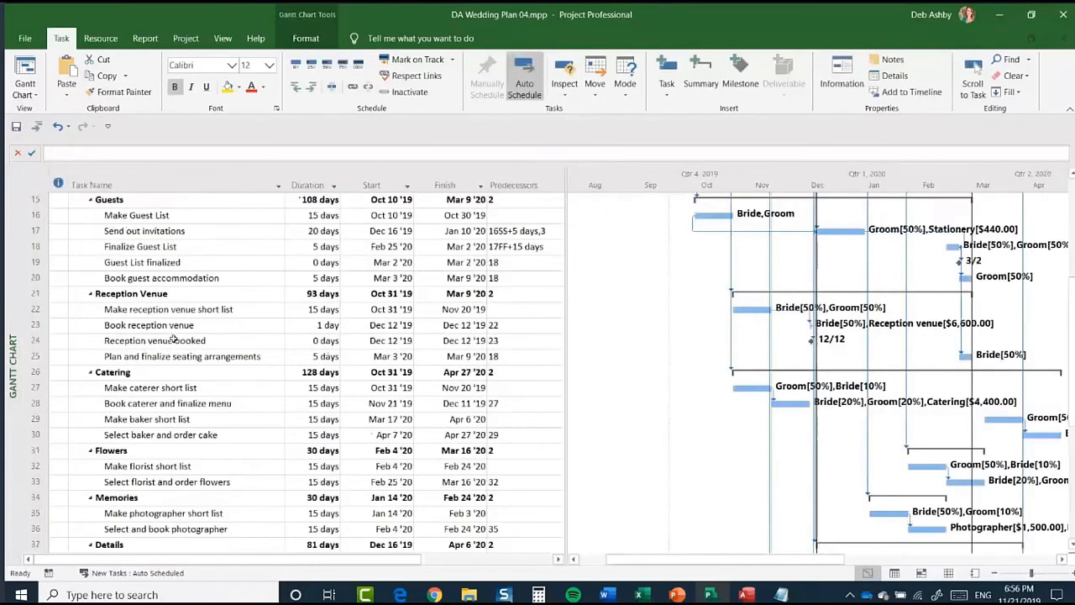
{"action": "left_click", "coordinate": [34, 341]}
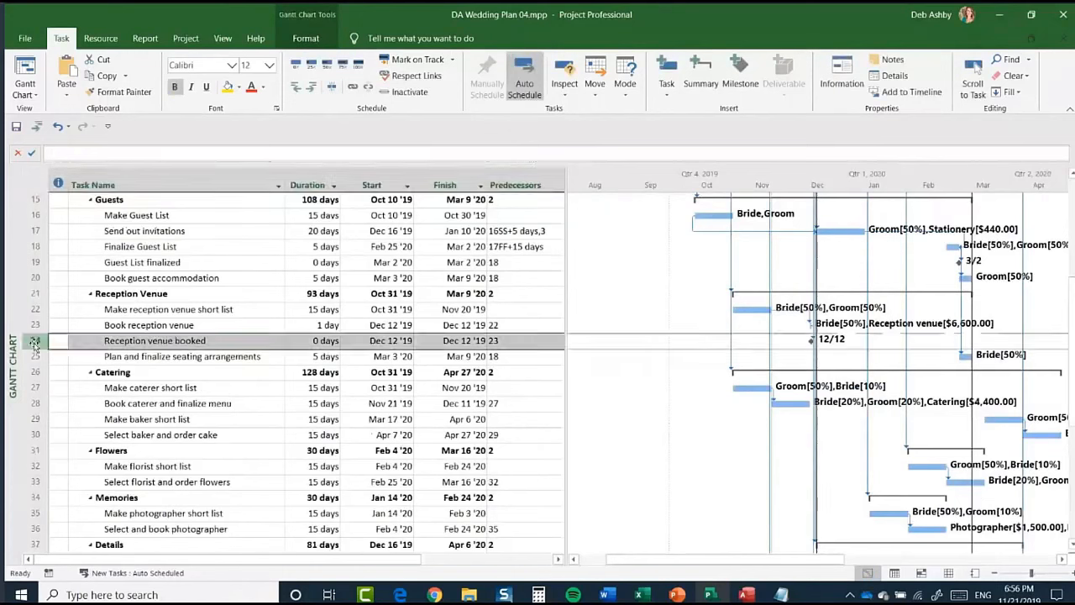
{"action": "left_click", "coordinate": [33, 330]}
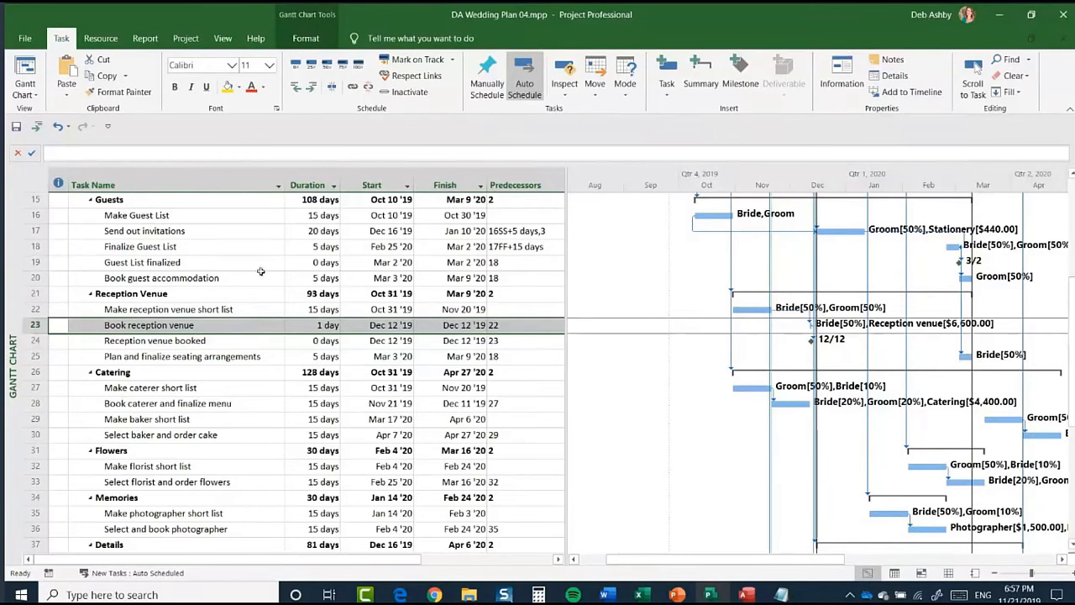
{"action": "scroll", "coordinate": [356, 278], "scroll_direction": "up", "scroll_amount": 3}
{"action": "scroll", "coordinate": [357, 278], "scroll_direction": "up", "scroll_amount": 2}
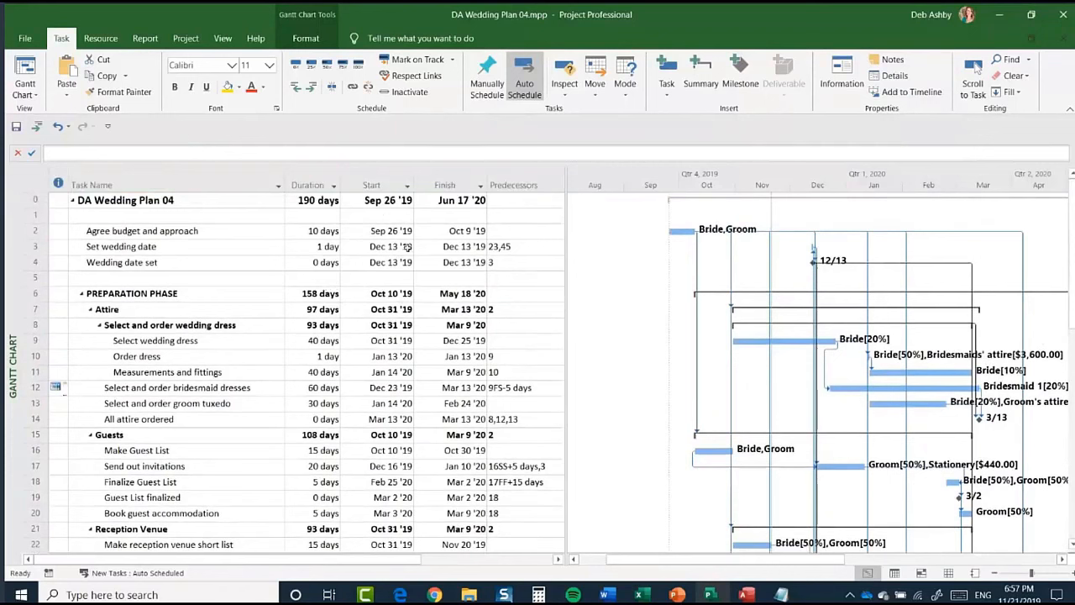
Step: Insert a Cost column before the Duration column in the task table
{"action": "left_click", "coordinate": [307, 176]}
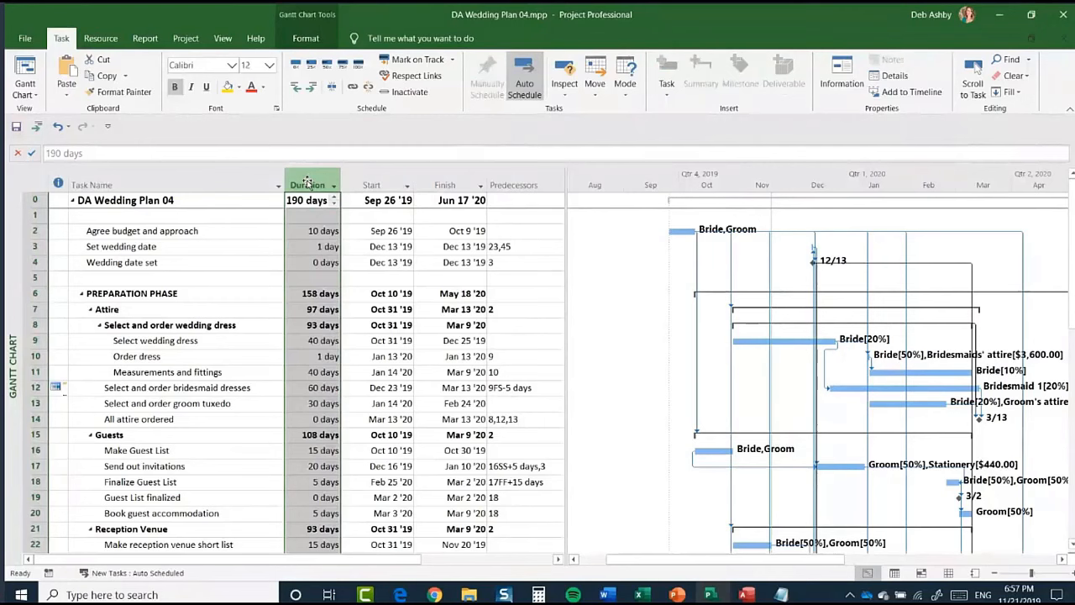
{"action": "right_click", "coordinate": [308, 181]}
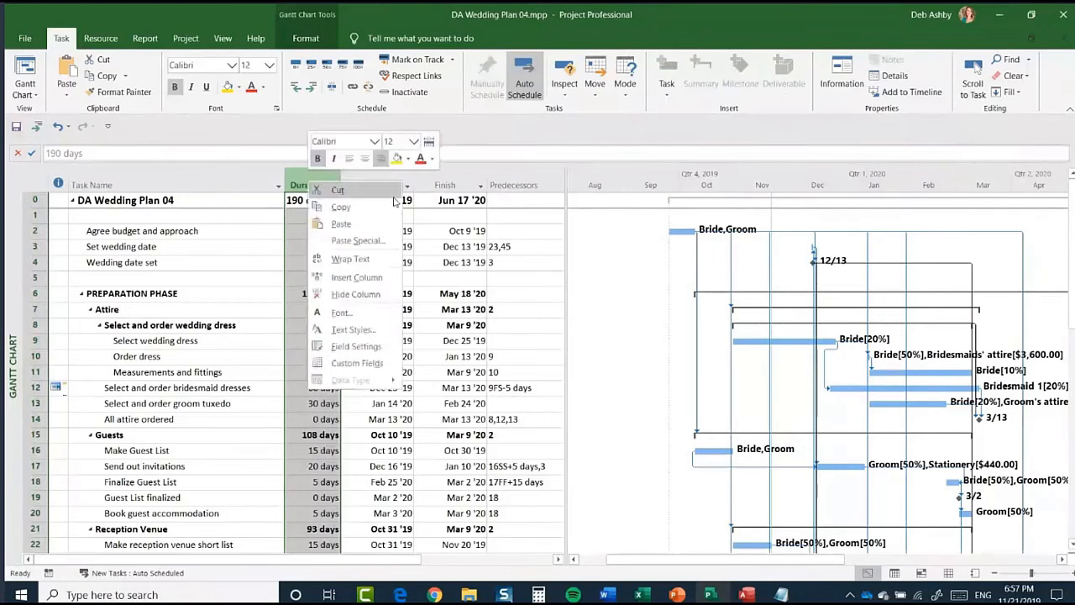
{"action": "left_click", "coordinate": [377, 278]}
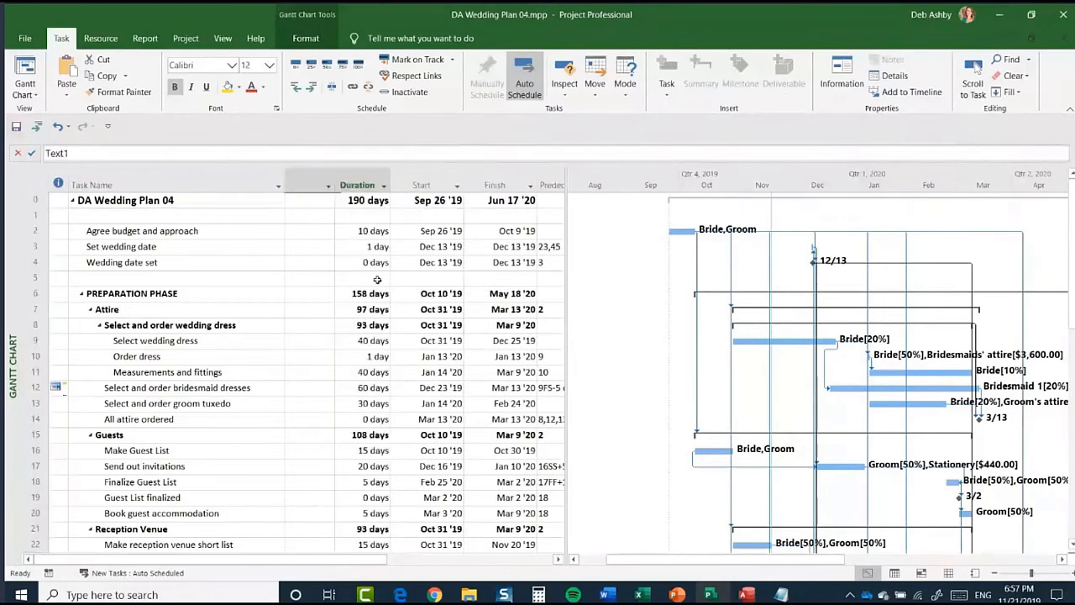
{"action": "left_click_drag", "start_coordinate": [420, 221], "coordinate": [414, 351]}
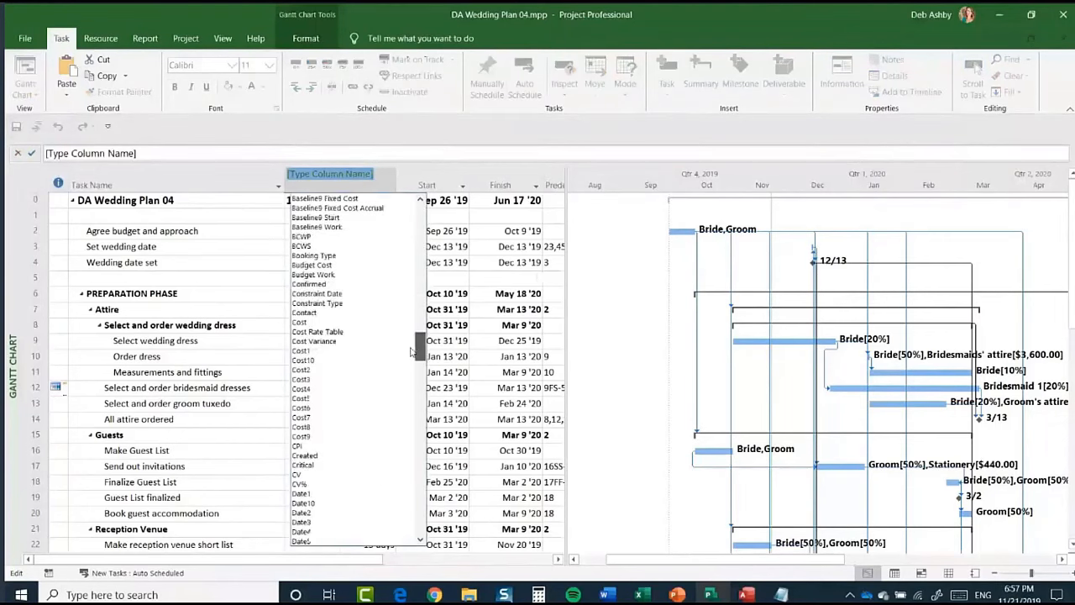
{"action": "left_click", "coordinate": [300, 322]}
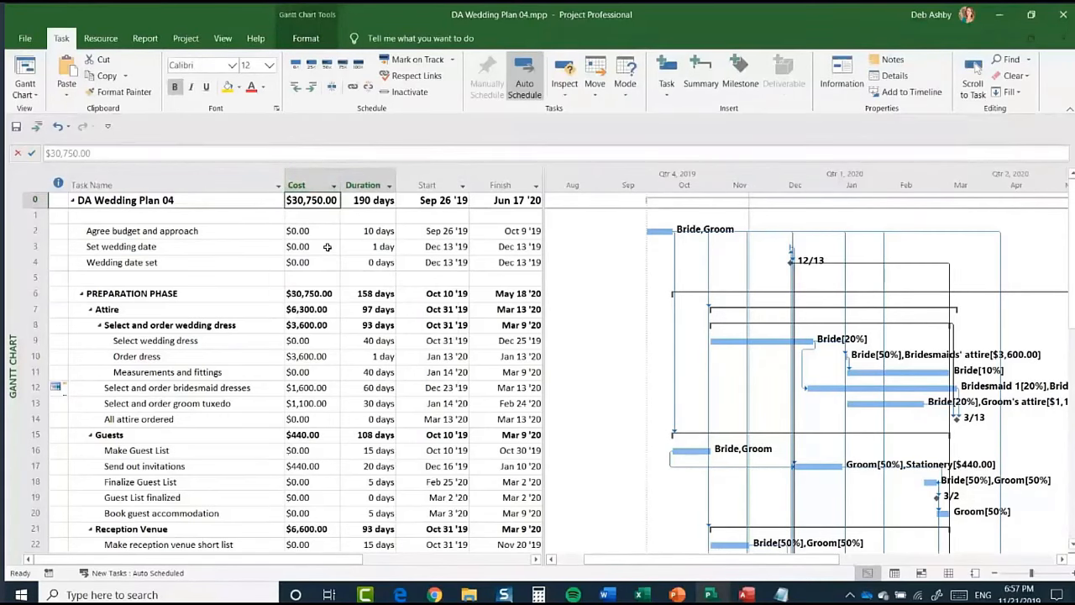
Step: Review the costs of all tasks and summary tasks from the project summary down to Wedding day
{"action": "scroll", "coordinate": [306, 395], "scroll_direction": "down", "scroll_amount": 1}
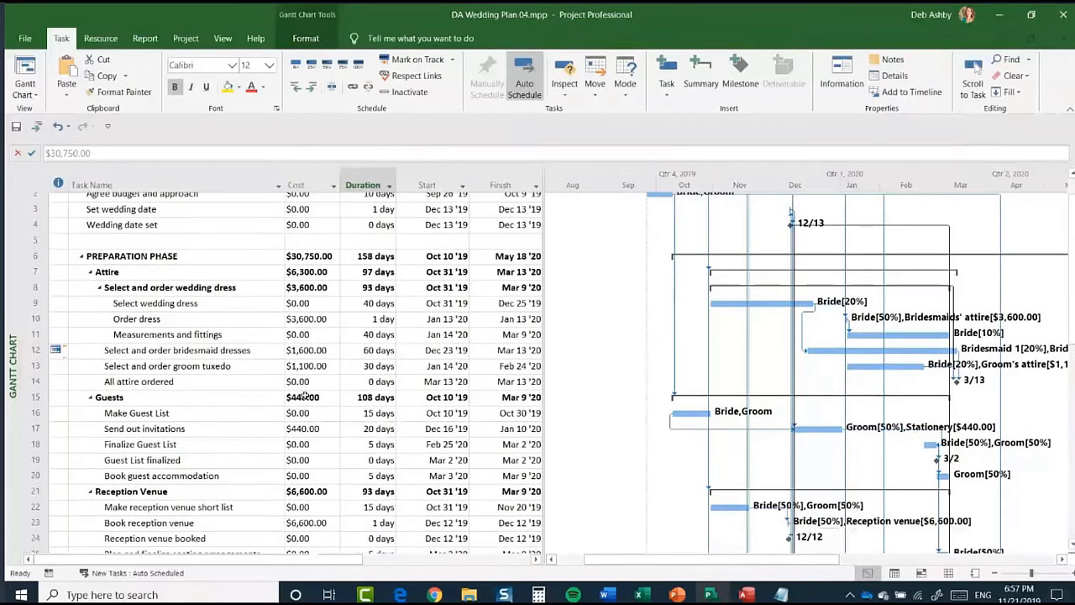
{"action": "scroll", "coordinate": [307, 395], "scroll_direction": "down", "scroll_amount": 2}
{"action": "scroll", "coordinate": [305, 395], "scroll_direction": "down", "scroll_amount": 4}
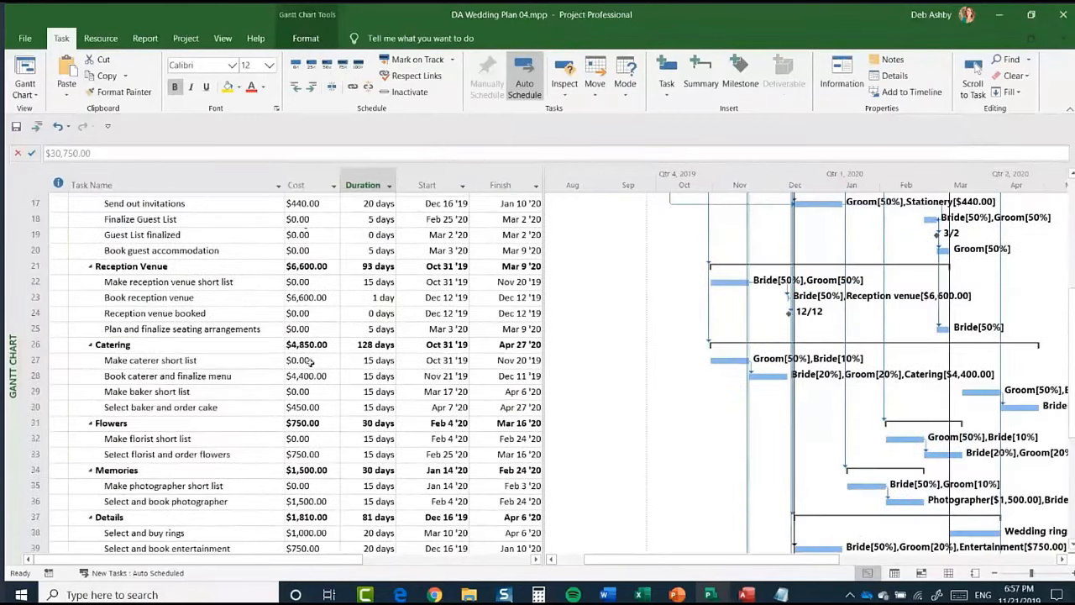
{"action": "scroll", "coordinate": [310, 361], "scroll_direction": "down", "scroll_amount": 5}
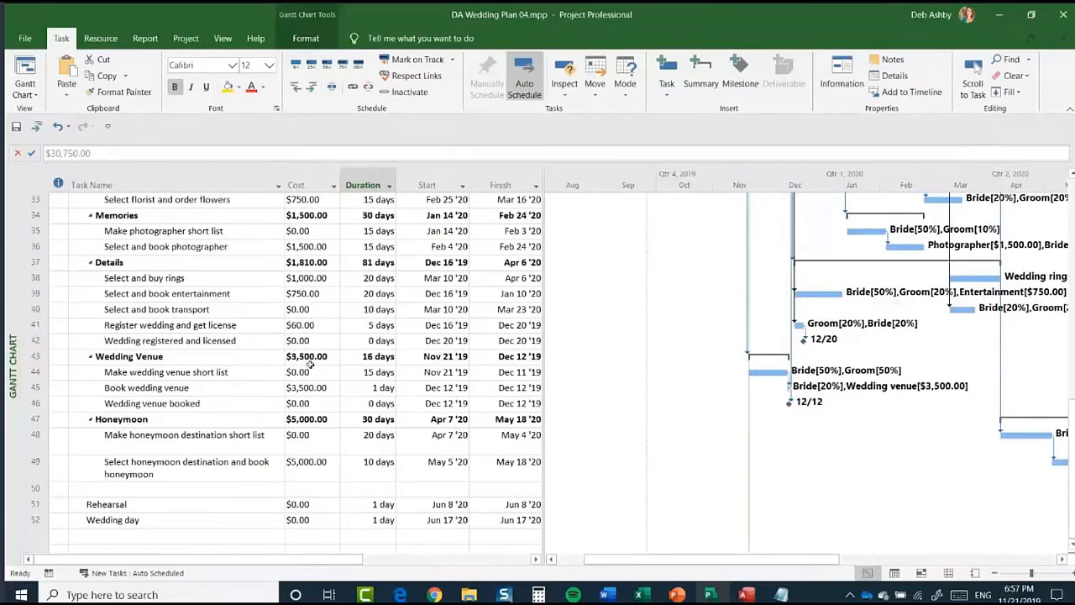
{"action": "scroll", "coordinate": [310, 363], "scroll_direction": "up", "scroll_amount": 2}
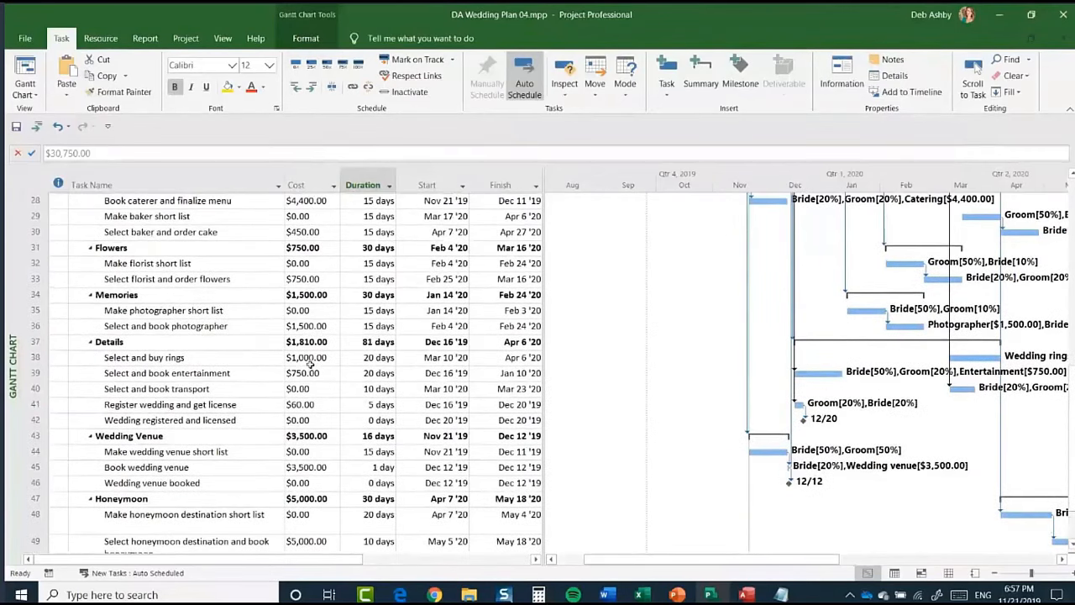
{"action": "scroll", "coordinate": [310, 362], "scroll_direction": "up", "scroll_amount": 9}
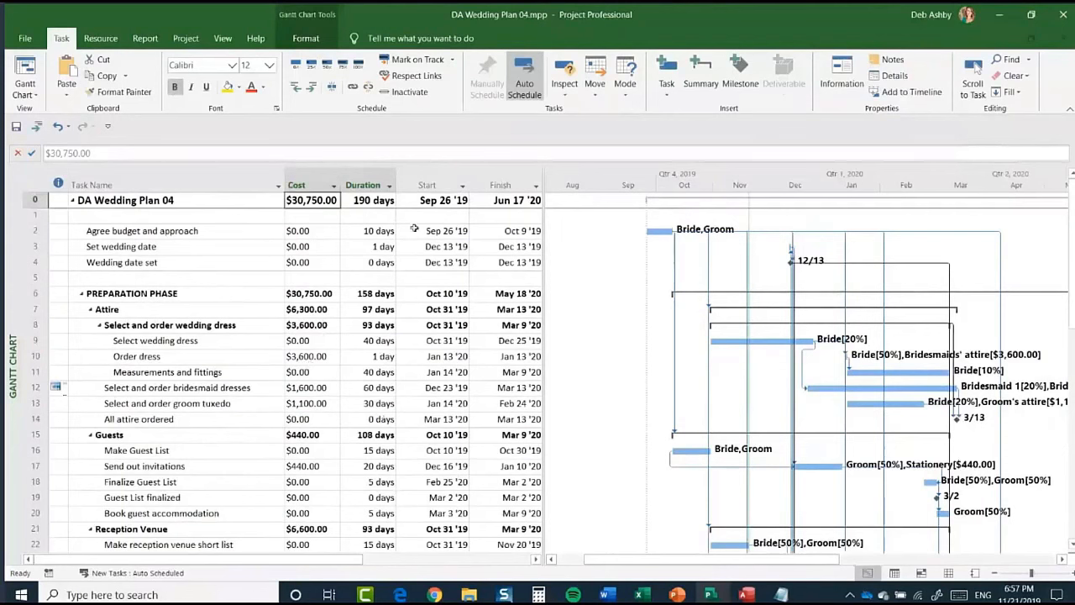
Step: Examine the project statistics for DA Wedding Plan 04, comparing current, baseline, actual and remaining figures
{"action": "left_click", "coordinate": [184, 39]}
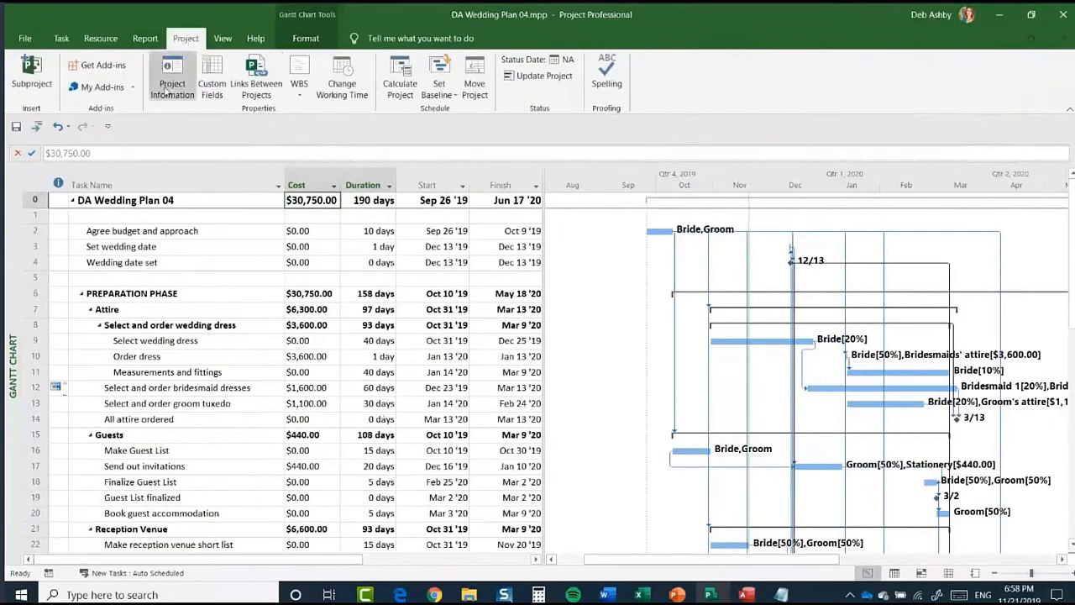
{"action": "left_click", "coordinate": [173, 86]}
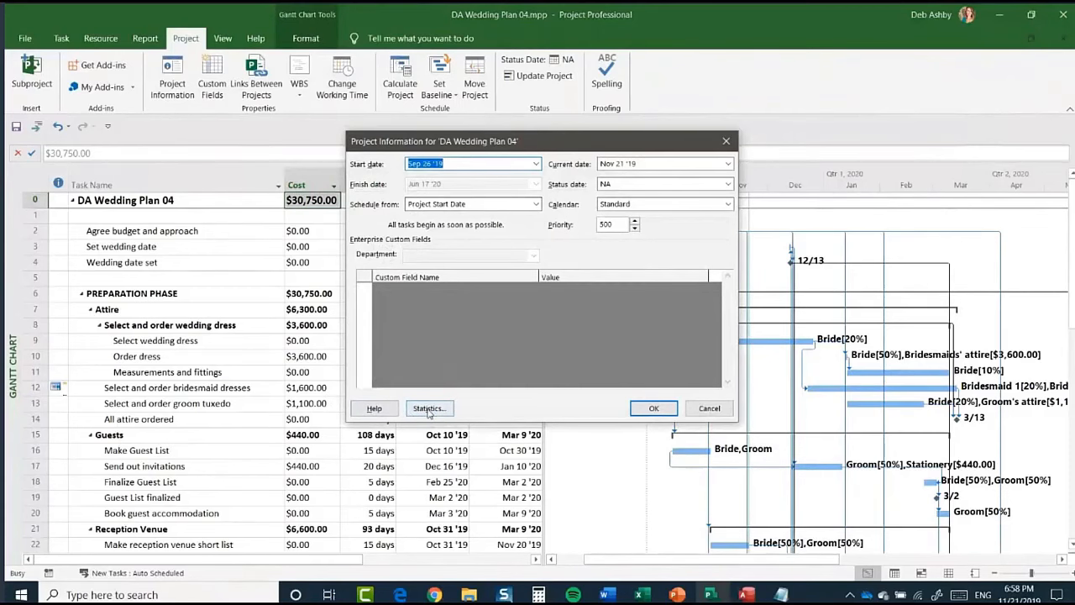
{"action": "left_click", "coordinate": [429, 410]}
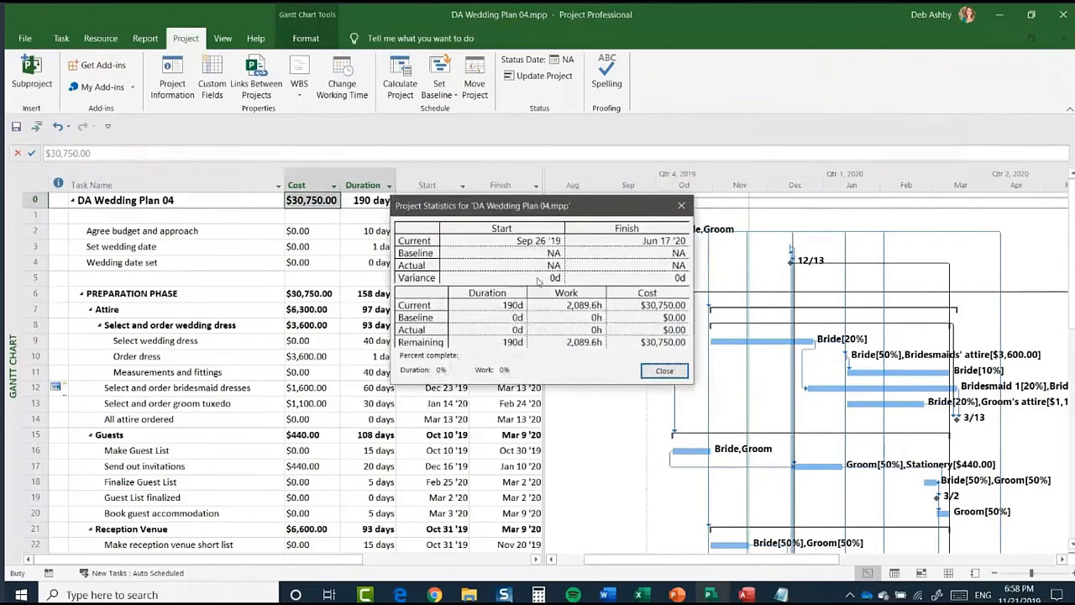
{"action": "left_click", "coordinate": [665, 371]}
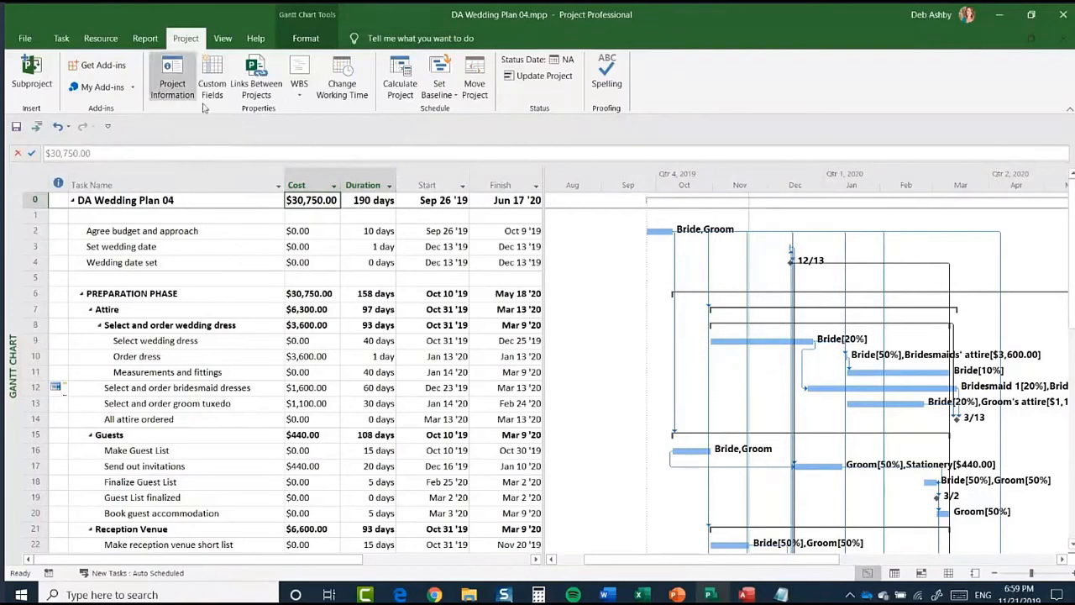
Step: Apply the Baseline task table to the Gantt chart
{"action": "left_click", "coordinate": [222, 39]}
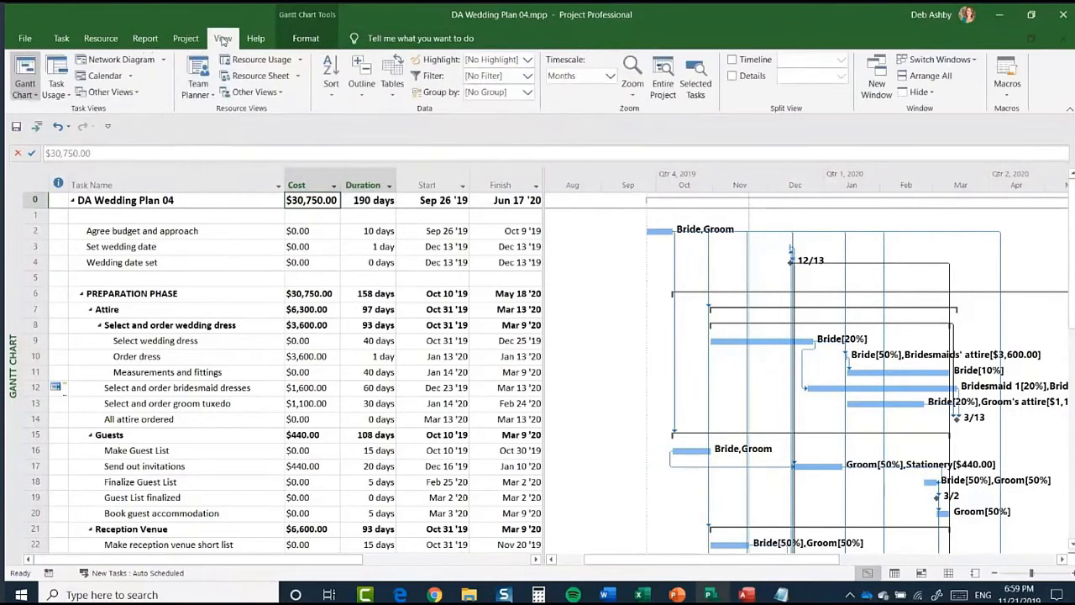
{"action": "left_click", "coordinate": [394, 92]}
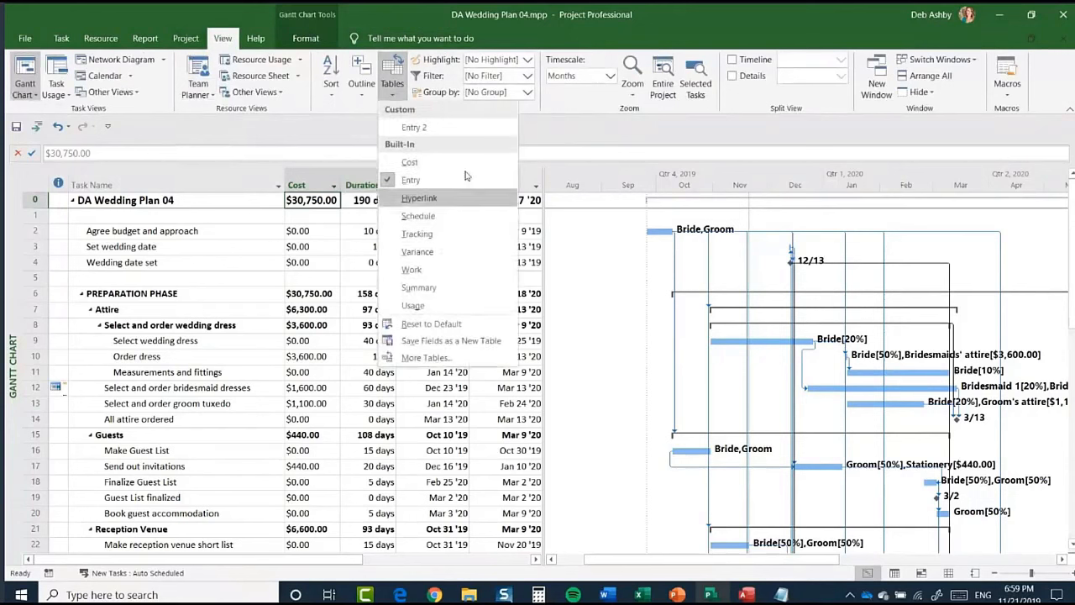
{"action": "left_click", "coordinate": [426, 358]}
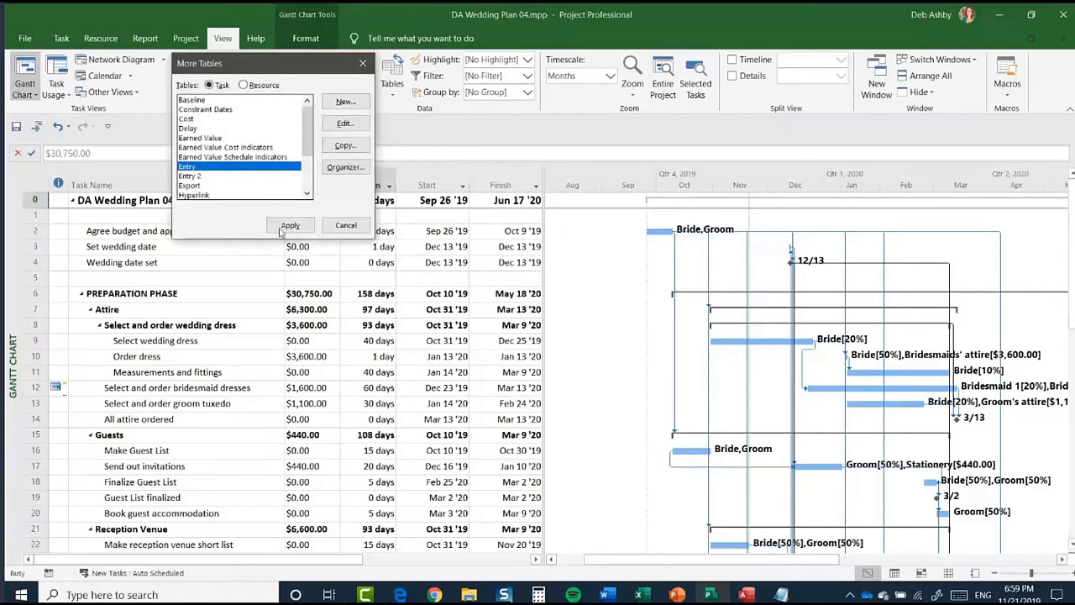
{"action": "left_click", "coordinate": [192, 100]}
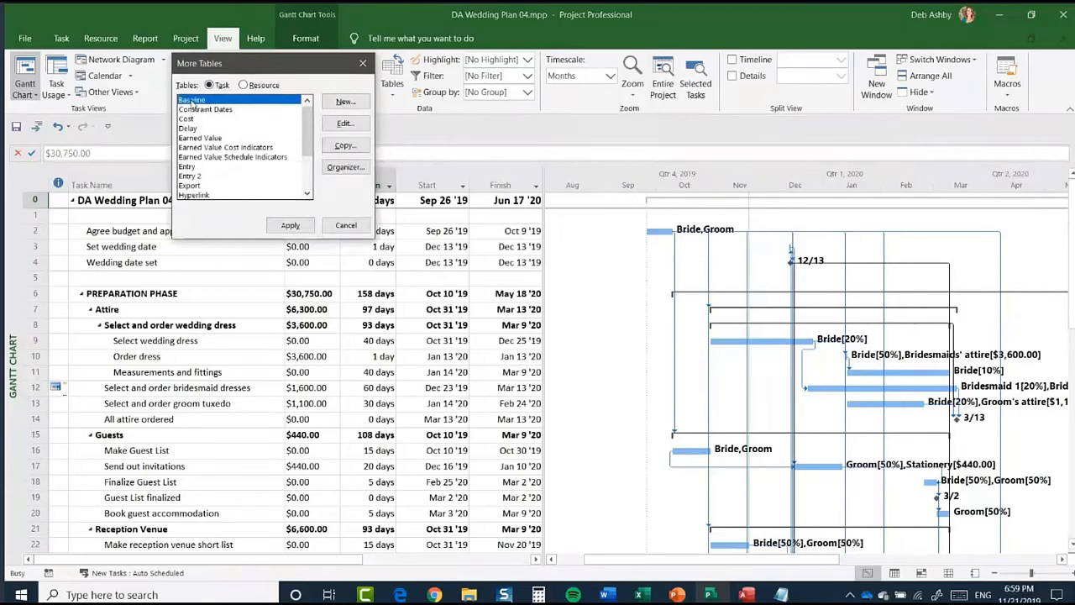
{"action": "left_click", "coordinate": [294, 226]}
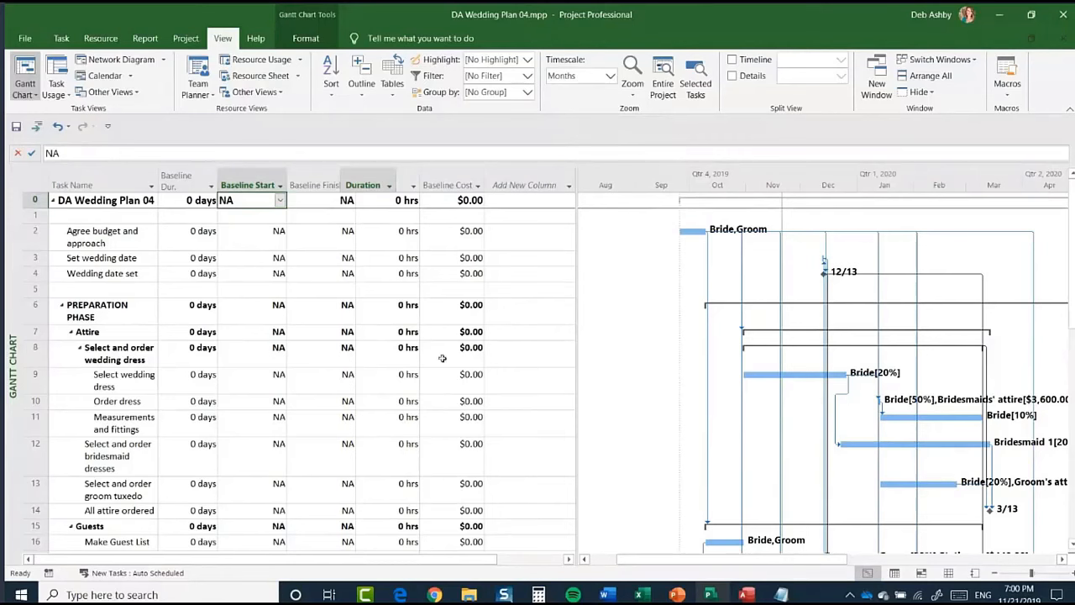
Step: Set the primary Baseline for the entire wedding project
{"action": "left_click", "coordinate": [186, 39]}
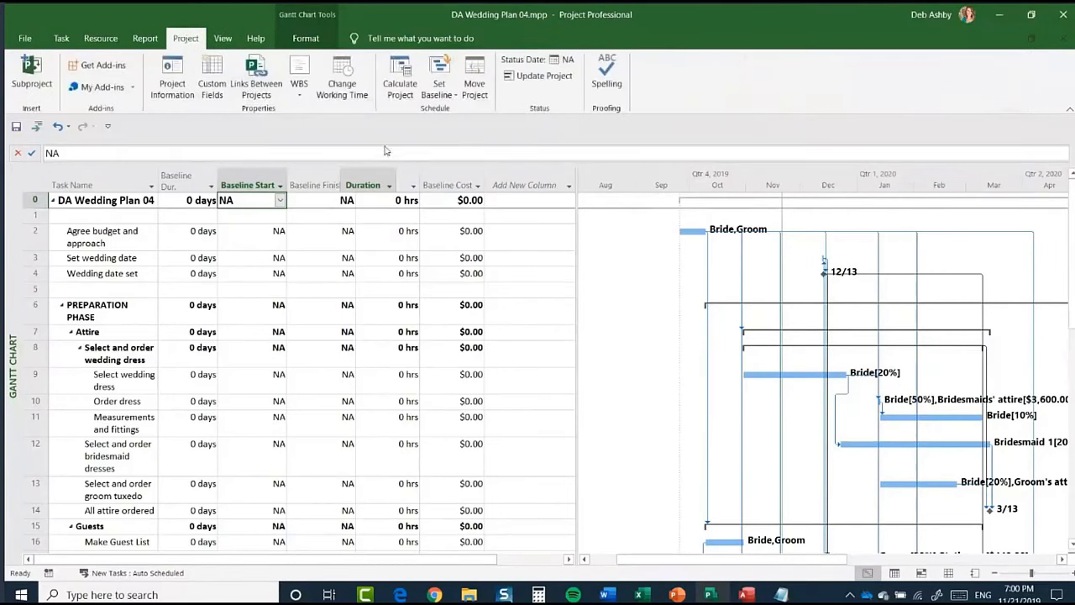
{"action": "left_click", "coordinate": [454, 96]}
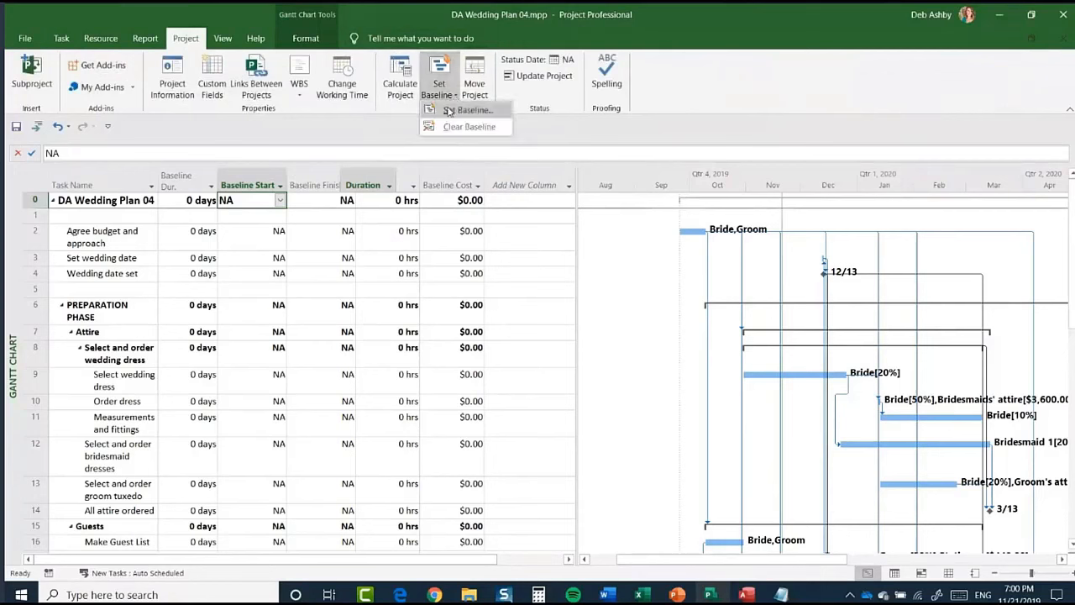
{"action": "left_click", "coordinate": [458, 110]}
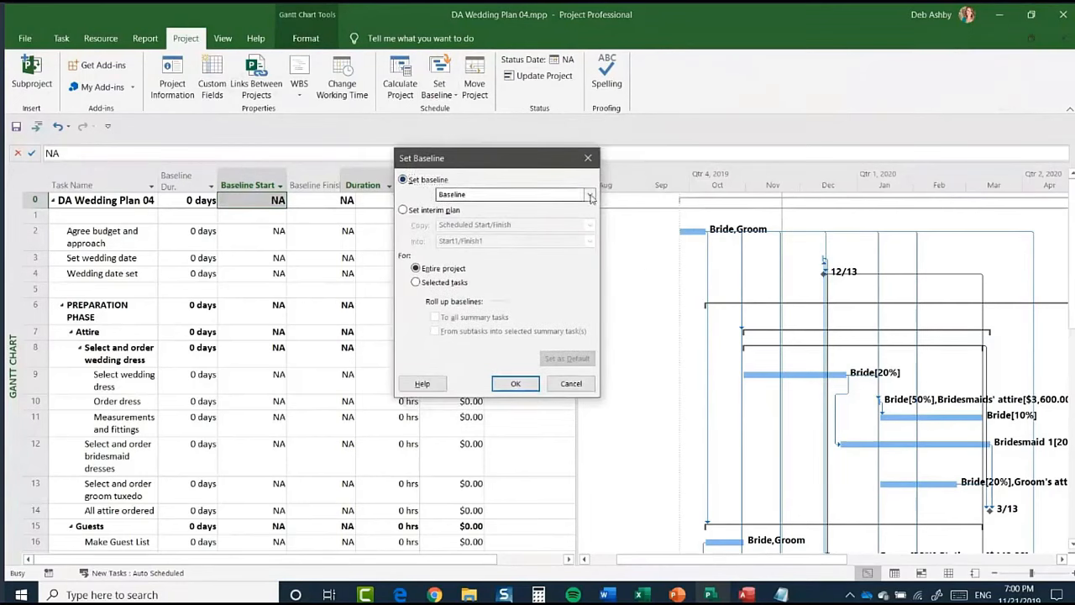
{"action": "left_click", "coordinate": [591, 194]}
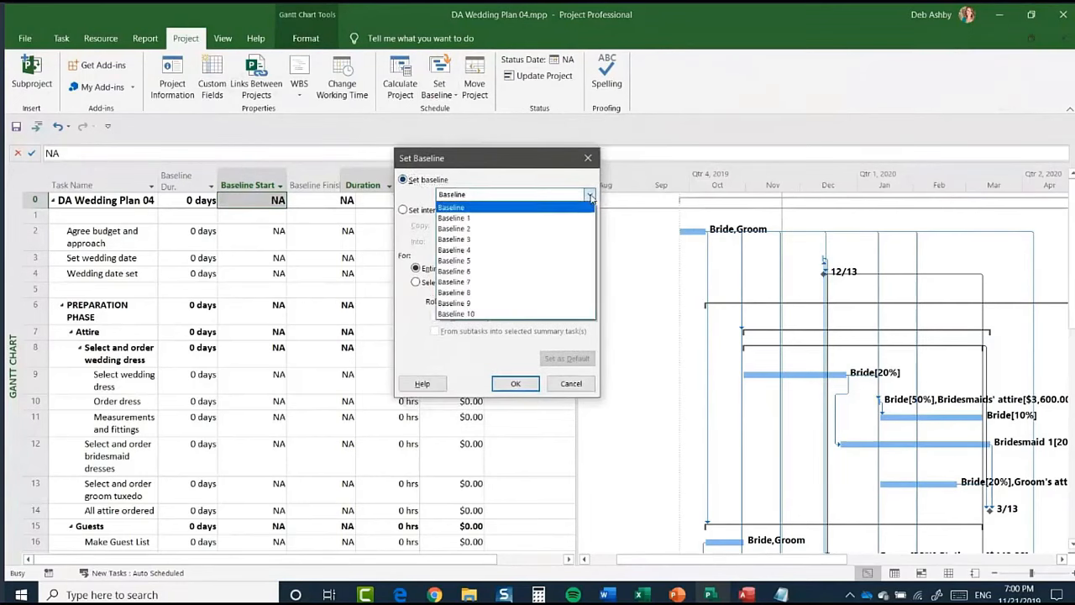
{"action": "left_click", "coordinate": [475, 209]}
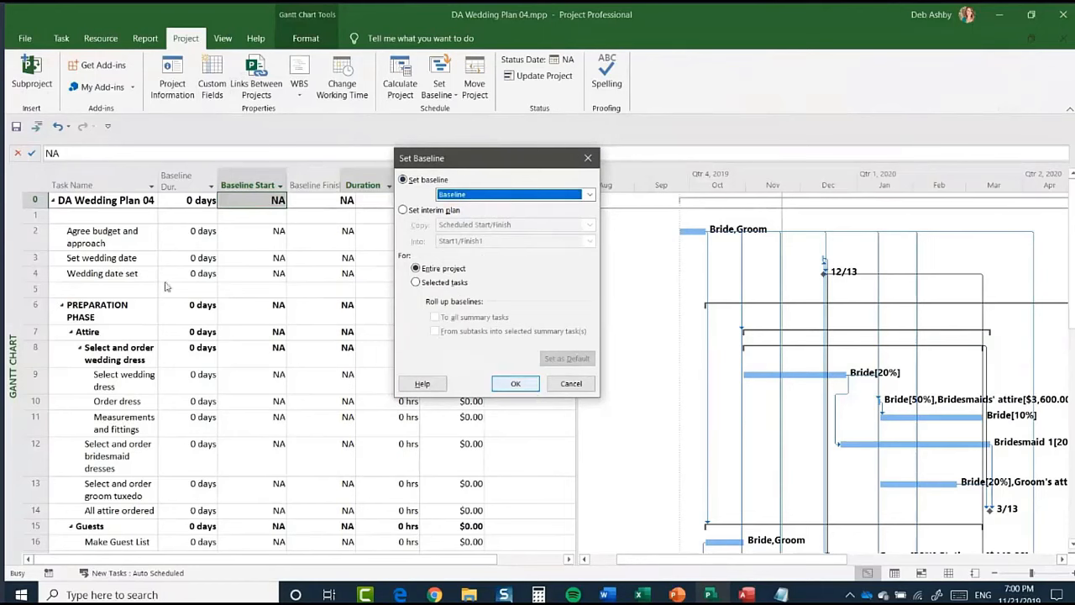
{"action": "left_click", "coordinate": [511, 383]}
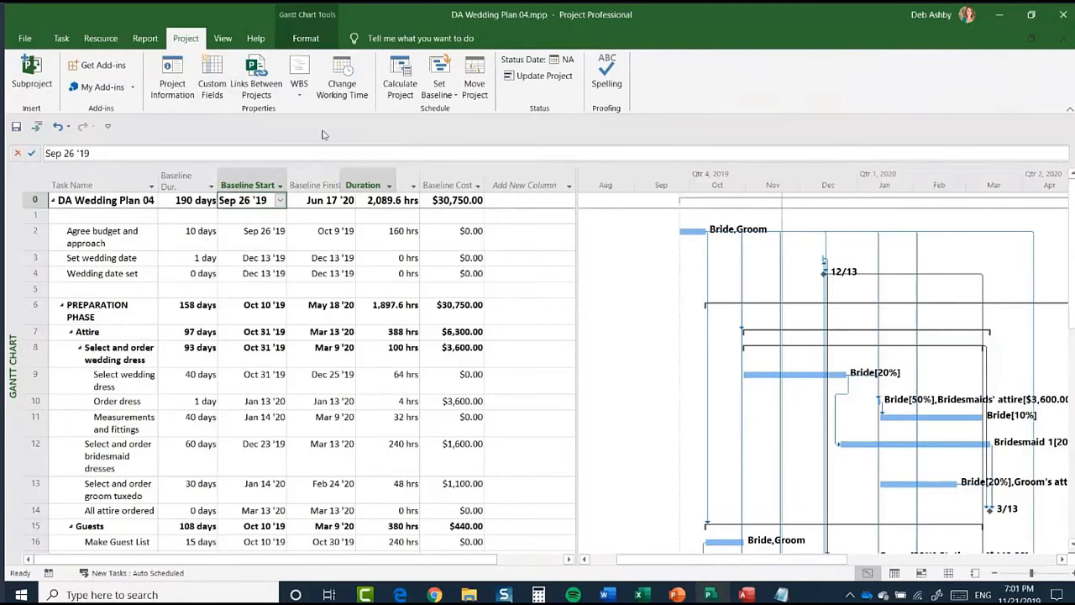
Step: Examine the last-saved date of the primary baseline and the other available baseline slots without setting another one
{"action": "left_click", "coordinate": [439, 89]}
{"action": "left_click", "coordinate": [457, 111]}
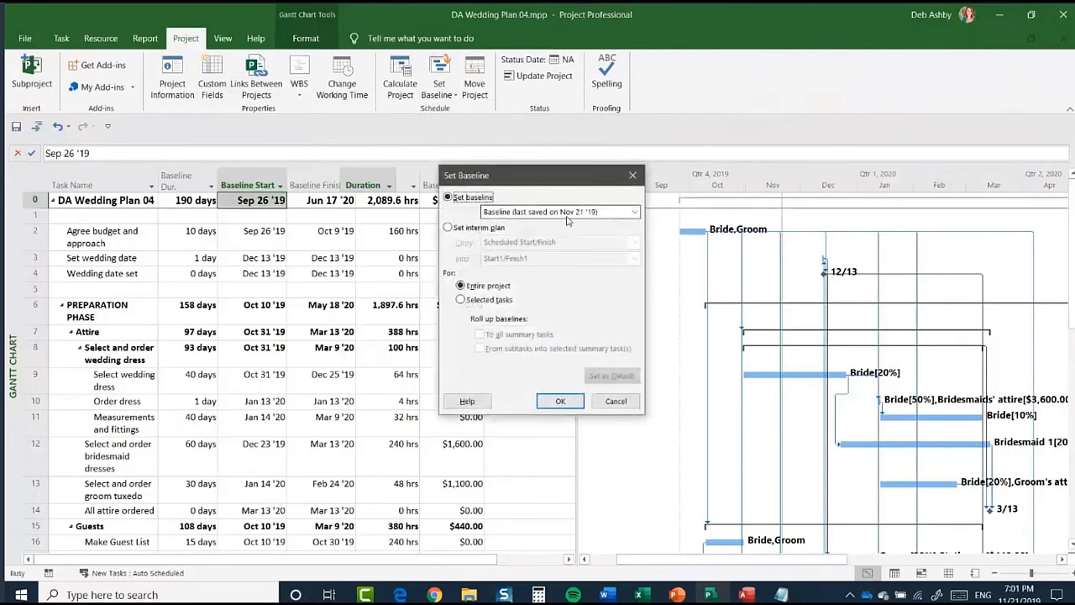
{"action": "left_click", "coordinate": [635, 213]}
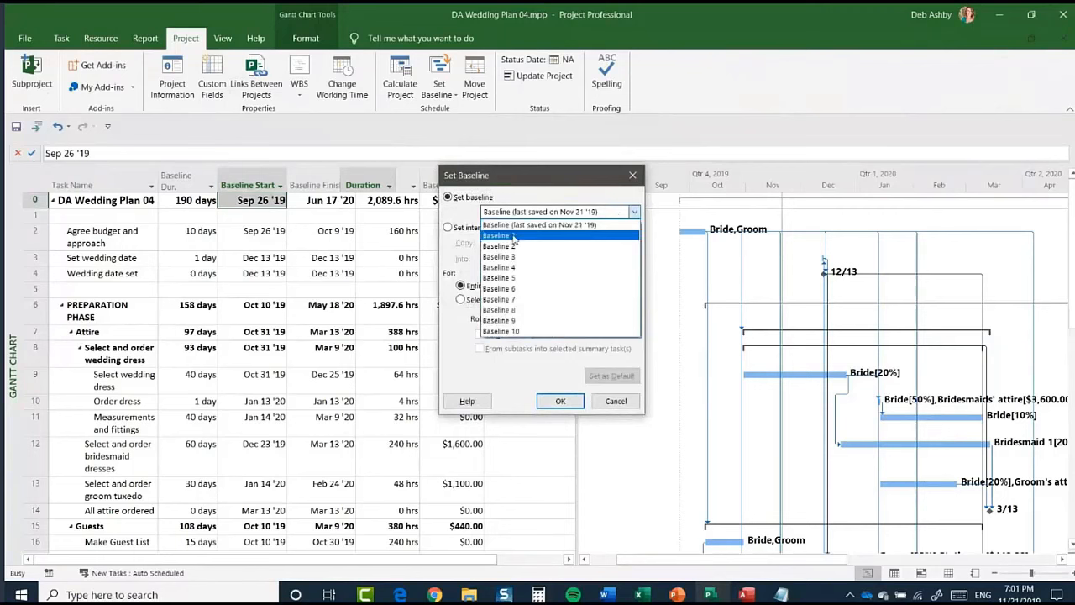
{"action": "left_click", "coordinate": [539, 224]}
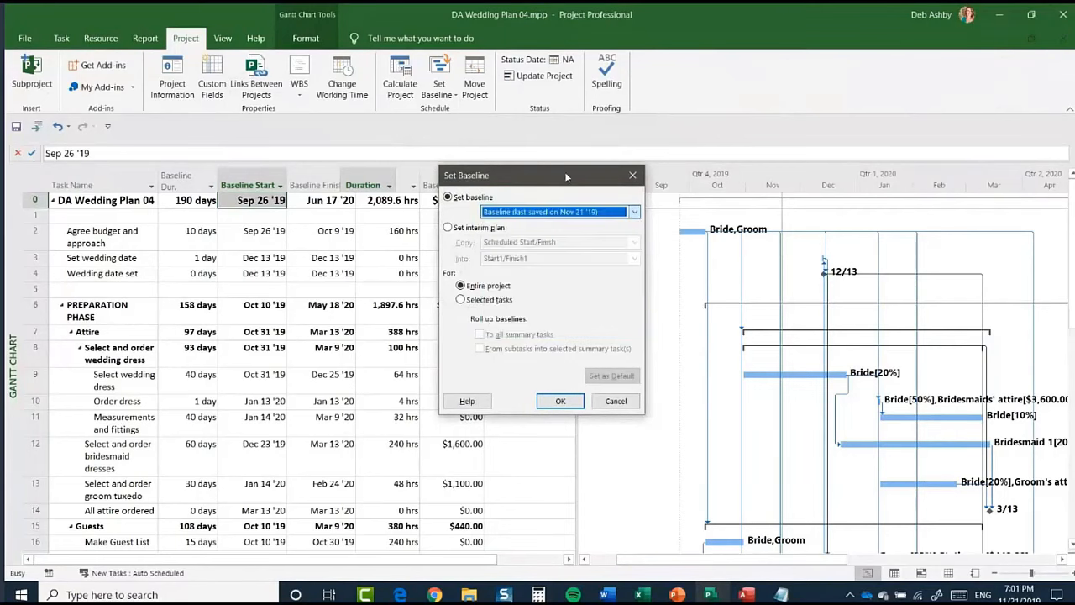
{"action": "left_click", "coordinate": [623, 407]}
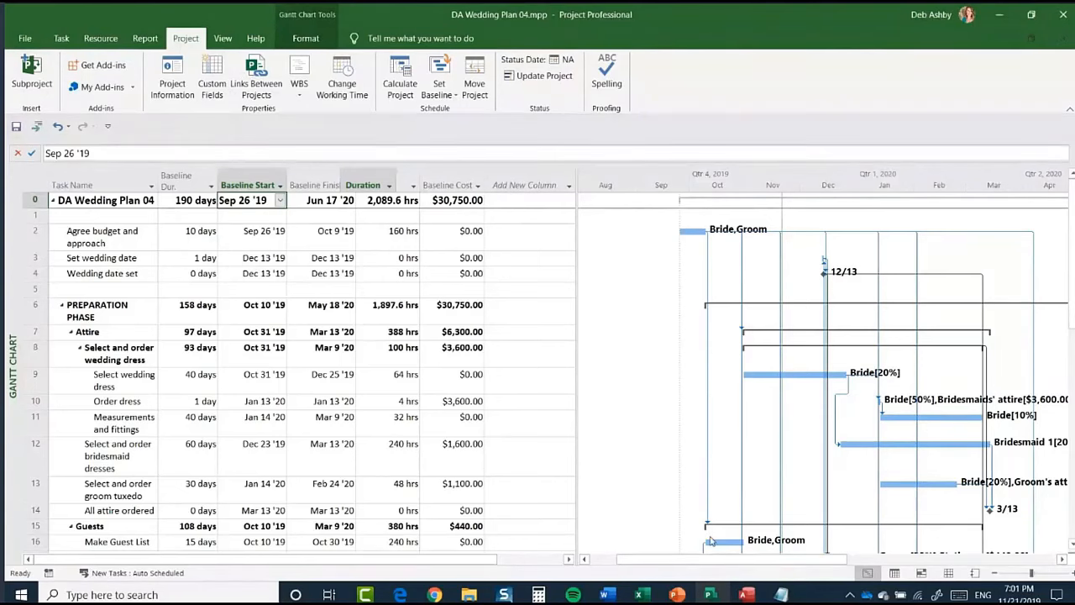
Step: Switch to the Project Basics - Part 2 presentation in PowerPoint and start the slide show from the Further Reading slide
{"action": "left_click", "coordinate": [676, 595]}
{"action": "key", "text": "Down"}
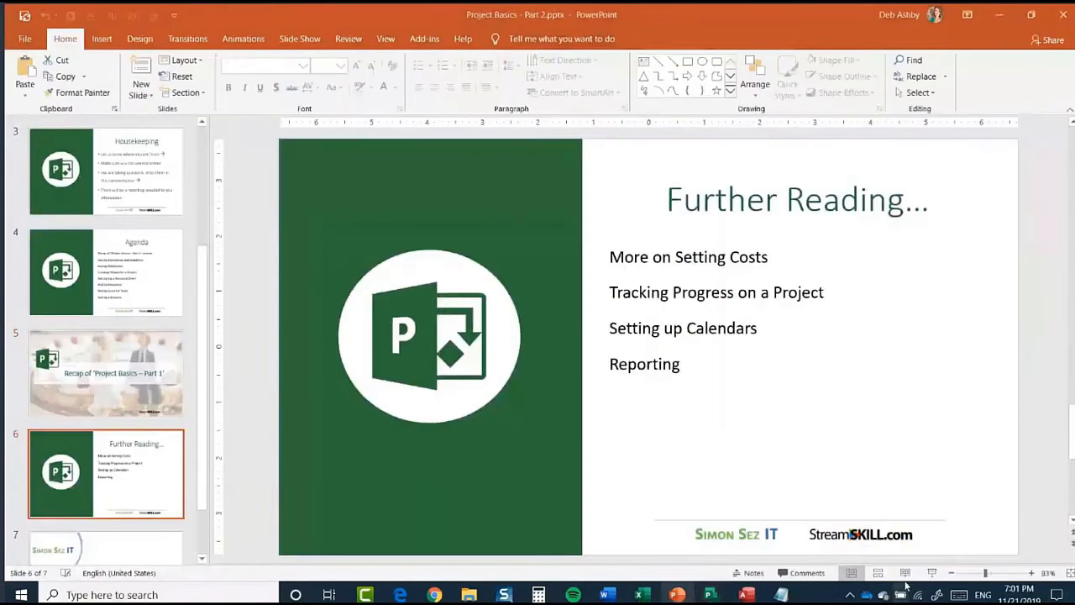
{"action": "key", "text": "shift+F5"}
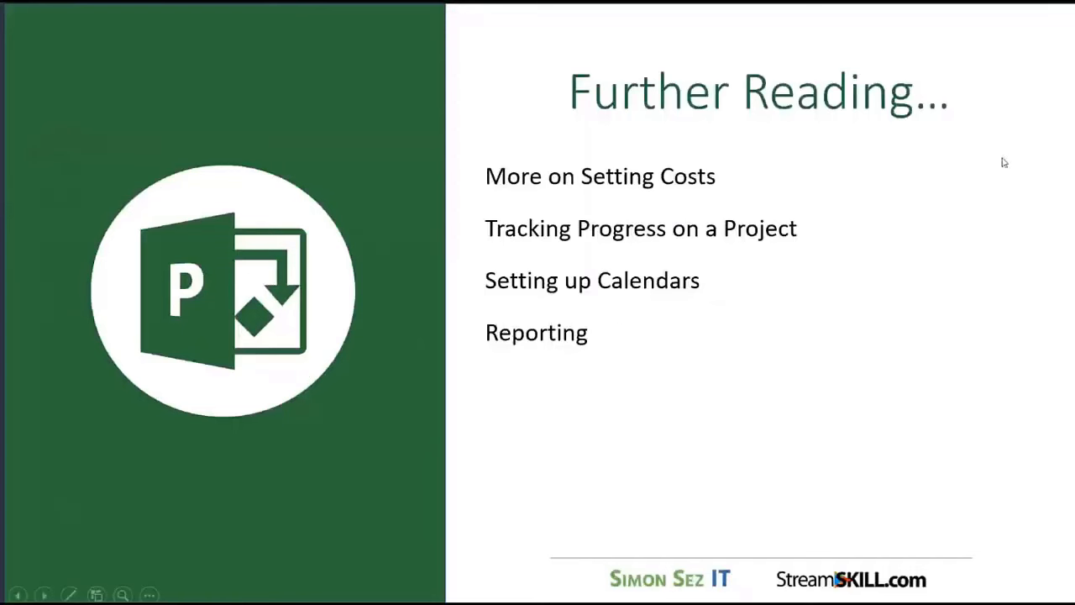